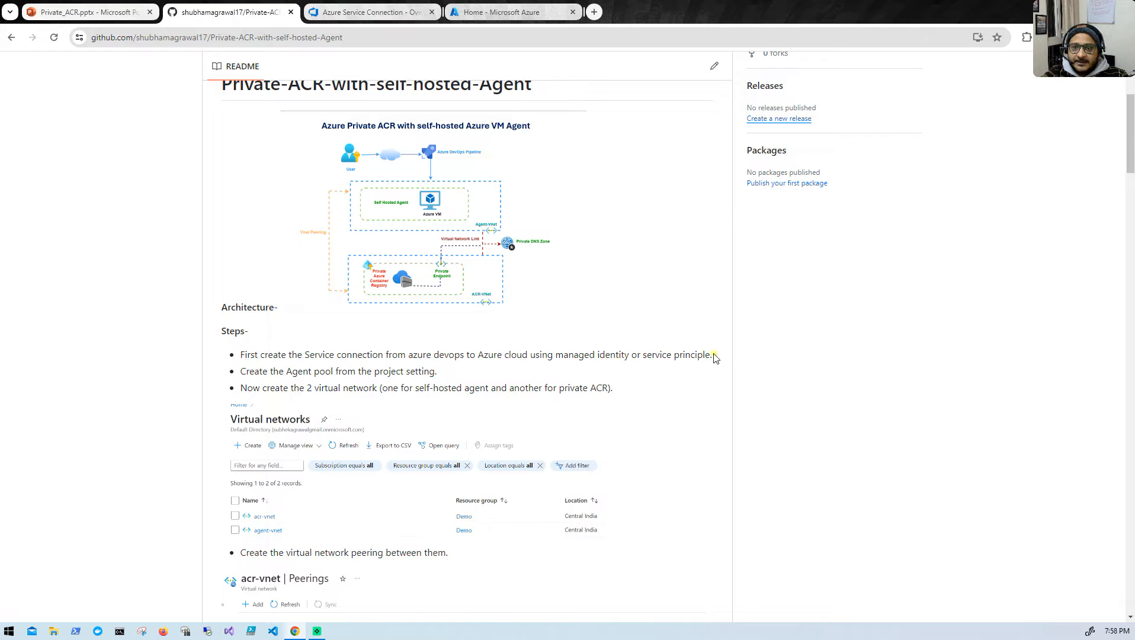
# - Switch to the Azure portal and view the owned and all app registrations in Microsoft Entra ID
pyautogui.moveTo(717, 356); pyautogui.dragTo(559, 361)
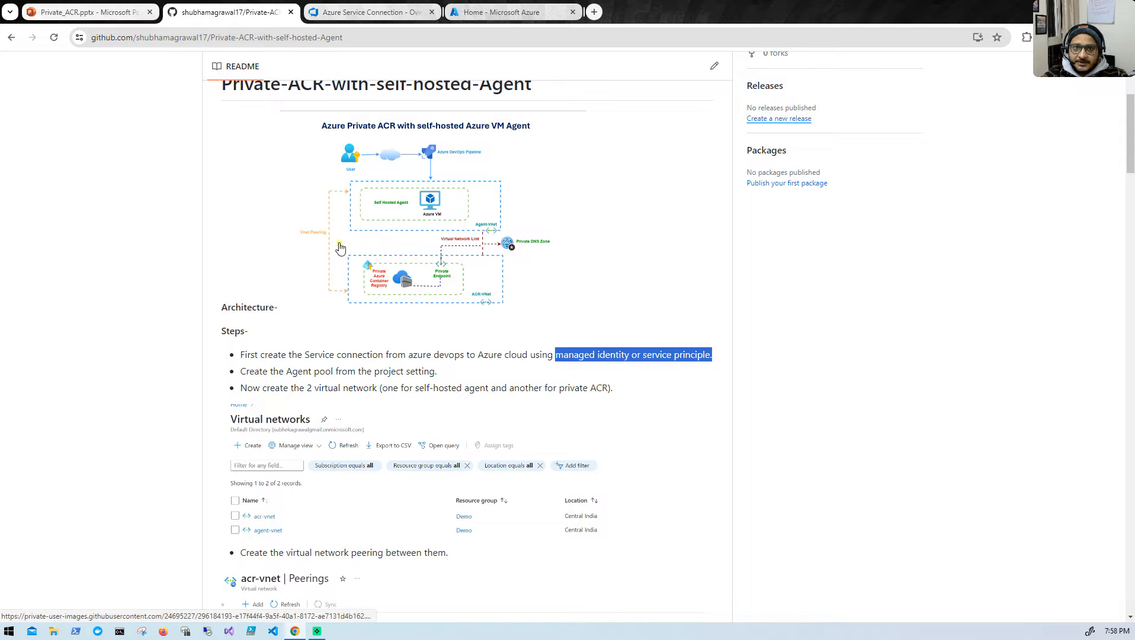
pyautogui.click(492, 12)
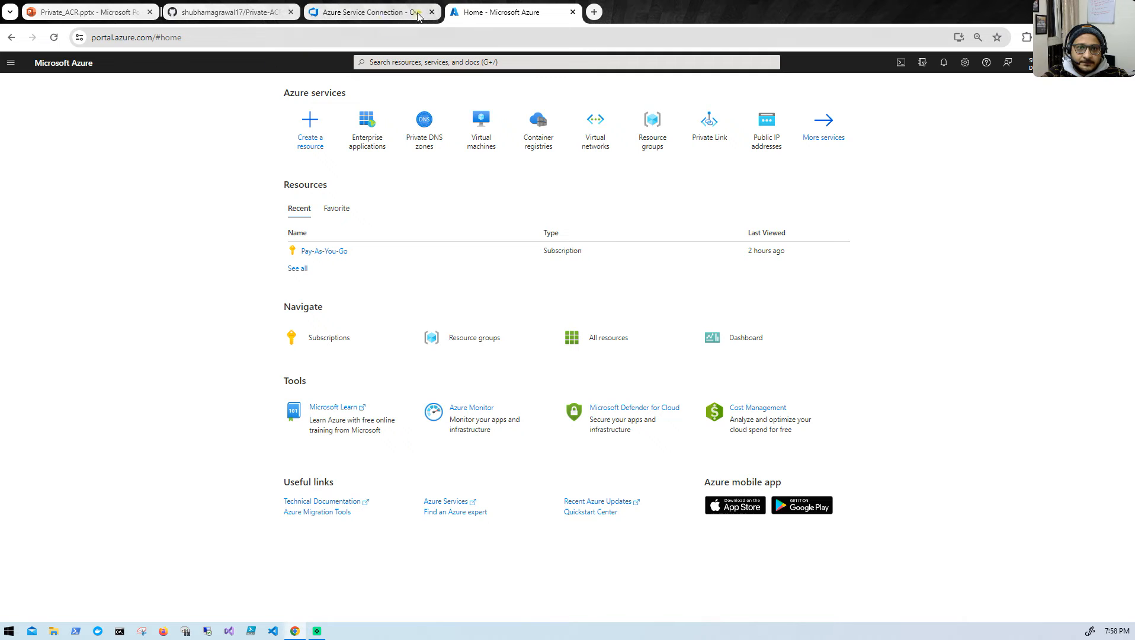
pyautogui.click(436, 63)
pyautogui.write('entra')
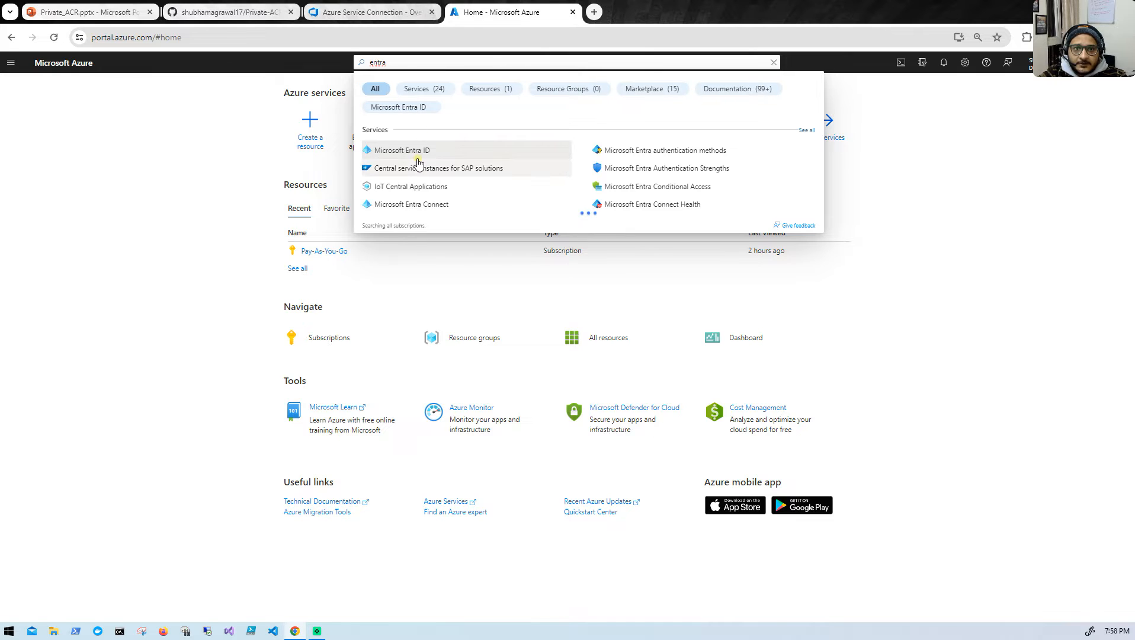
pyautogui.click(418, 153)
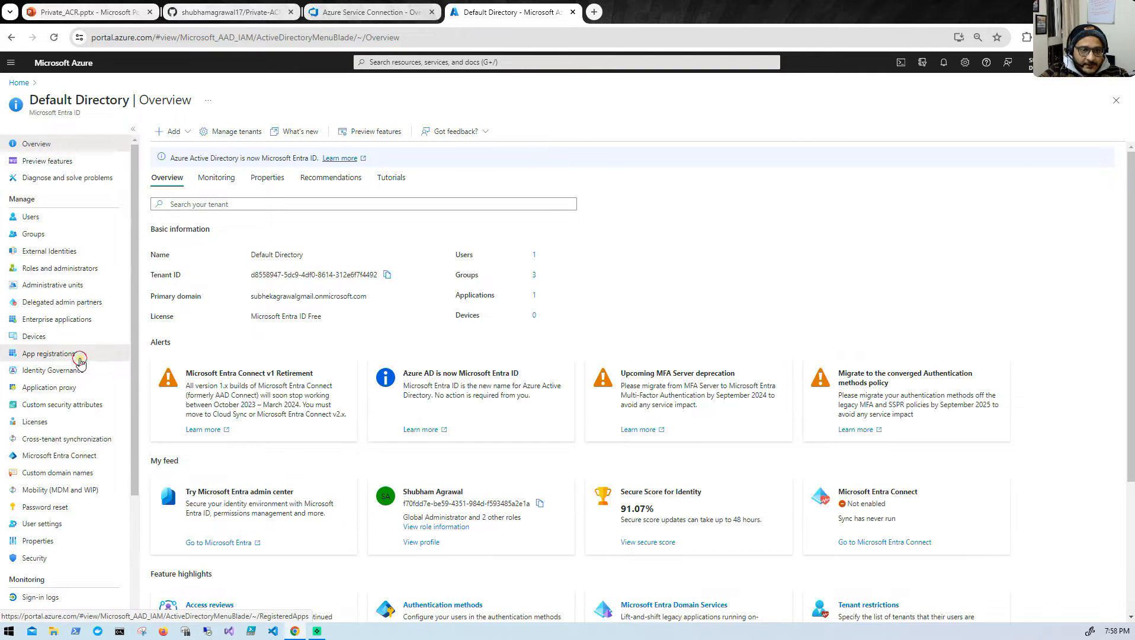
pyautogui.click(80, 361)
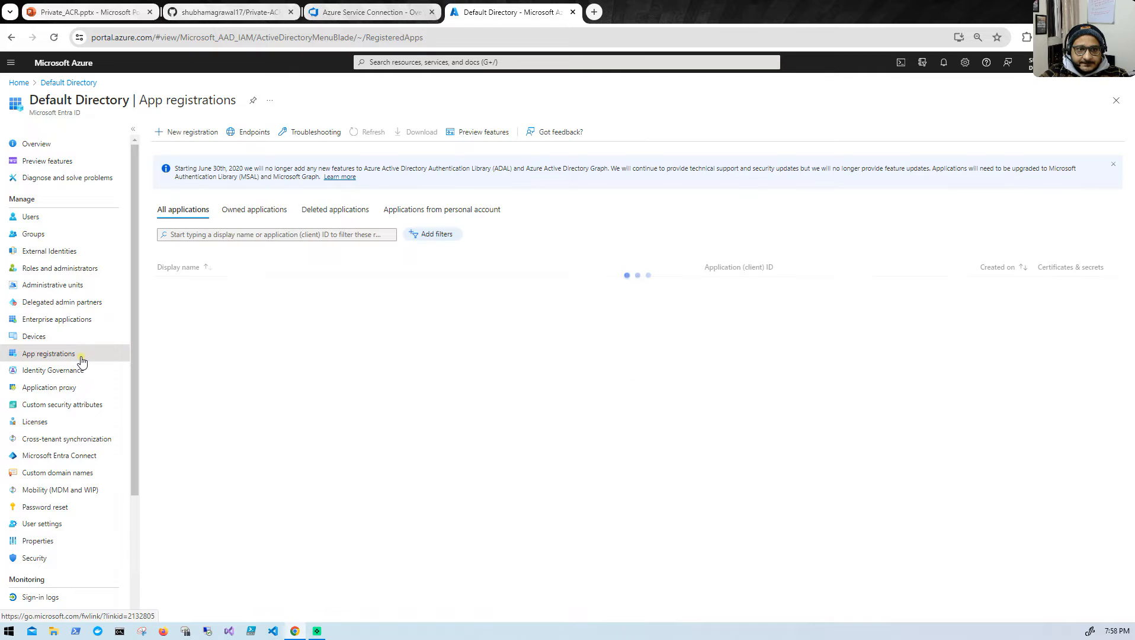
pyautogui.click(237, 211)
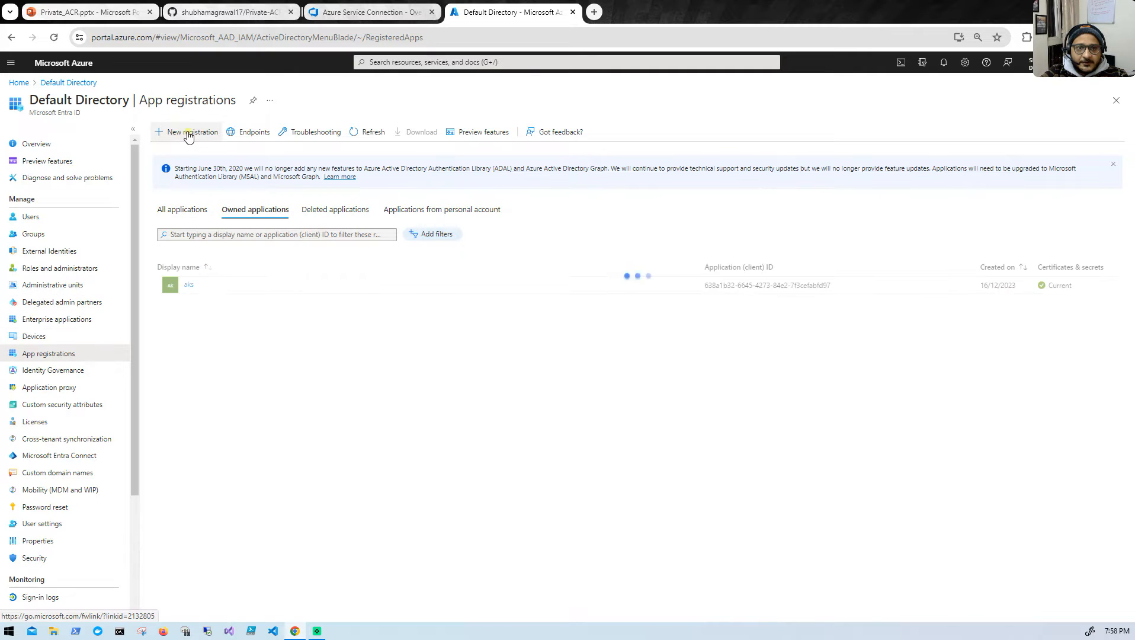
pyautogui.click(187, 211)
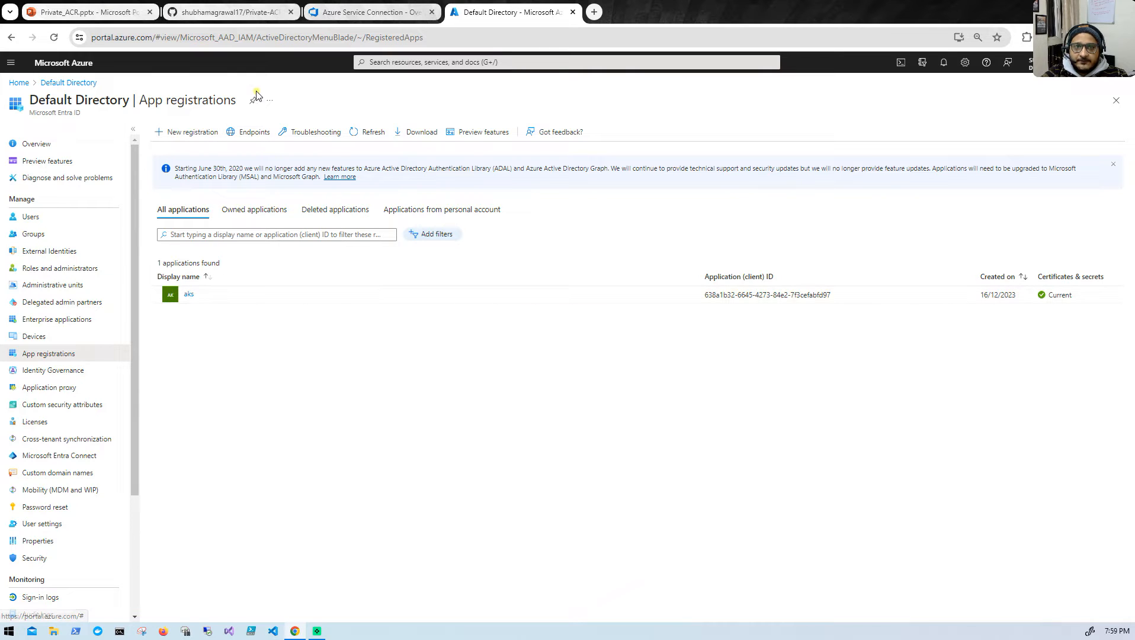
# - Switch to Azure DevOps, review the Azure Service Connection overview and return to the project's service connections list
pyautogui.click(345, 12)
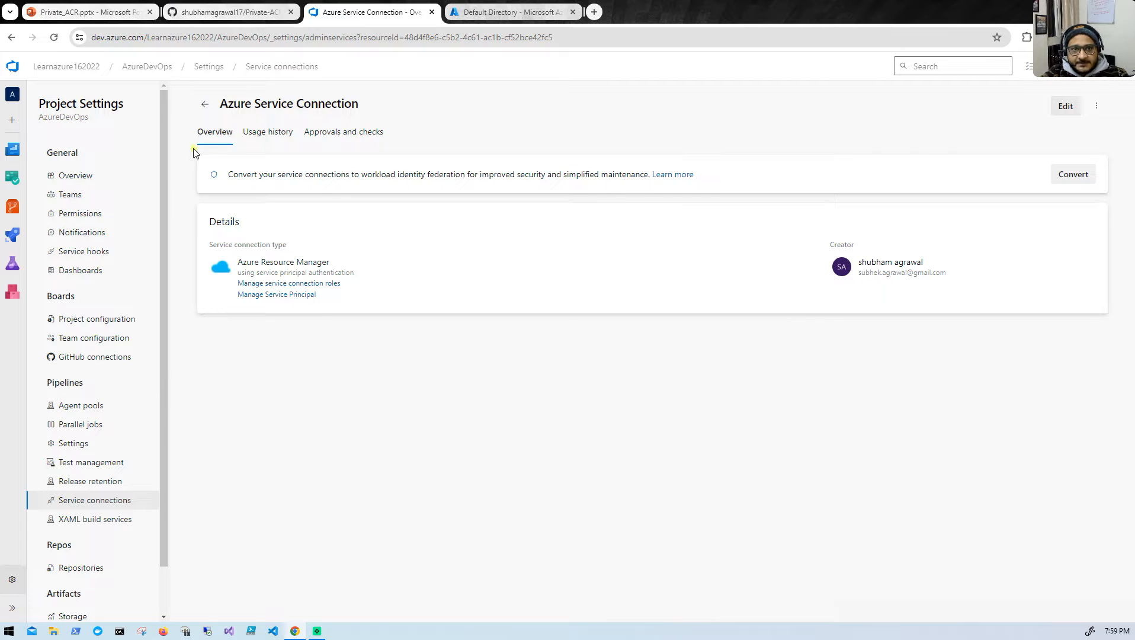
pyautogui.click(204, 104)
pyautogui.click(331, 231)
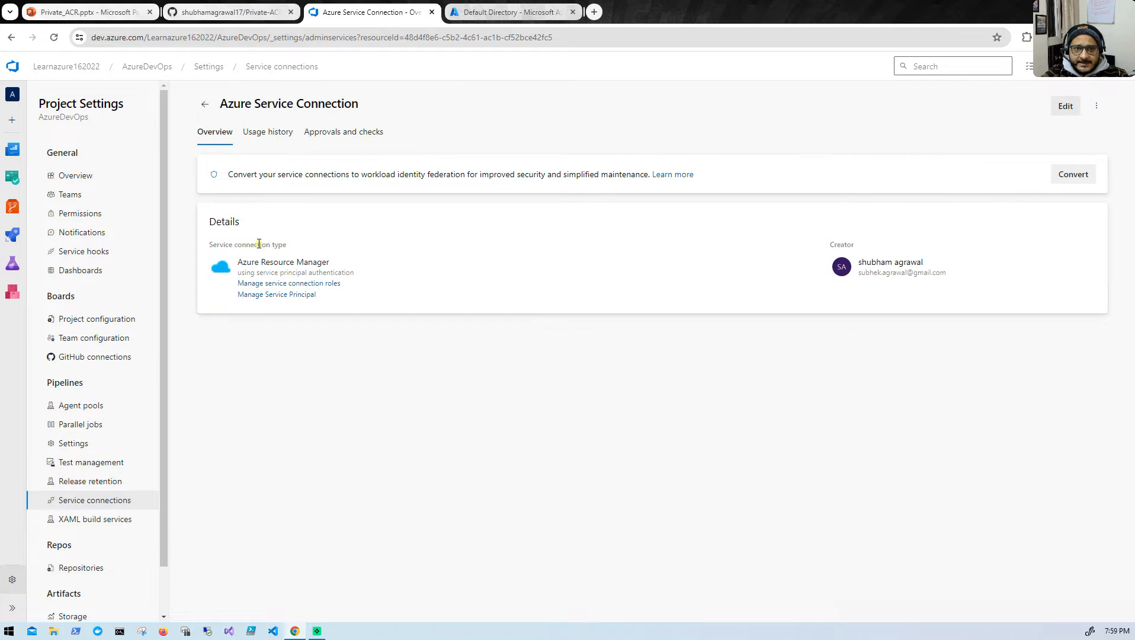
pyautogui.moveTo(221, 96); pyautogui.dragTo(349, 97)
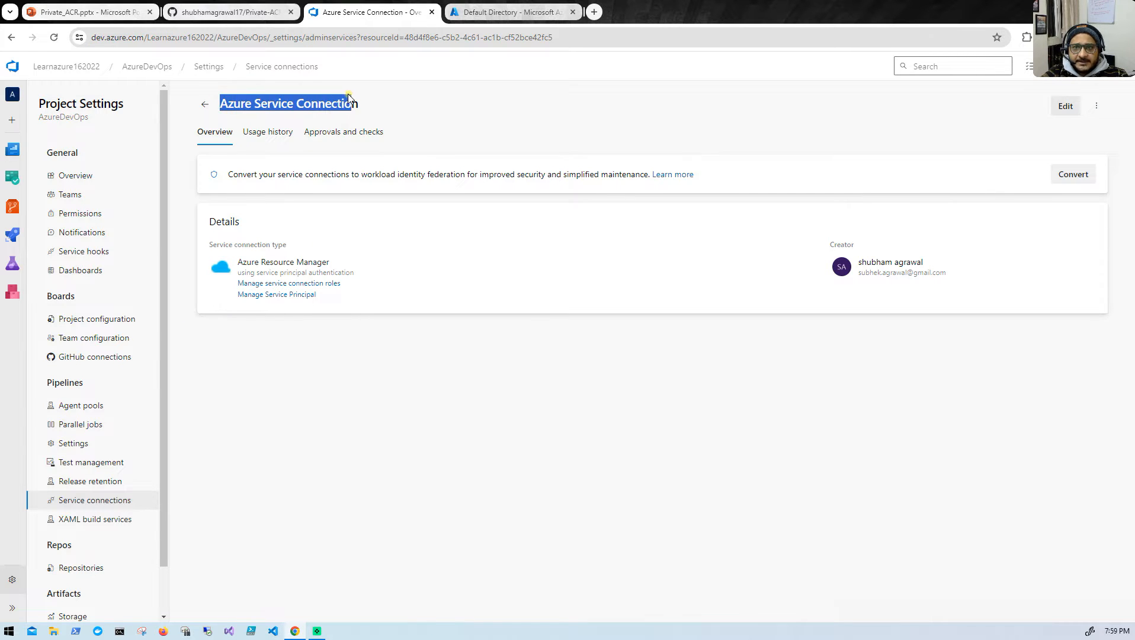
pyautogui.click(204, 105)
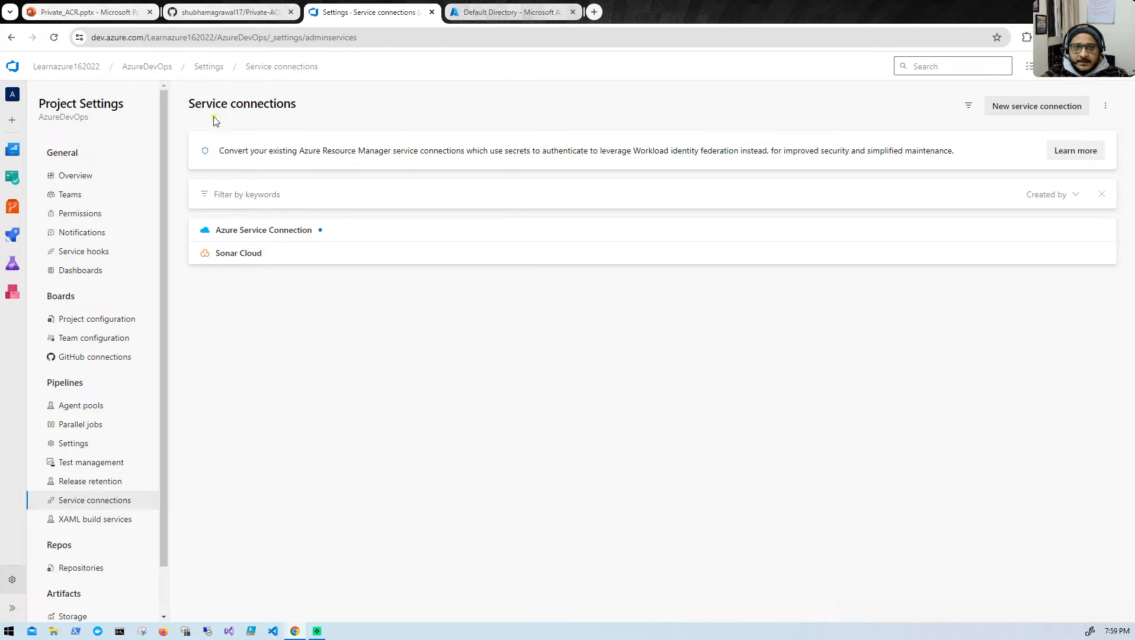
# - View the new Azure Resource Manager service connection form for service principal (automatic) authentication
pyautogui.click(1011, 105)
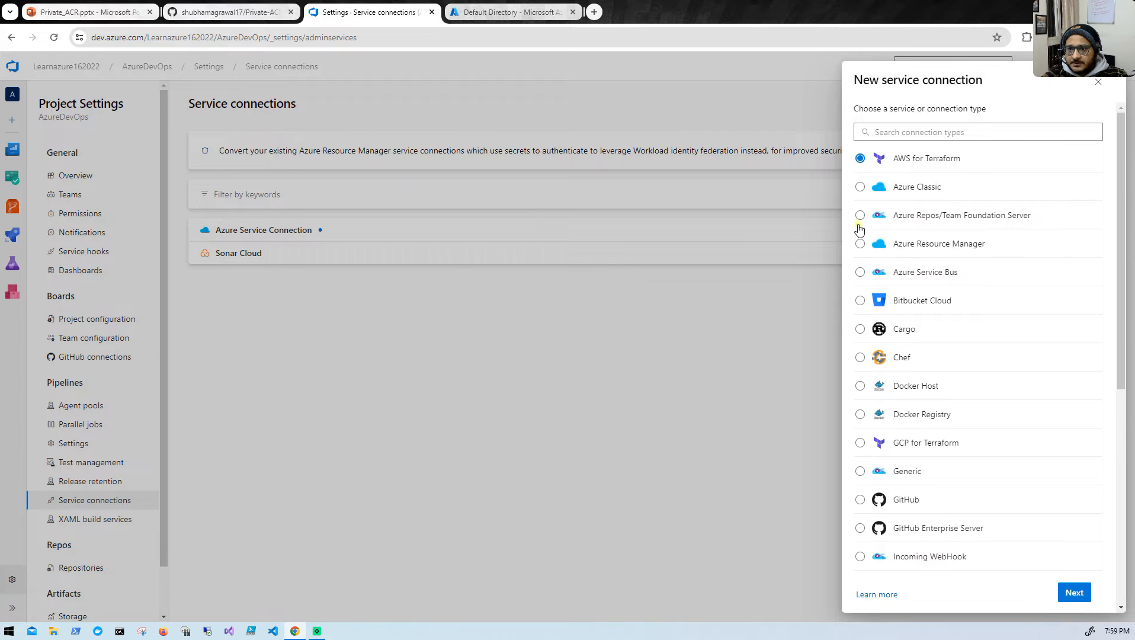
pyautogui.click(861, 244)
pyautogui.scroll(-5, 930, 442)
pyautogui.click(1073, 592)
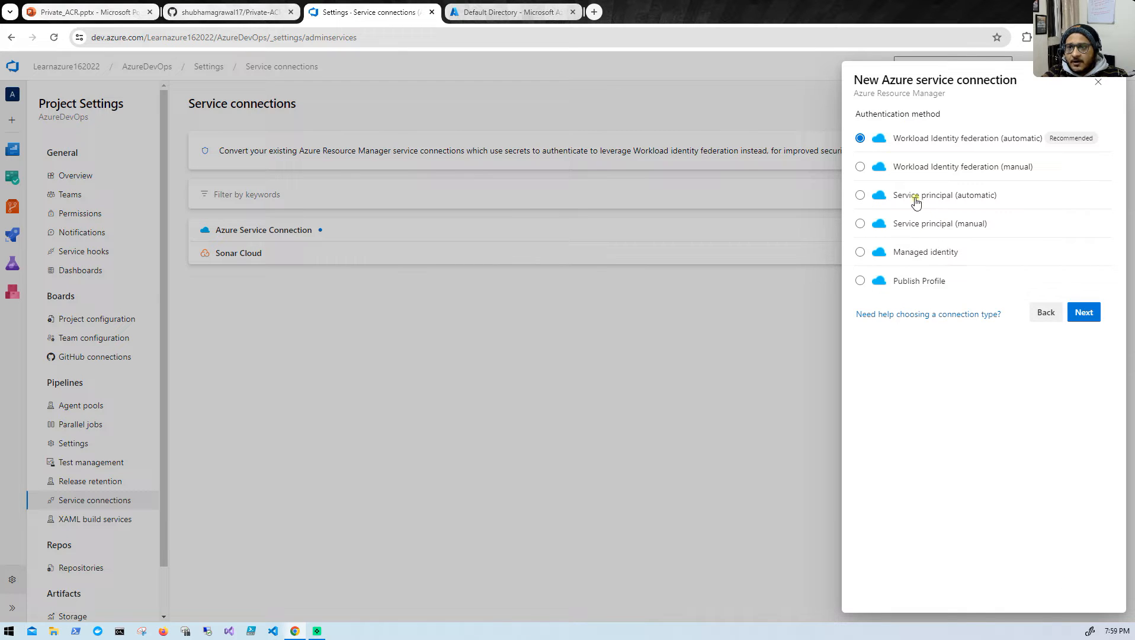
pyautogui.click(861, 195)
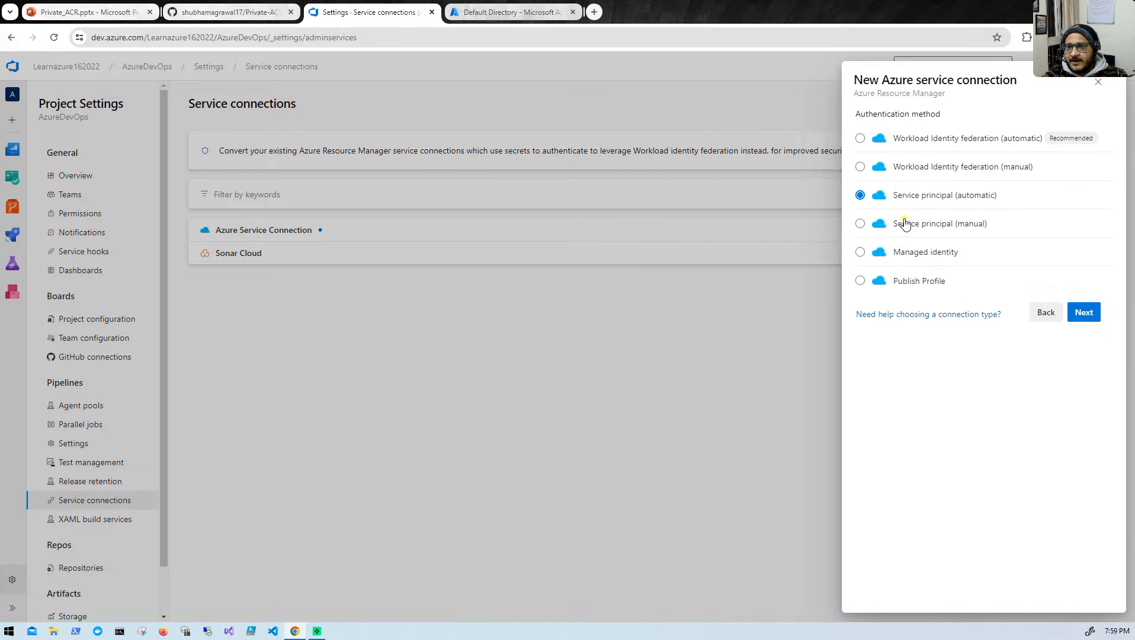
pyautogui.click(1091, 313)
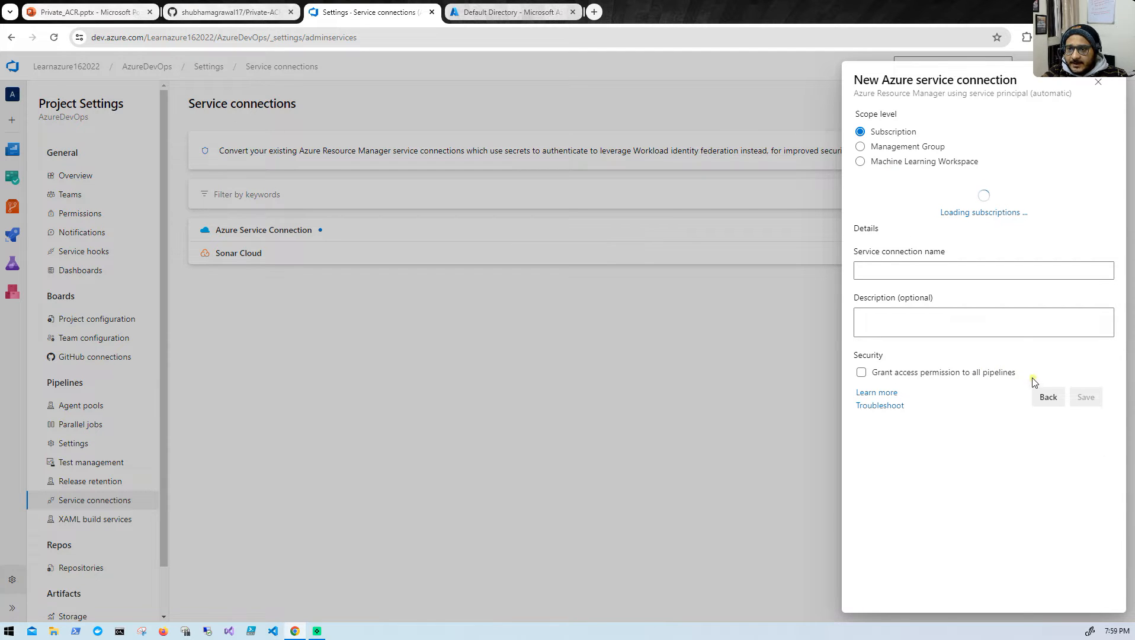
# - Examine the fields required for service principal (manual) authentication, and close the form without saving a connection
pyautogui.click(1041, 398)
pyautogui.click(927, 223)
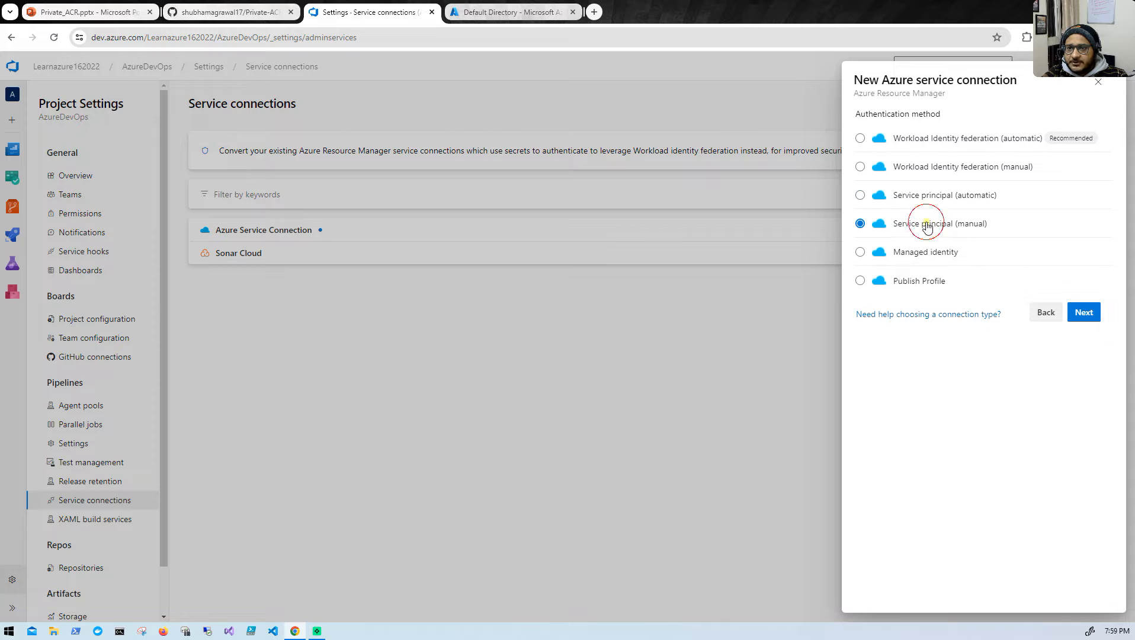
pyautogui.click(1084, 312)
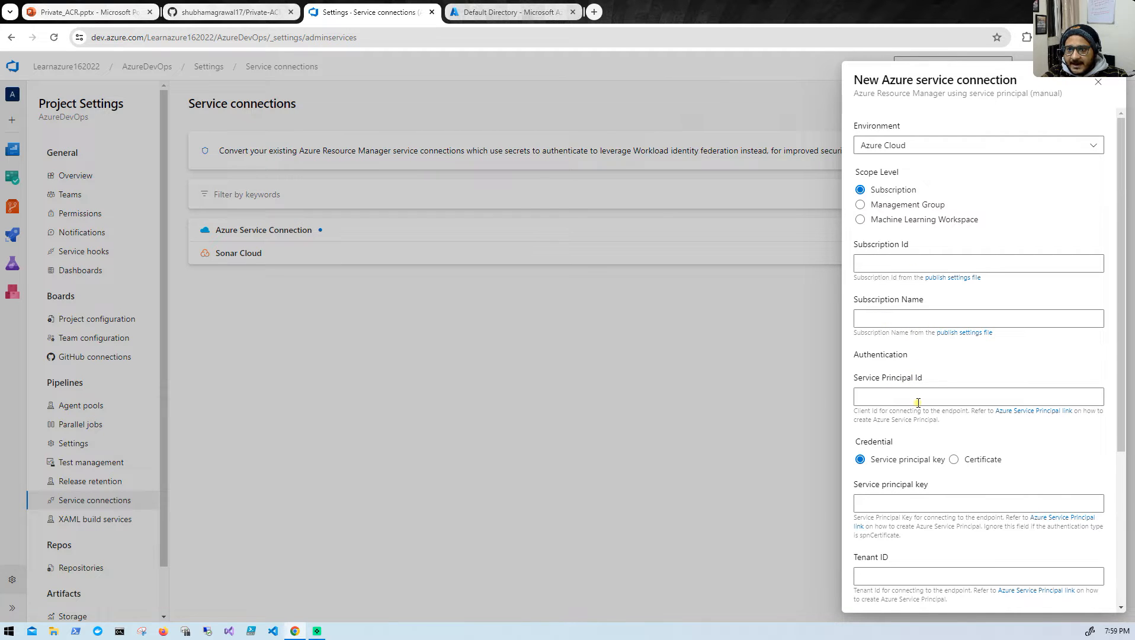
pyautogui.scroll(-2, 918, 402)
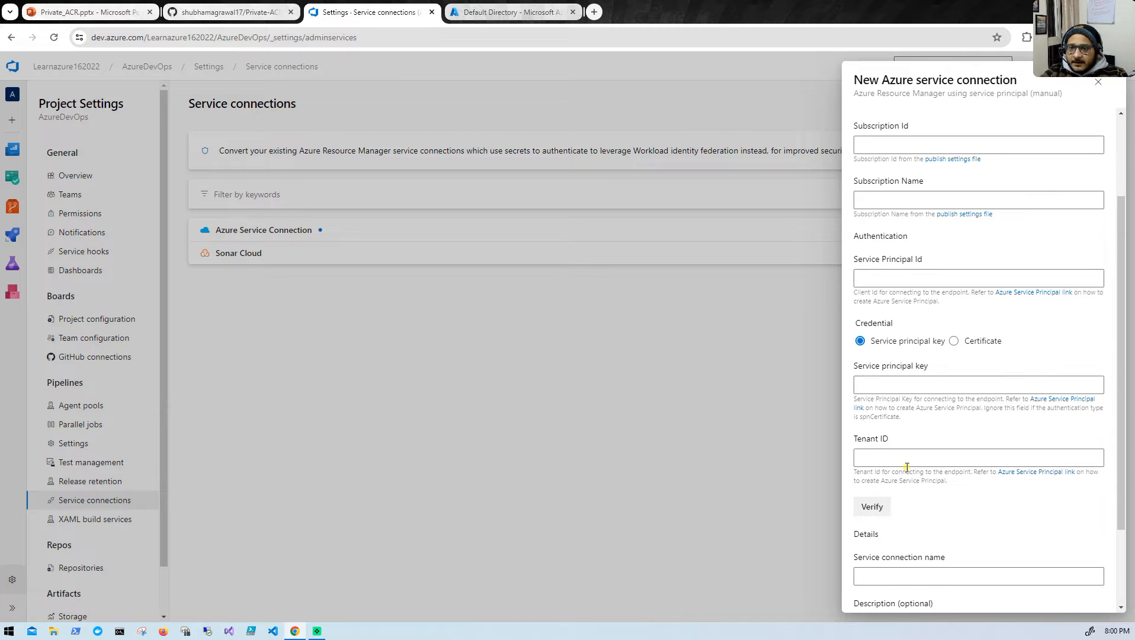
pyautogui.scroll(2, 924, 395)
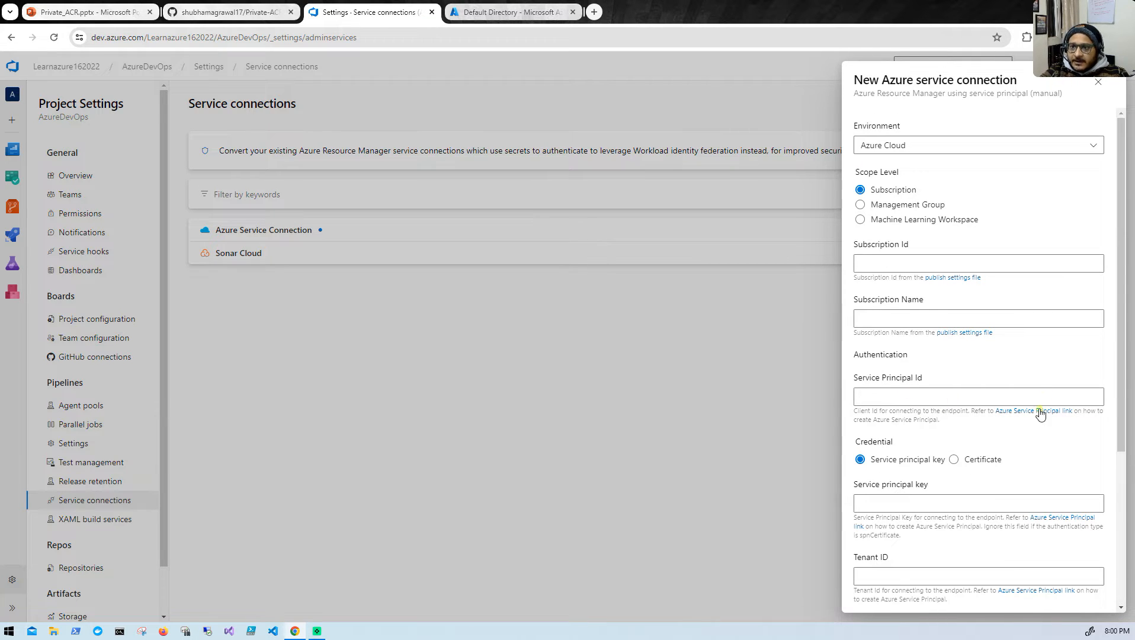
pyautogui.scroll(-3, 1031, 413)
pyautogui.scroll(3, 1014, 420)
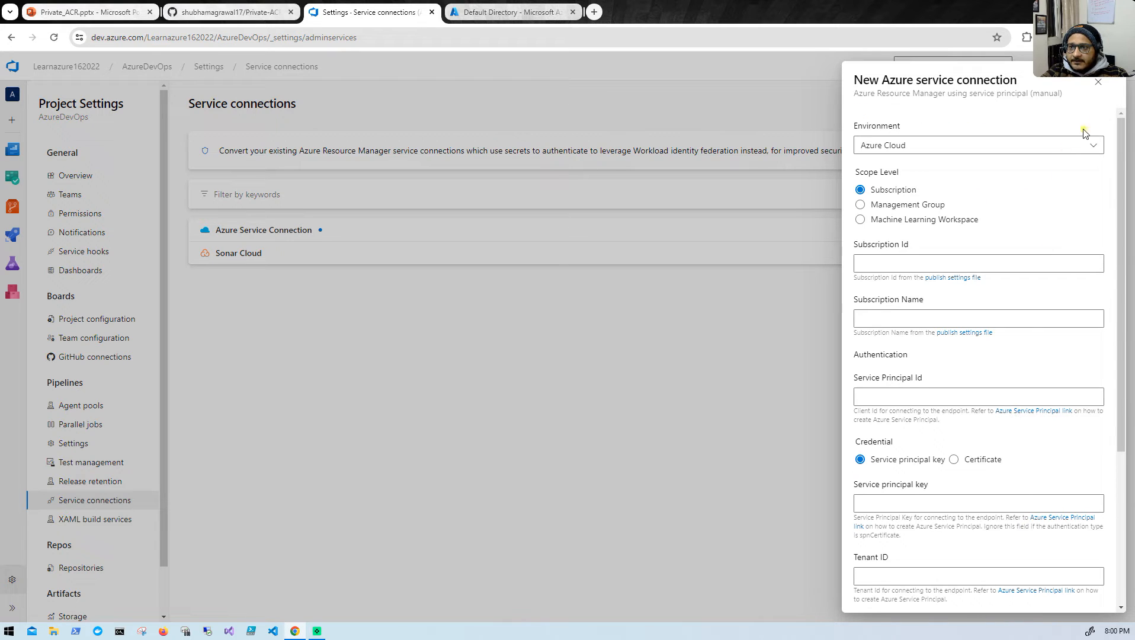
pyautogui.click(1098, 82)
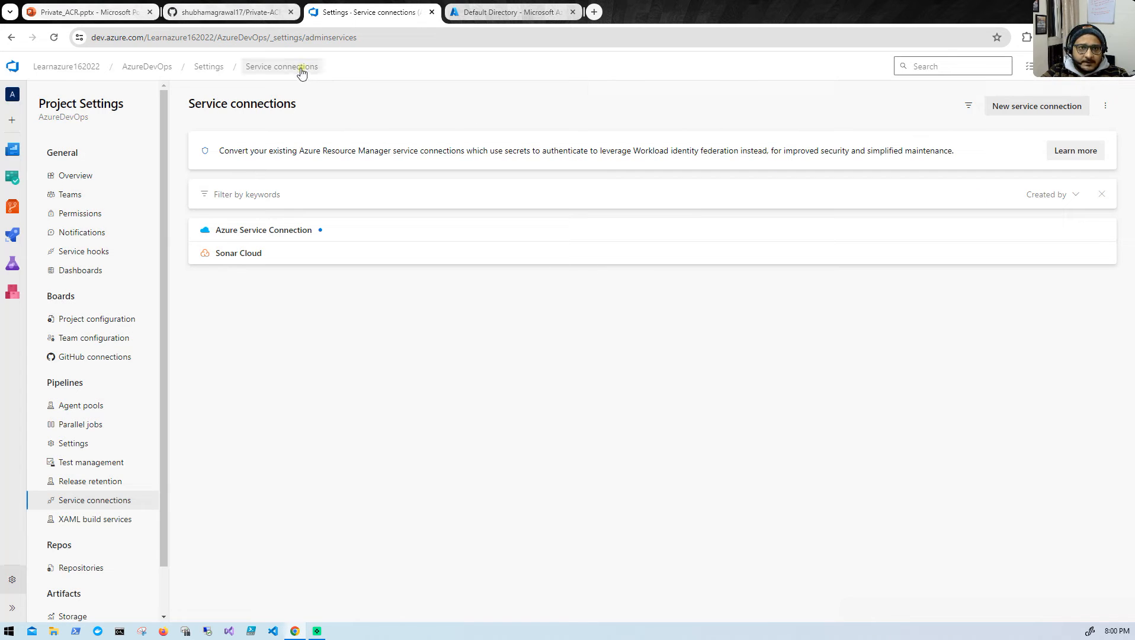
# - Review the agent pool instruction in the GitHub README and the self-hosted agent architecture slide in PowerPoint
pyautogui.click(236, 13)
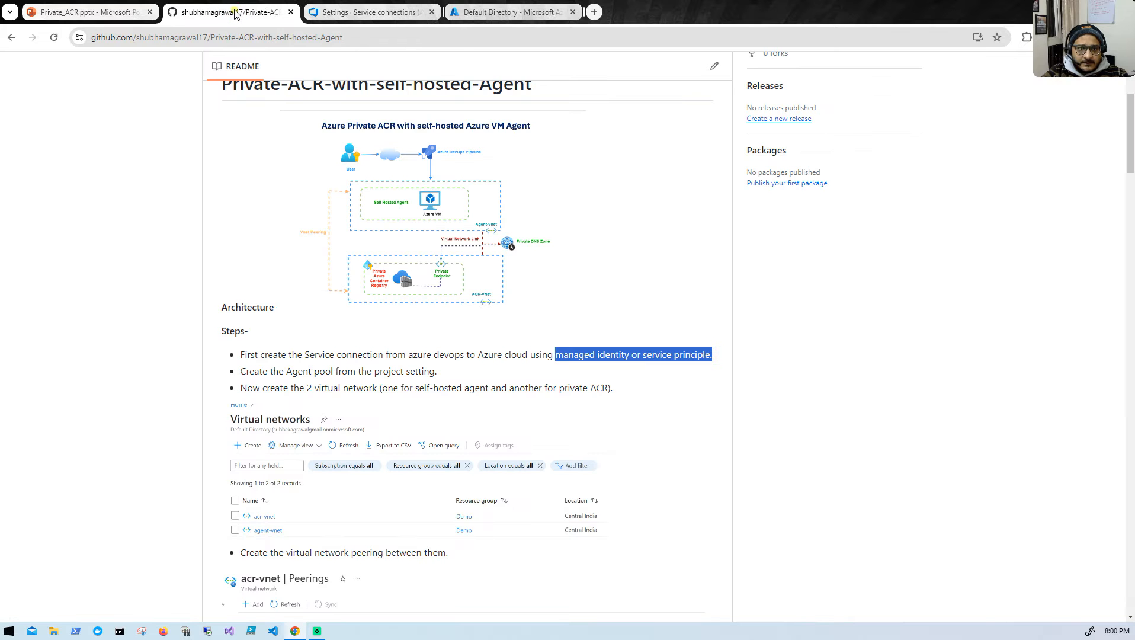
pyautogui.click(310, 376)
pyautogui.moveTo(241, 372); pyautogui.dragTo(443, 372)
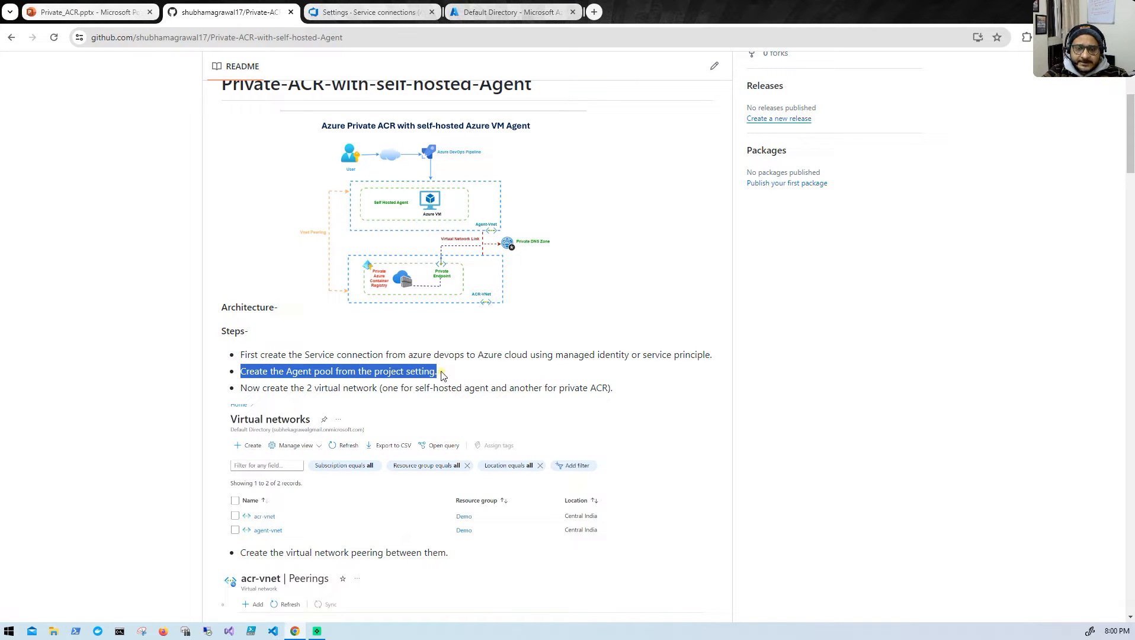
pyautogui.click(379, 12)
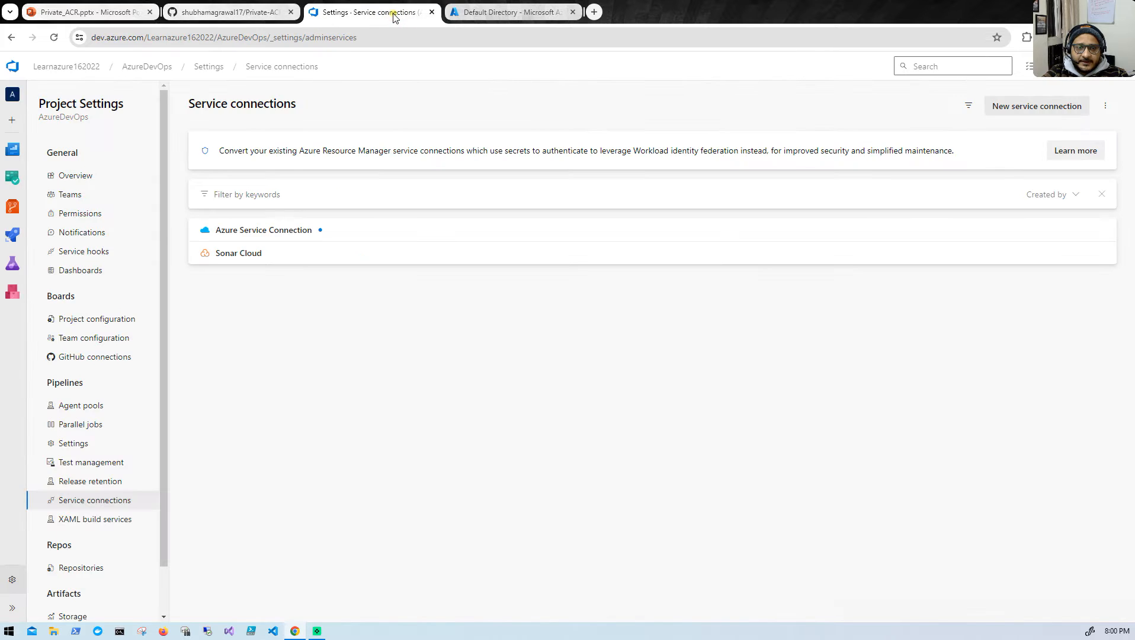
pyautogui.click(215, 12)
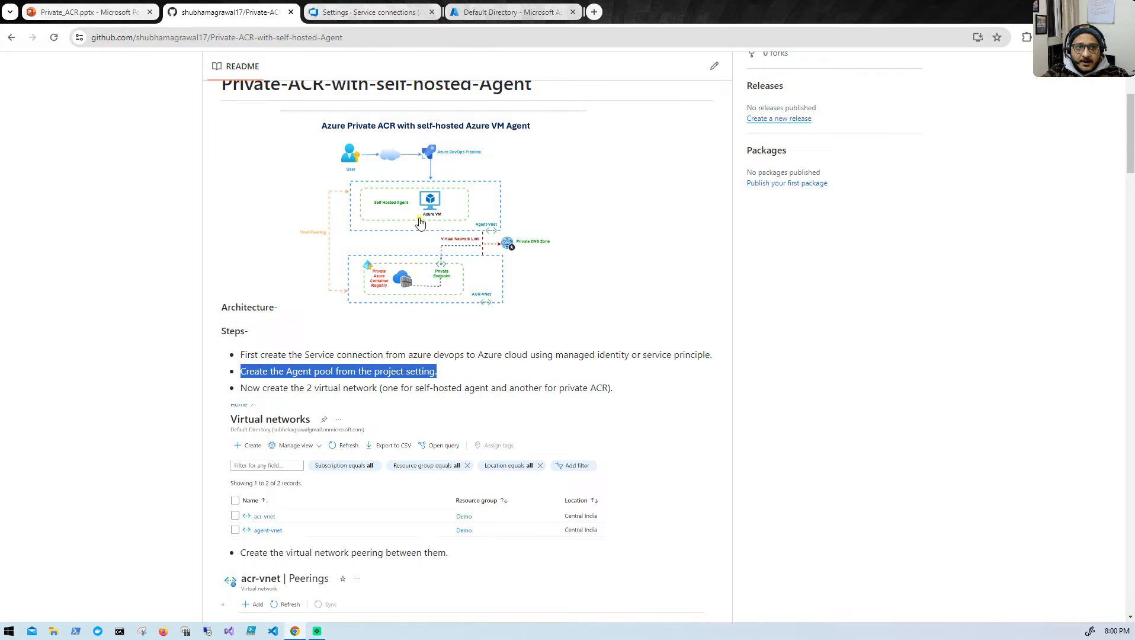
pyautogui.click(49, 10)
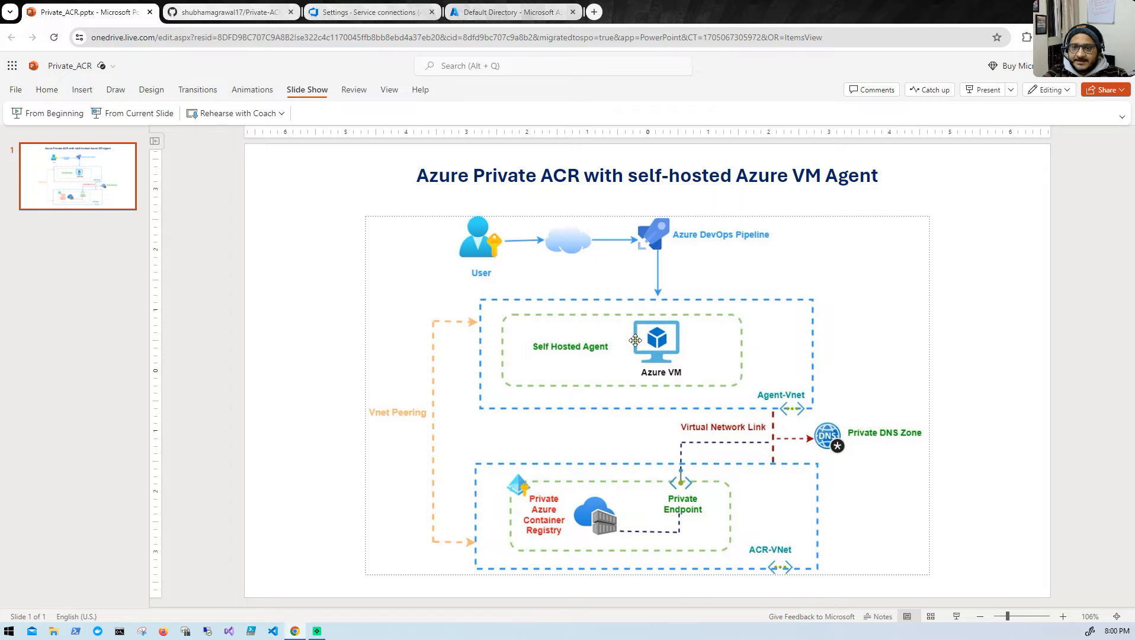
# - Switch to Azure DevOps and open the project's agent pools settings
pyautogui.click(352, 20)
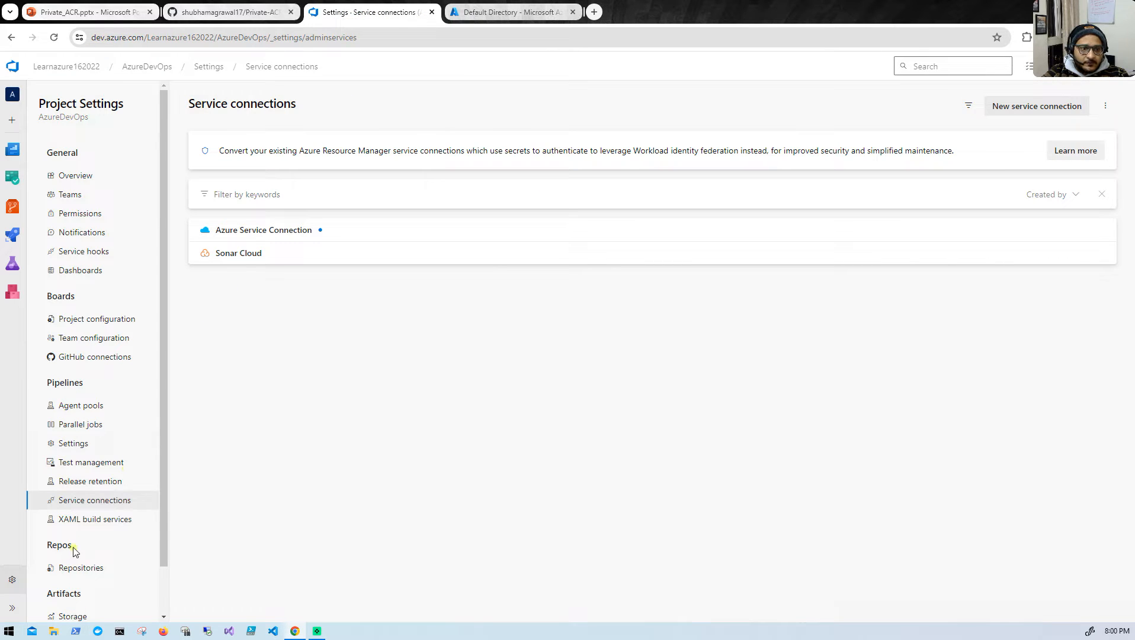
pyautogui.scroll(-2, 81, 546)
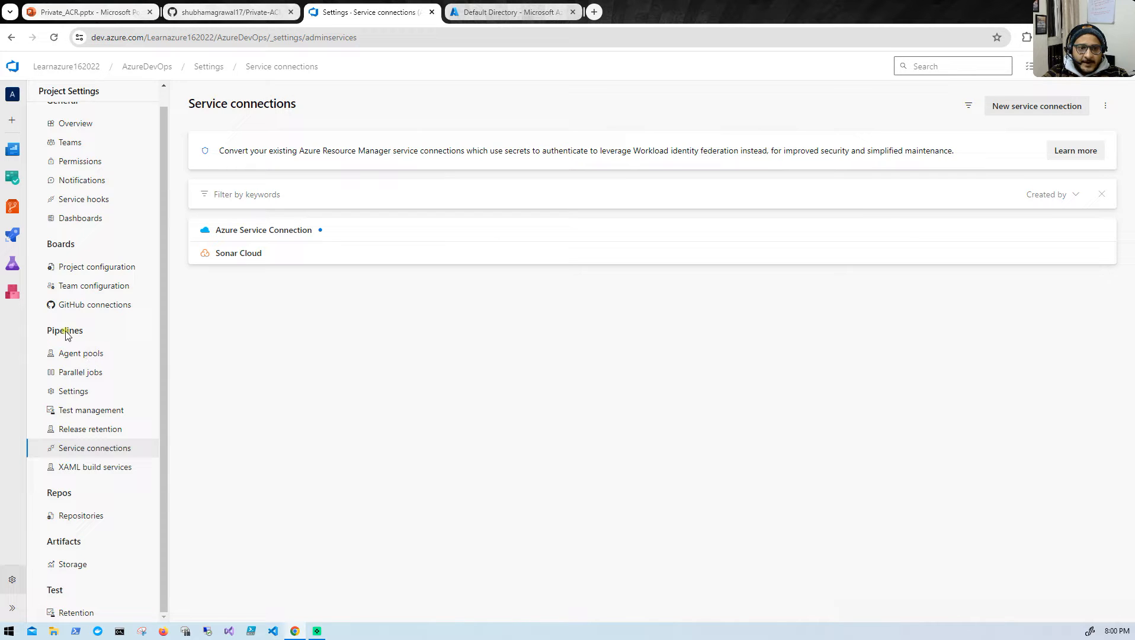
pyautogui.click(88, 355)
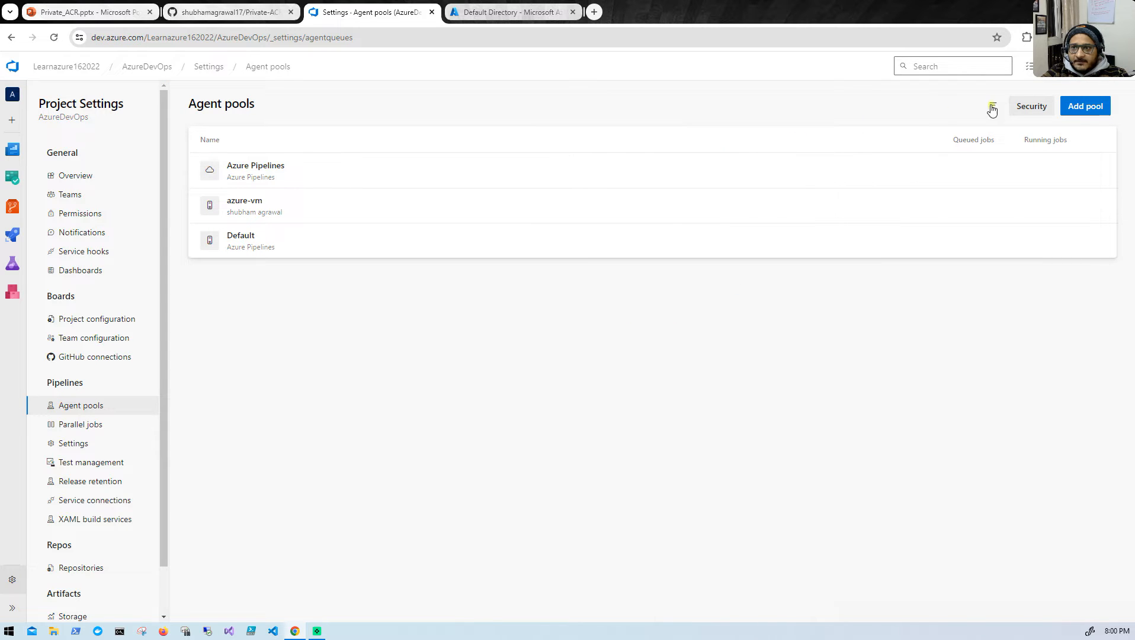
# - Create a self-hosted agent pool named acr-demo with access permission granted to all pipelines, and show its agents
pyautogui.click(1087, 107)
pyautogui.click(918, 187)
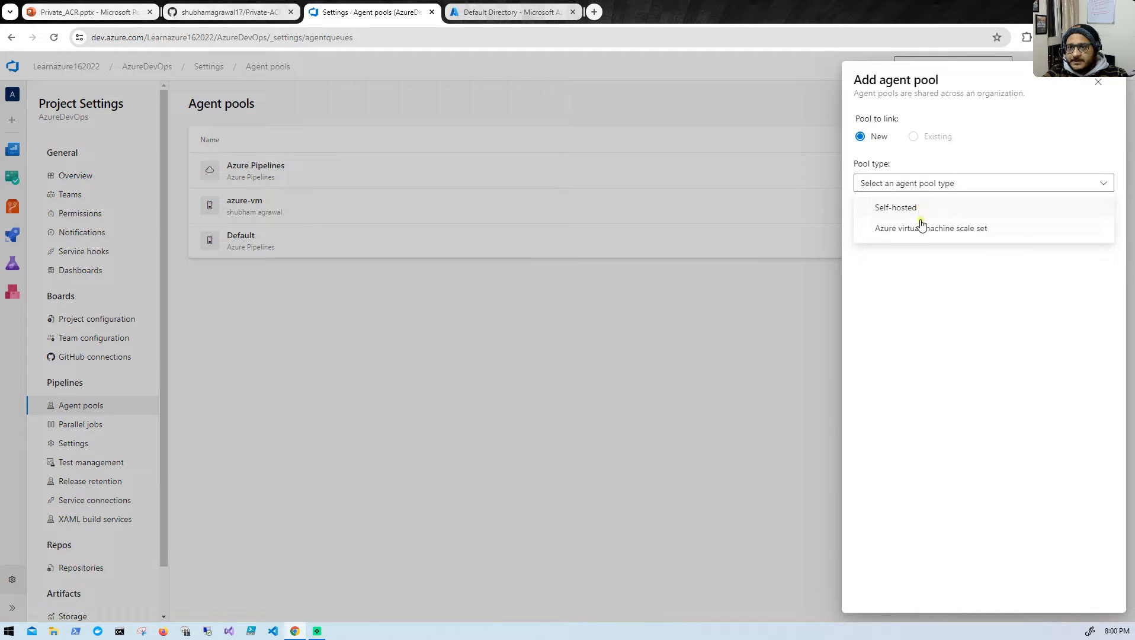
pyautogui.click(917, 208)
pyautogui.click(893, 260)
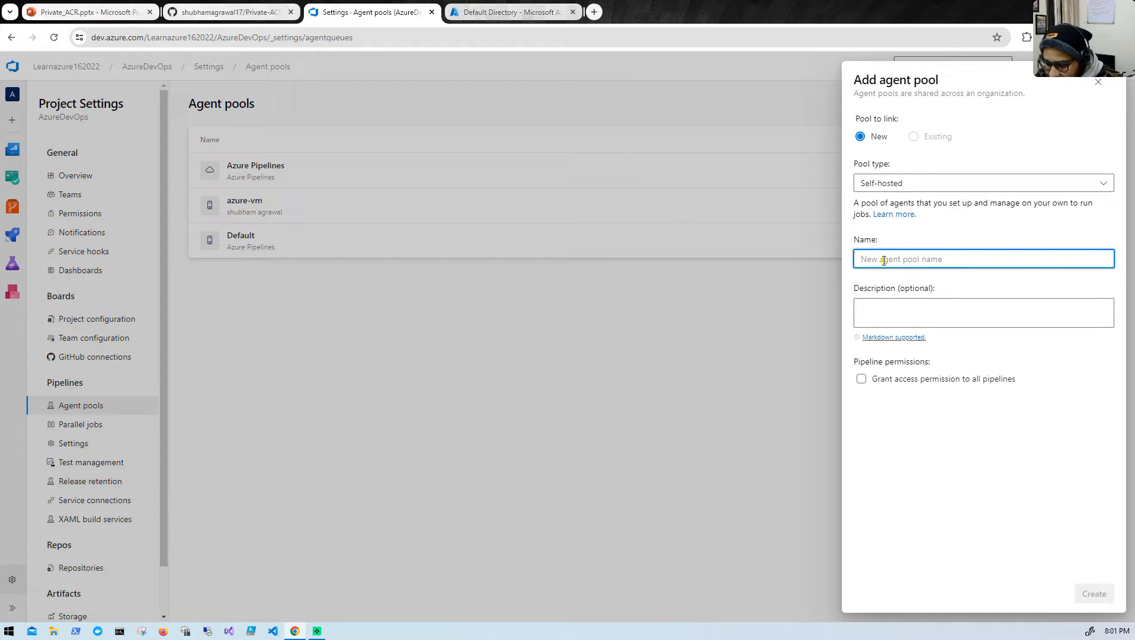
pyautogui.write('acr-demo')
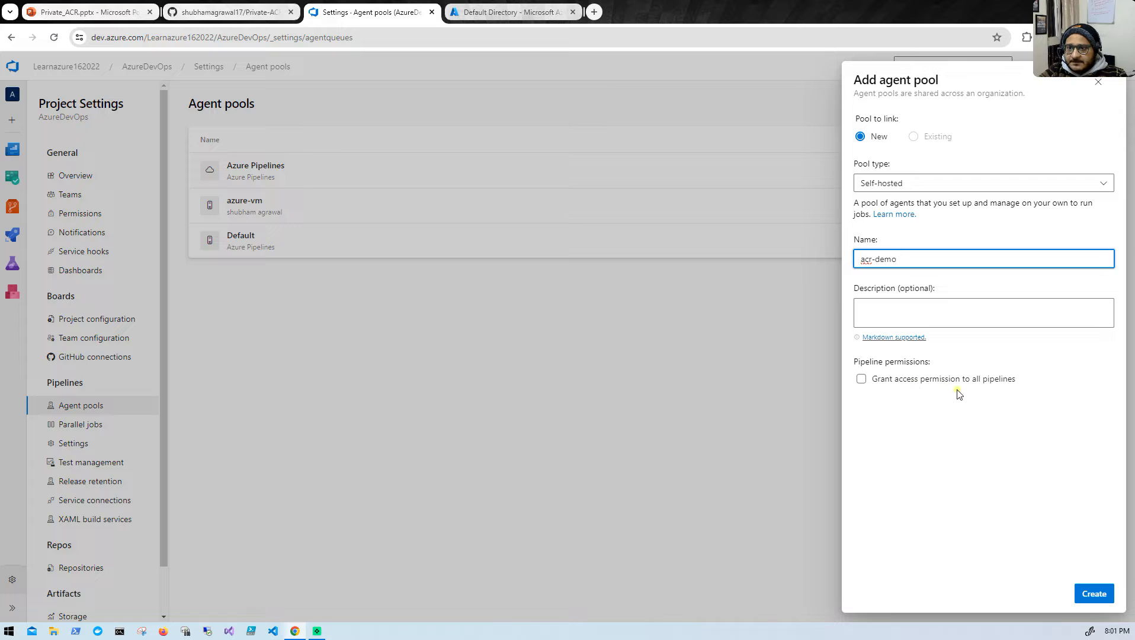
pyautogui.click(859, 382)
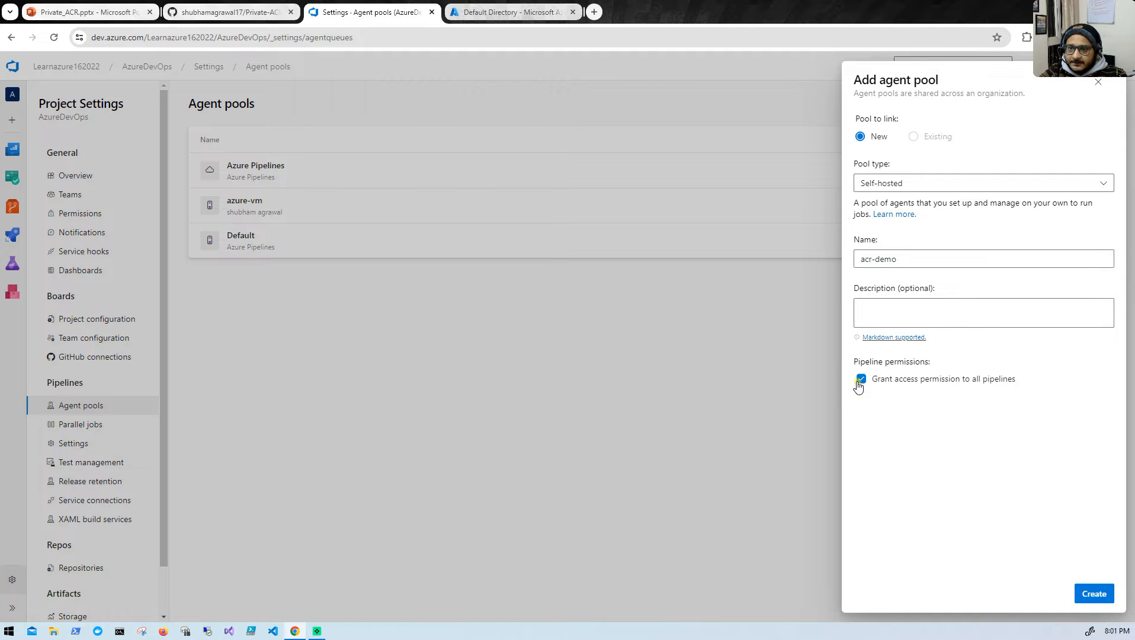
pyautogui.click(1086, 595)
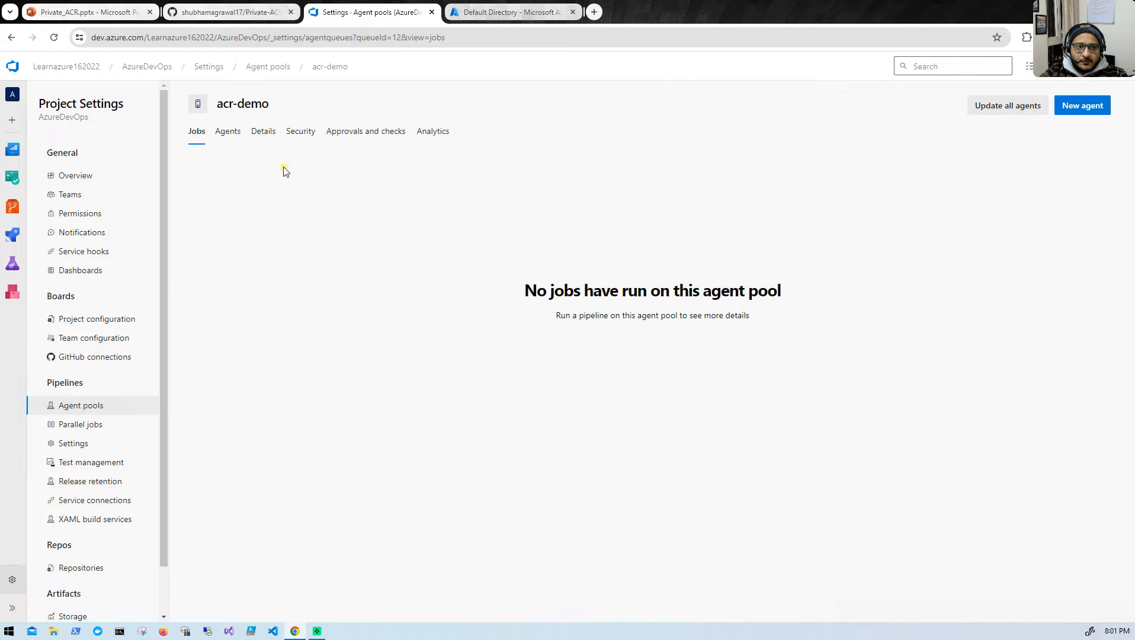
pyautogui.click(228, 132)
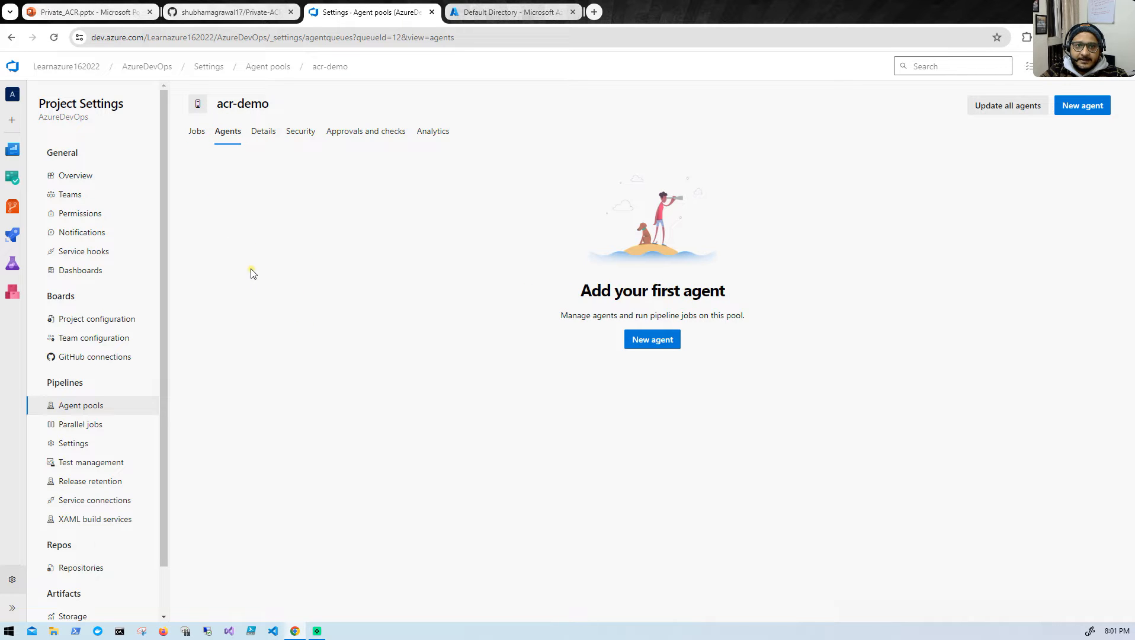
# - Review the GitHub README instruction on creating two virtual networks, one for the self-hosted agent and one for the private ACR
pyautogui.click(251, 14)
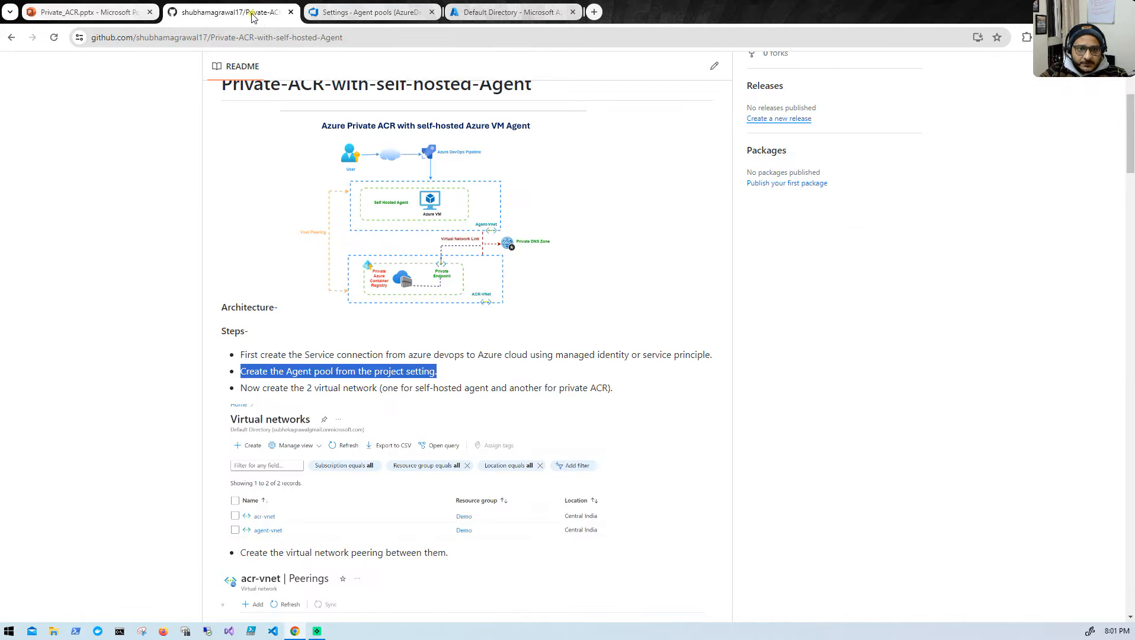
pyautogui.scroll(-1, 326, 409)
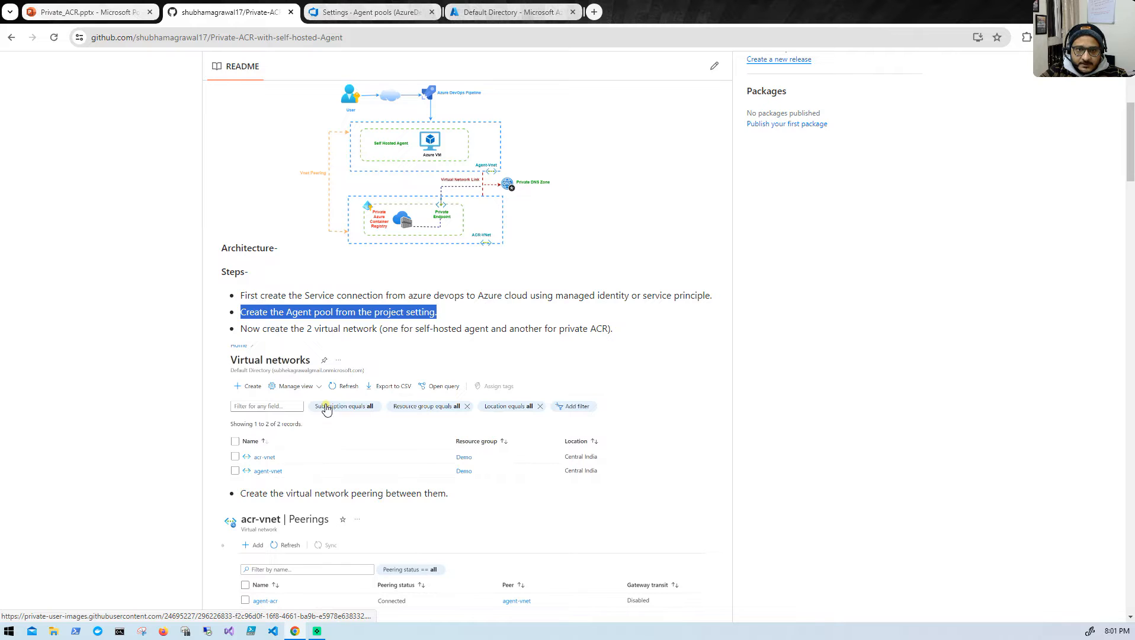
pyautogui.scroll(1, 327, 408)
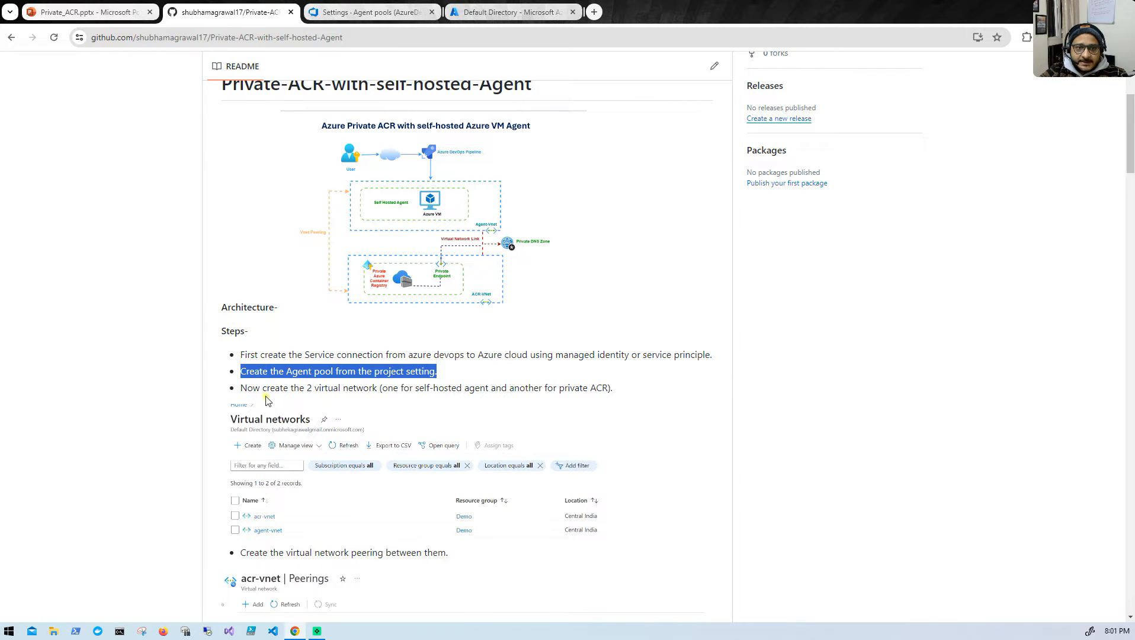
pyautogui.moveTo(243, 390); pyautogui.dragTo(598, 386)
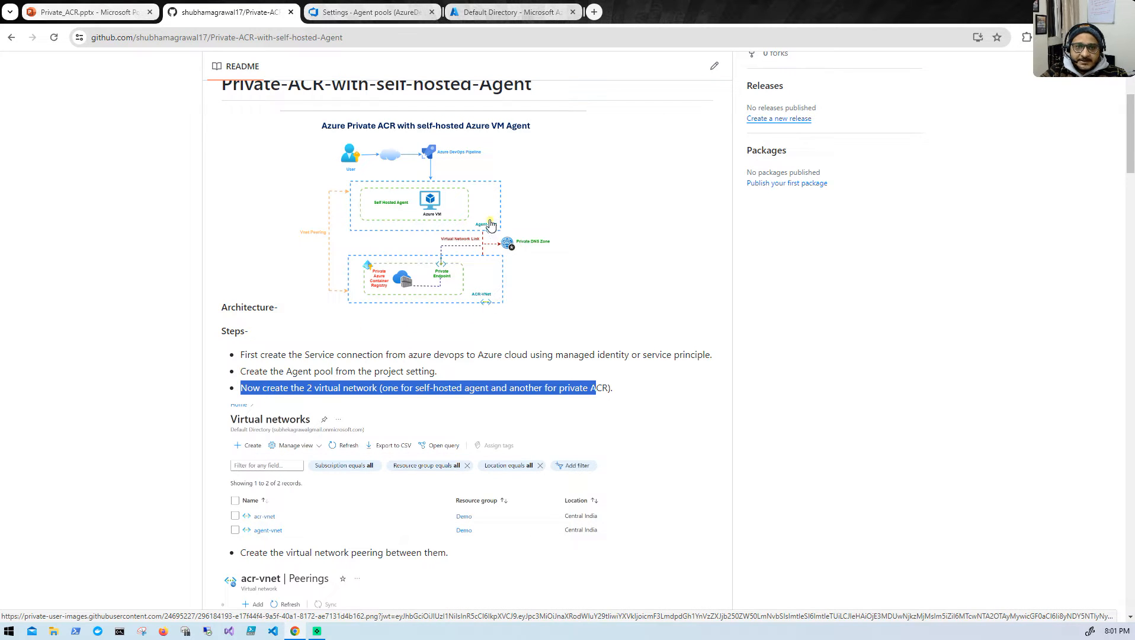
# - Switch to the Azure portal, create a resource group named Demo in the Central India region, and open it briefly before returning home
pyautogui.click(494, 13)
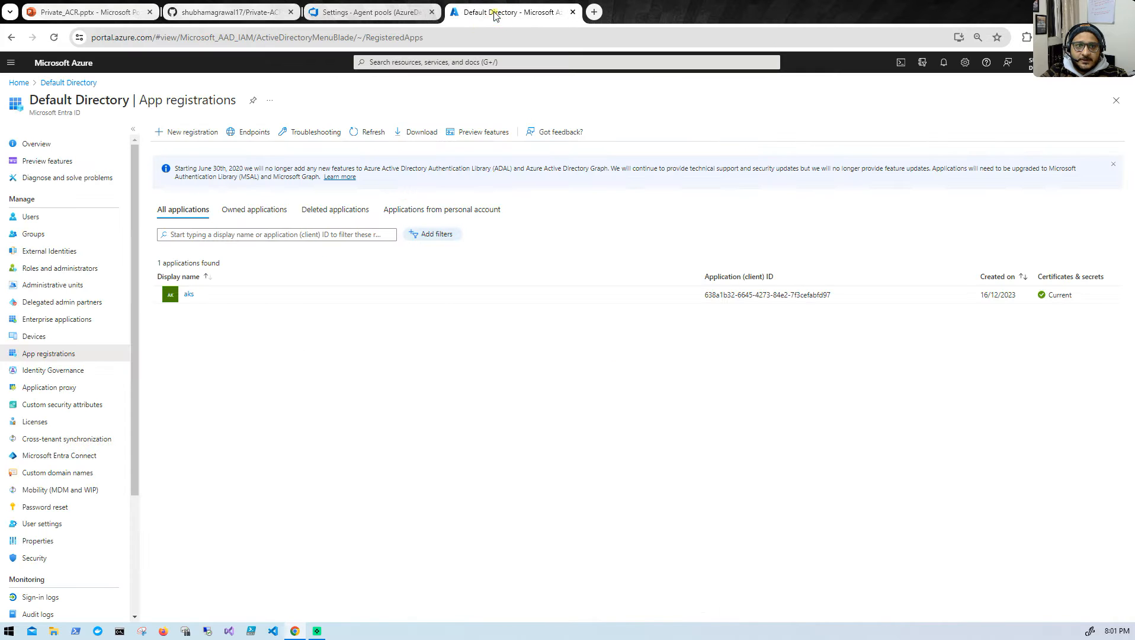
pyautogui.click(19, 82)
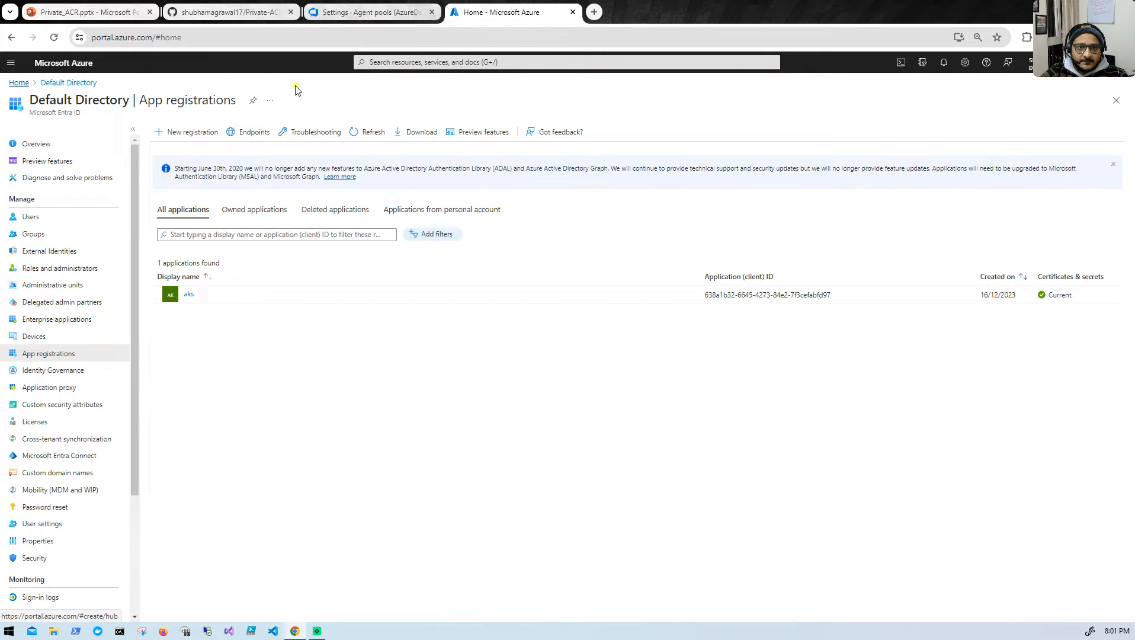
pyautogui.click(716, 127)
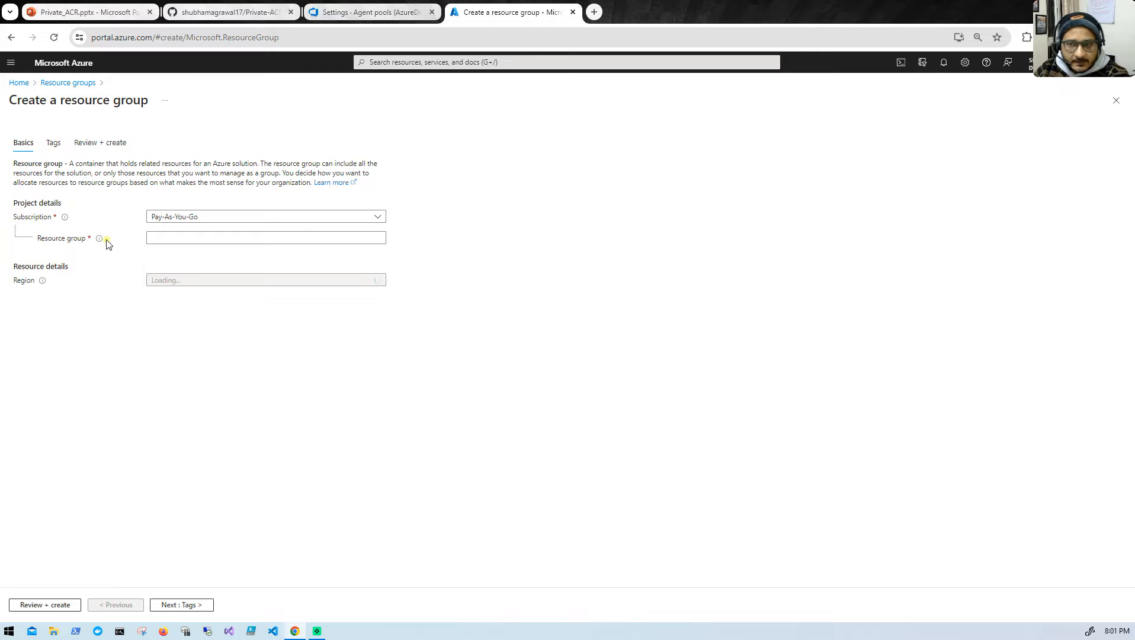
pyautogui.click(188, 237)
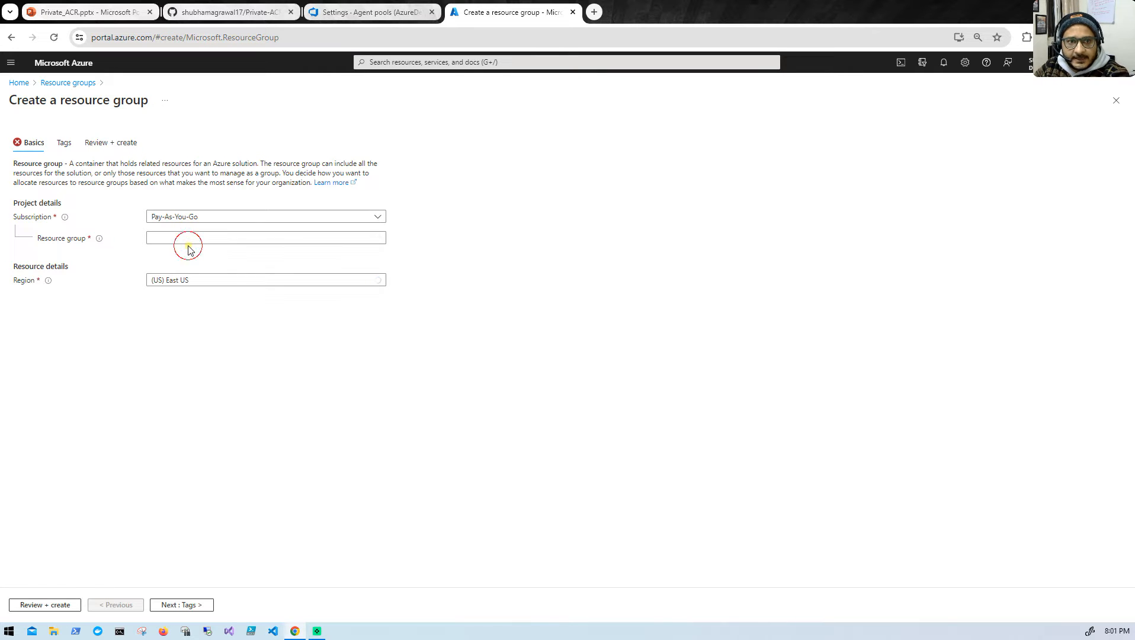
pyautogui.write('Demo')
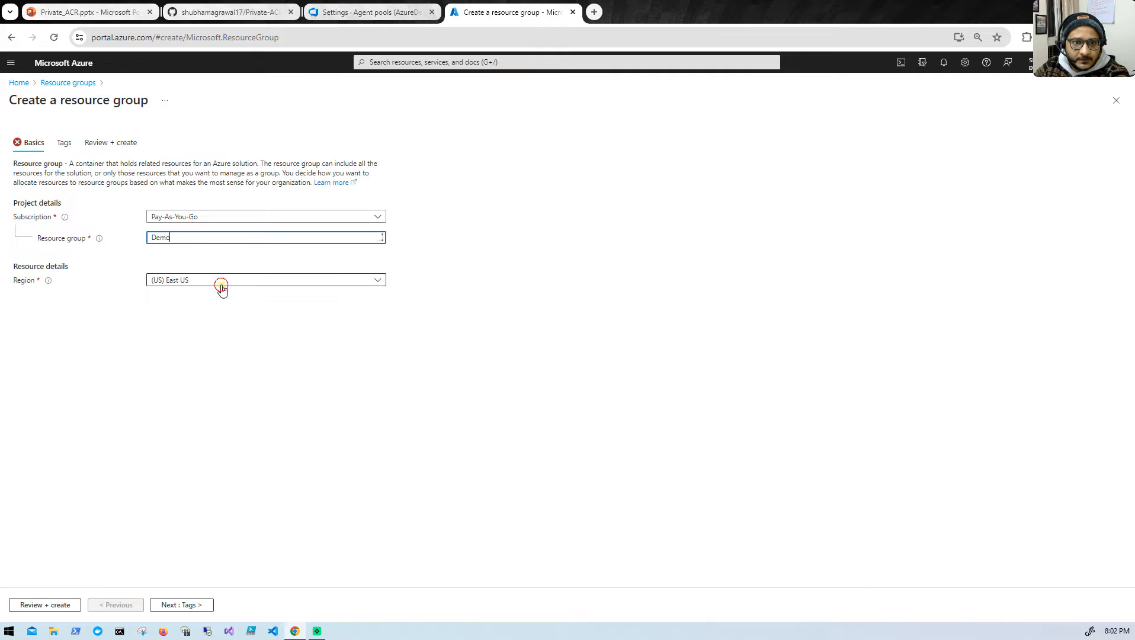
pyautogui.click(221, 286)
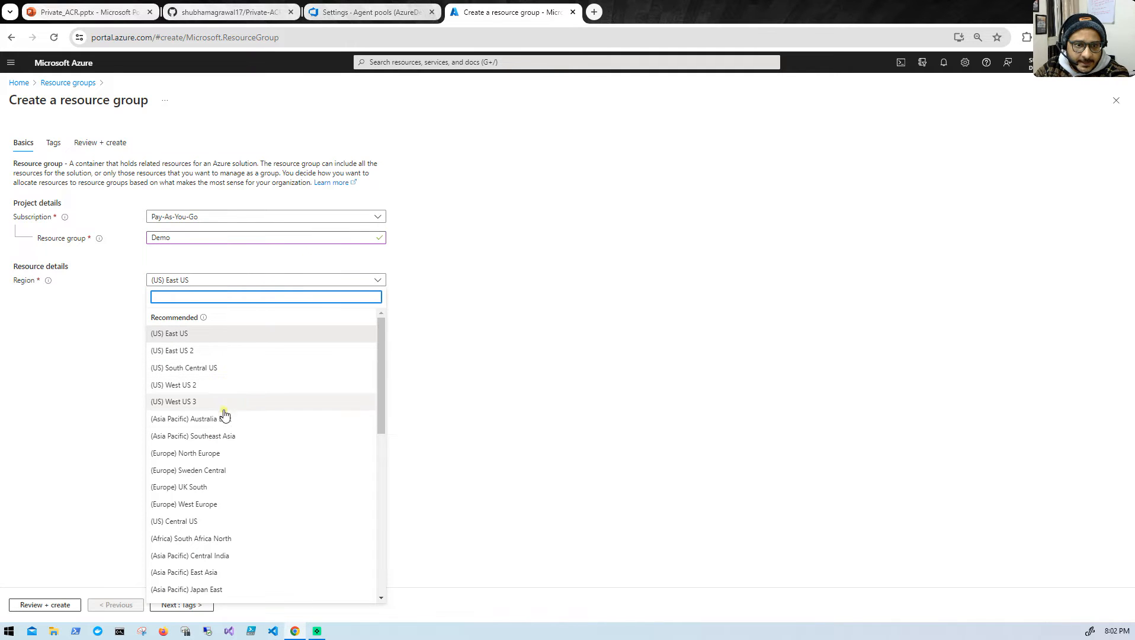
pyautogui.scroll(-1, 229, 516)
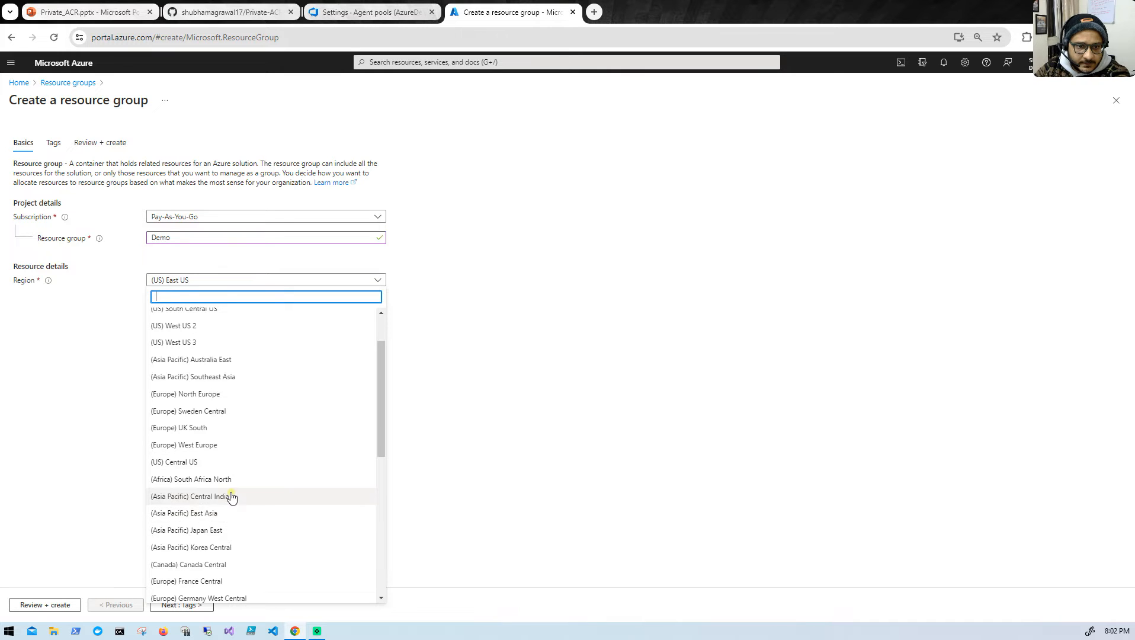
pyautogui.click(228, 496)
pyautogui.click(57, 606)
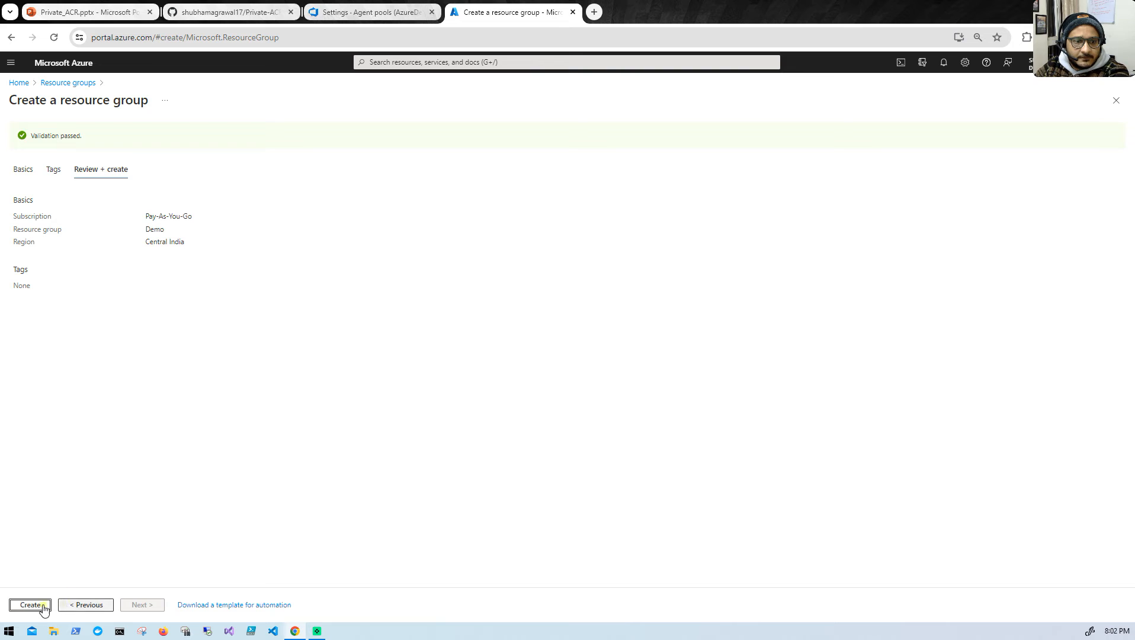
pyautogui.click(39, 605)
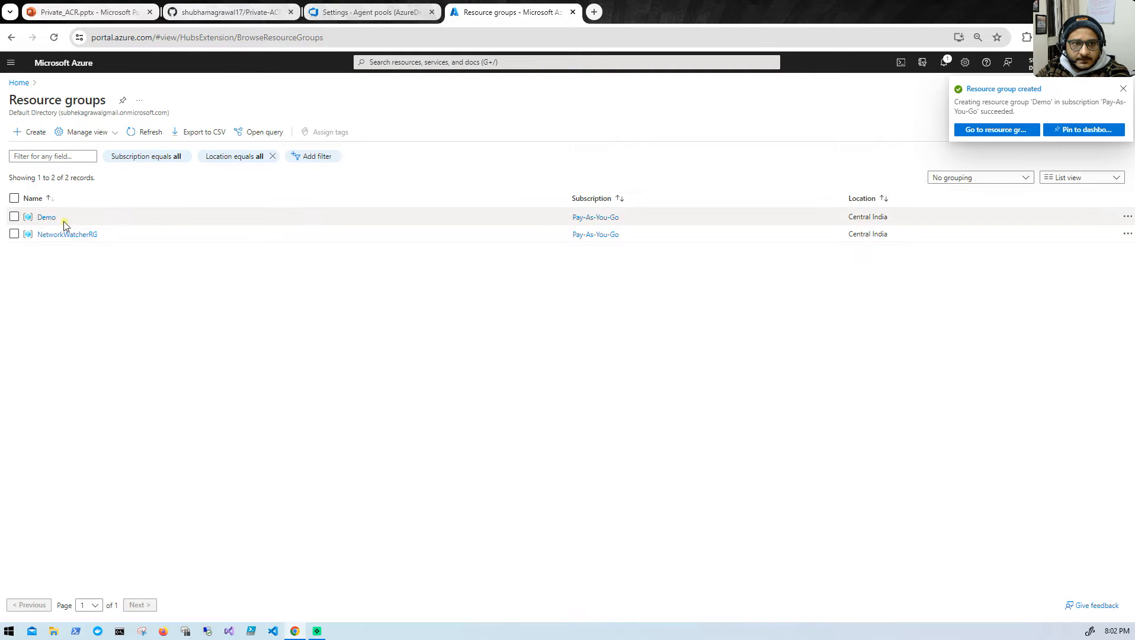
pyautogui.click(42, 218)
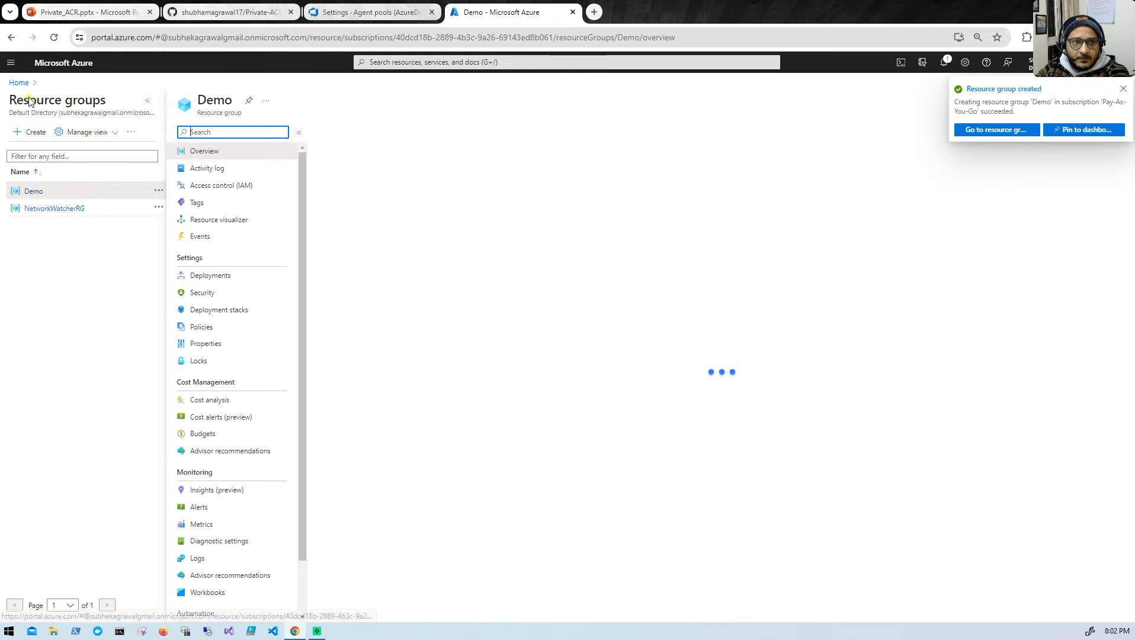
pyautogui.click(19, 82)
# - Recheck the virtual network instruction in the GitHub README, and reorder the browser tabs so the Azure portal comes before Azure DevOps
pyautogui.click(244, 4)
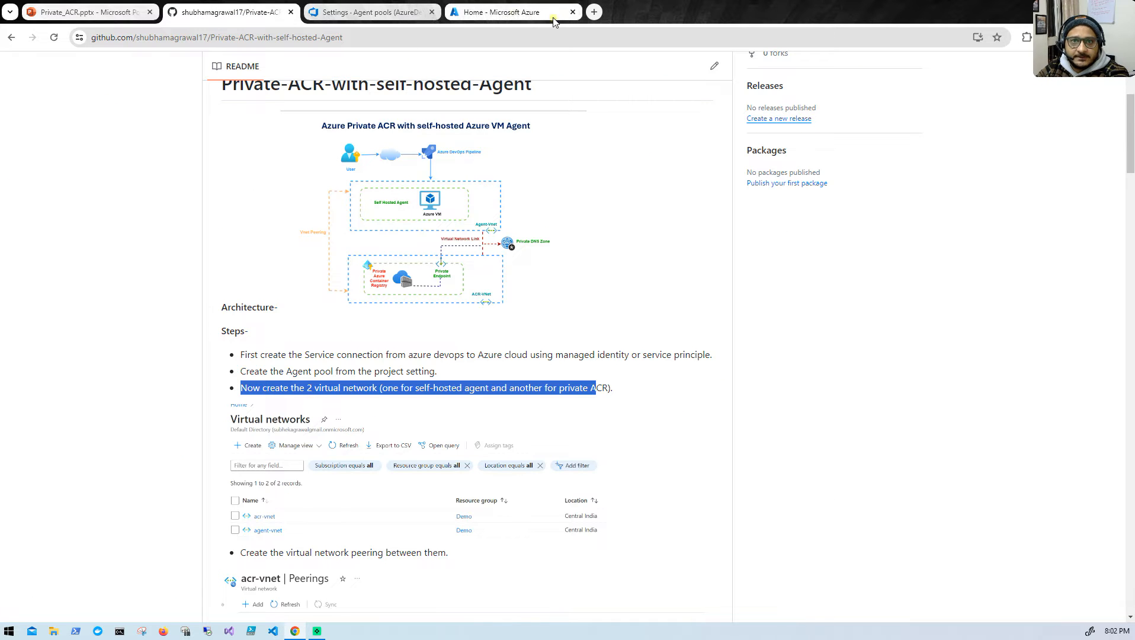
pyautogui.click(515, 13)
pyautogui.moveTo(361, 13); pyautogui.dragTo(503, 13)
pyautogui.click(344, 15)
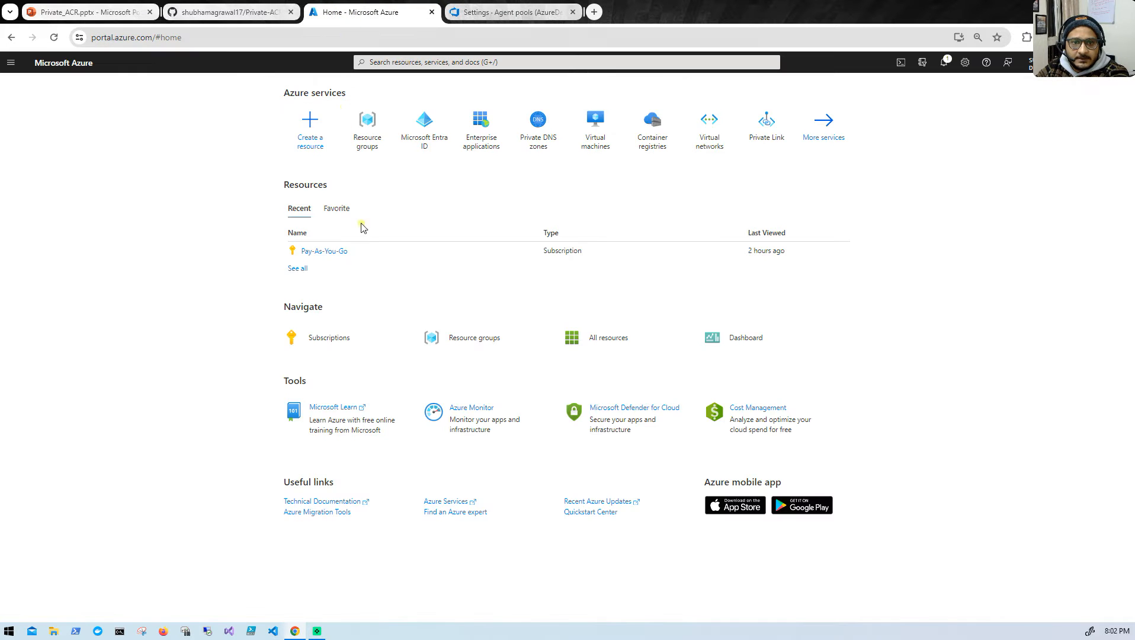
# - Start a virtual network named acr-vnet in the Demo resource group, leave the security services disabled, and proceed to its IP addresses
pyautogui.click(709, 131)
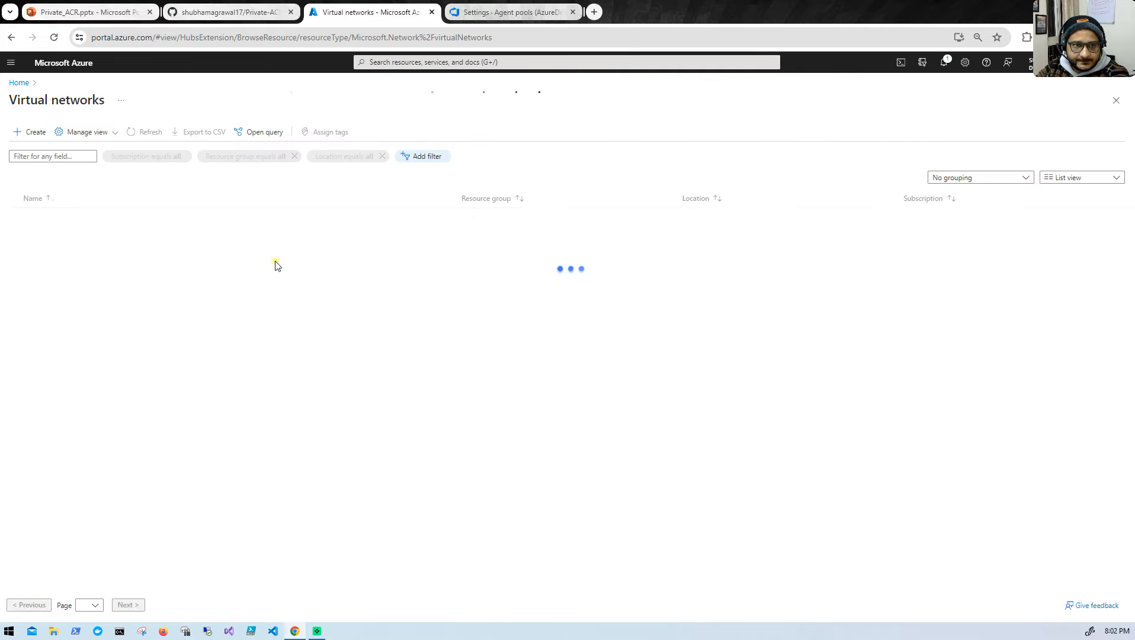
pyautogui.click(31, 131)
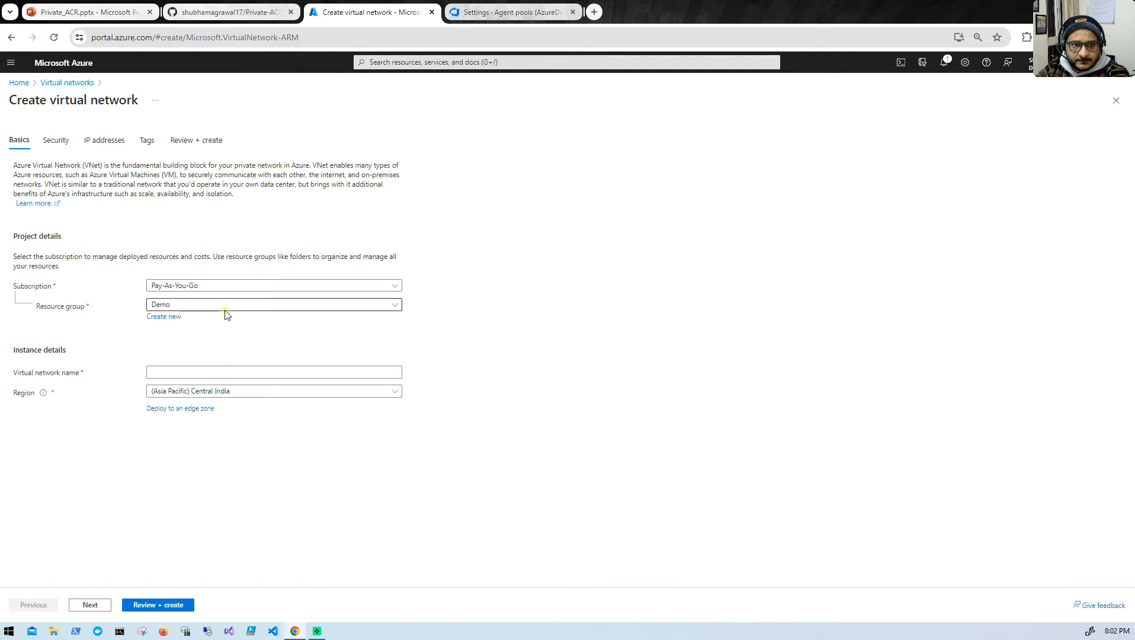
pyautogui.click(202, 373)
pyautogui.write('acr-vnet')
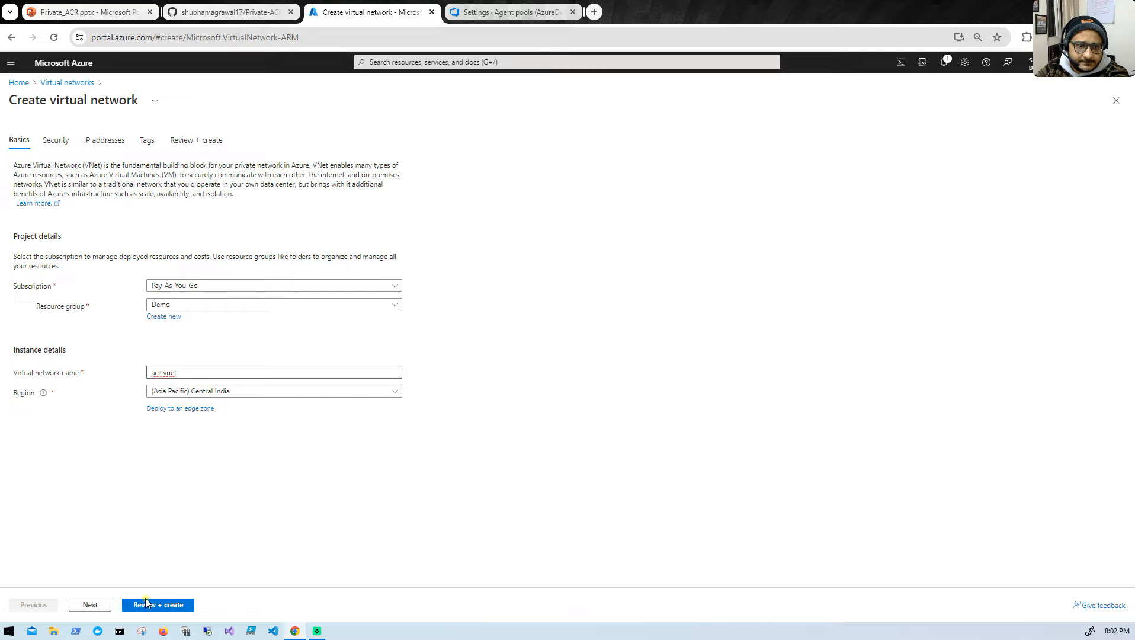
pyautogui.click(89, 605)
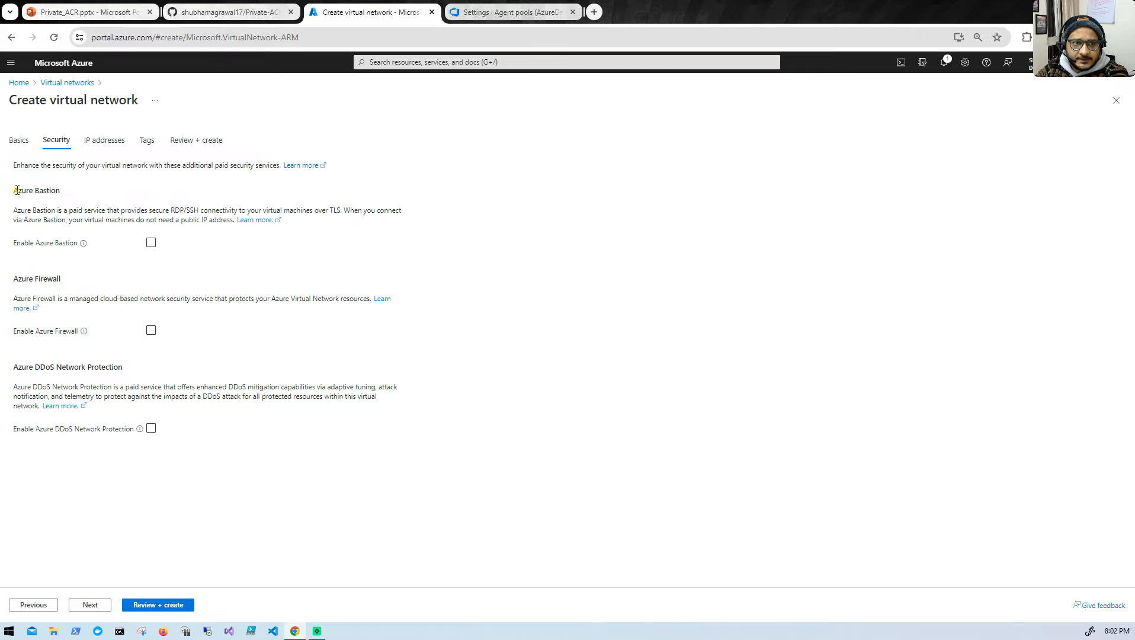
pyautogui.moveTo(14, 190); pyautogui.dragTo(54, 190)
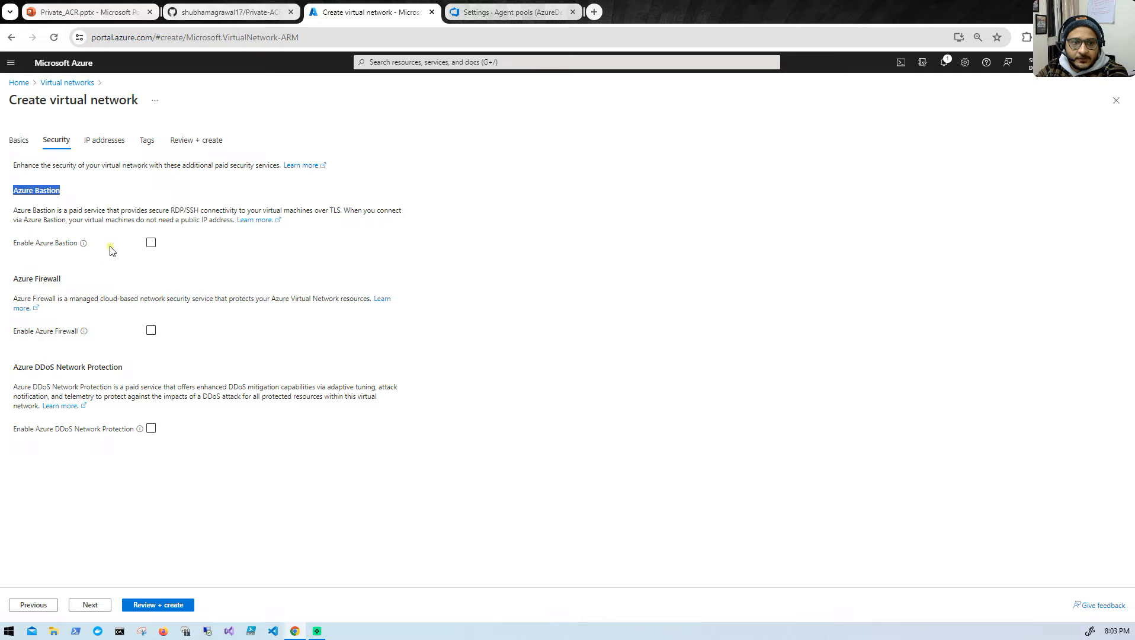
pyautogui.click(93, 611)
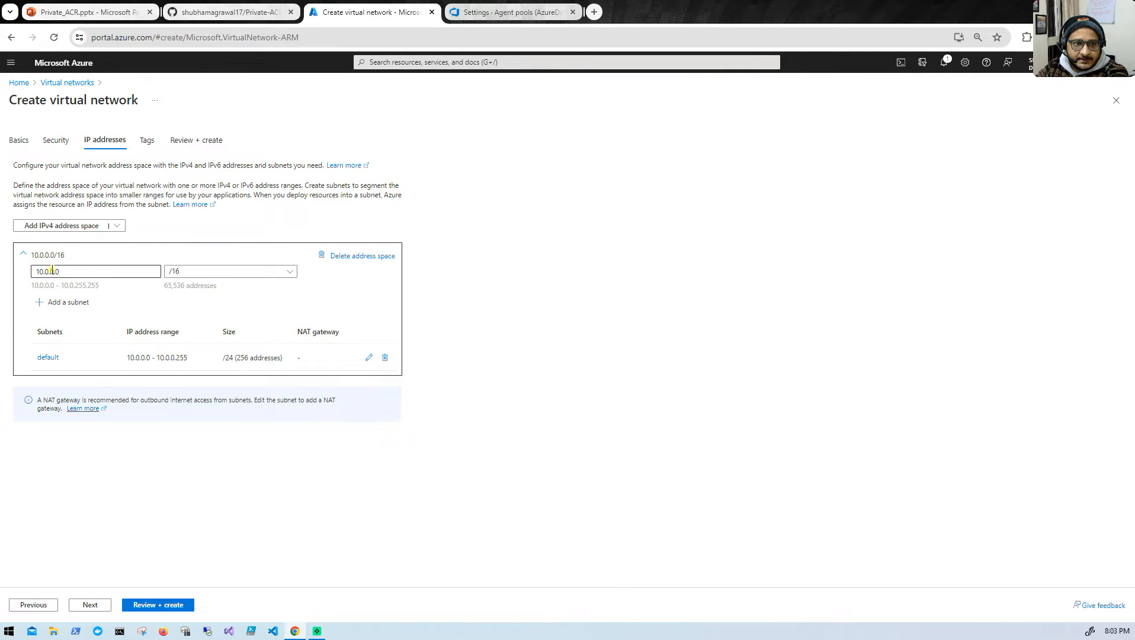
# - Set the IPv4 address space of the new virtual network to 11.0.0.0/16
pyautogui.click(45, 271)
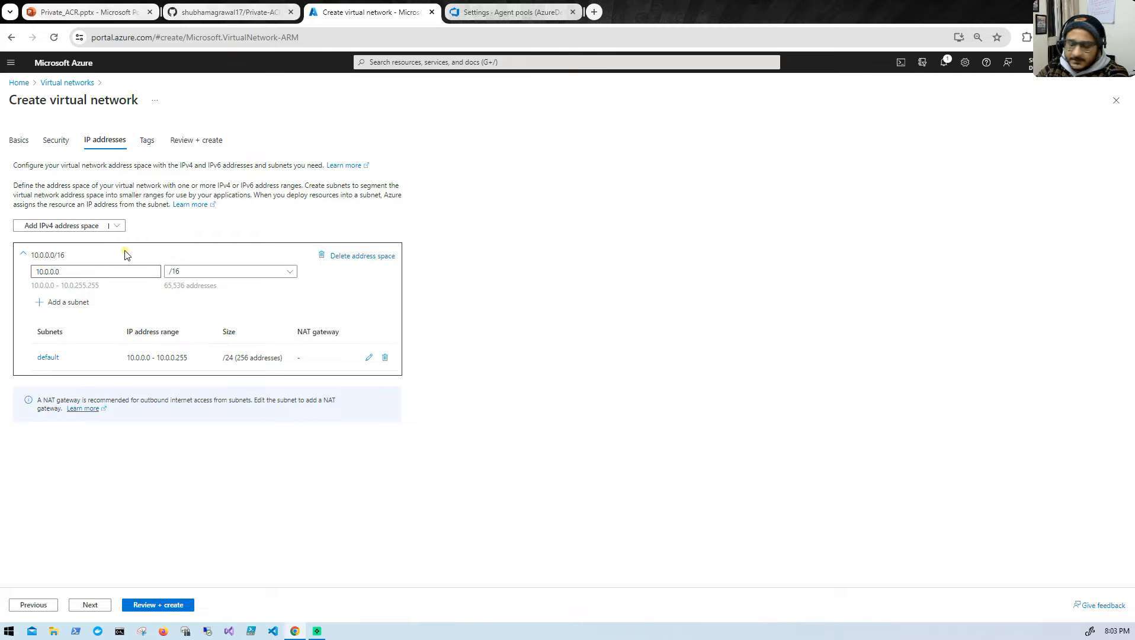
pyautogui.press('BackSpace')
pyautogui.write('1')
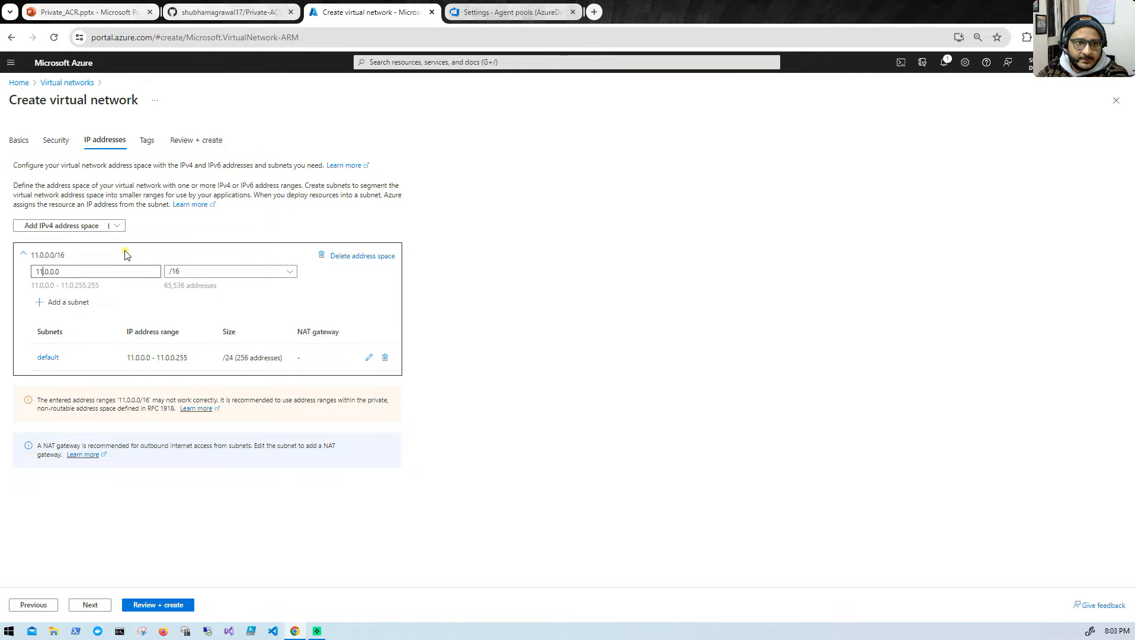
# - Rename the default subnet of the new virtual network to acr-subnet and save the subnet
pyautogui.click(368, 357)
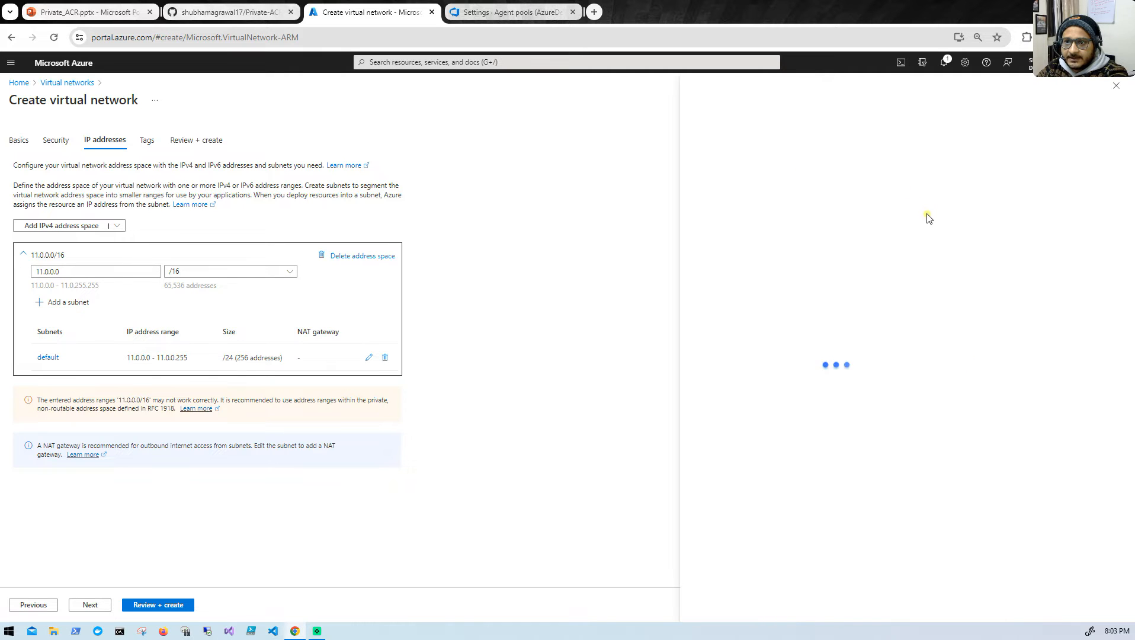
pyautogui.doubleClick(862, 171)
pyautogui.press('BackSpace')
pyautogui.write('acr-subnet')
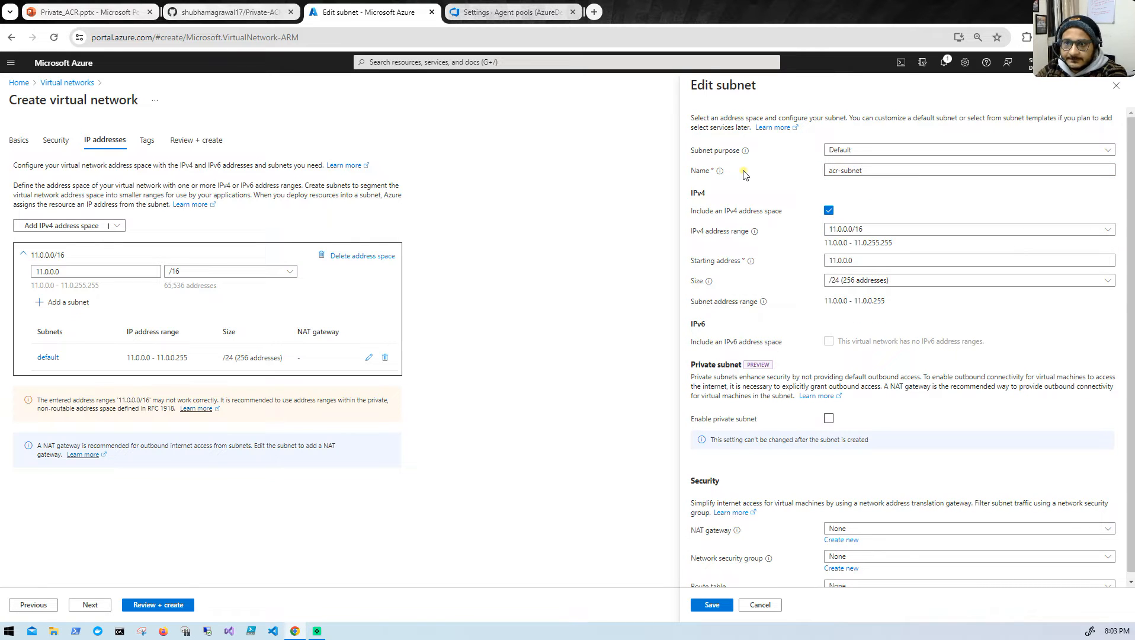
pyautogui.scroll(-1, 841, 388)
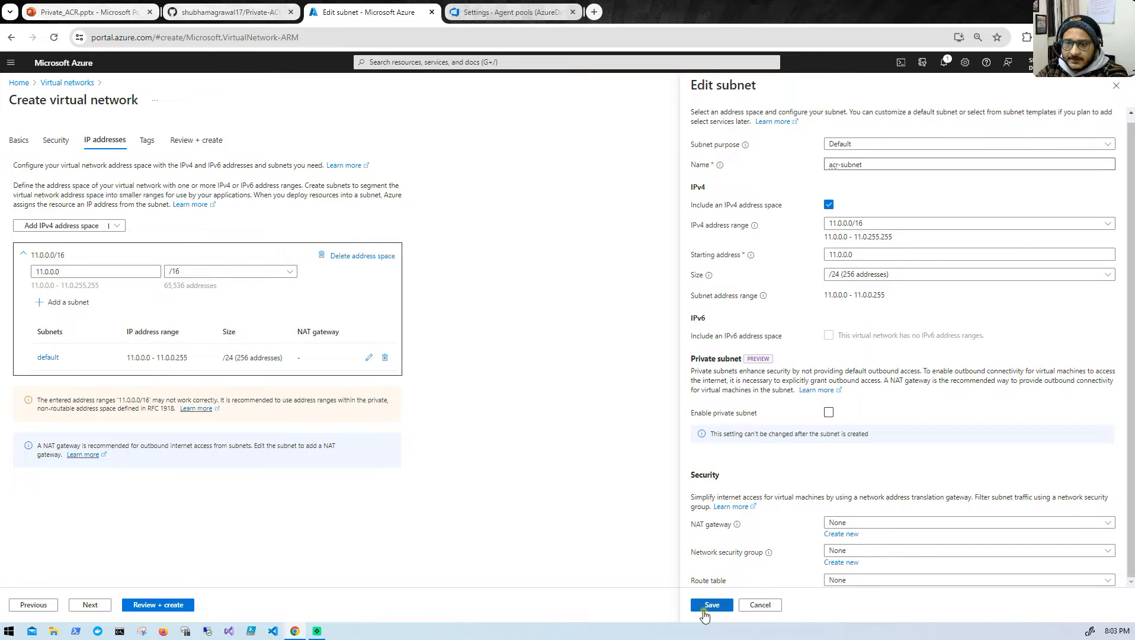
pyautogui.click(712, 605)
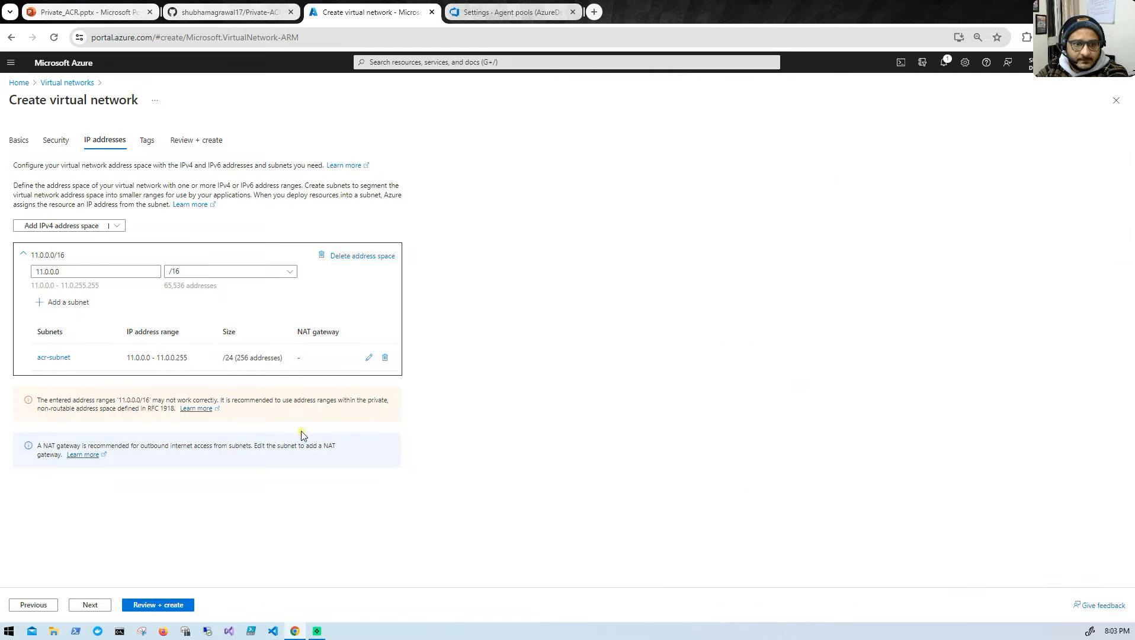
# - Review and create the acr-vnet virtual network, and show the refreshed list of virtual networks
pyautogui.click(151, 605)
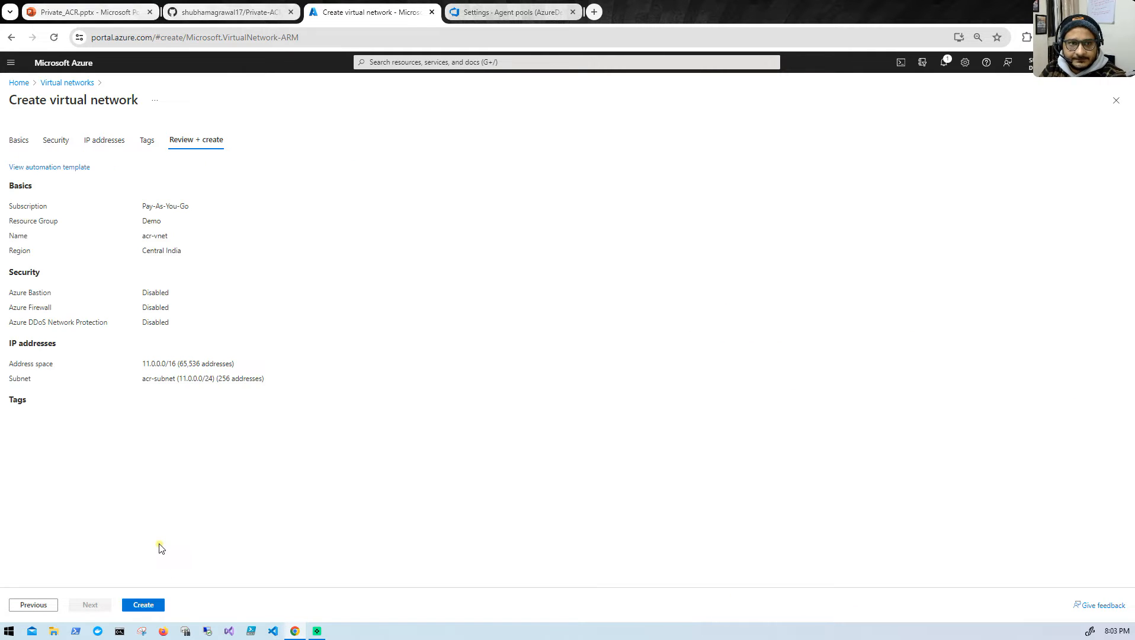
pyautogui.click(142, 607)
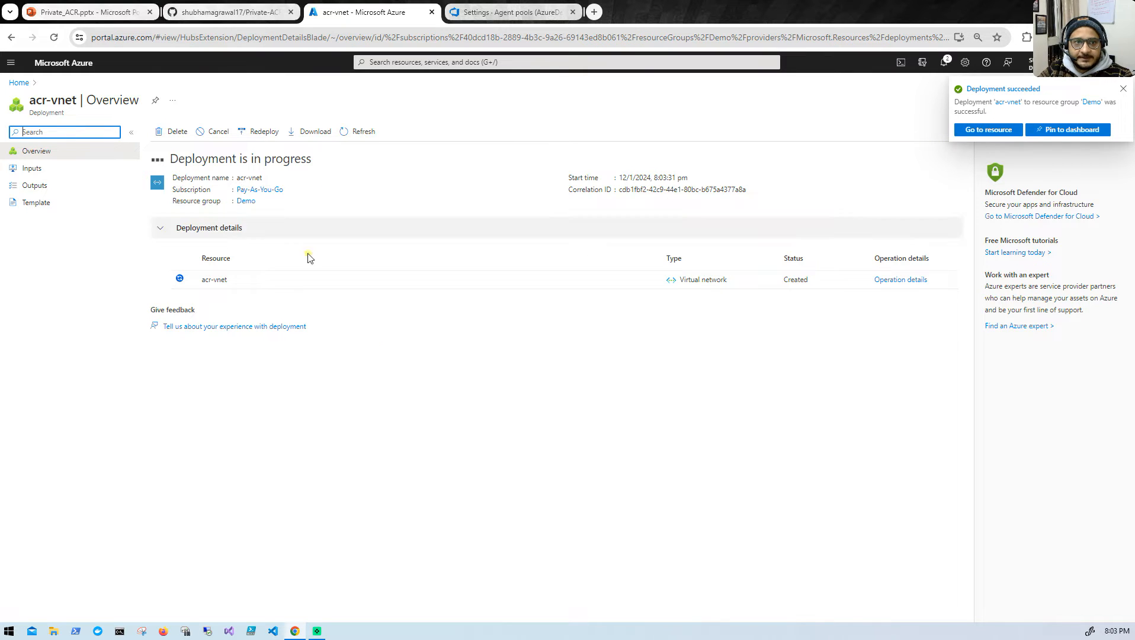
pyautogui.click(19, 82)
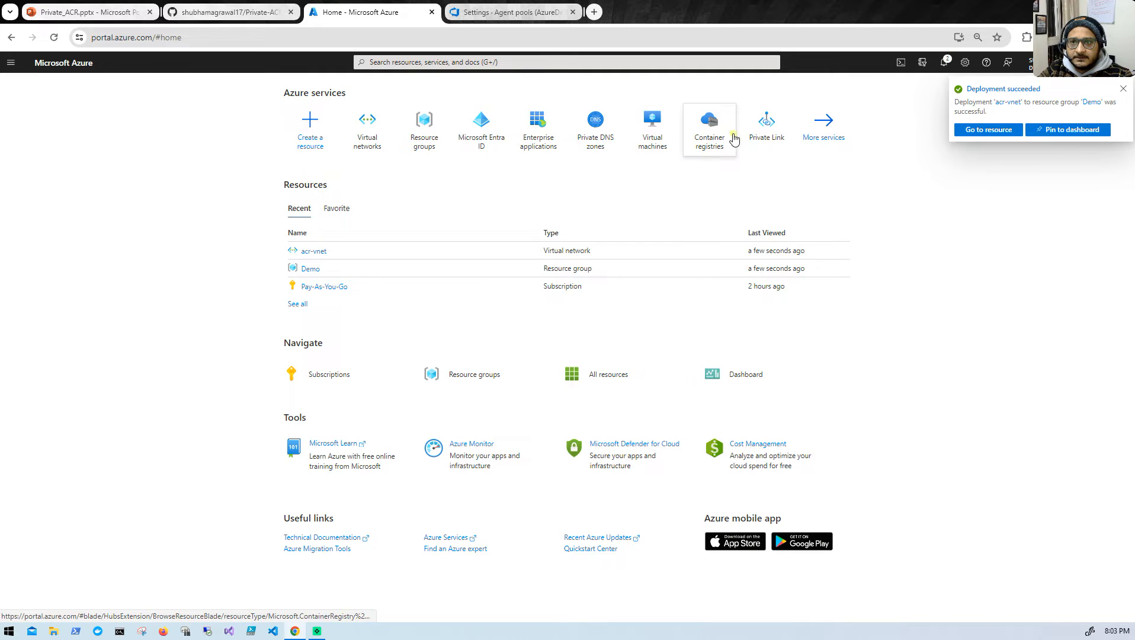
pyautogui.click(355, 142)
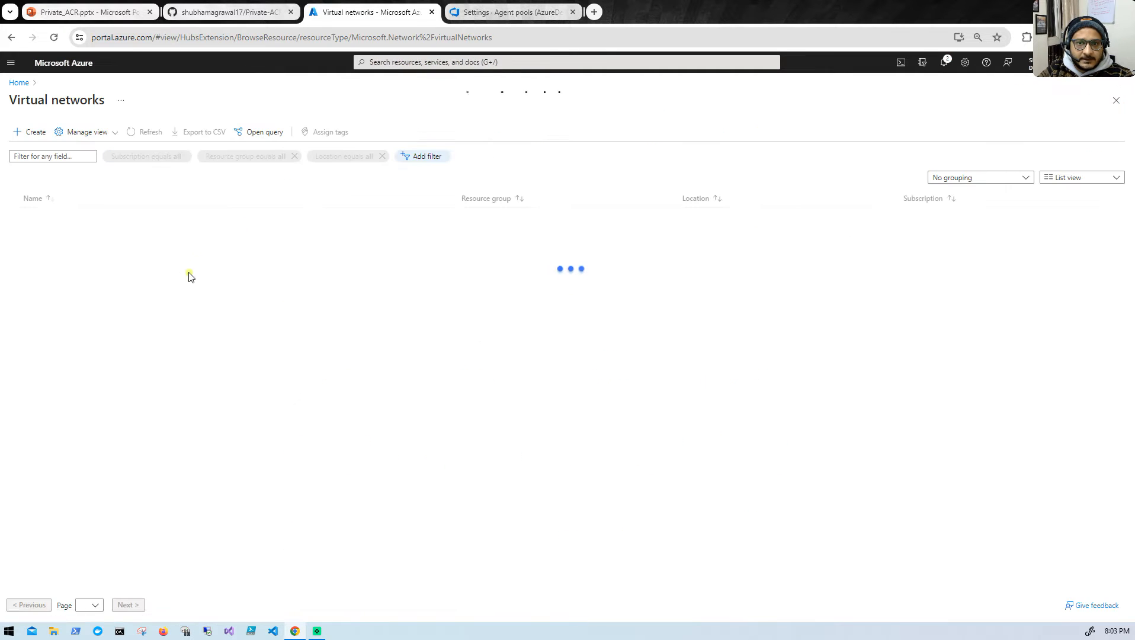
pyautogui.click(131, 133)
pyautogui.click(130, 134)
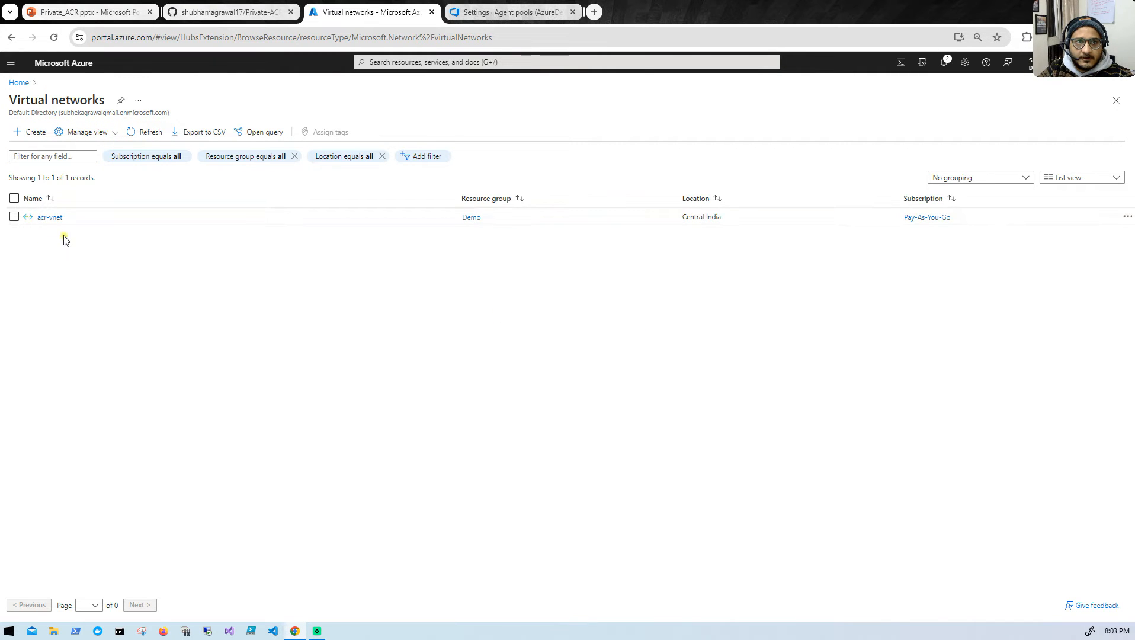
# - Start a virtual network named agent-vm in the Demo resource group, leave the security services disabled, and proceed to its IP addresses
pyautogui.click(32, 133)
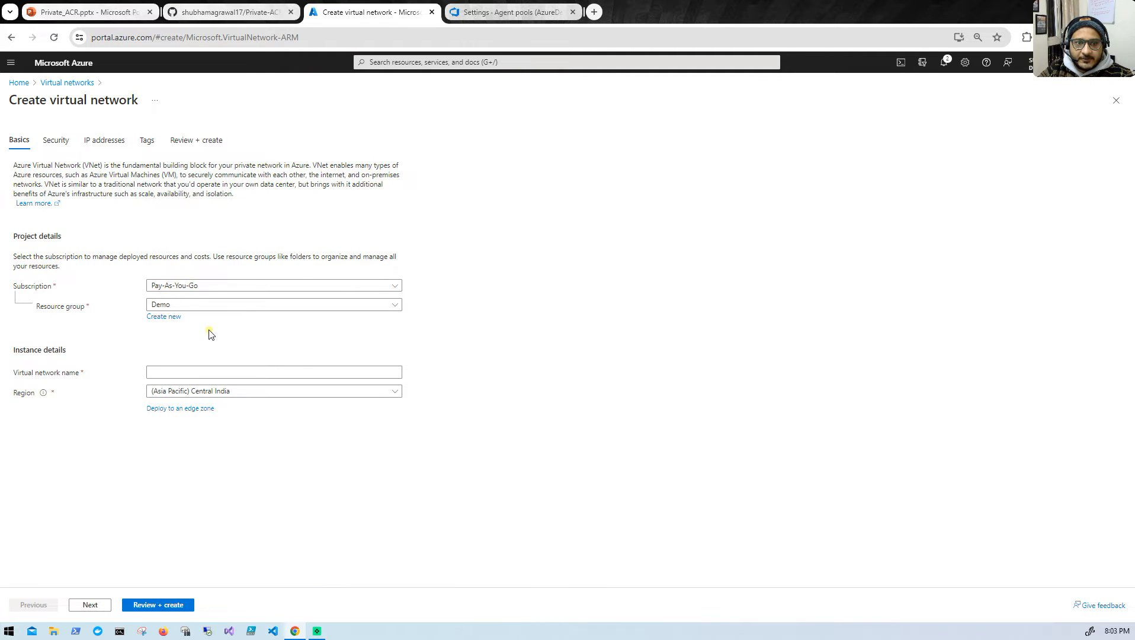
pyautogui.click(194, 374)
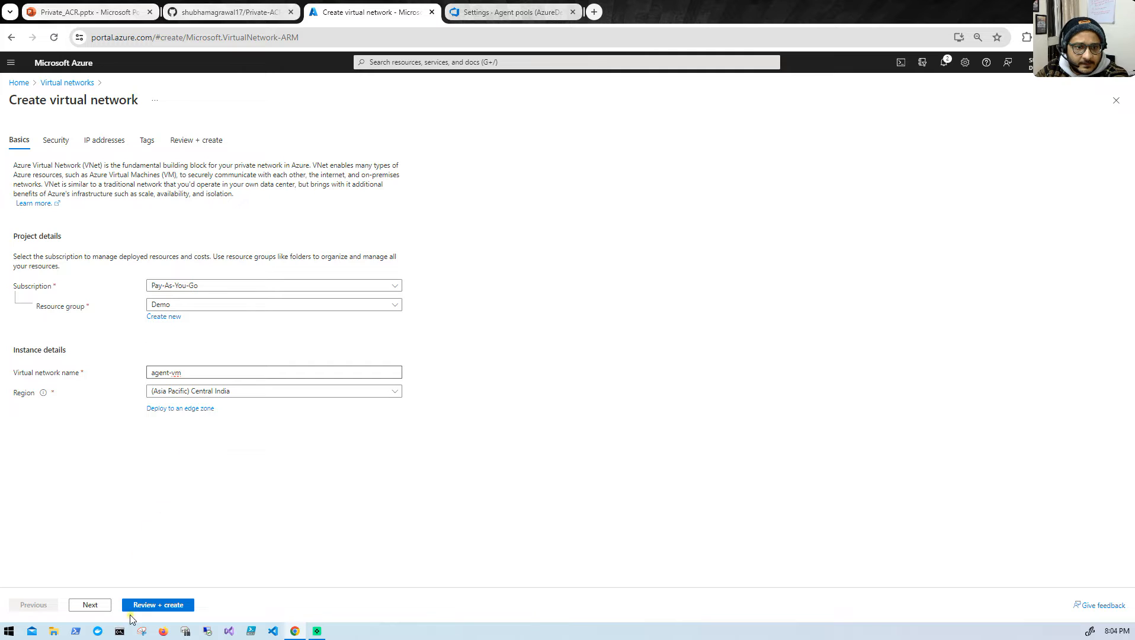
pyautogui.click(86, 605)
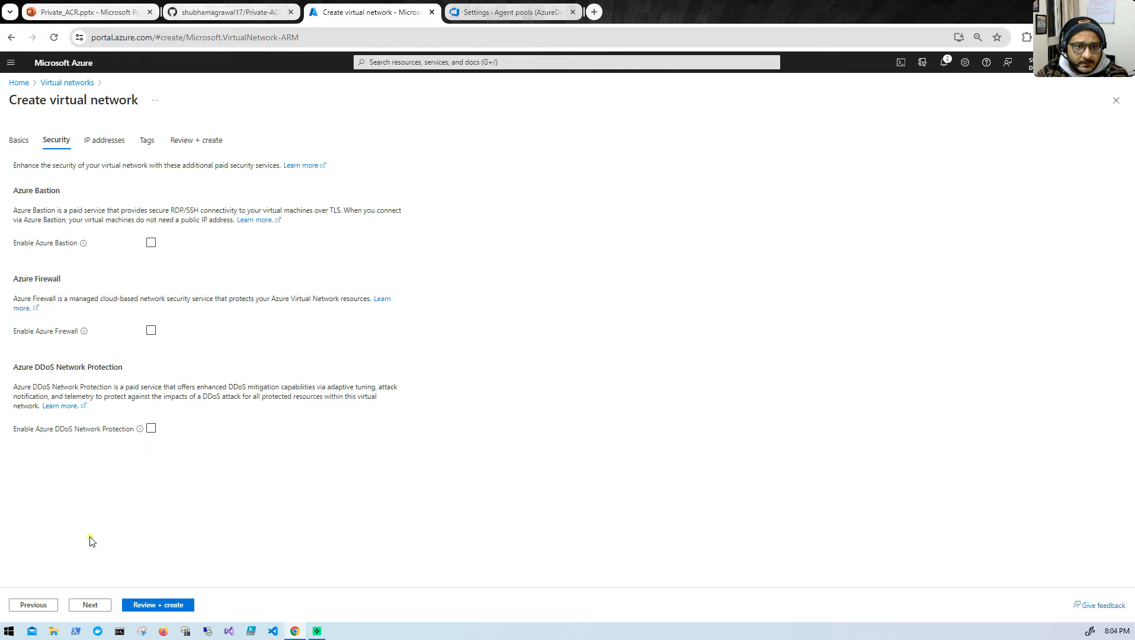
pyautogui.click(89, 604)
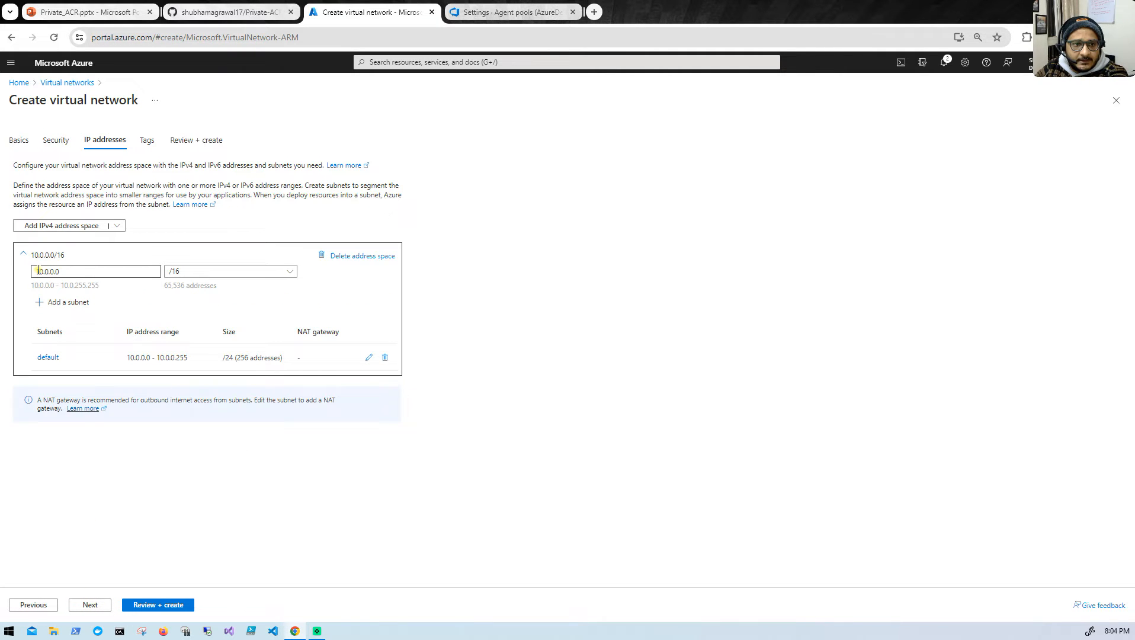
# - Set the IPv4 address space of the agent-vm network to 12.0.0.0/16
pyautogui.click(44, 272)
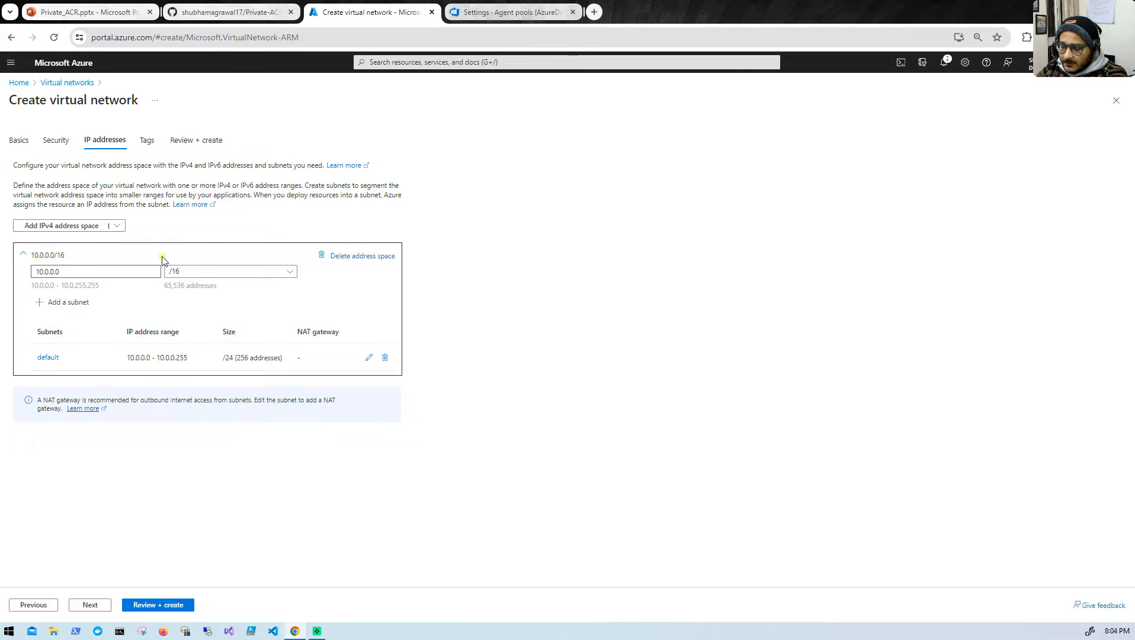
pyautogui.press('BackSpace')
pyautogui.write('2')
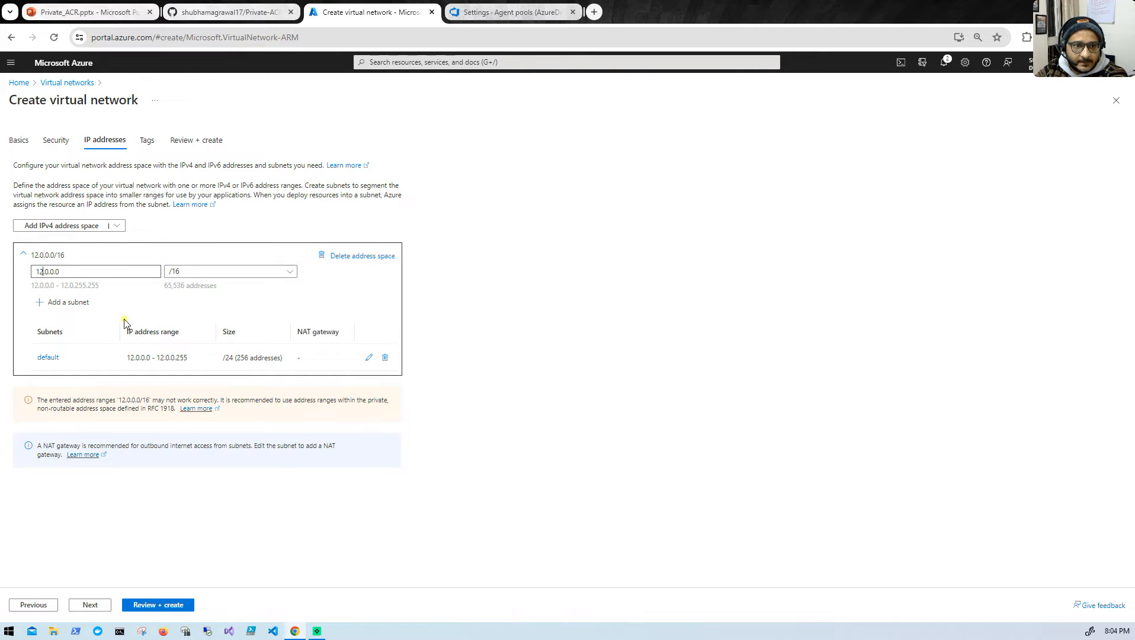
# - Rename the default subnet to agent-subnet, save it, and create the agent-vm virtual network
pyautogui.click(368, 358)
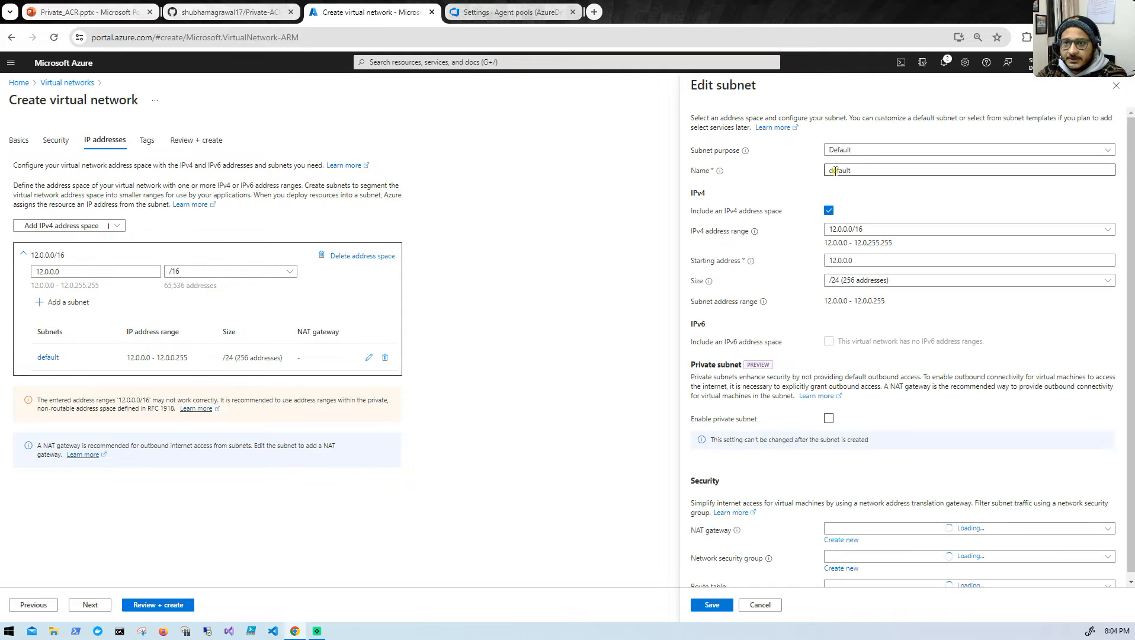
pyautogui.write('a')
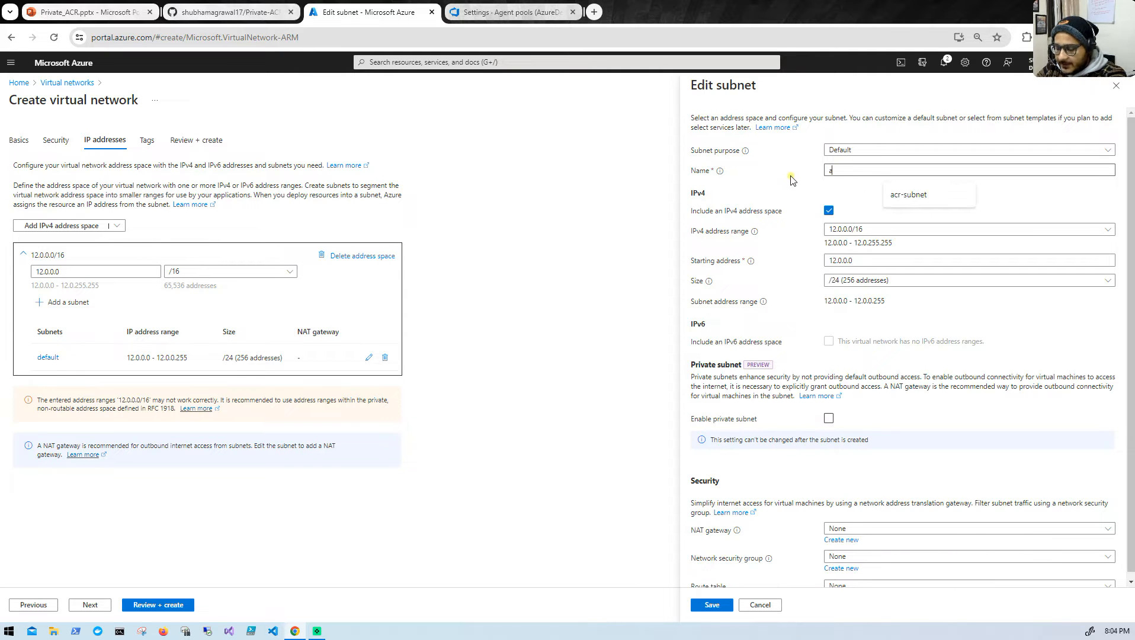
pyautogui.write('gent-subnet')
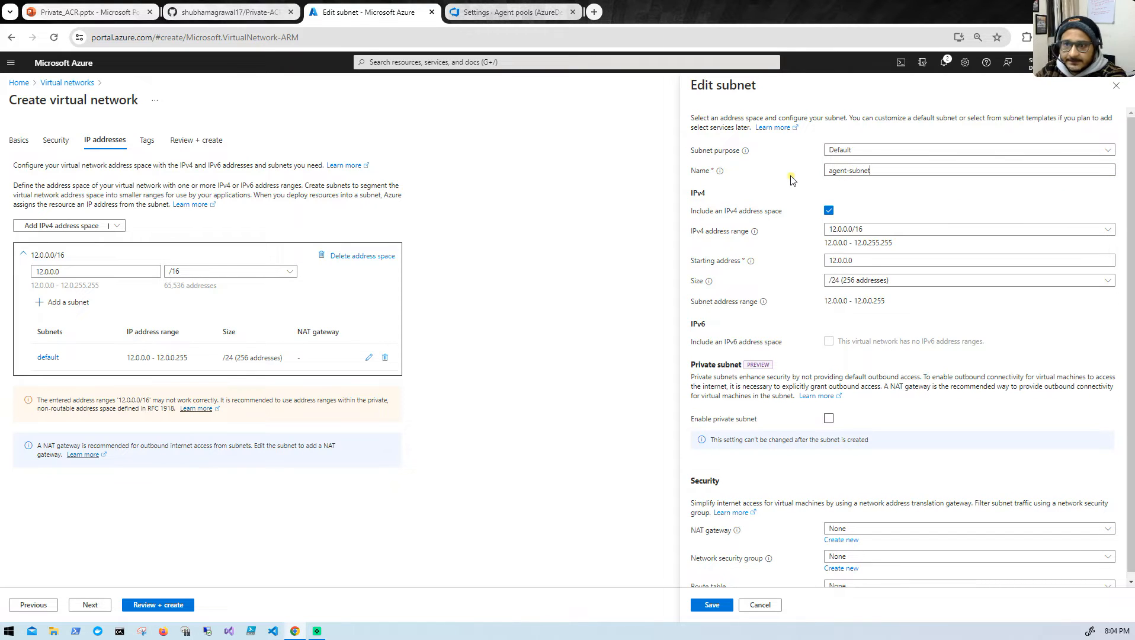
pyautogui.click(713, 604)
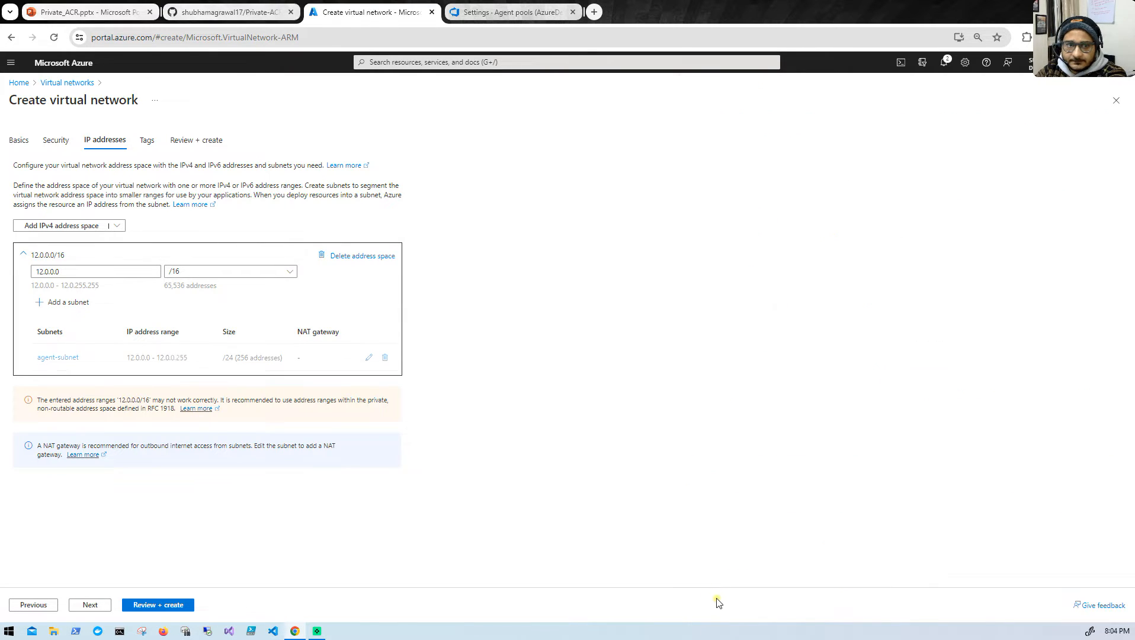
pyautogui.click(154, 603)
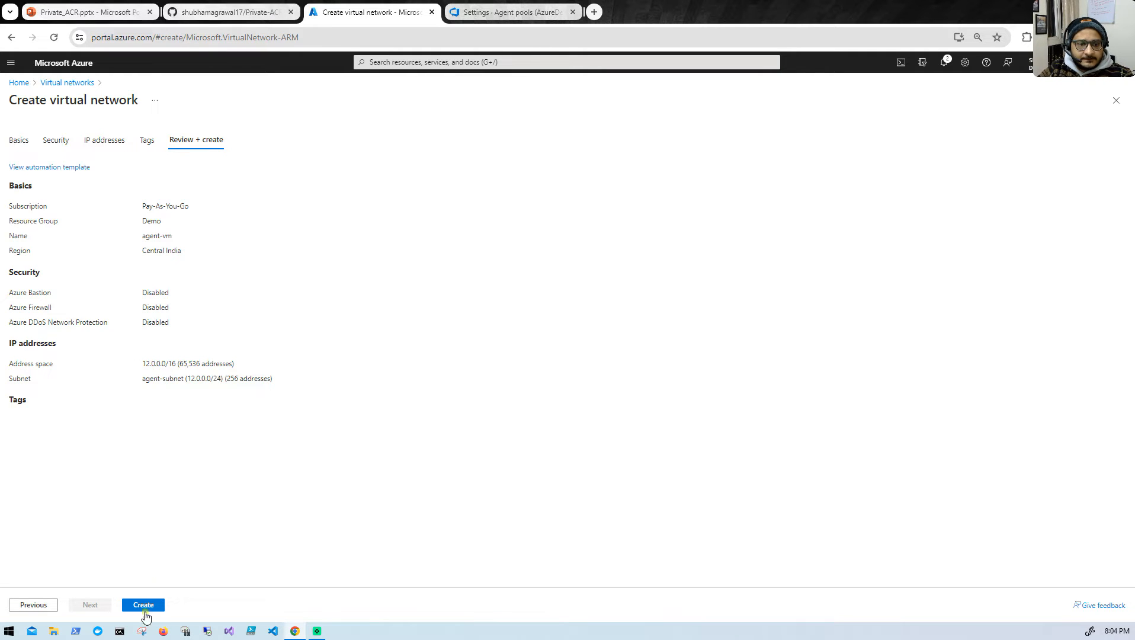
pyautogui.click(148, 608)
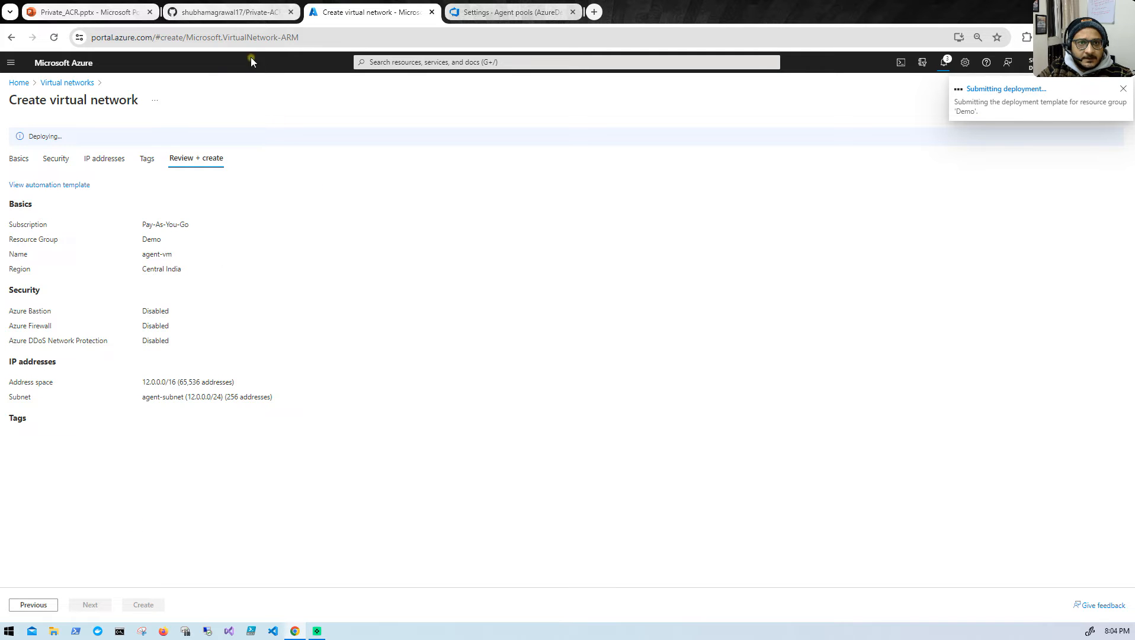
# - Check the virtual network and peering instructions in the GitHub README and return to the Azure portal
pyautogui.click(244, 12)
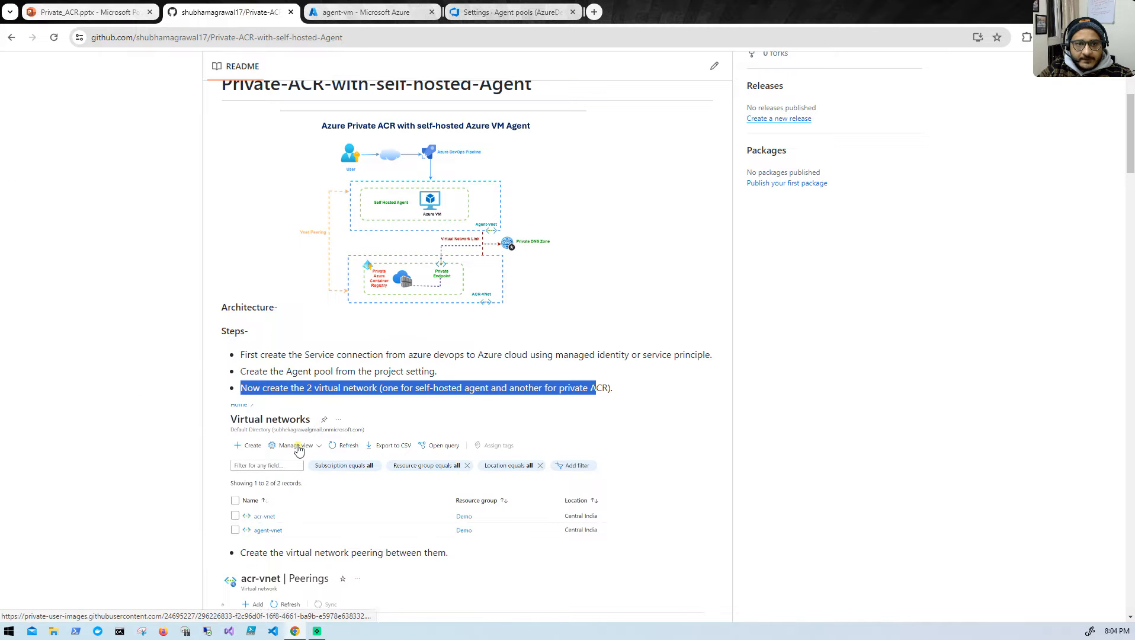
pyautogui.scroll(-1, 296, 449)
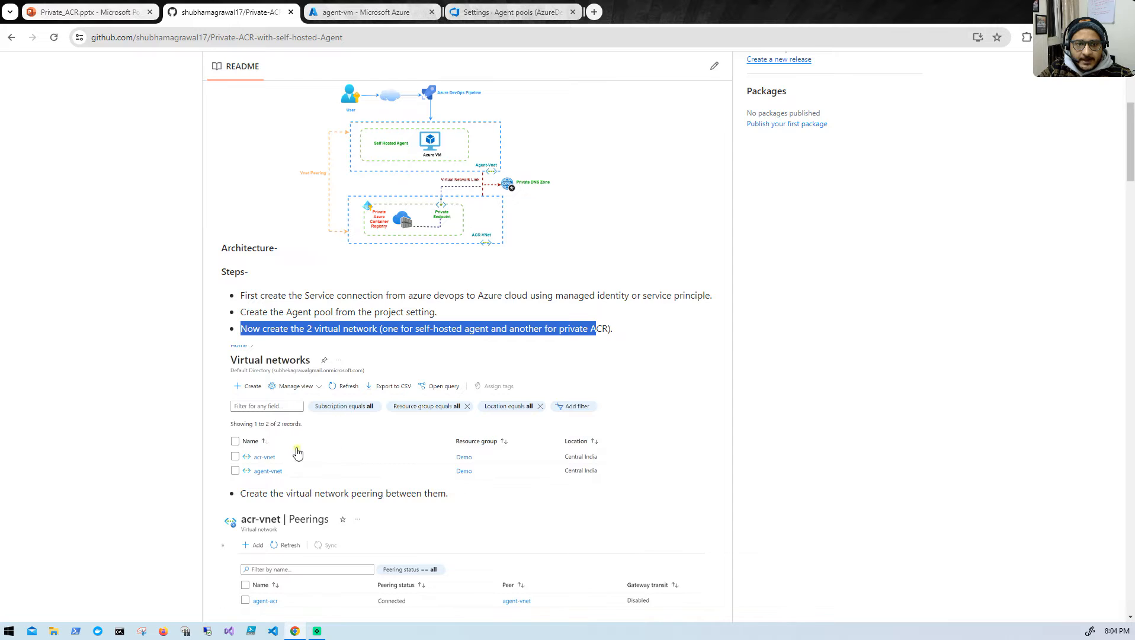
pyautogui.scroll(-2, 285, 462)
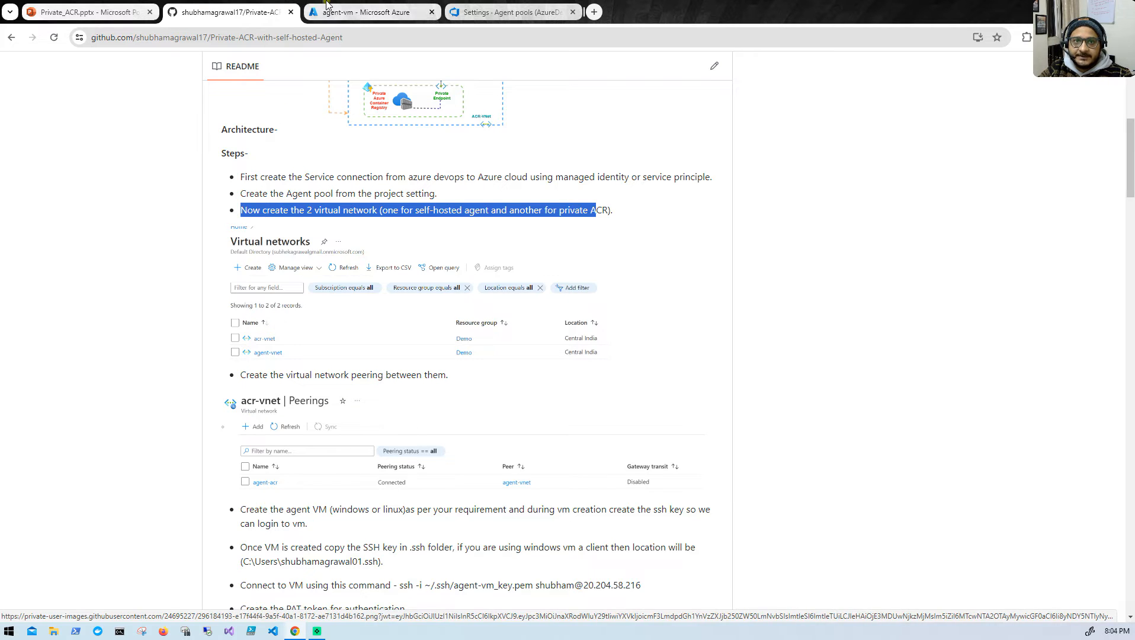
pyautogui.click(346, 16)
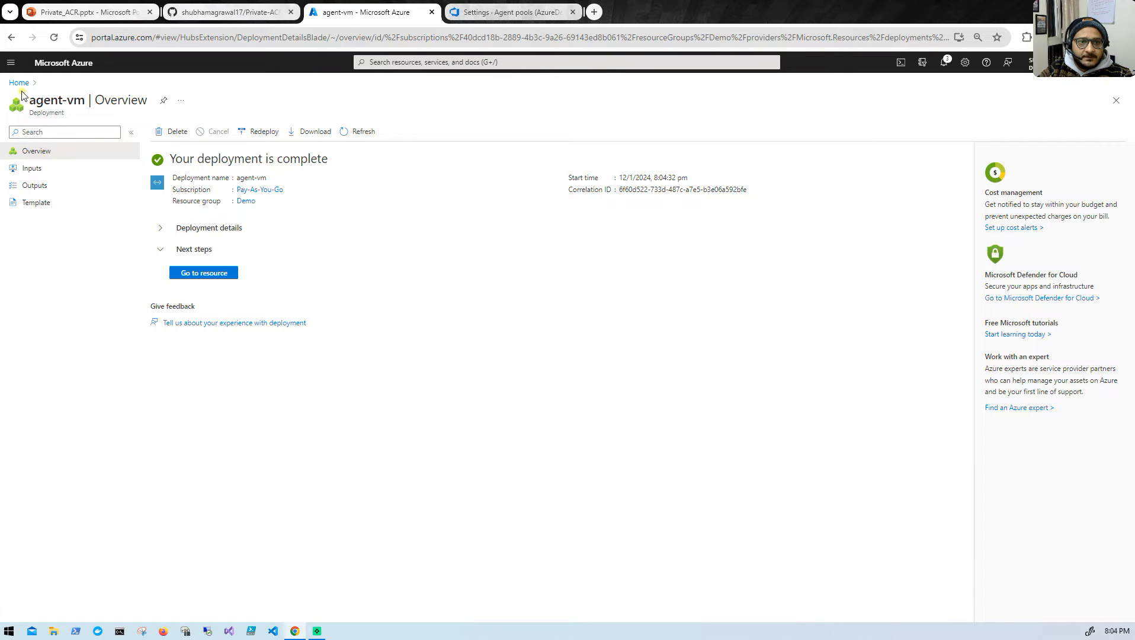
# - Refresh the list of virtual networks and open the peerings of acr-vnet
pyautogui.click(183, 272)
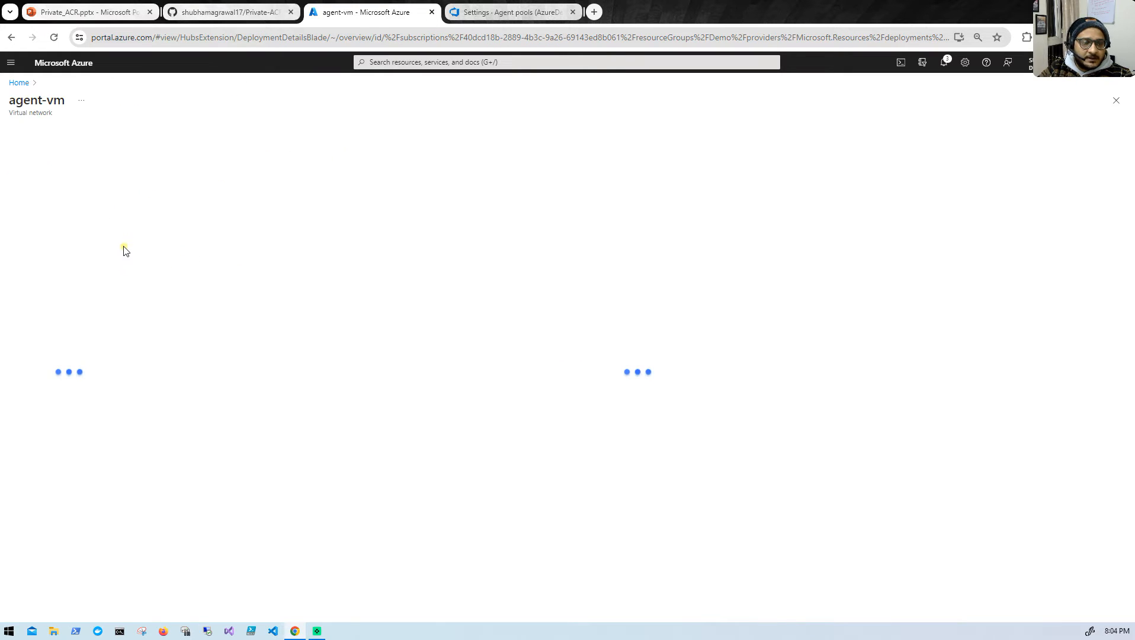
pyautogui.click(19, 83)
pyautogui.click(367, 133)
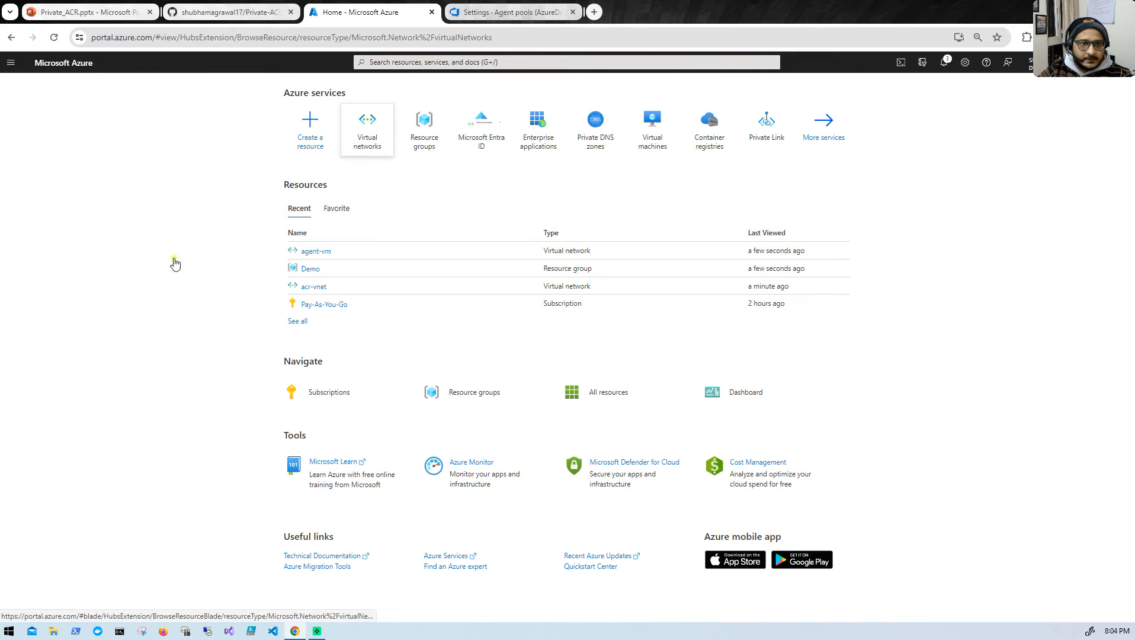
pyautogui.click(155, 133)
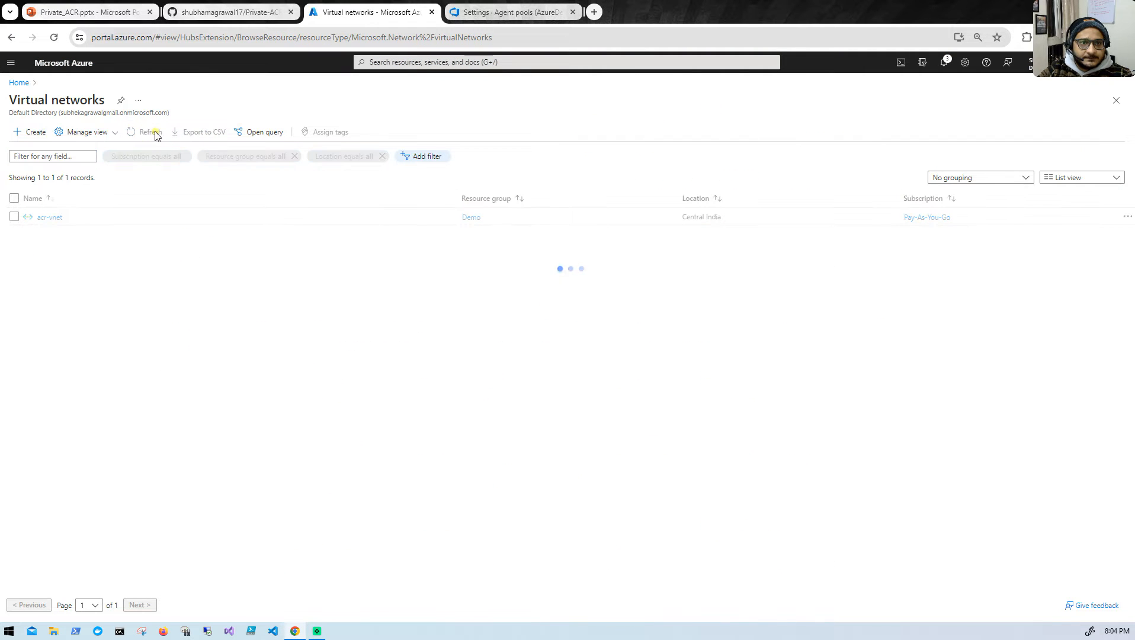
pyautogui.click(48, 218)
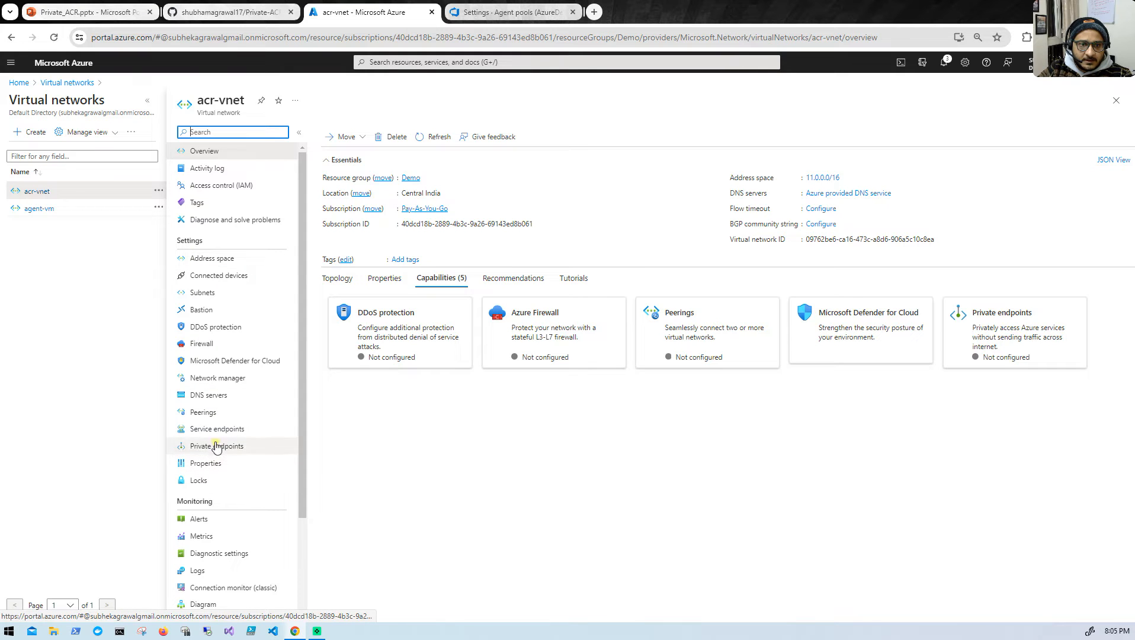
pyautogui.click(208, 414)
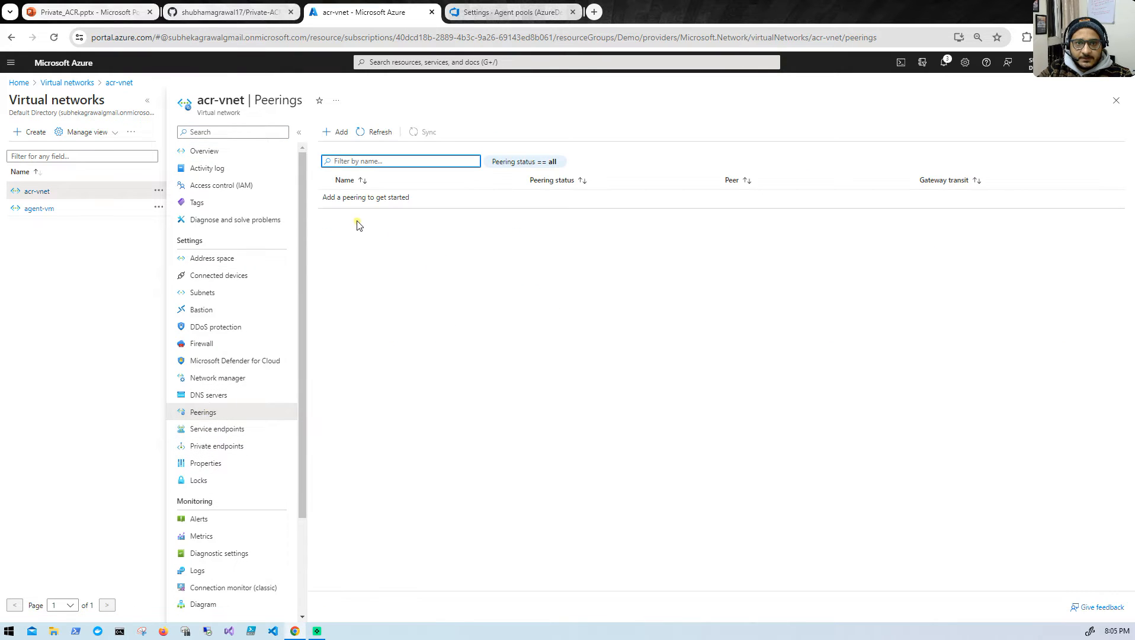
# - Start a new peering on acr-vnet and name this network's peering link acr-vnet-agent-vnet
pyautogui.click(335, 133)
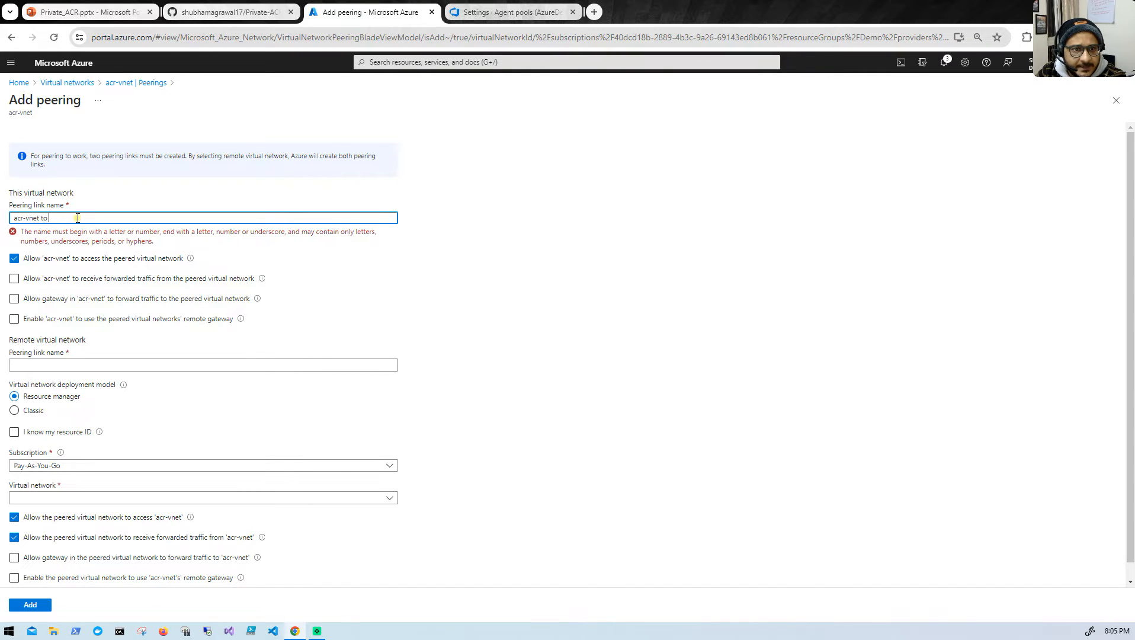
pyautogui.press('BackSpace')
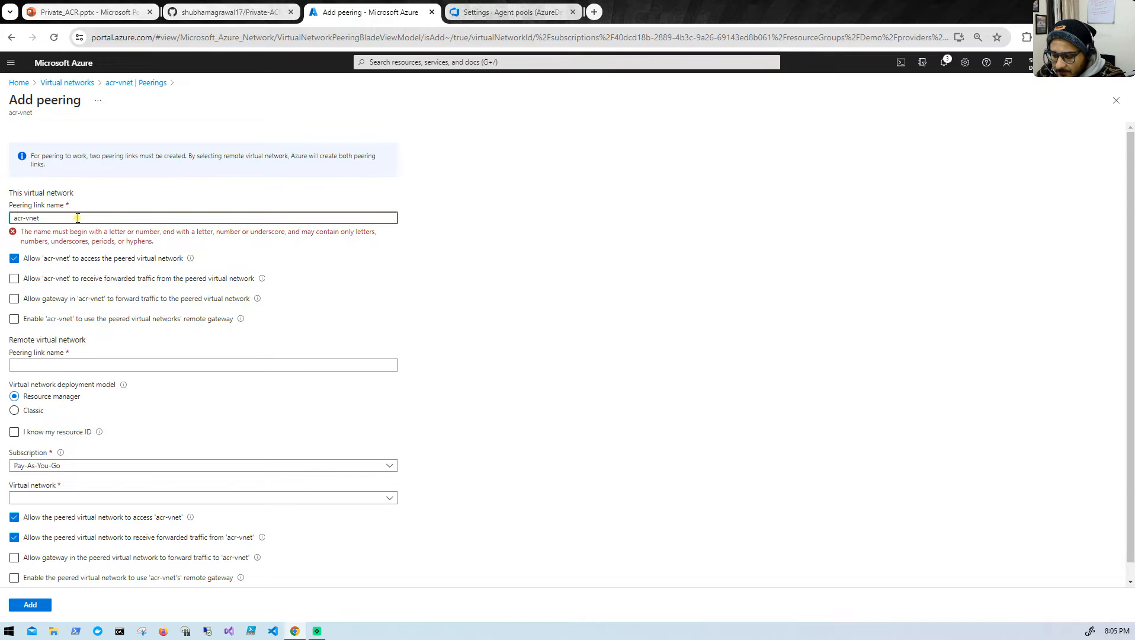
pyautogui.press('BackSpace')
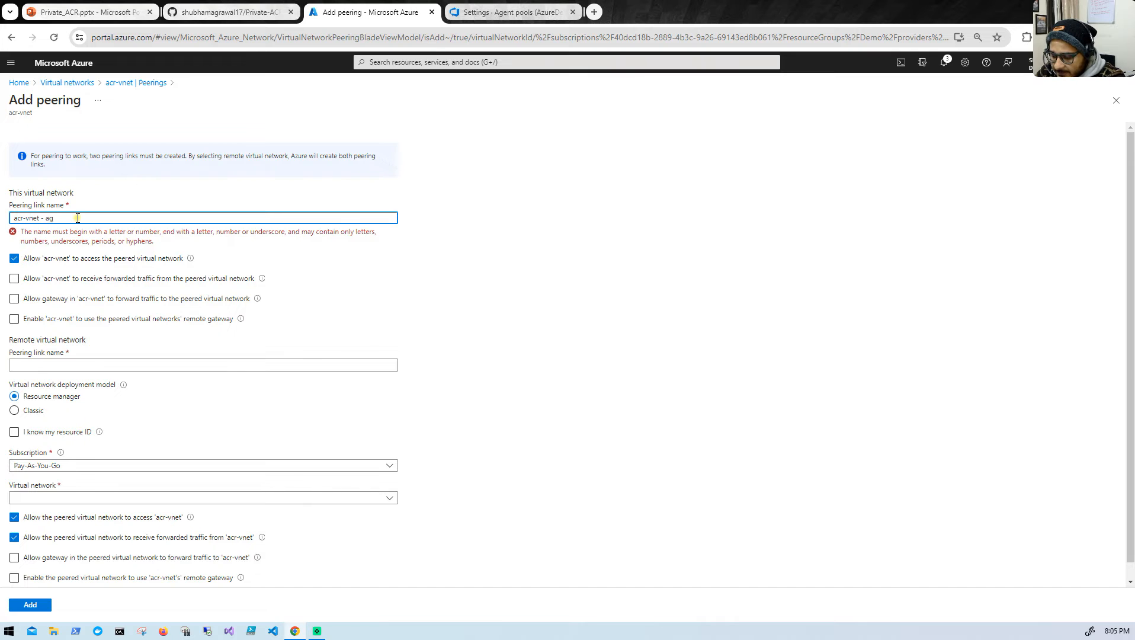
pyautogui.write('- agent-vnet')
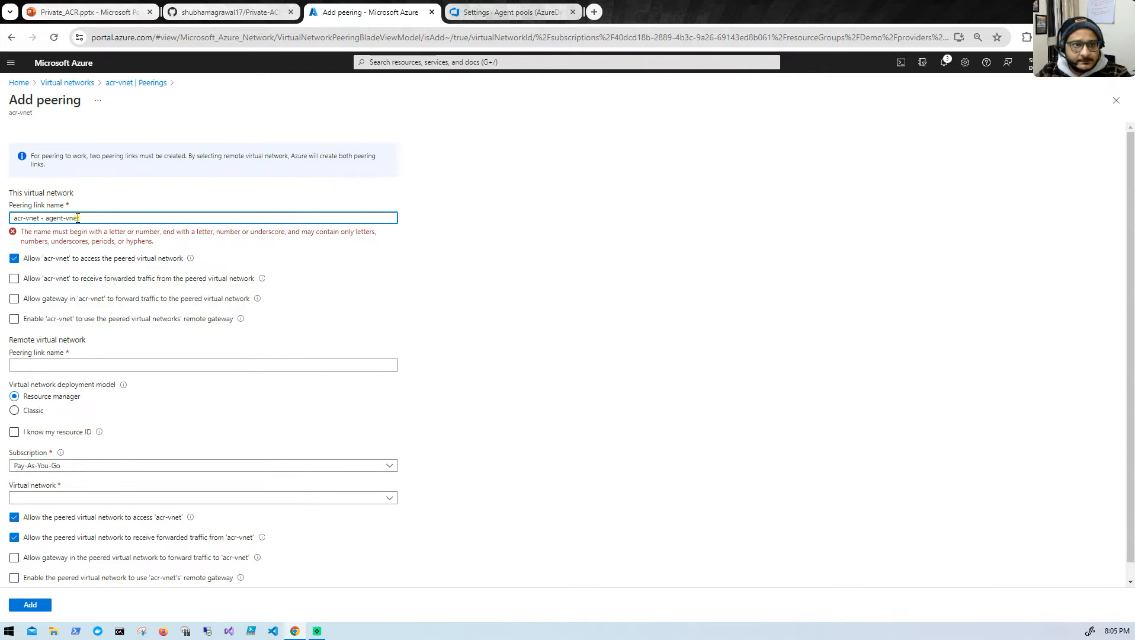
pyautogui.click(46, 219)
pyautogui.press('BackSpace')
pyautogui.press('BackSpace')
pyautogui.press('BackSpace')
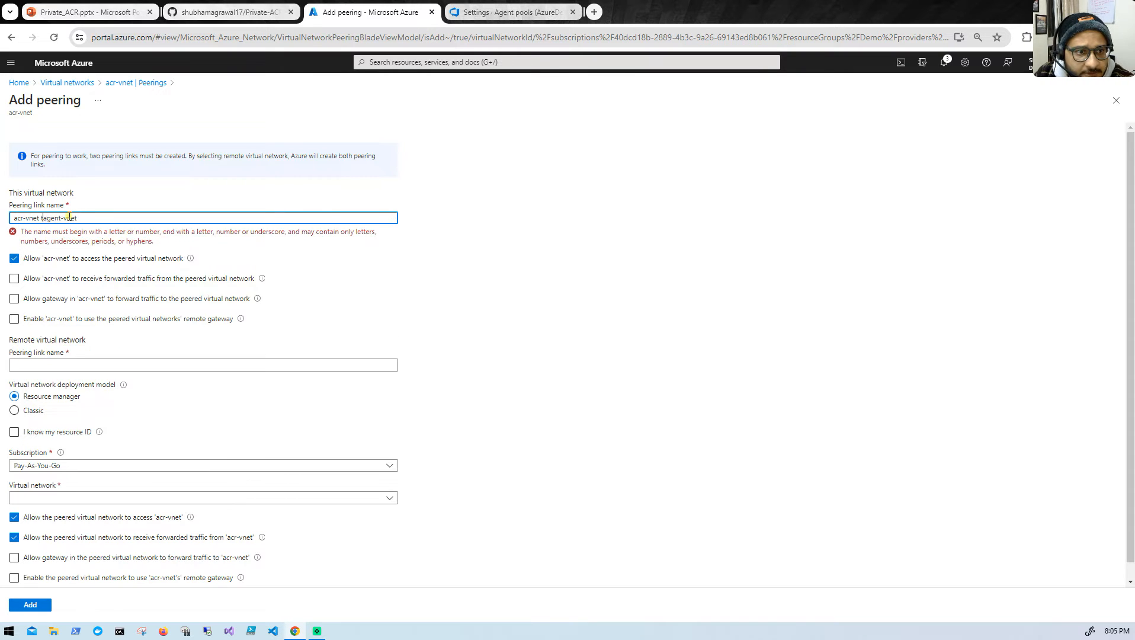
pyautogui.press('BackSpace')
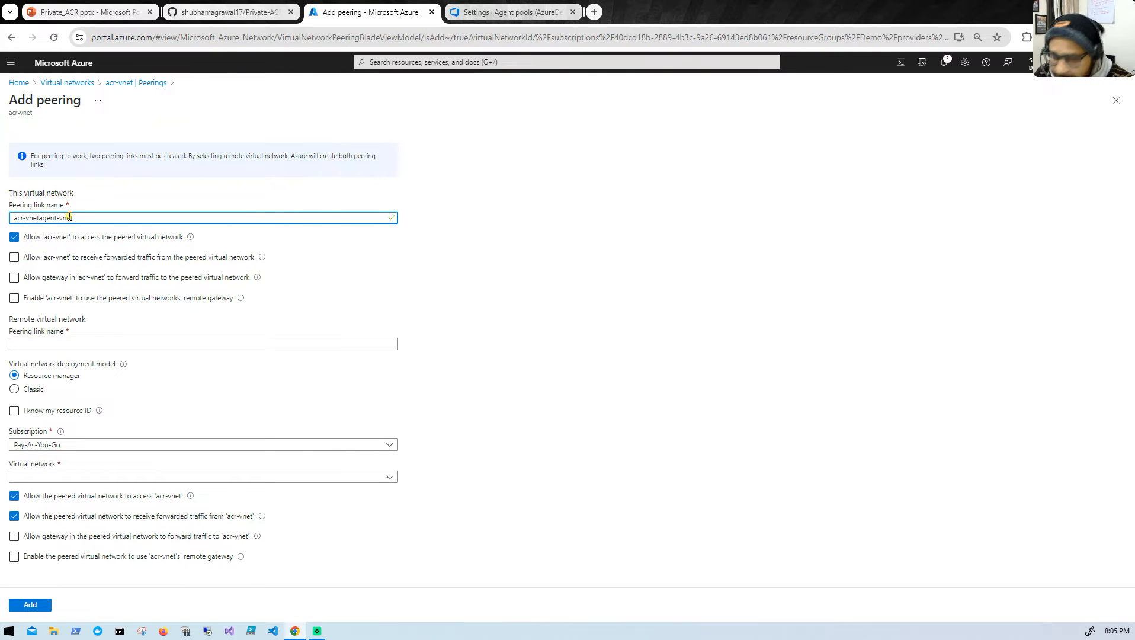
pyautogui.press('BackSpace')
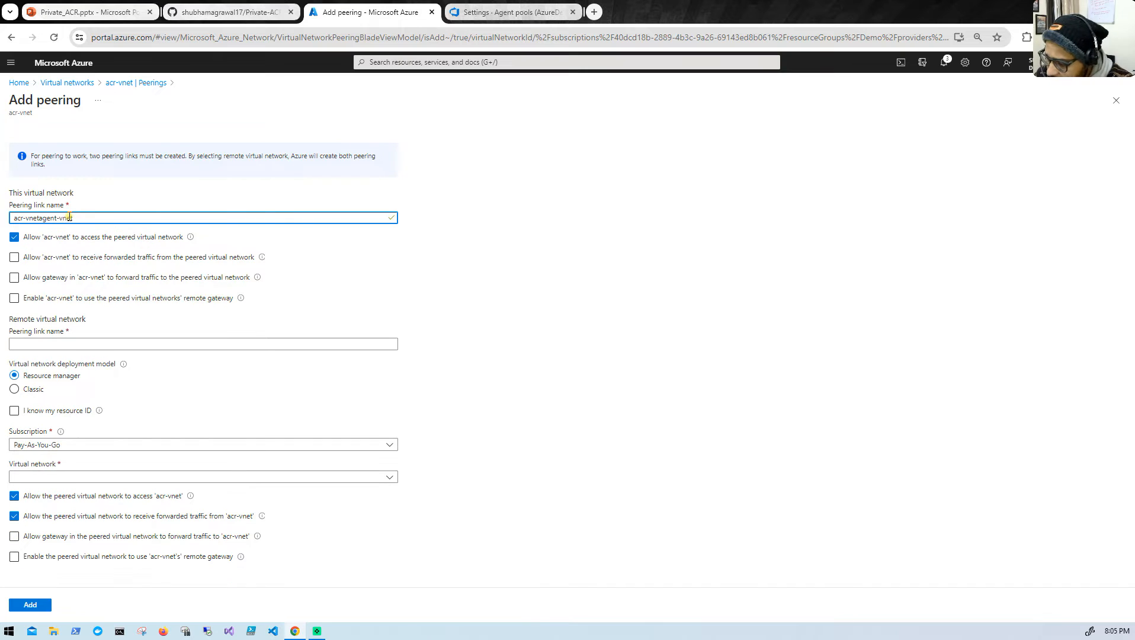
pyautogui.write('-')
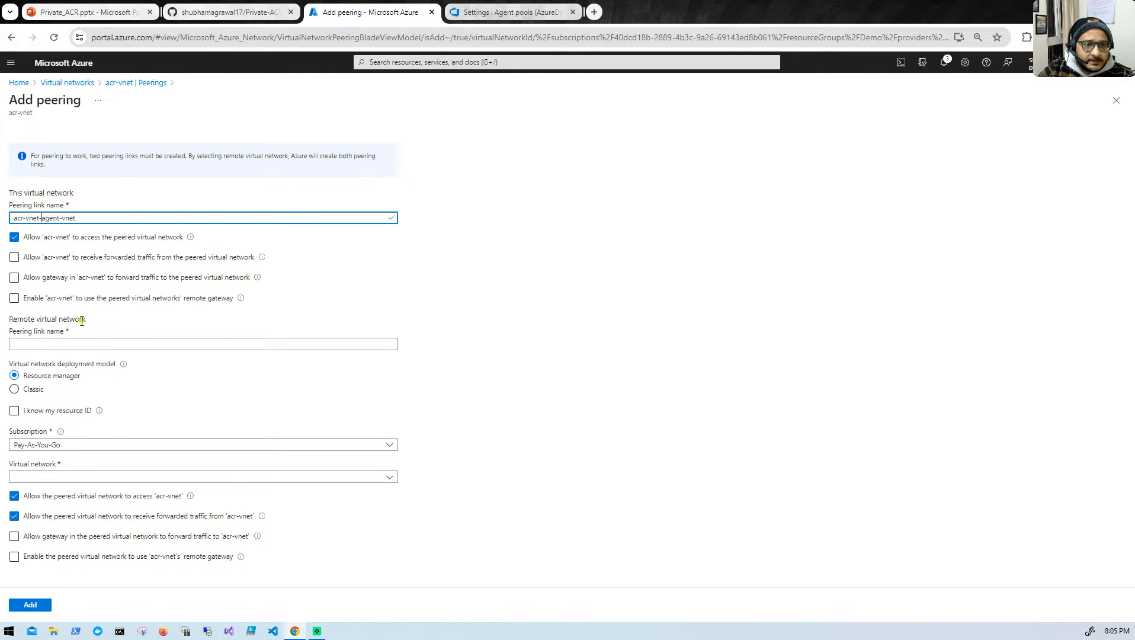
# - Add the peering with remote link name agent-vnet-acr-vnet and agent-vm as the remote virtual network, and refresh the peerings list
pyautogui.moveTo(89, 218); pyautogui.dragTo(2, 220)
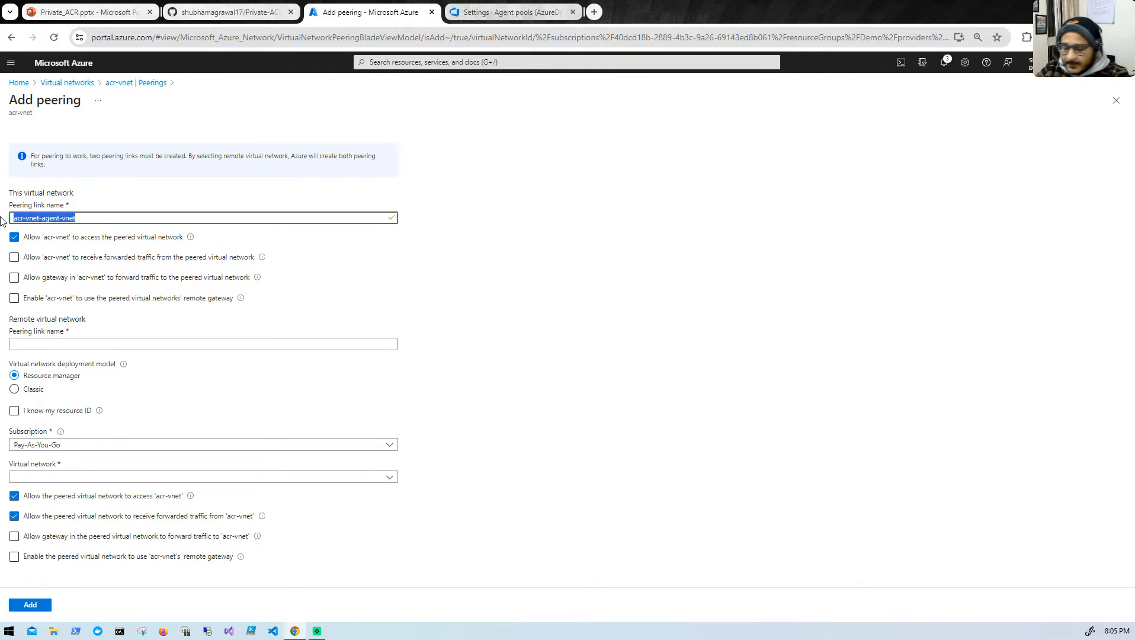
pyautogui.click(30, 344)
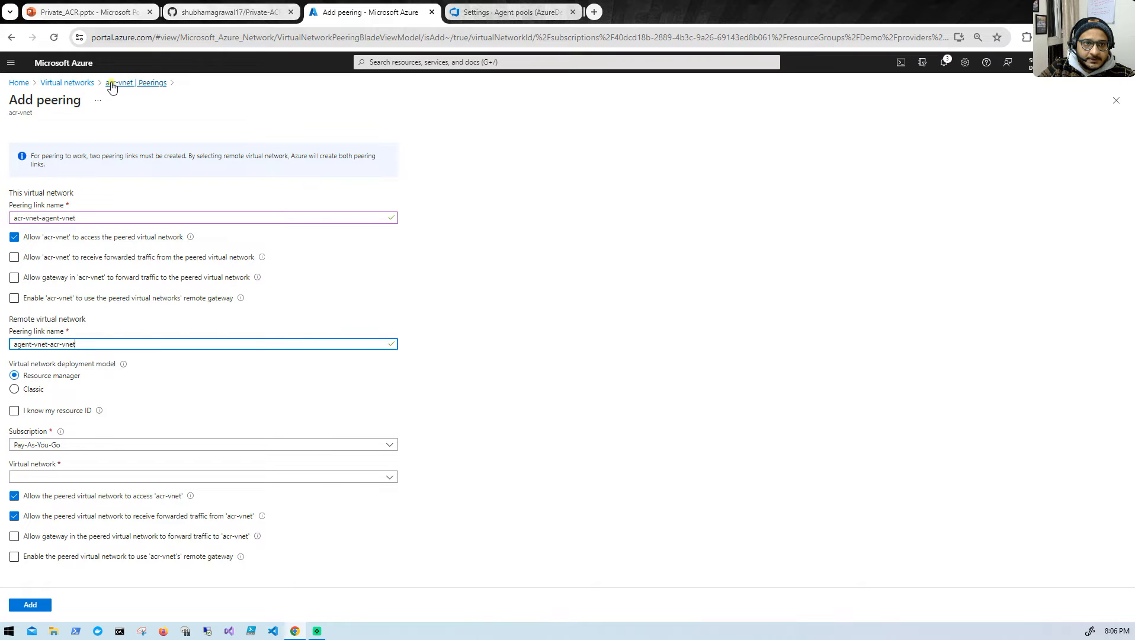
pyautogui.click(193, 478)
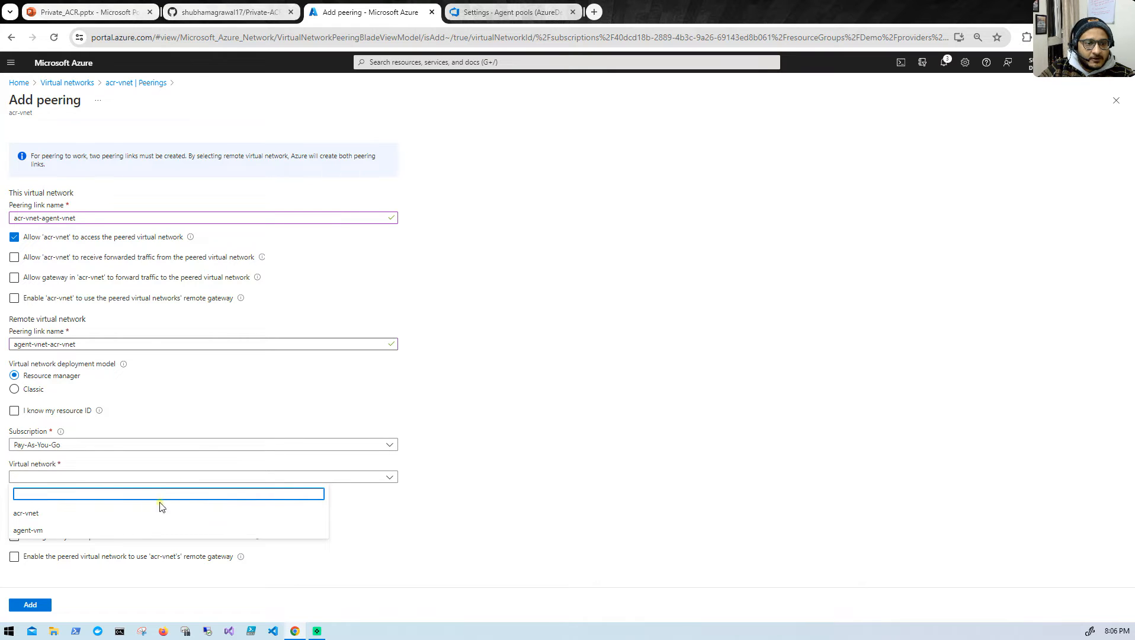
pyautogui.click(126, 532)
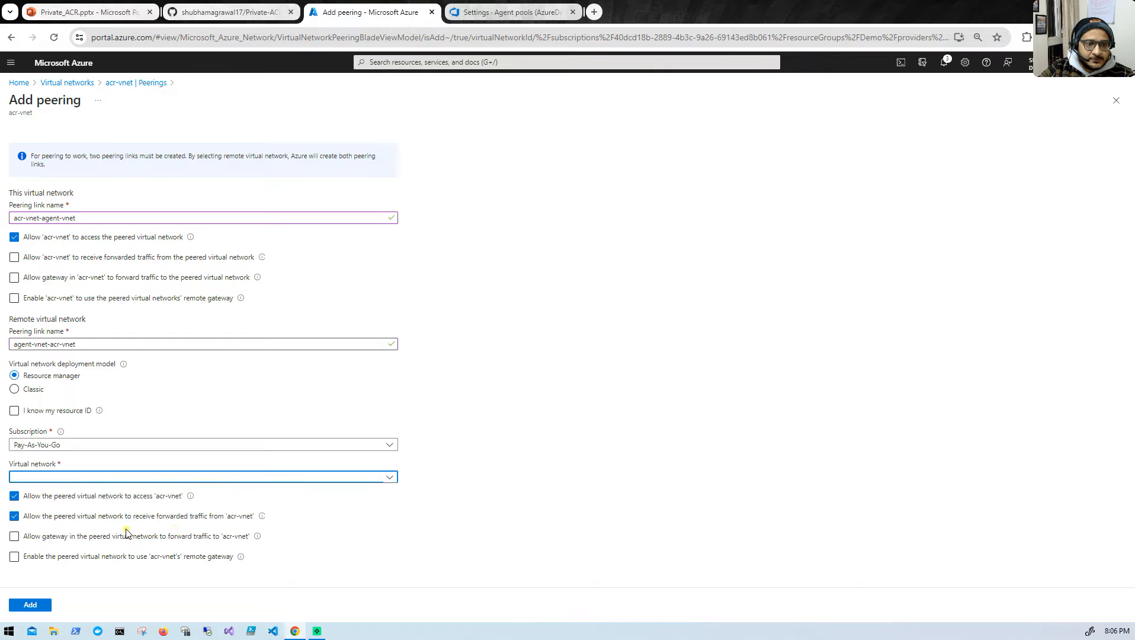
pyautogui.click(33, 605)
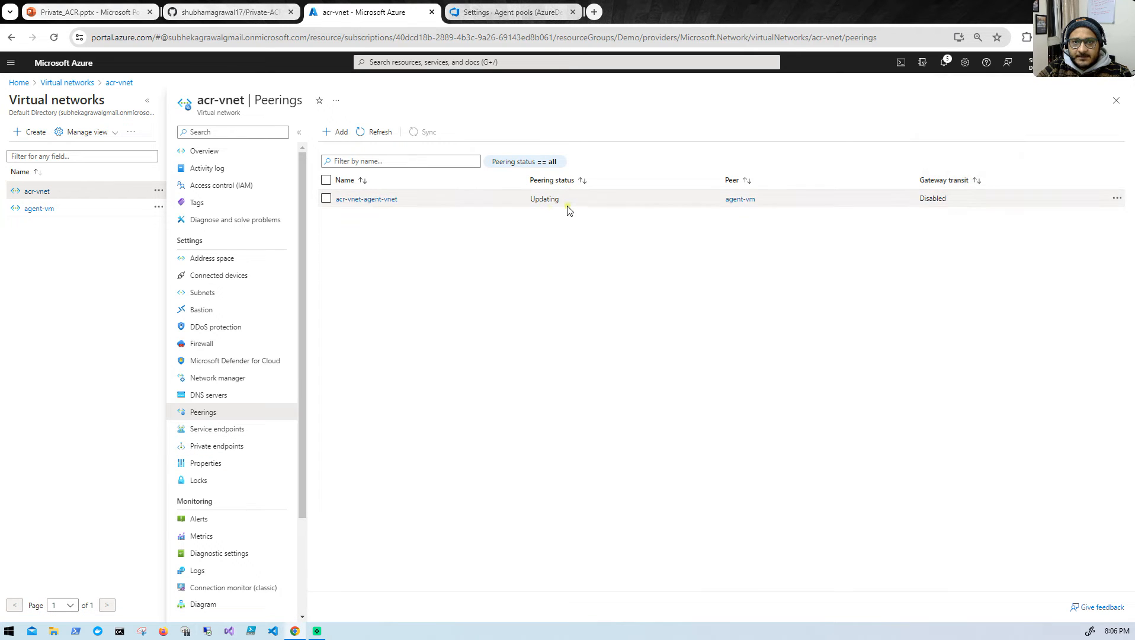
pyautogui.click(377, 132)
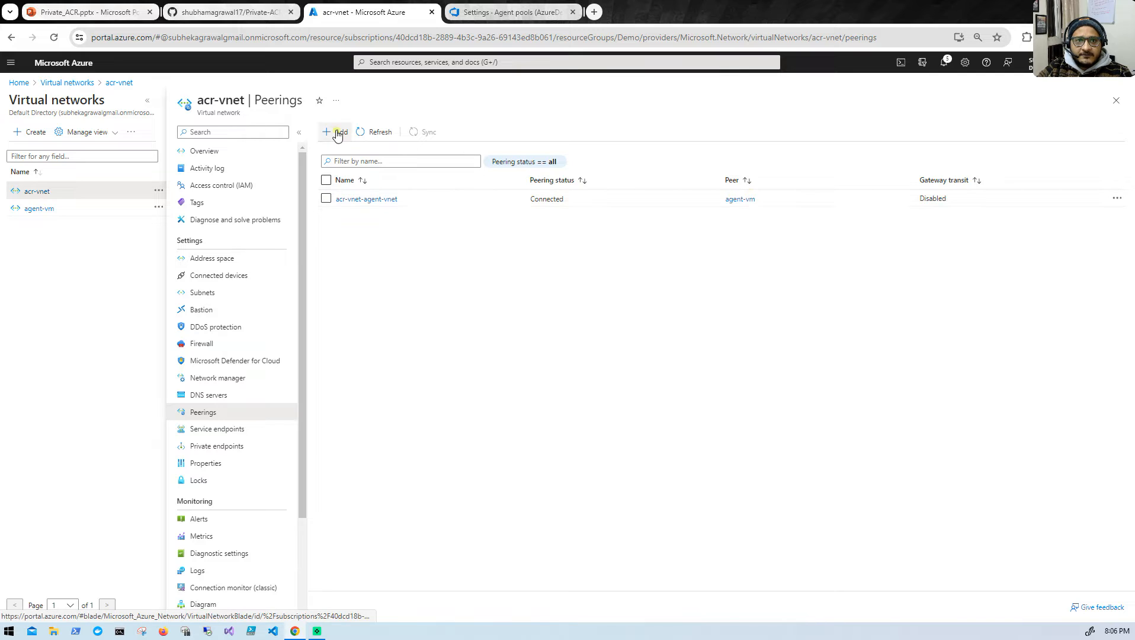
# - Check the refreshed peerings list of the agent-vm virtual network and return to the virtual networks overview
pyautogui.click(44, 210)
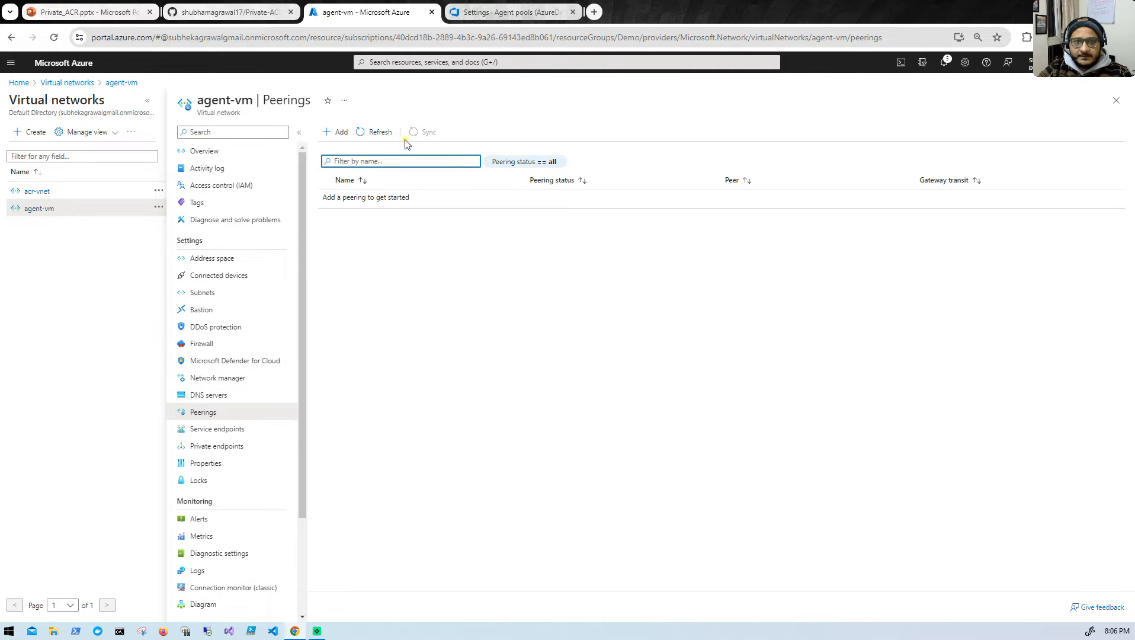
pyautogui.click(373, 131)
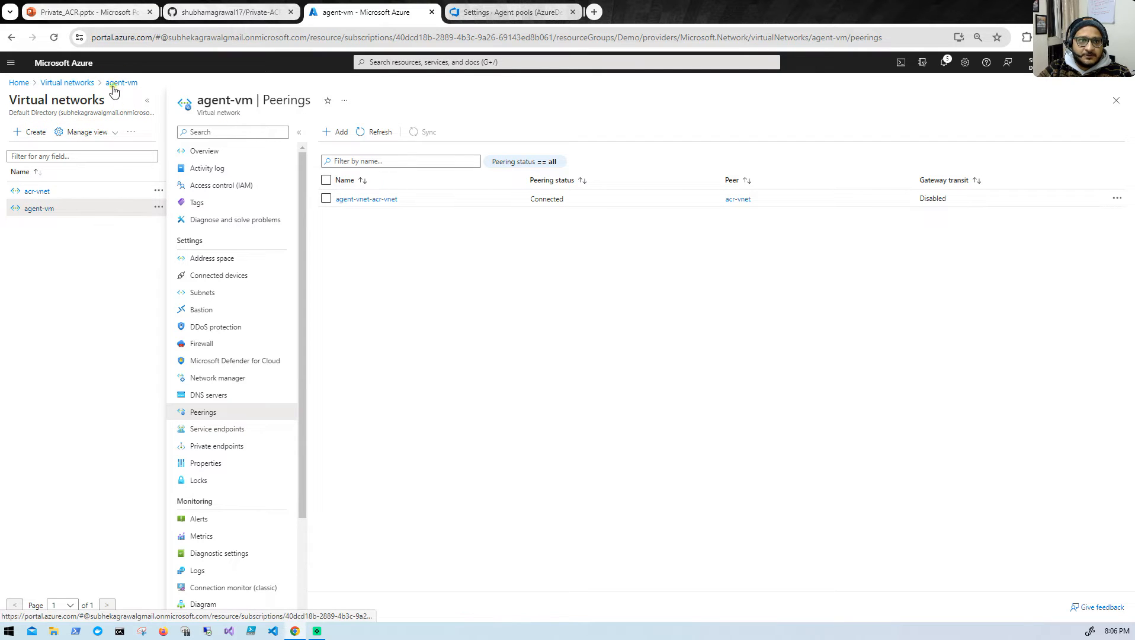
pyautogui.click(66, 82)
# - Review the GitHub README instructions on creating the agent VM and its SSH key
pyautogui.click(231, 12)
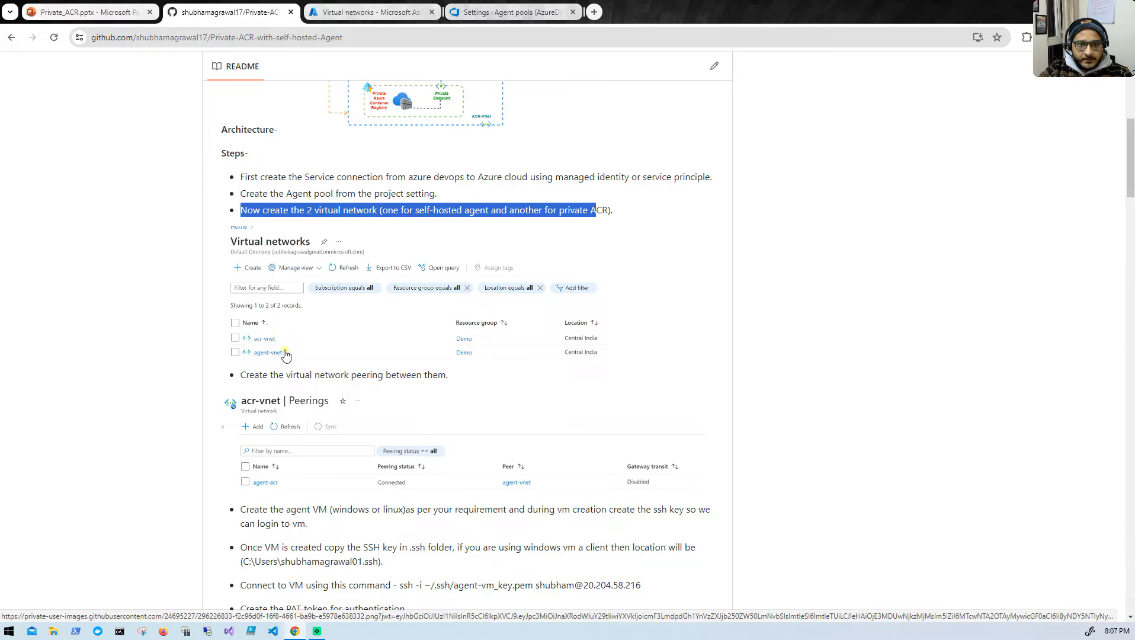
pyautogui.scroll(-1, 417, 371)
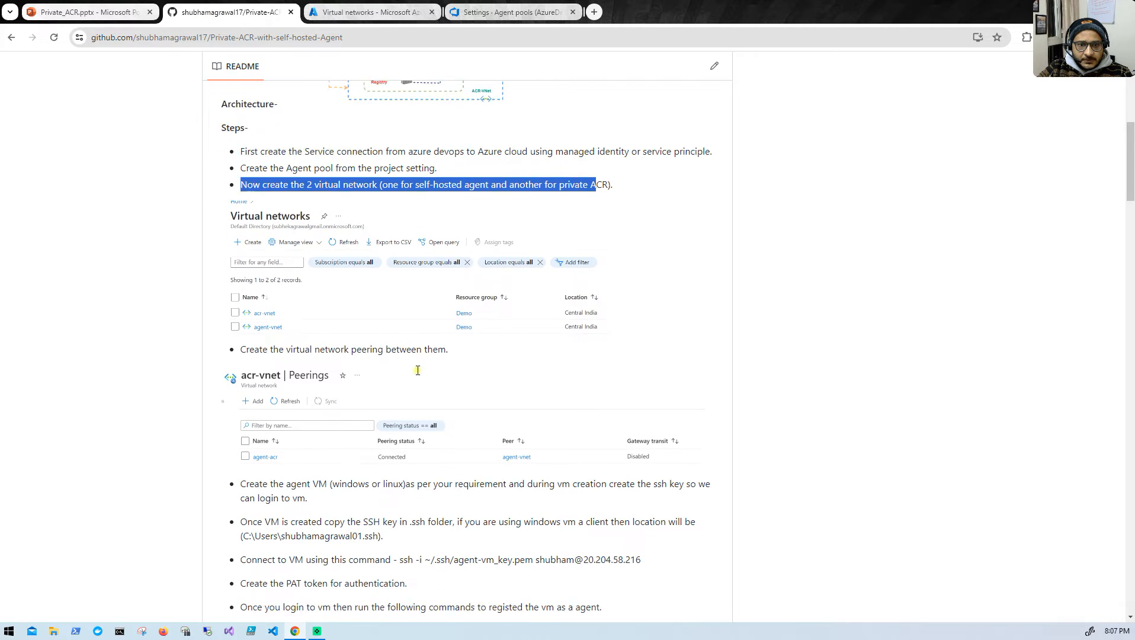
pyautogui.scroll(-2, 417, 370)
pyautogui.scroll(-1, 364, 404)
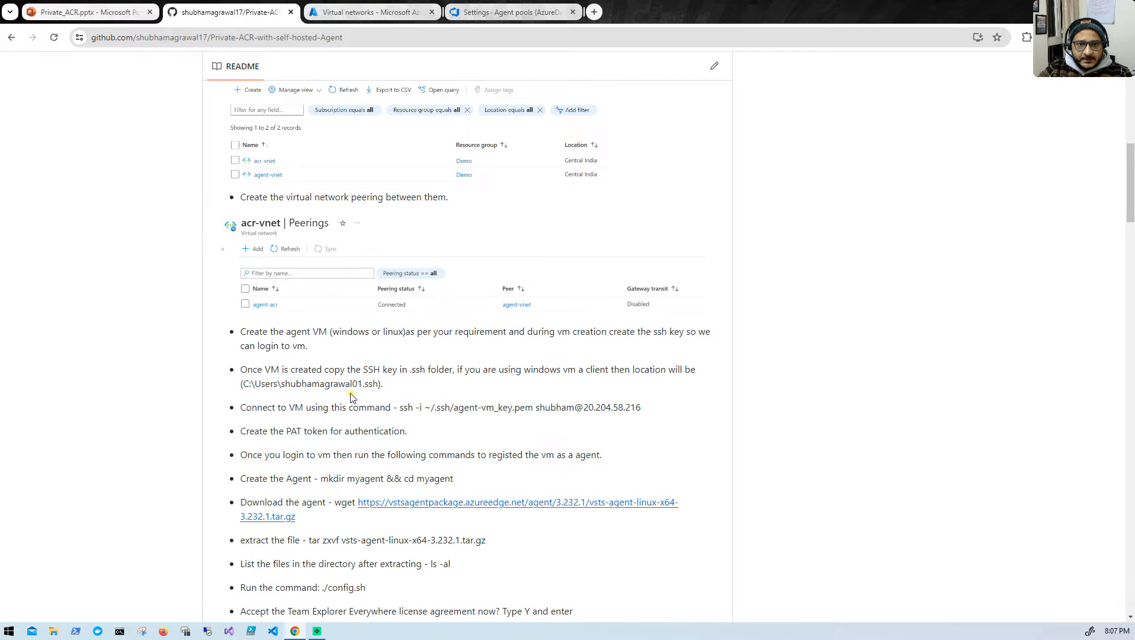
pyautogui.moveTo(237, 334); pyautogui.dragTo(507, 354)
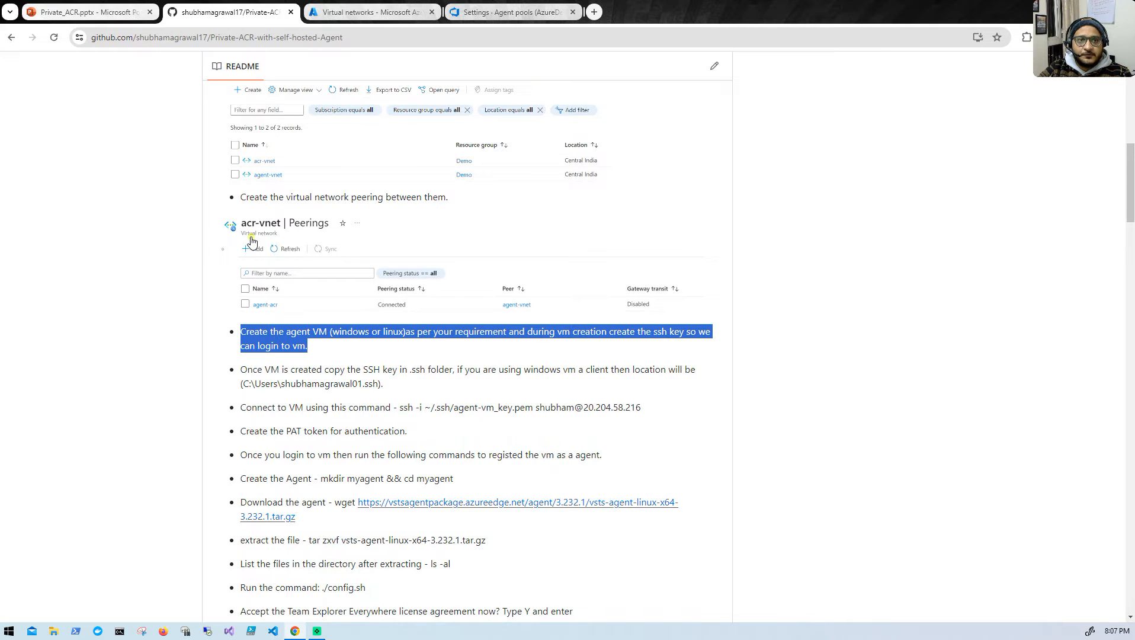
# - Return to the Azure portal and start creating a new Azure virtual machine
pyautogui.click(342, 12)
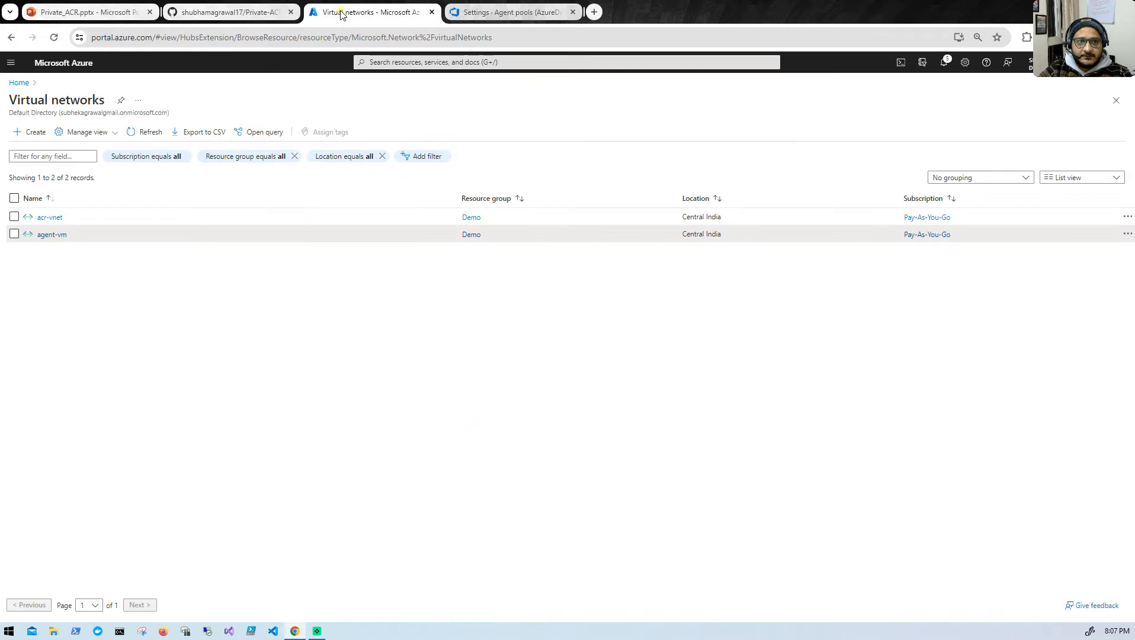
pyautogui.click(12, 83)
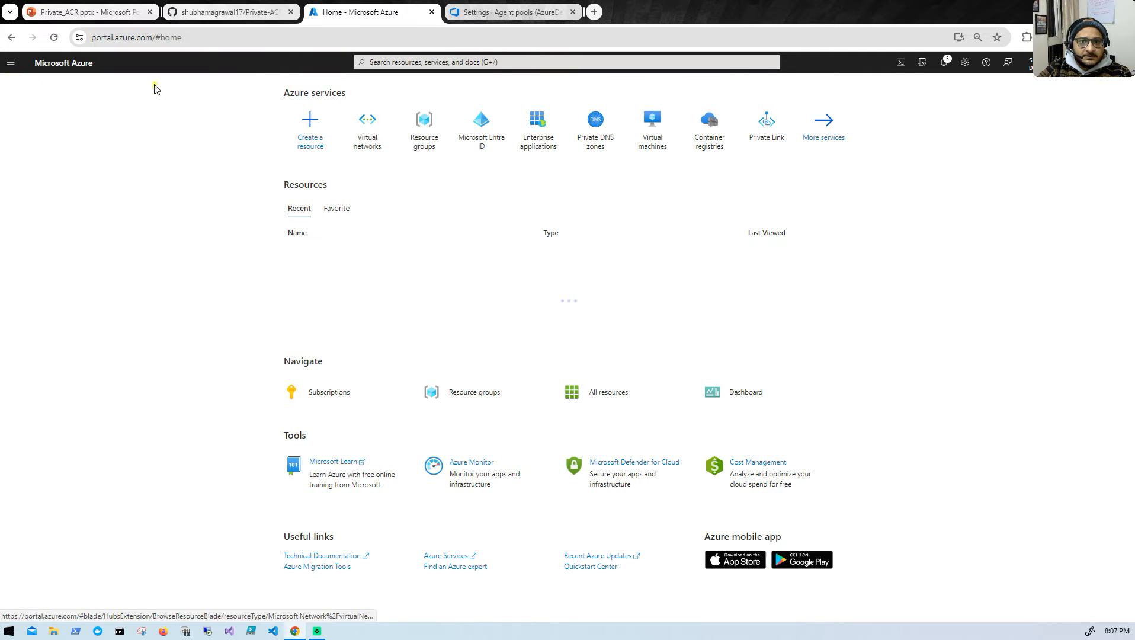
pyautogui.click(661, 138)
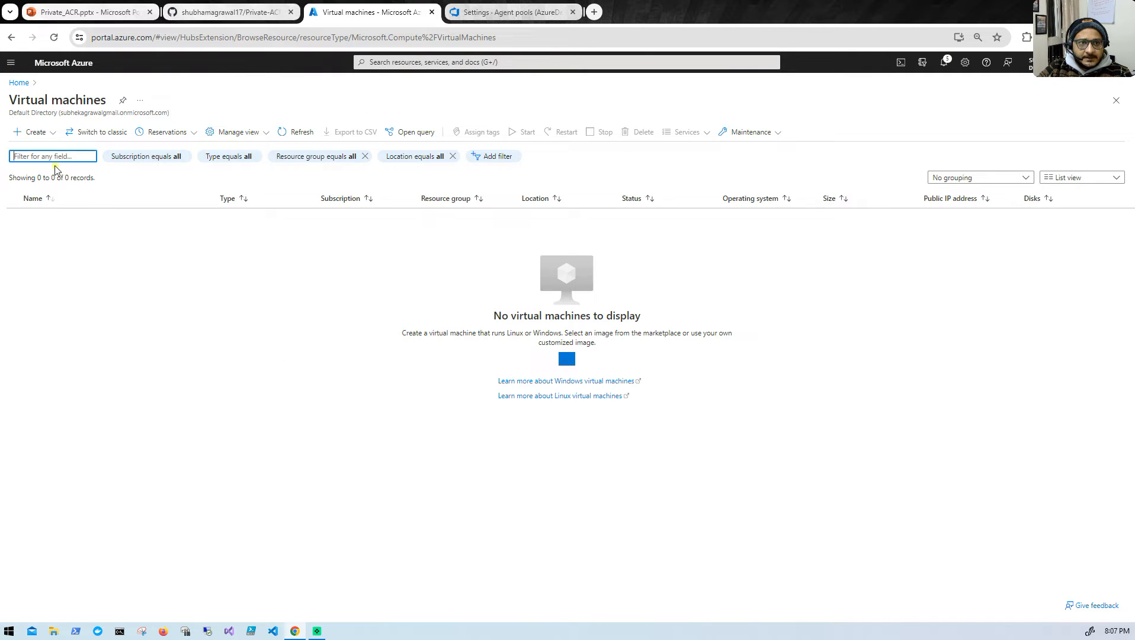
pyautogui.click(50, 134)
pyautogui.click(52, 156)
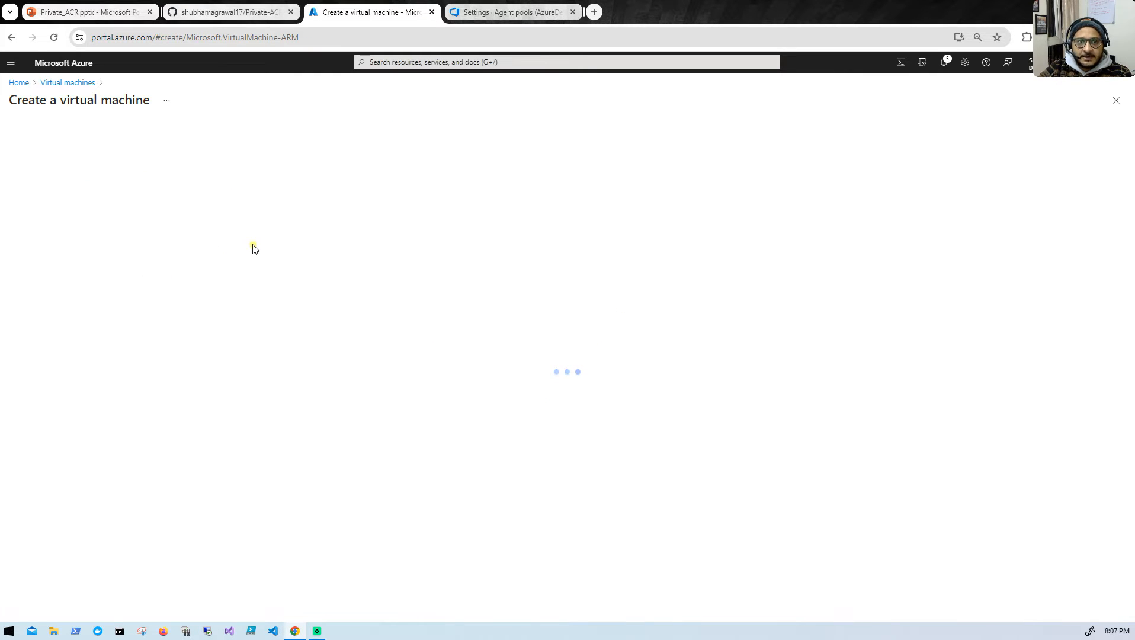
# - Set the VM's resource group to Demo, its name to test-vm and its availability to No infrastructure redundancy required
pyautogui.click(217, 270)
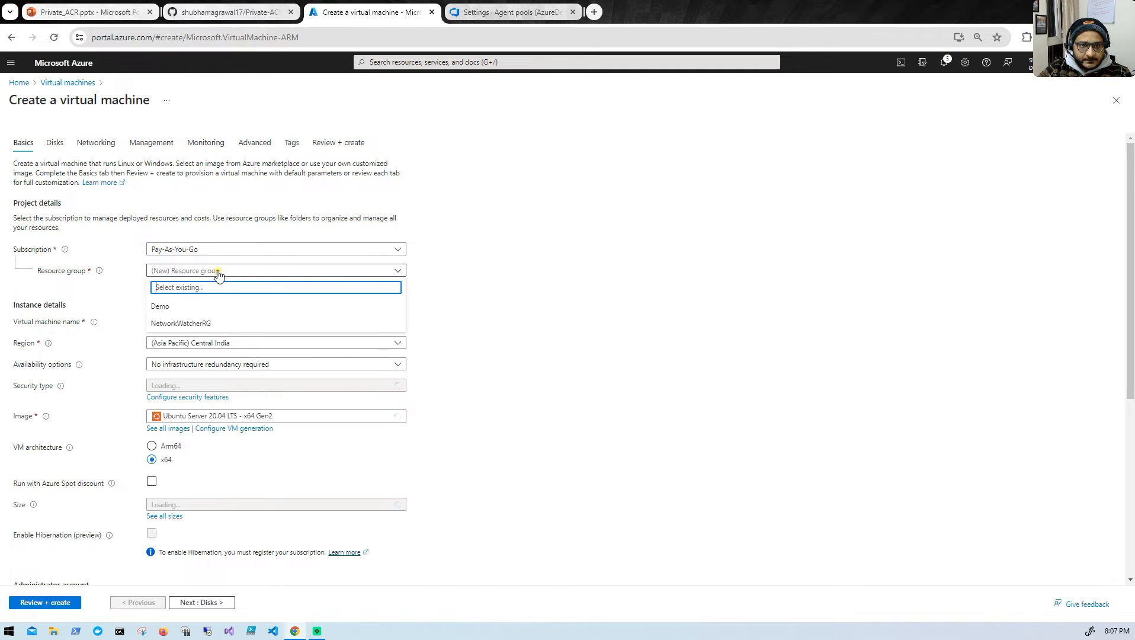
pyautogui.click(197, 306)
pyautogui.click(196, 316)
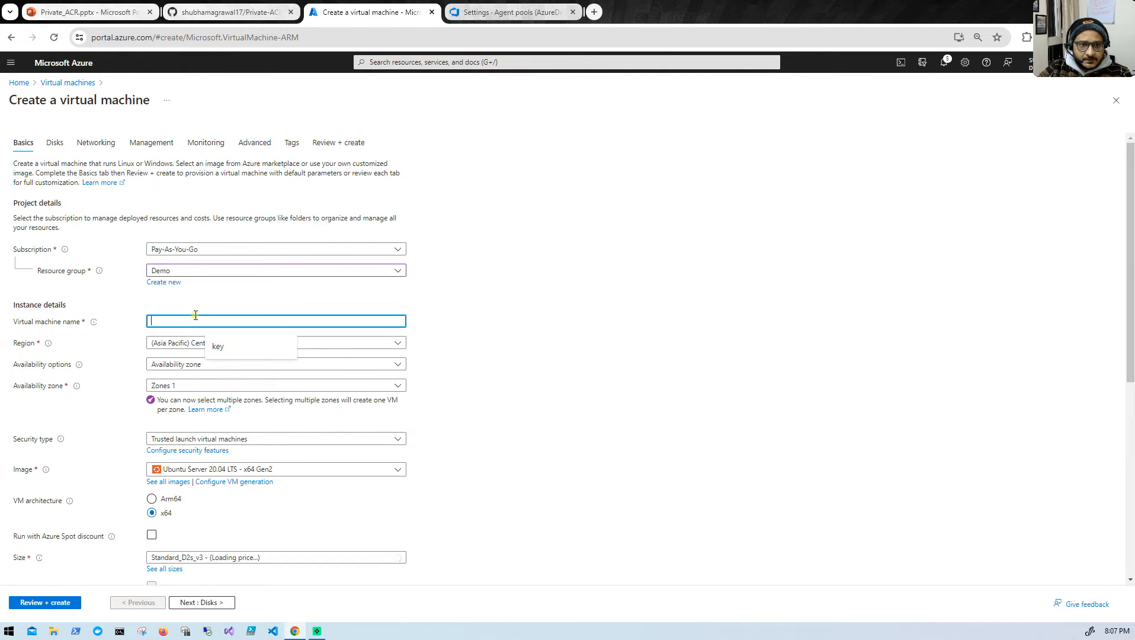
pyautogui.write('test-vm')
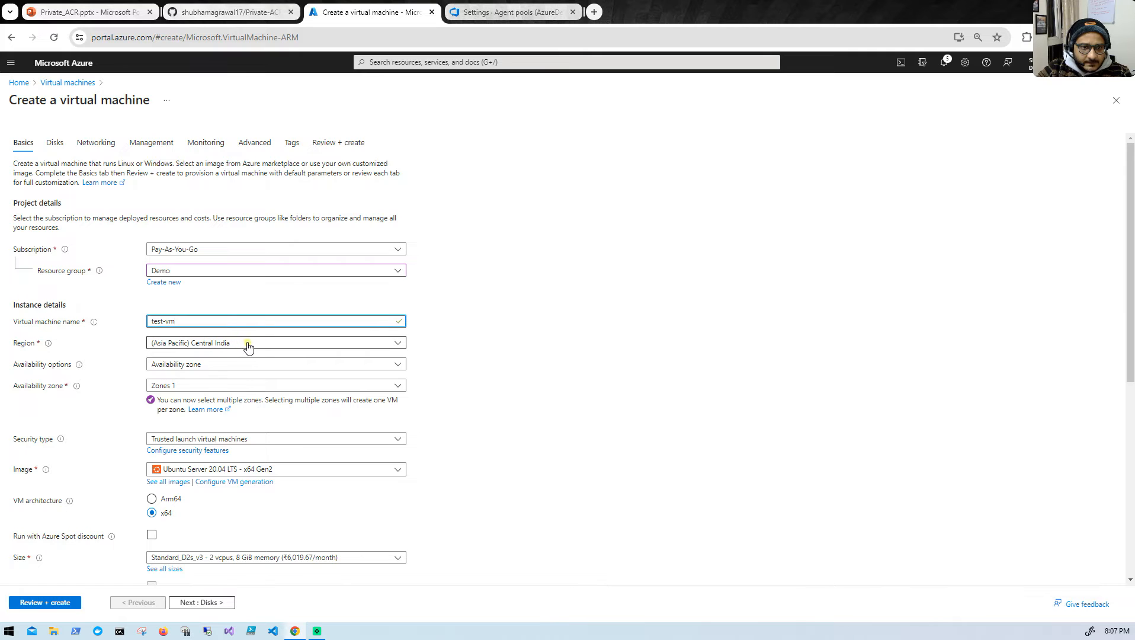
pyautogui.click(248, 370)
pyautogui.click(263, 377)
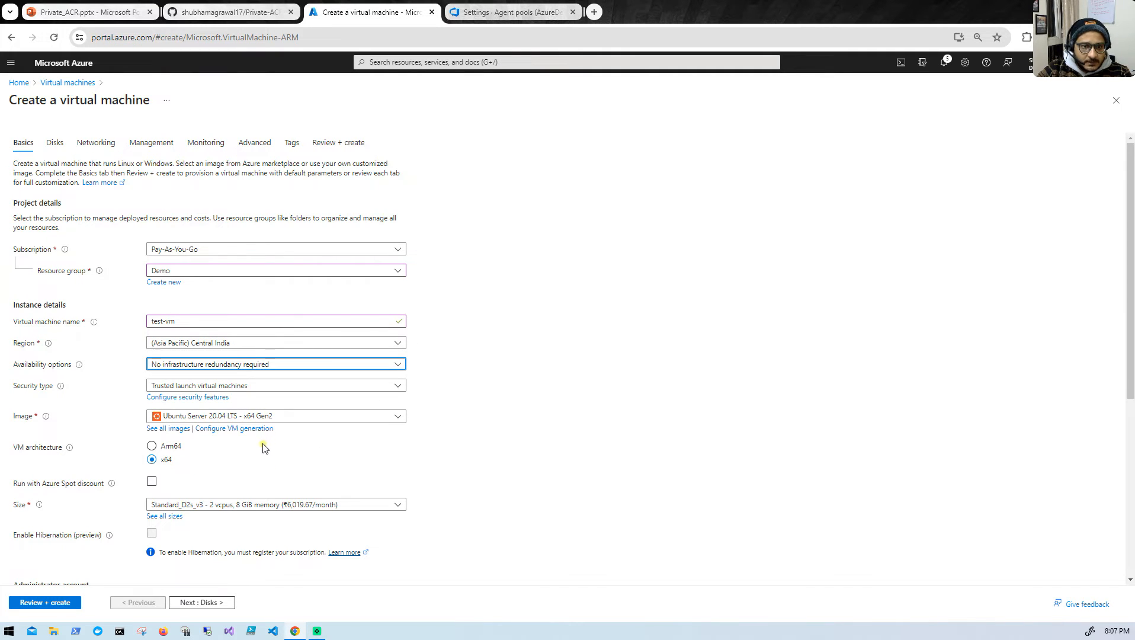
# - Enter the VM administrator's username, keeping SSH public key authentication and the SSH (22) inbound port
pyautogui.scroll(-1, 264, 448)
pyautogui.scroll(-2, 262, 449)
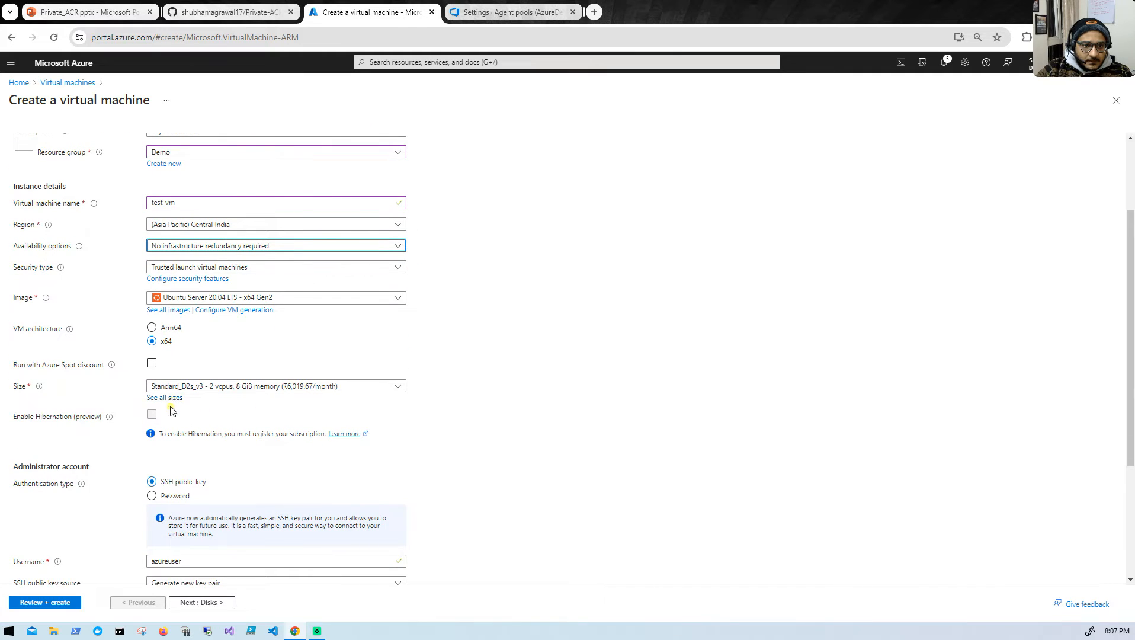
pyautogui.scroll(-2, 220, 447)
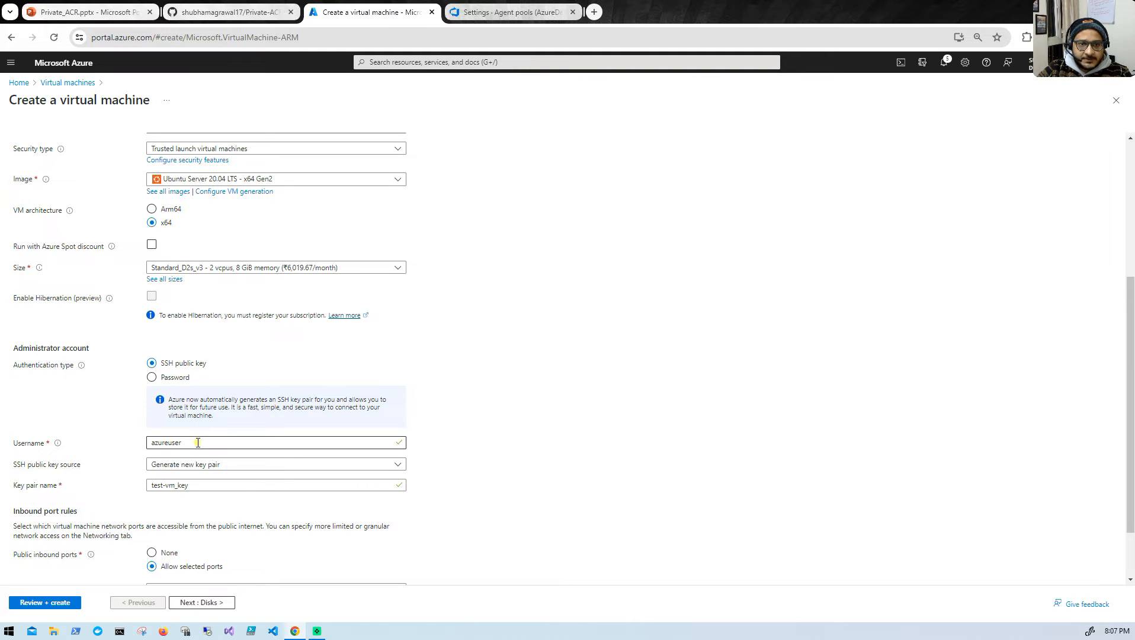
pyautogui.moveTo(198, 442); pyautogui.dragTo(116, 449)
pyautogui.write('shubham')
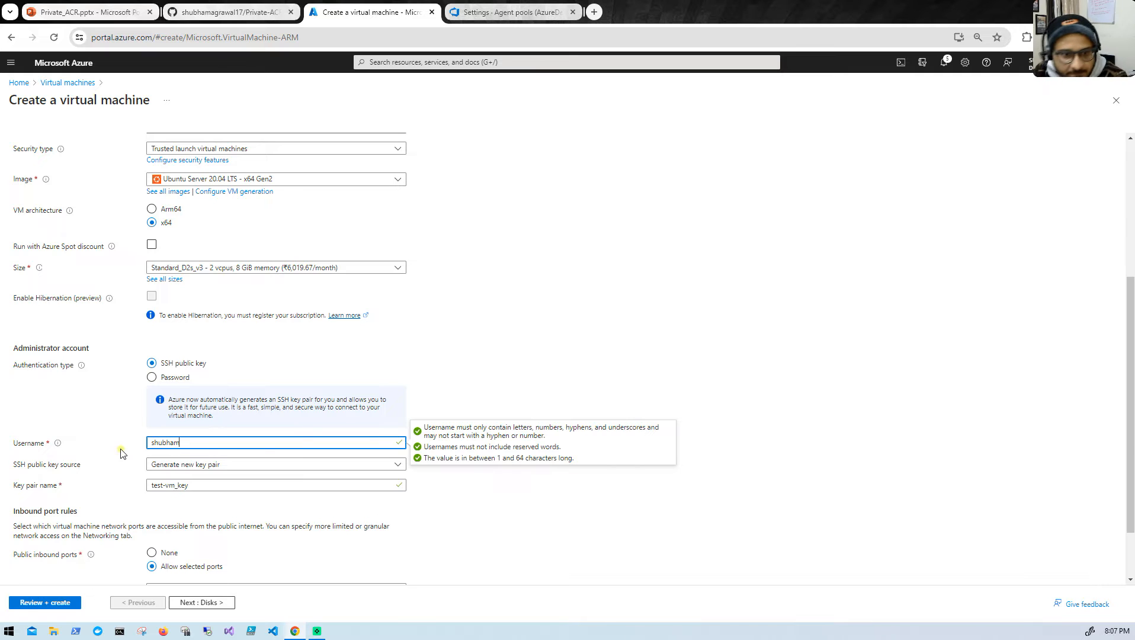
pyautogui.scroll(-1, 193, 521)
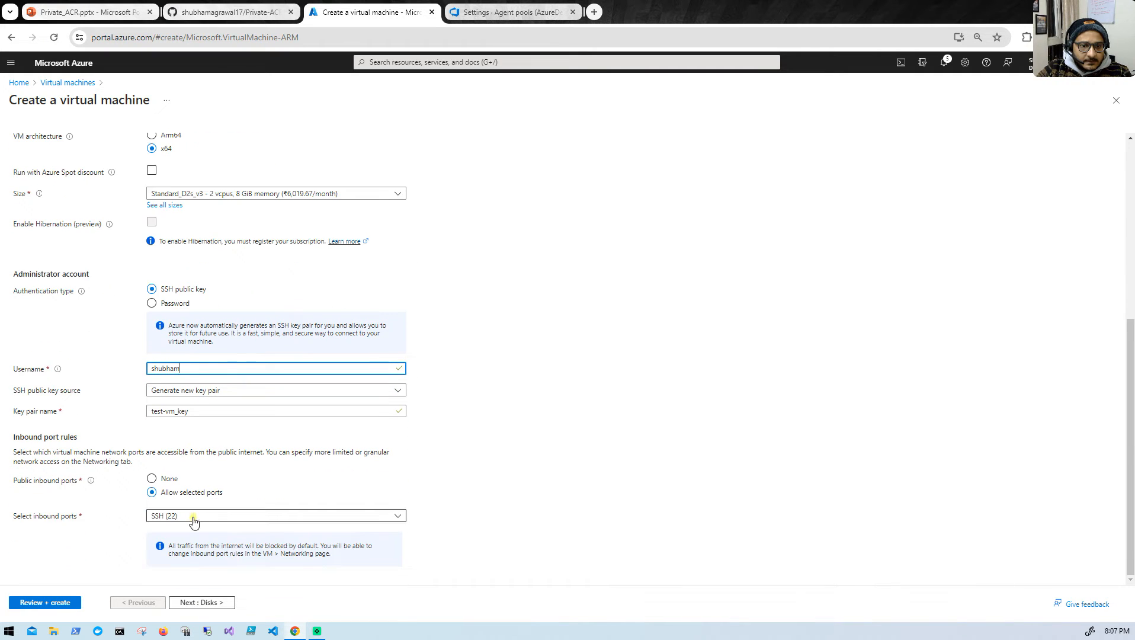
pyautogui.click(190, 518)
pyautogui.click(197, 519)
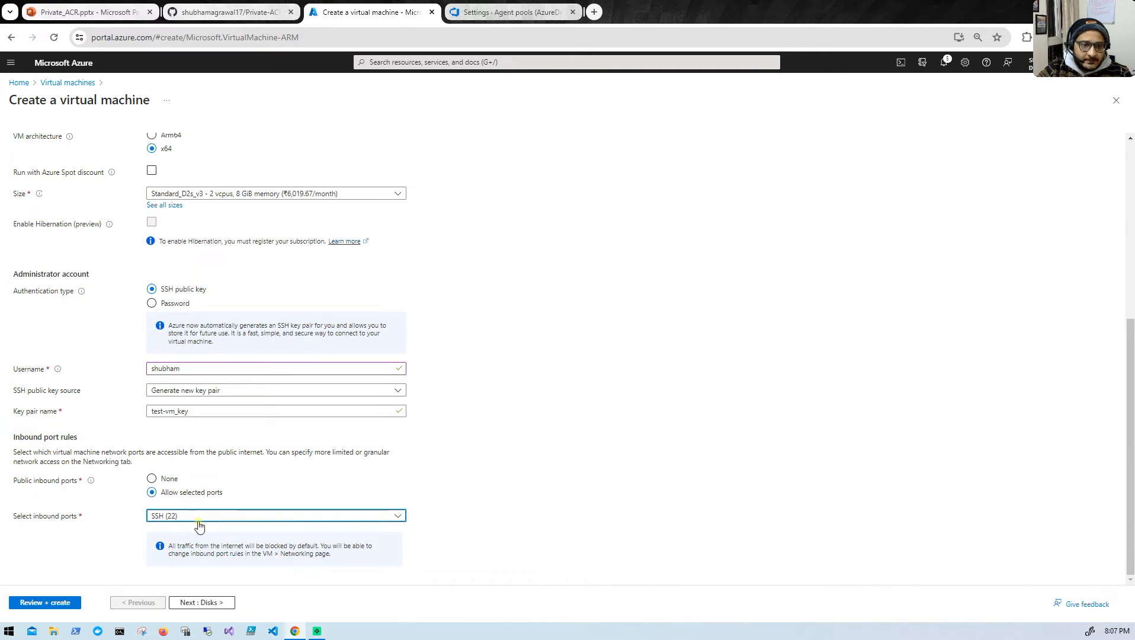
# - Keep the default disks, connect the VM to the agent-vm virtual network and have its public IP and NIC deleted with the VM
pyautogui.click(196, 602)
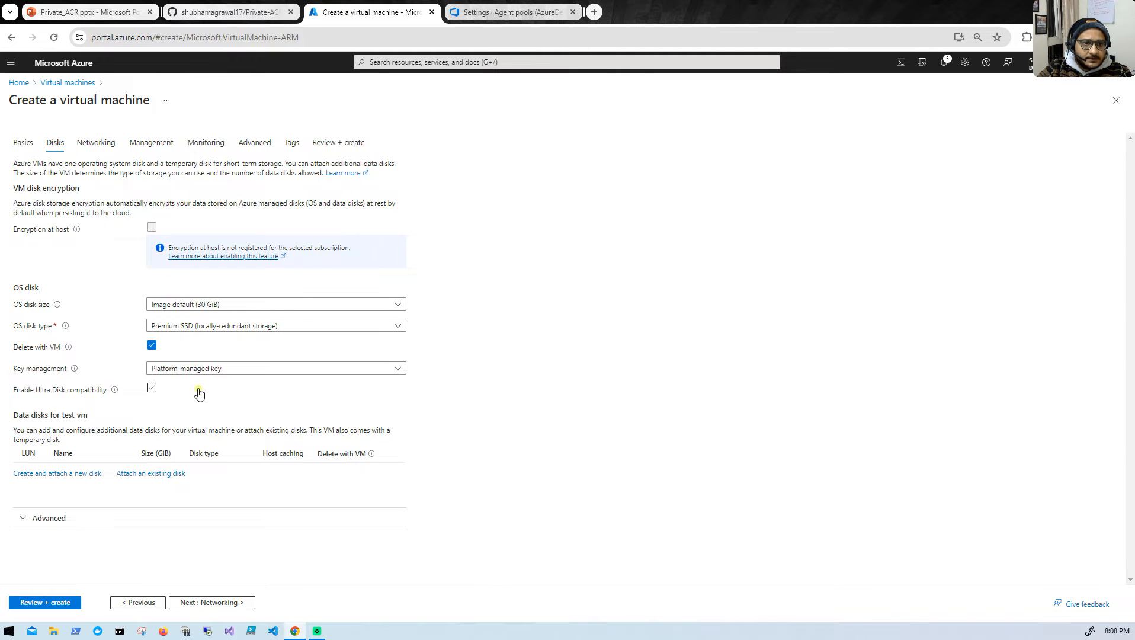
pyautogui.click(208, 603)
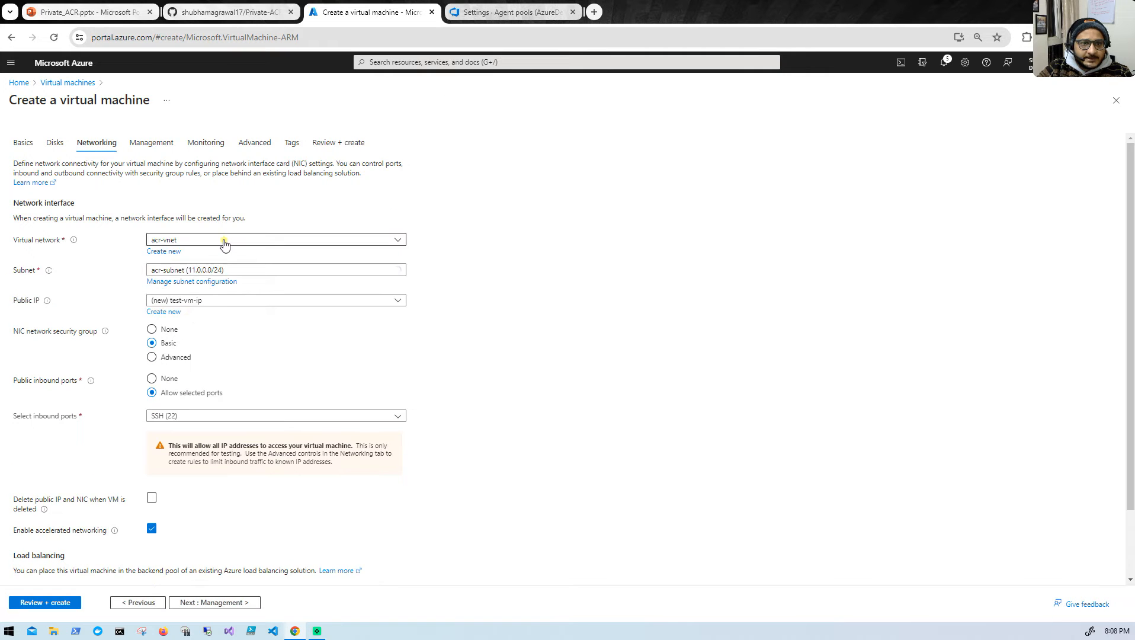
pyautogui.click(222, 240)
pyautogui.click(196, 311)
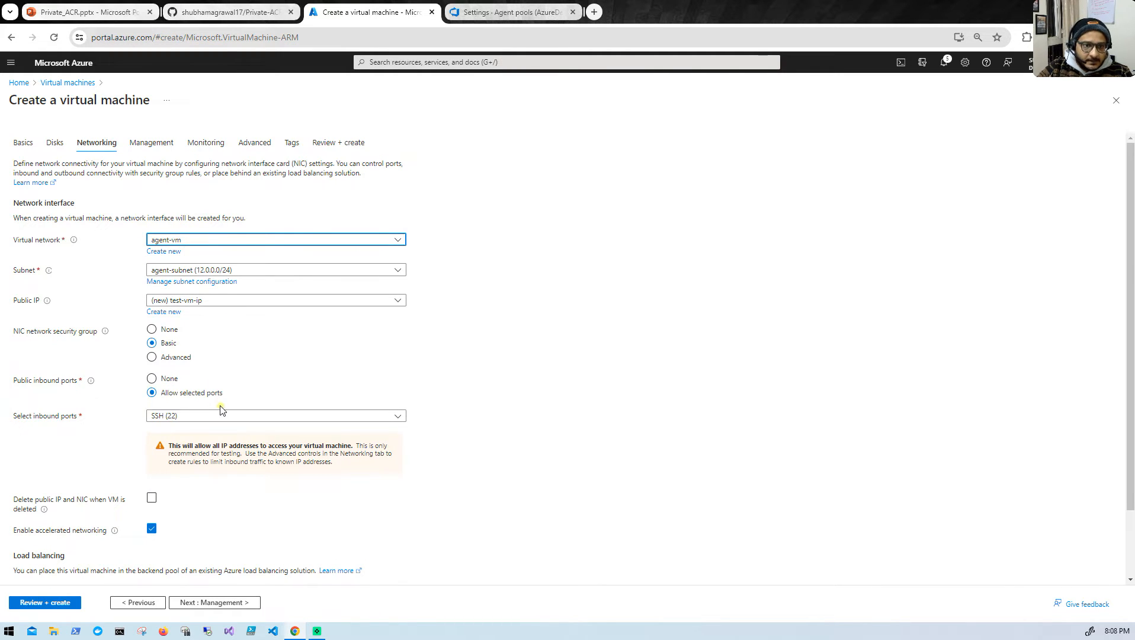
pyautogui.scroll(-2, 221, 411)
pyautogui.scroll(2, 221, 411)
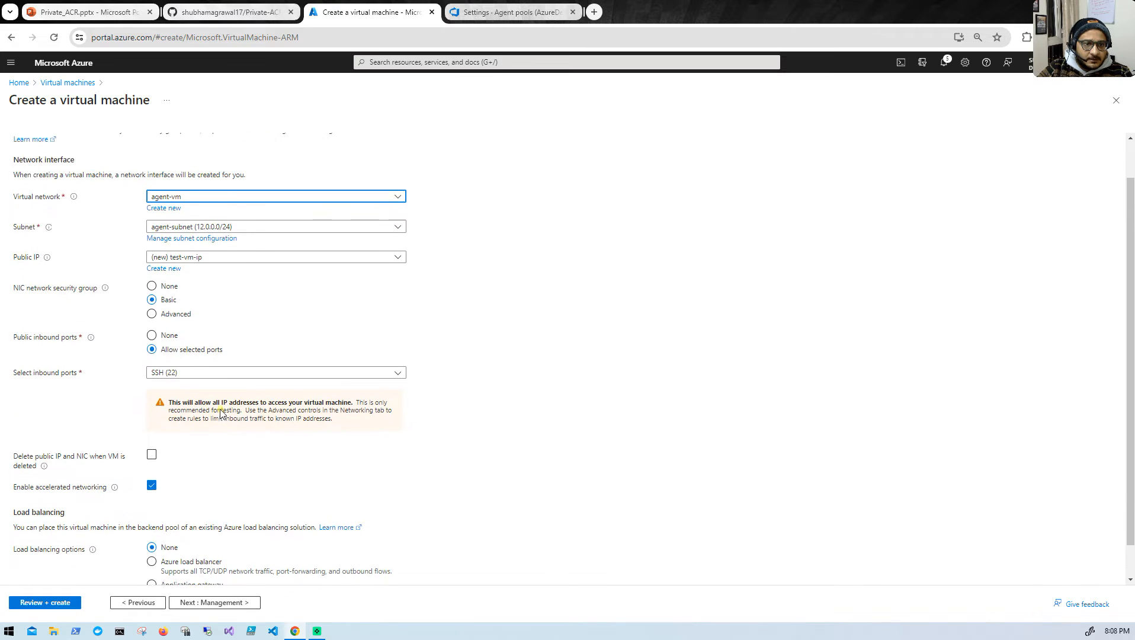
pyautogui.click(151, 497)
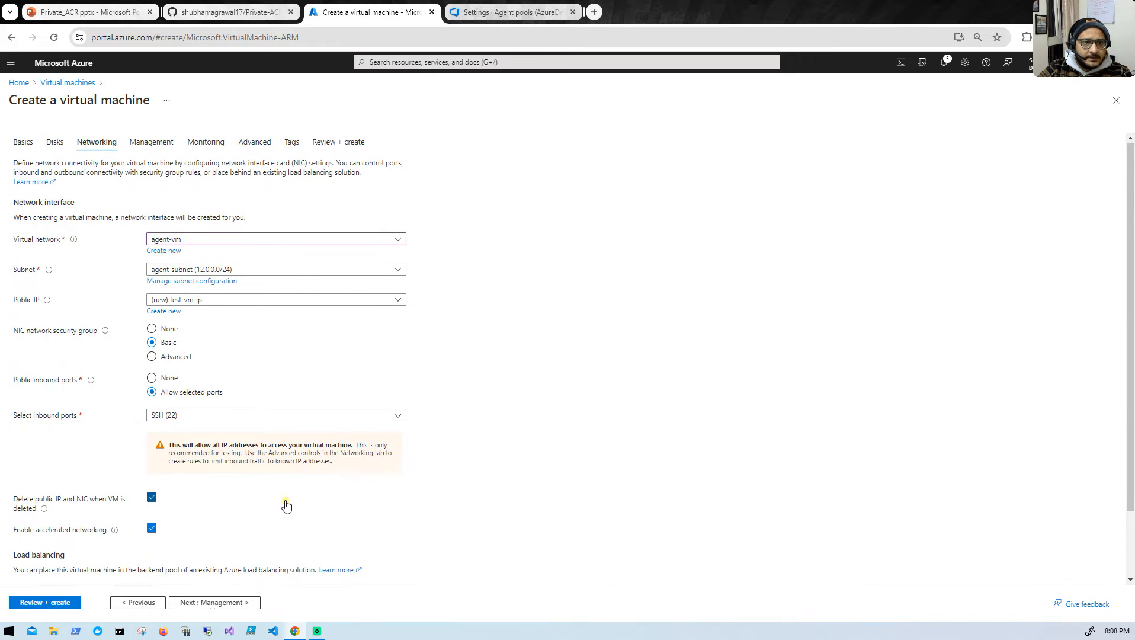
pyautogui.scroll(-2, 286, 504)
# - Go through the VM's management, monitoring and advanced settings, keeping the defaults
pyautogui.click(217, 605)
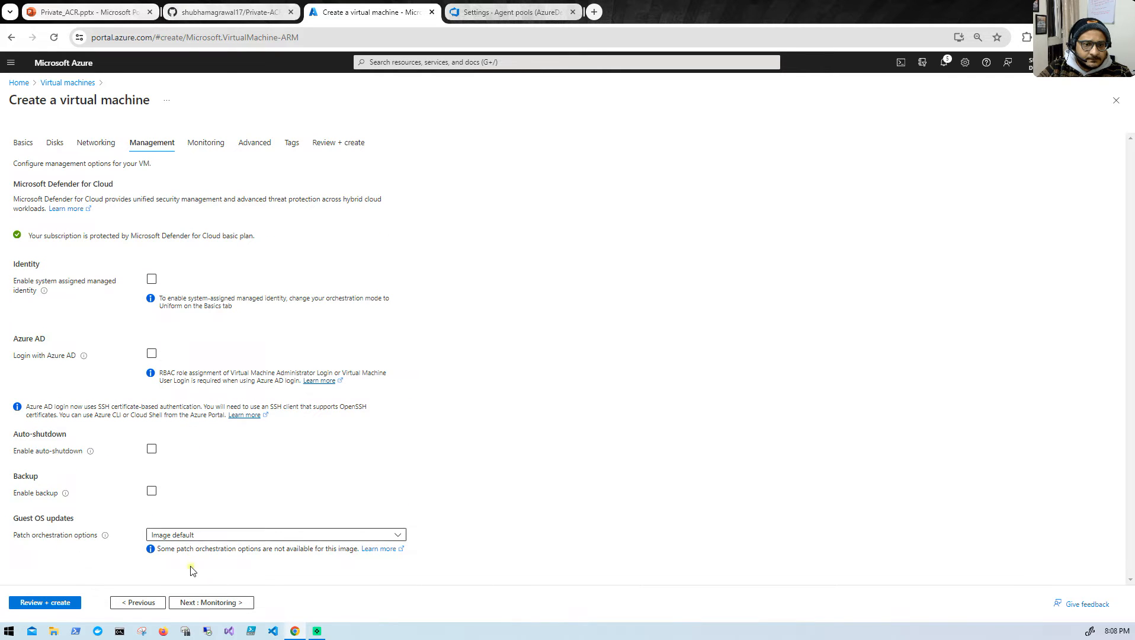
pyautogui.click(191, 603)
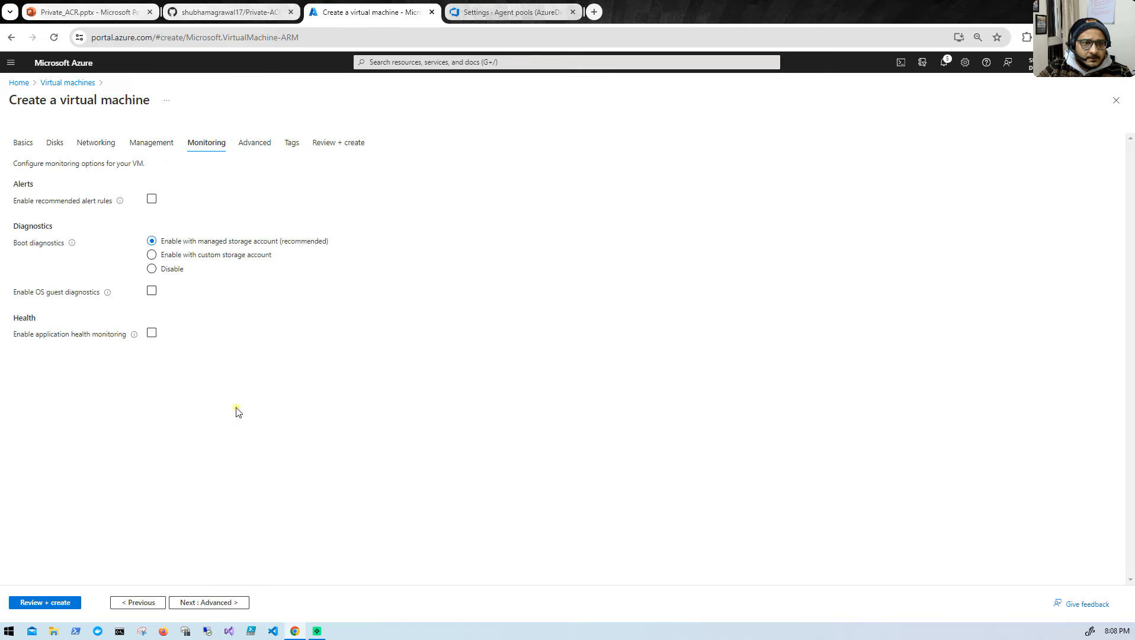
pyautogui.click(199, 602)
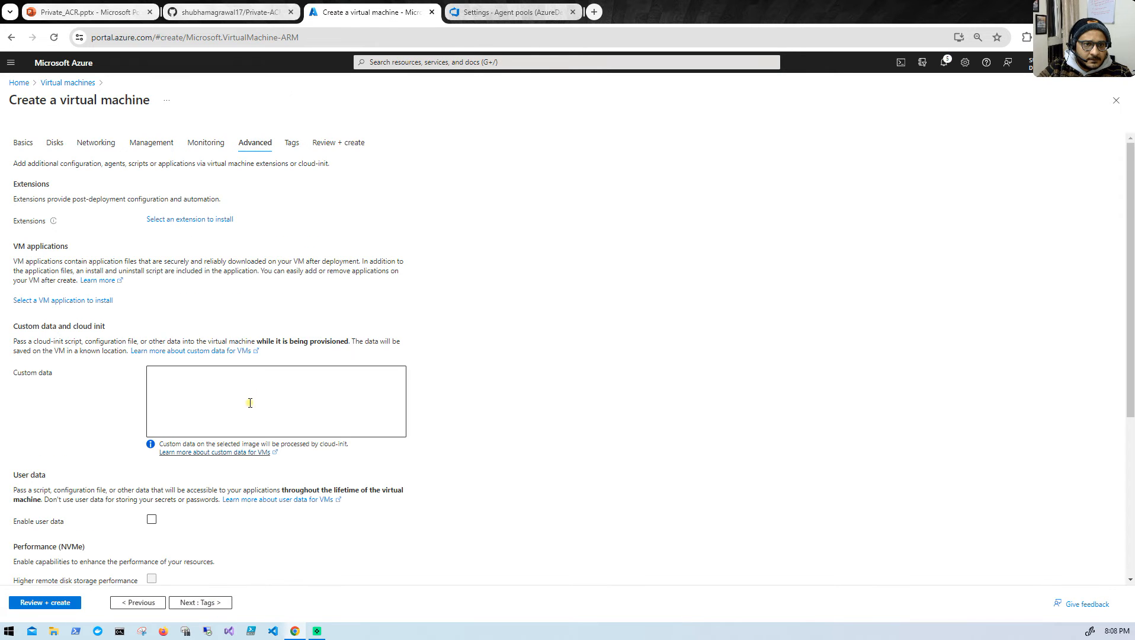
pyautogui.scroll(-2, 249, 379)
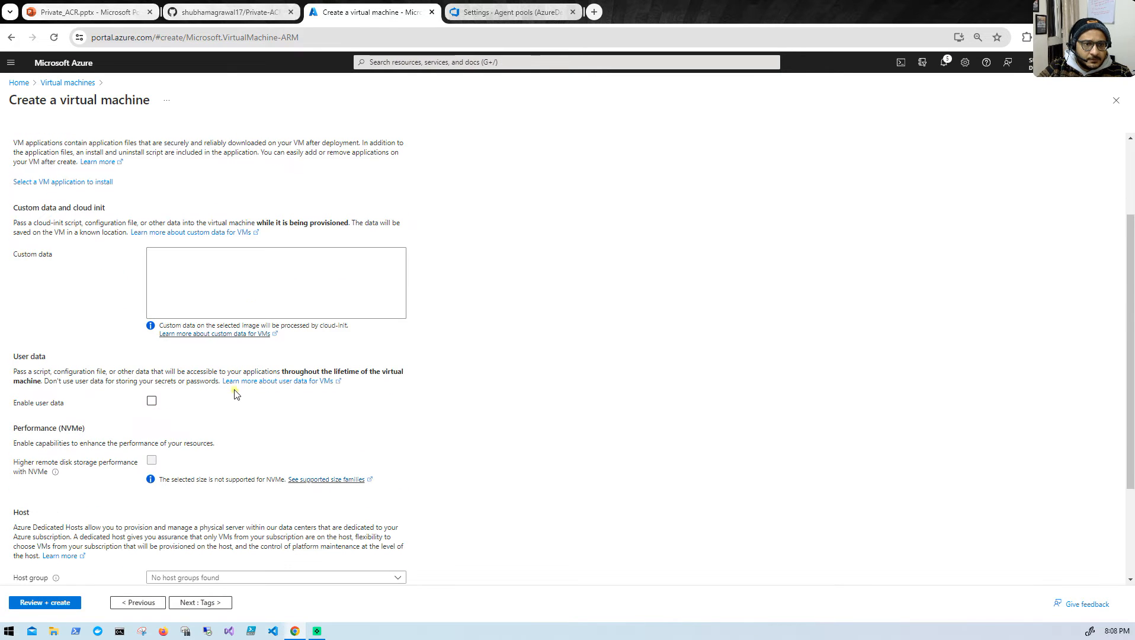
pyautogui.scroll(-2, 237, 396)
pyautogui.scroll(5, 168, 396)
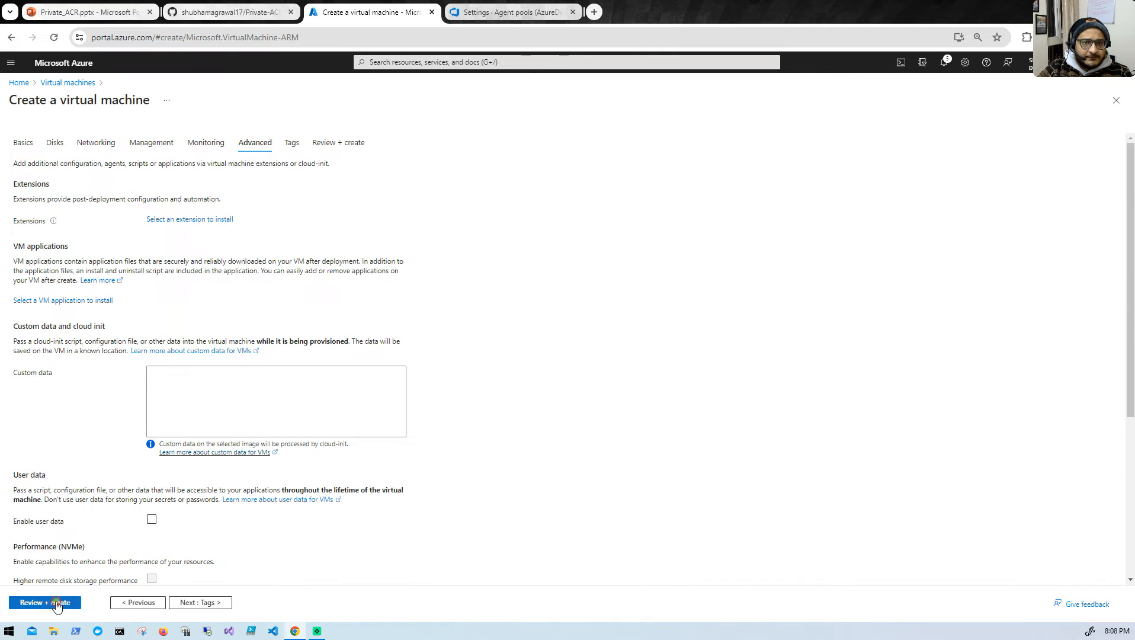
# - Validate and create the test-vm virtual machine, generating a new key pair and downloading its private key
pyautogui.click(57, 602)
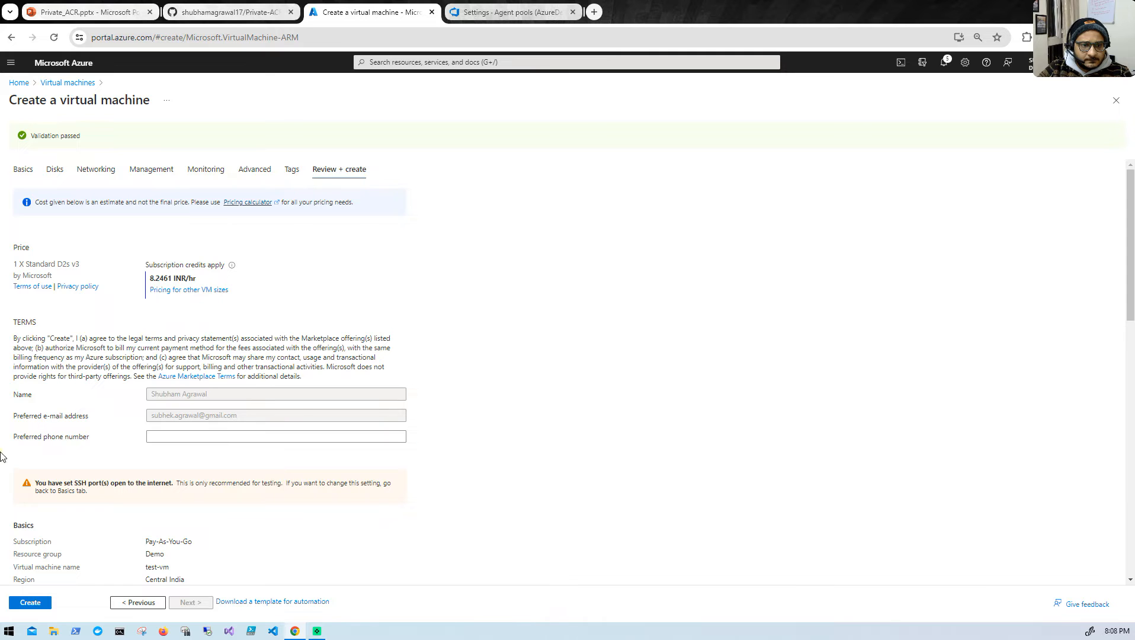
pyautogui.click(45, 601)
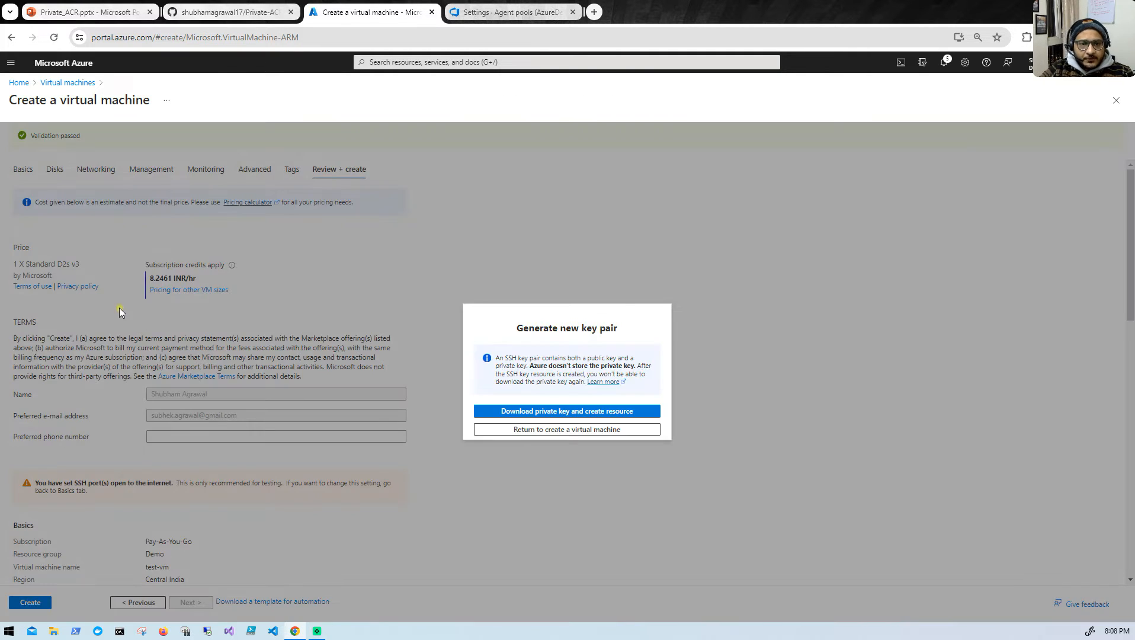
pyautogui.click(533, 411)
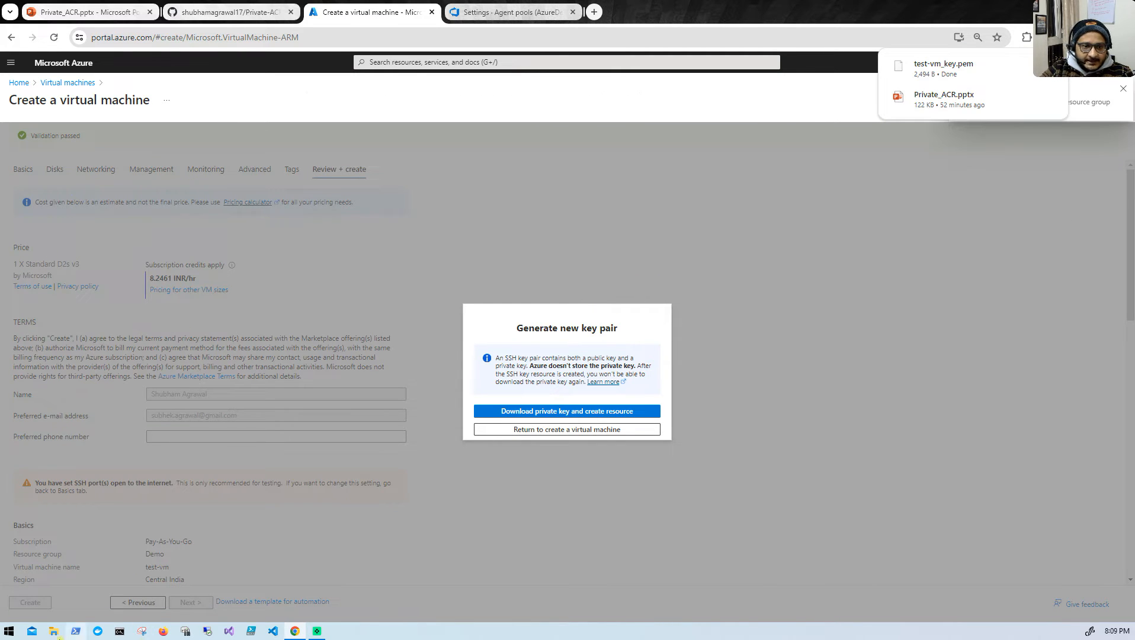
# - Copy test-vm_key.pem from Downloads into the .ssh folder of the user profile on drive C using File Explorer
pyautogui.click(56, 632)
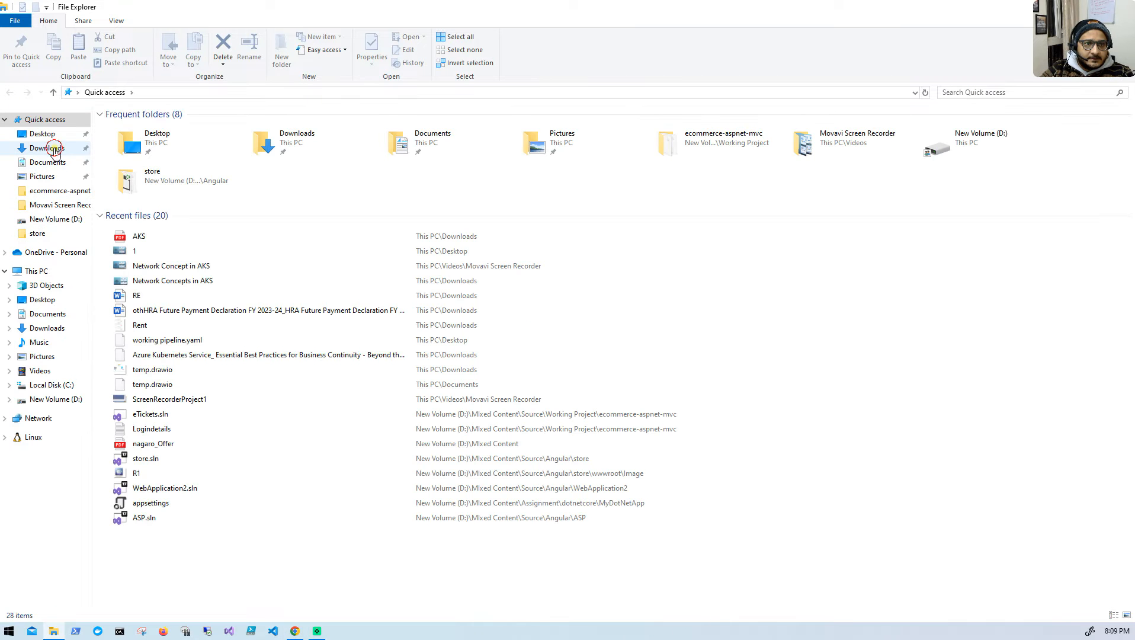
pyautogui.click(47, 148)
pyautogui.click(214, 143)
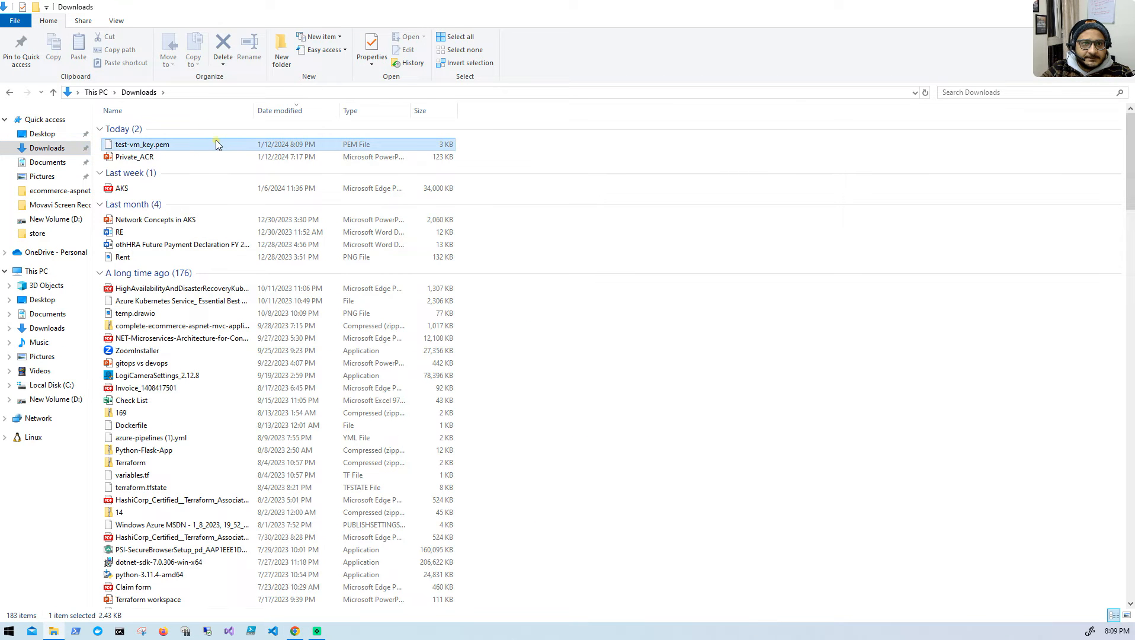
pyautogui.rightClick(216, 141)
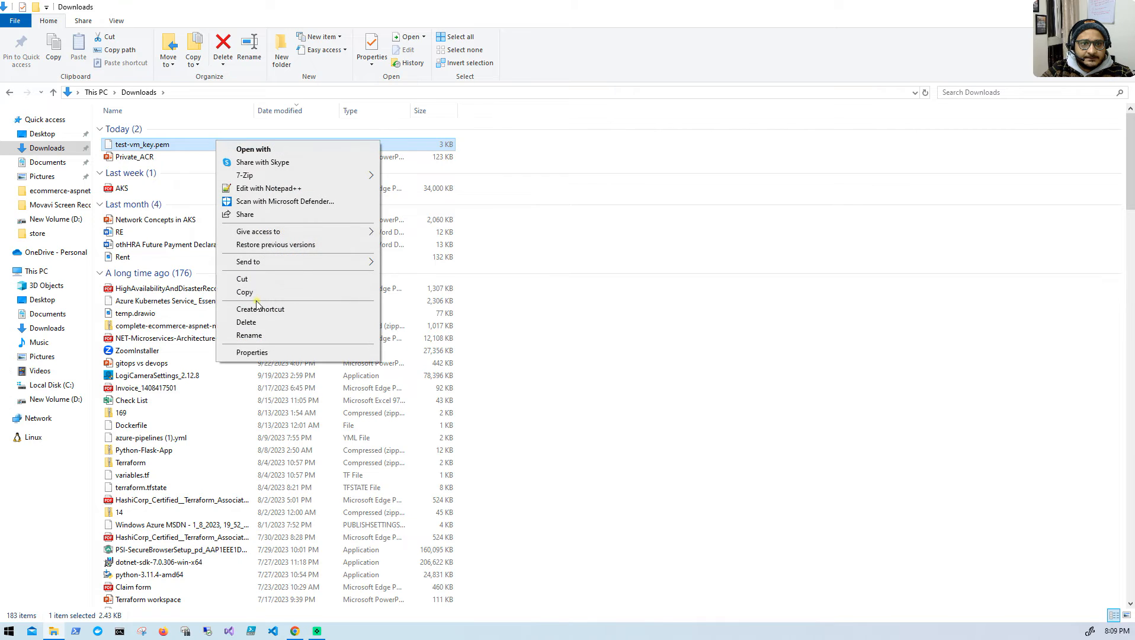
pyautogui.click(237, 292)
pyautogui.click(50, 385)
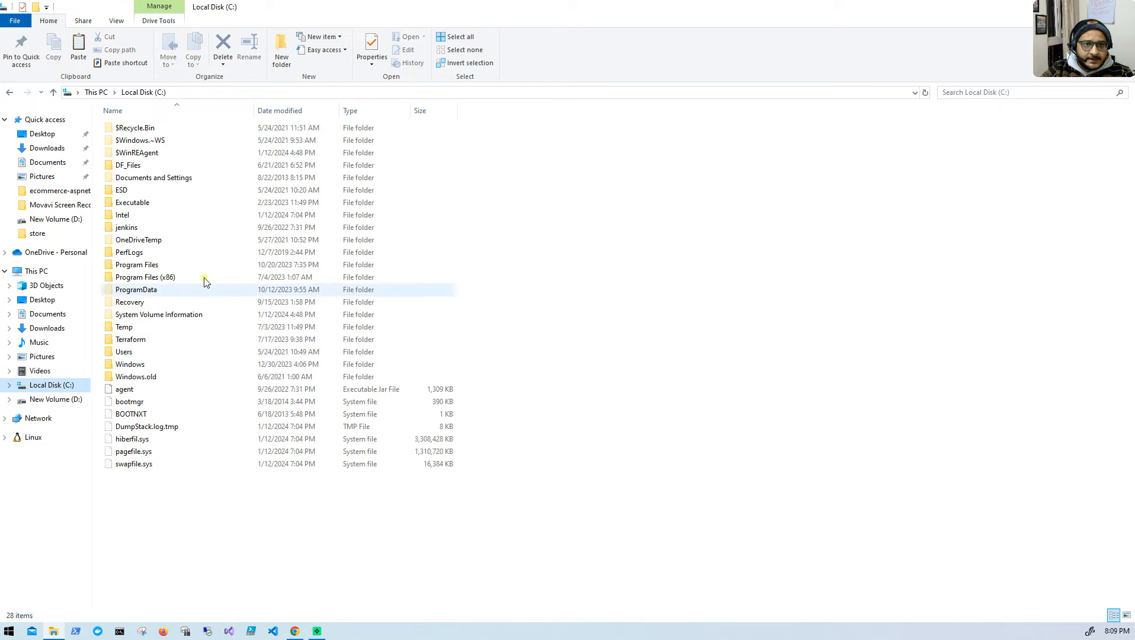
pyautogui.doubleClick(172, 353)
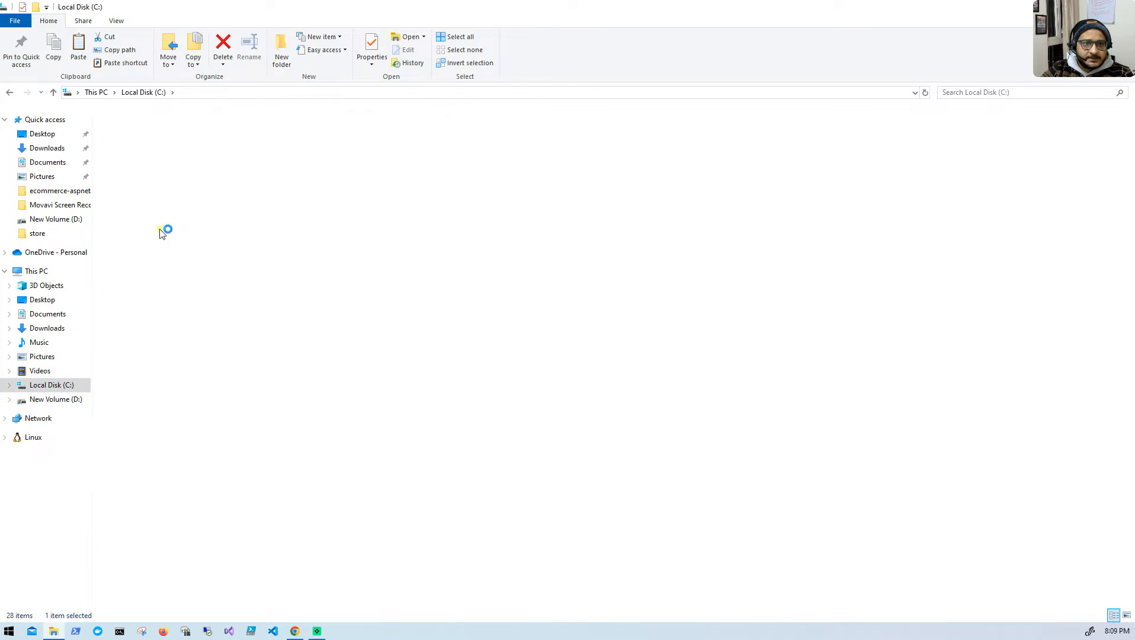
pyautogui.doubleClick(167, 178)
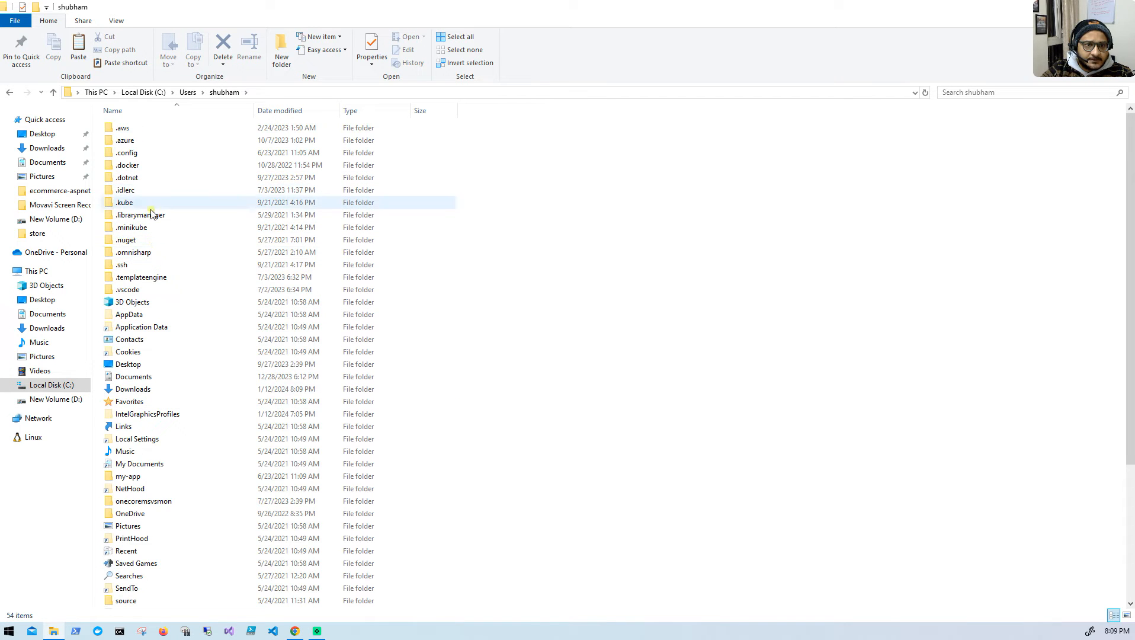
pyautogui.doubleClick(148, 265)
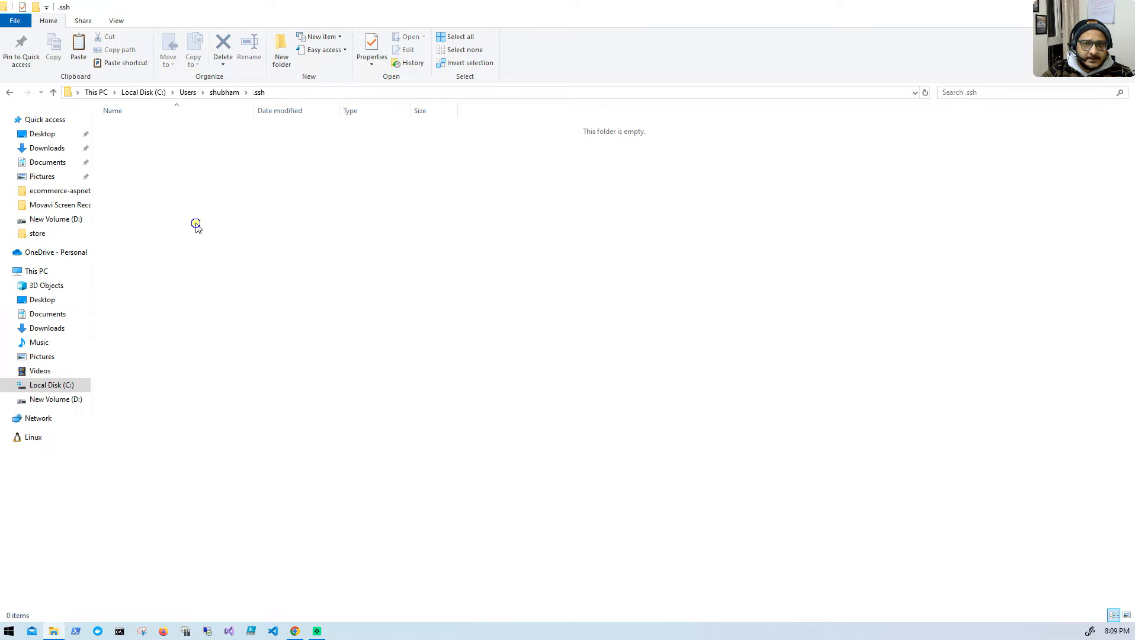
pyautogui.rightClick(196, 224)
pyautogui.click(221, 307)
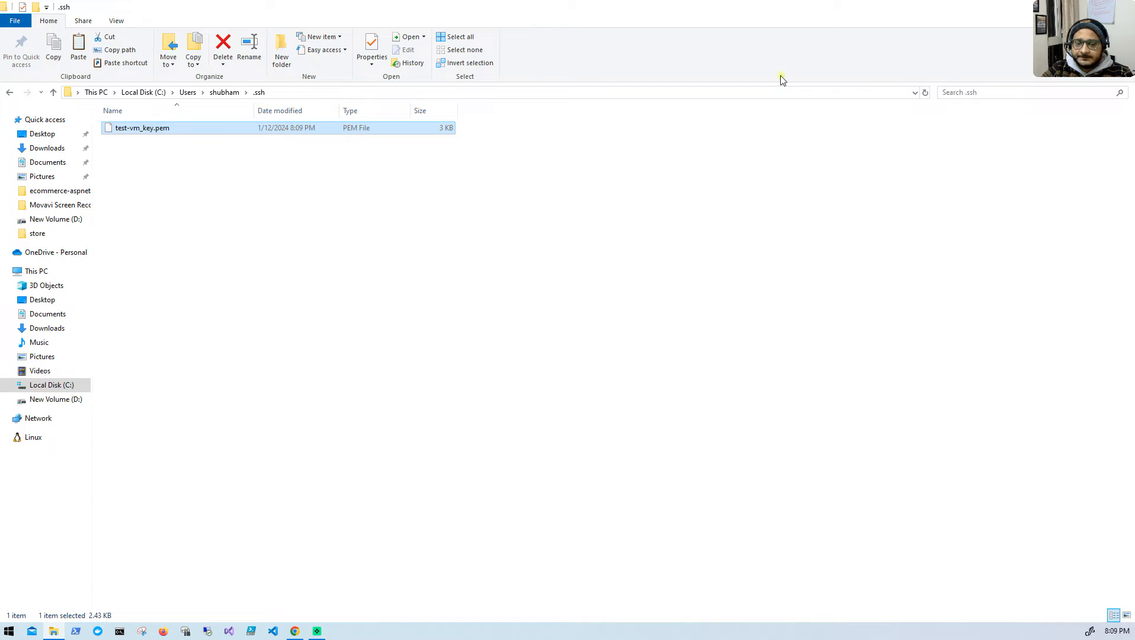
# - Return to the Azure portal and open the newly deployed test-vm resource
pyautogui.doubleClick(726, 6)
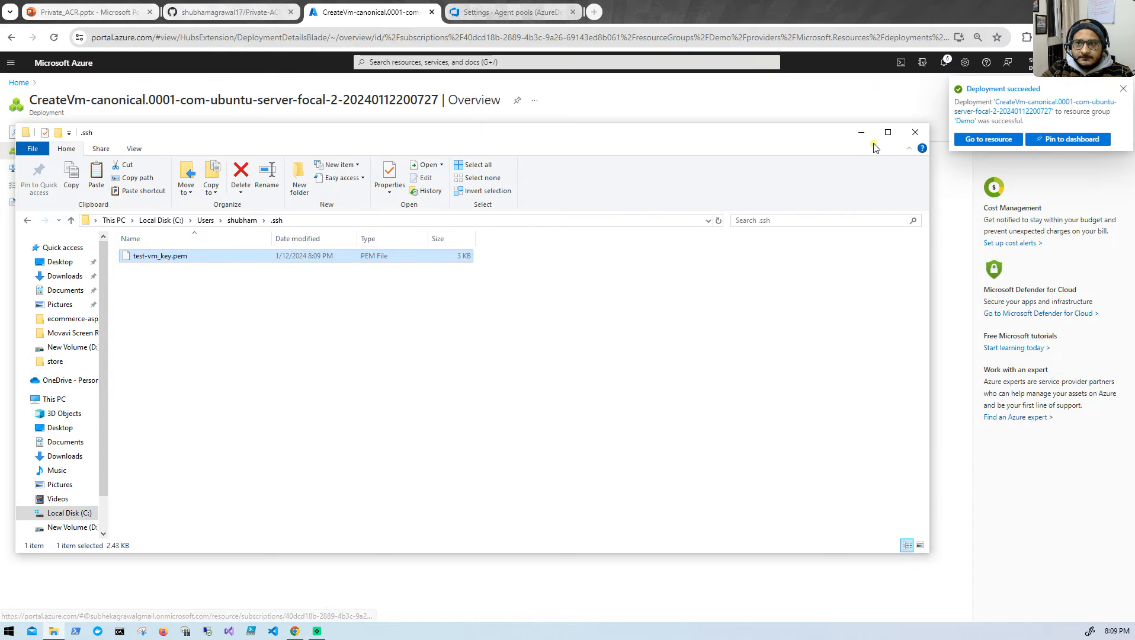
pyautogui.click(861, 132)
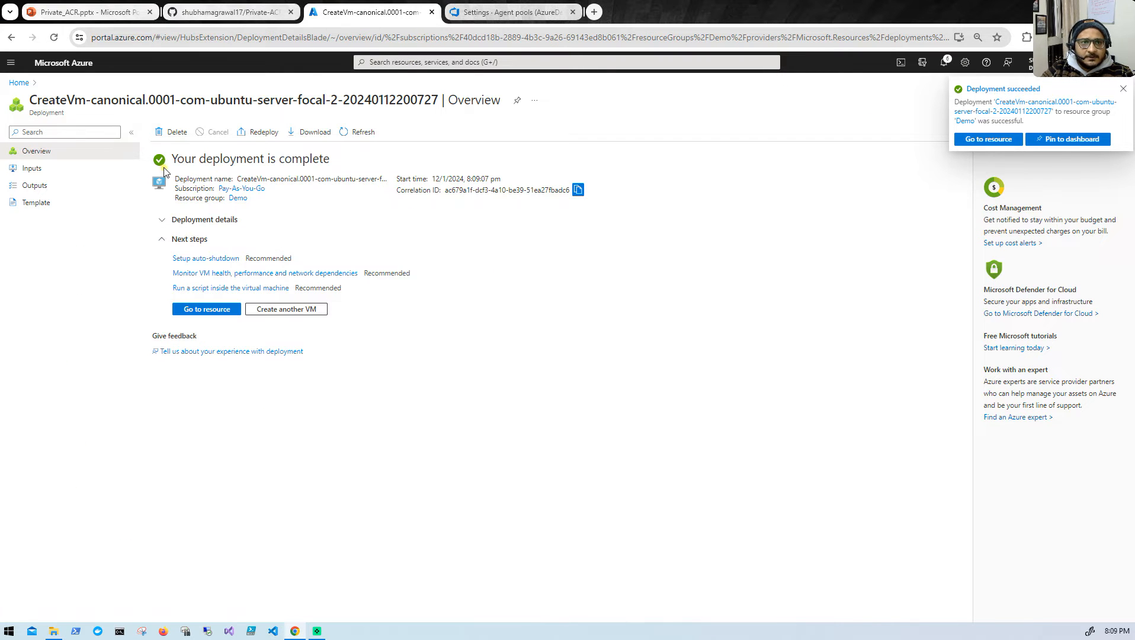
pyautogui.click(186, 309)
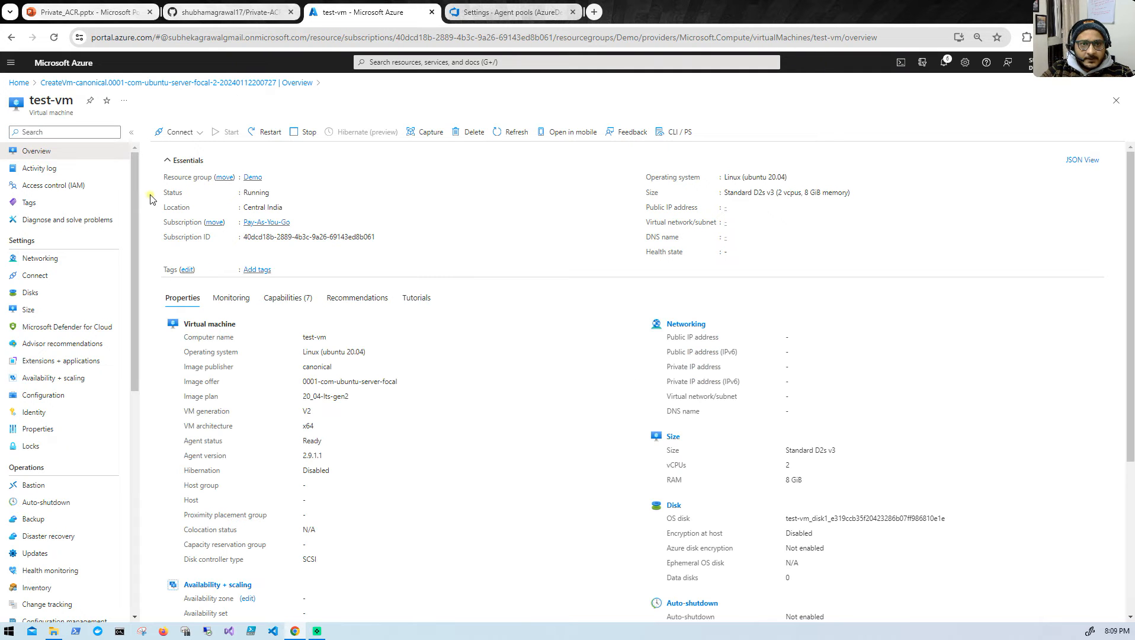
# - Find the VM connection instruction in the GitHub README and open a Command Prompt as administrator beside it
pyautogui.click(197, 12)
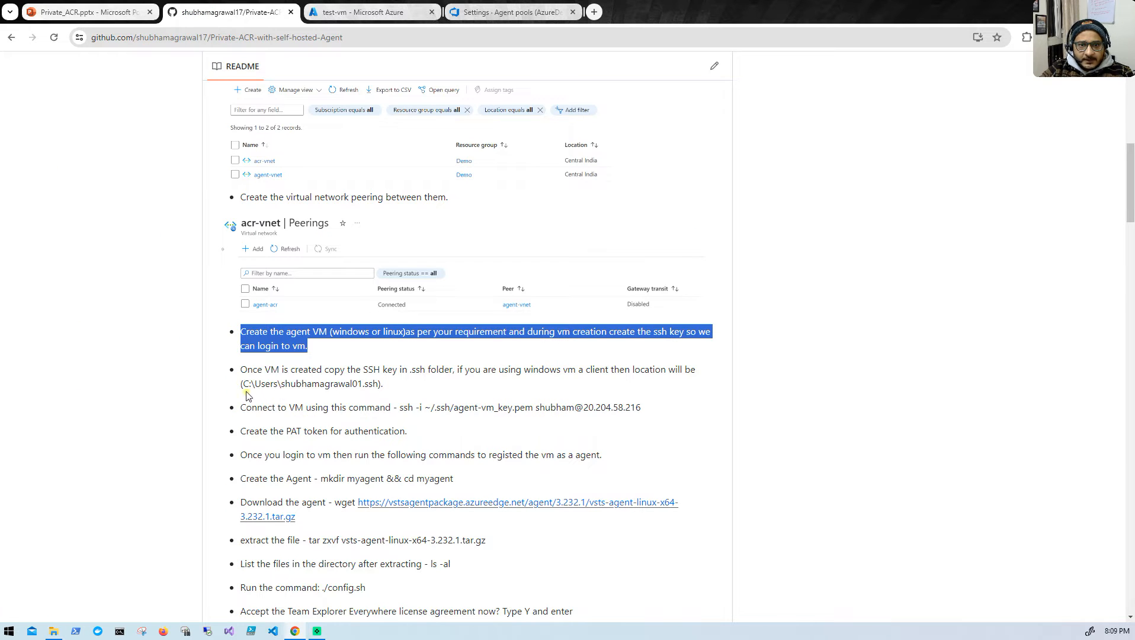
pyautogui.moveTo(237, 409); pyautogui.dragTo(375, 411)
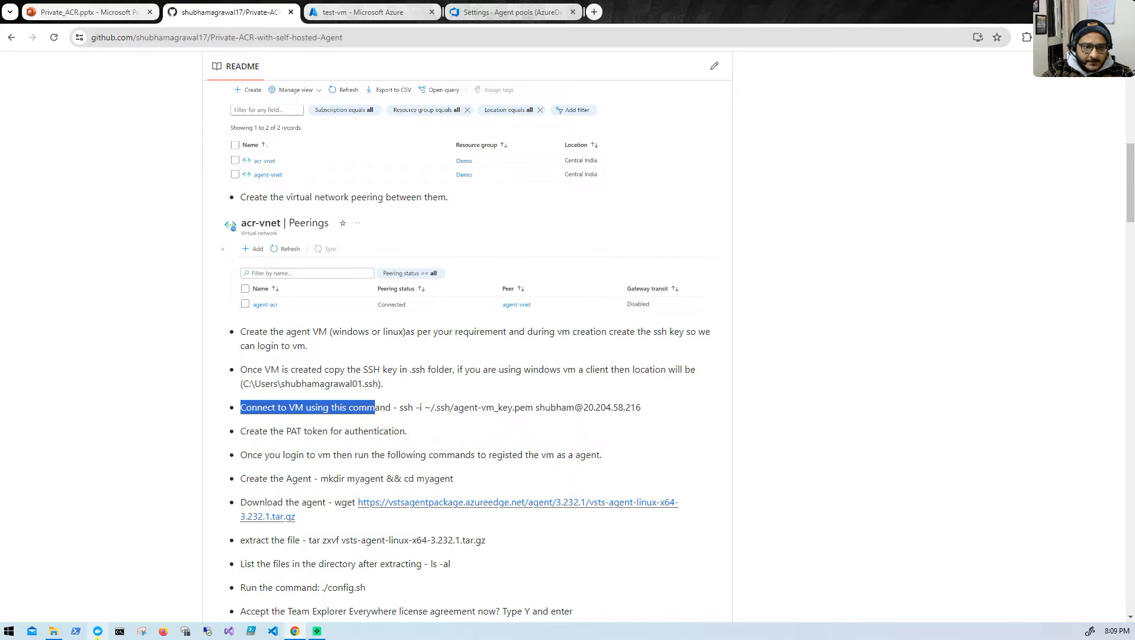
pyautogui.click(119, 631)
pyautogui.rightClick(119, 632)
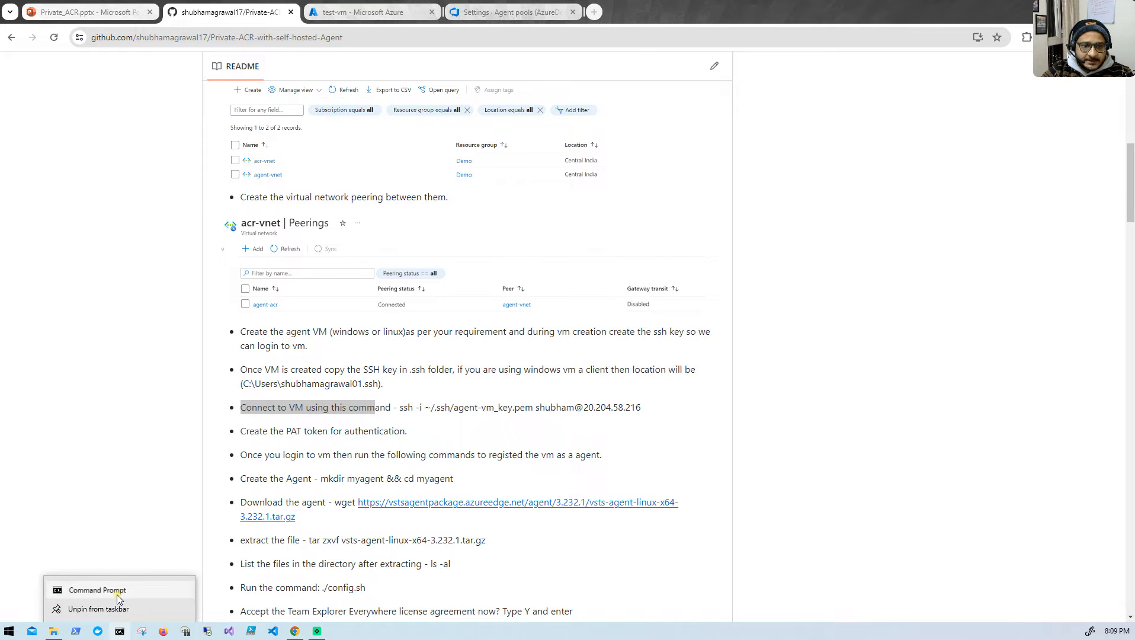
pyautogui.rightClick(125, 588)
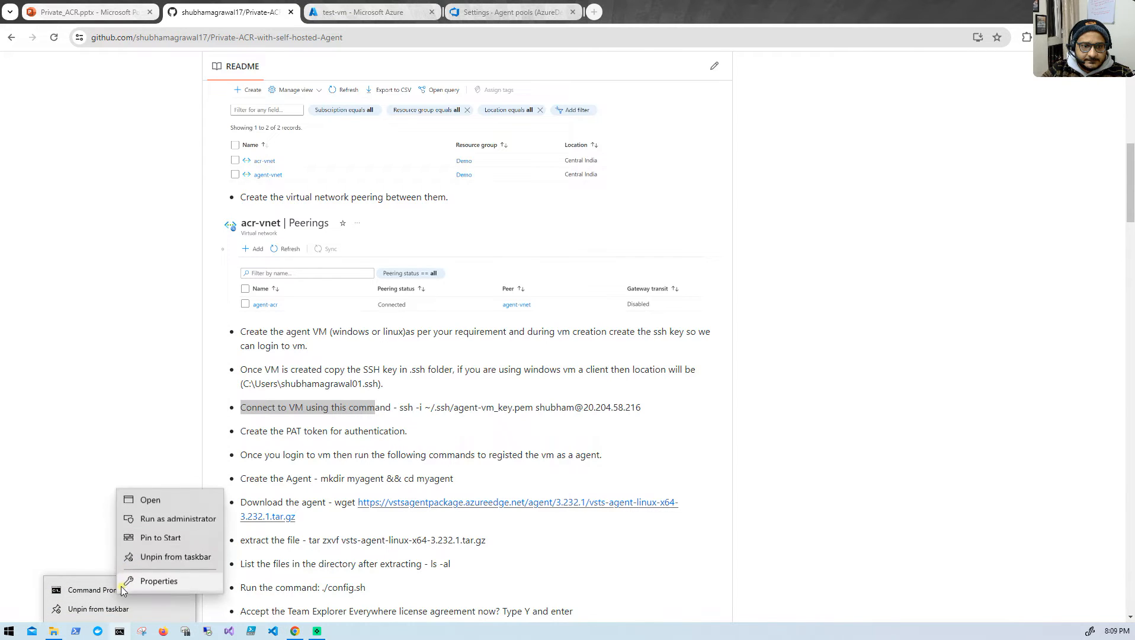
pyautogui.click(162, 523)
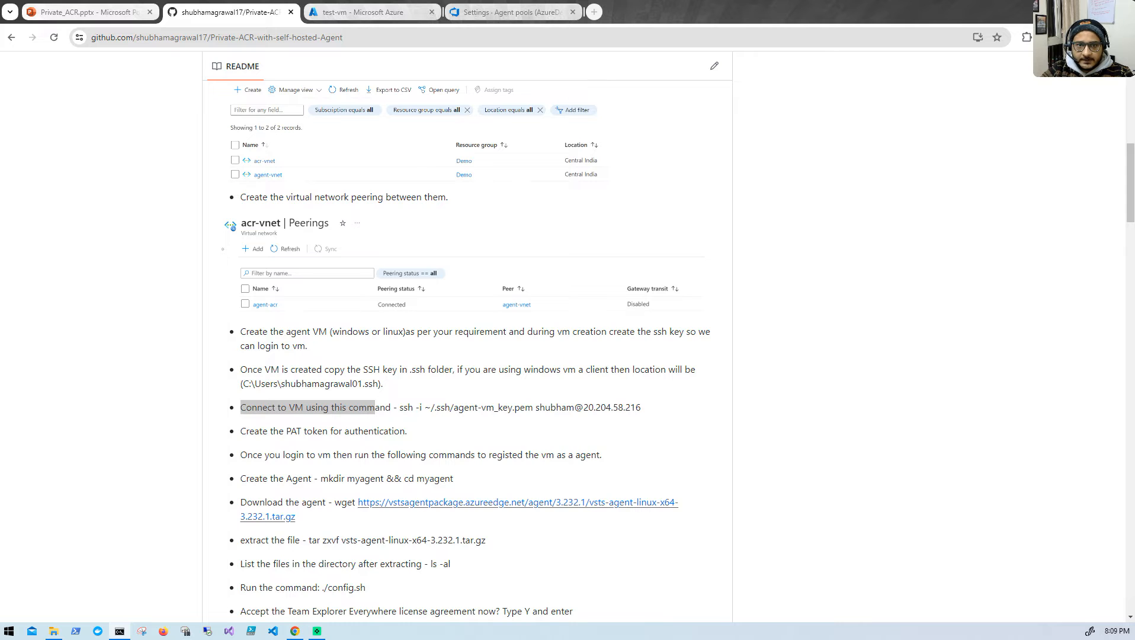
pyautogui.moveTo(870, 300); pyautogui.dragTo(991, 228)
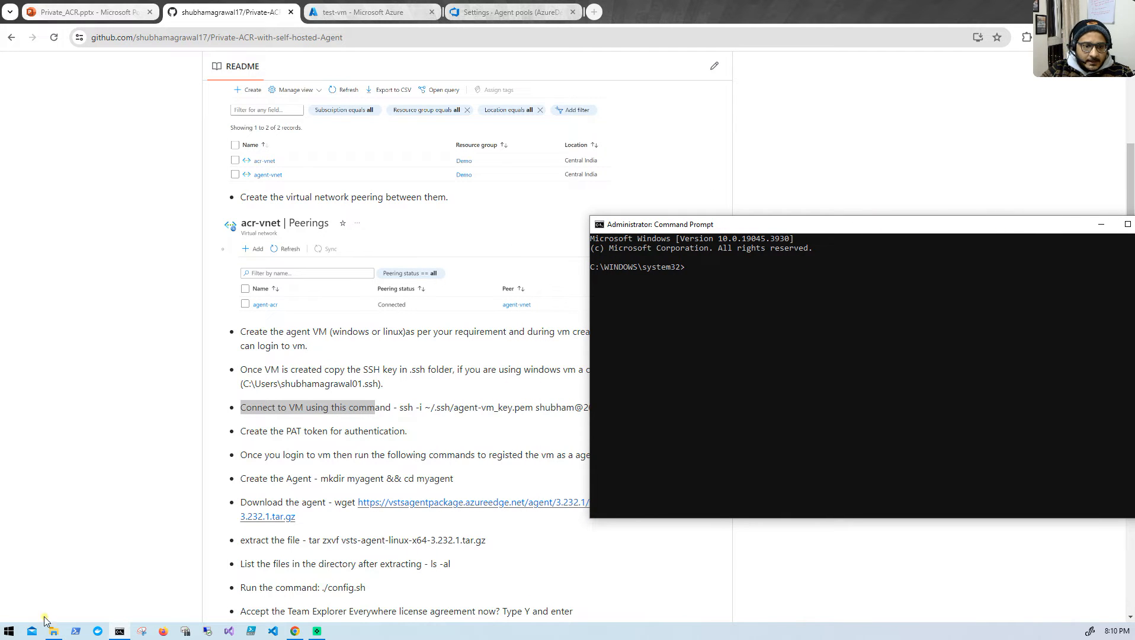
# - Copy the full file name test-vm_key.pem from the .ssh folder and paste it into a new Notepad document
pyautogui.click(53, 631)
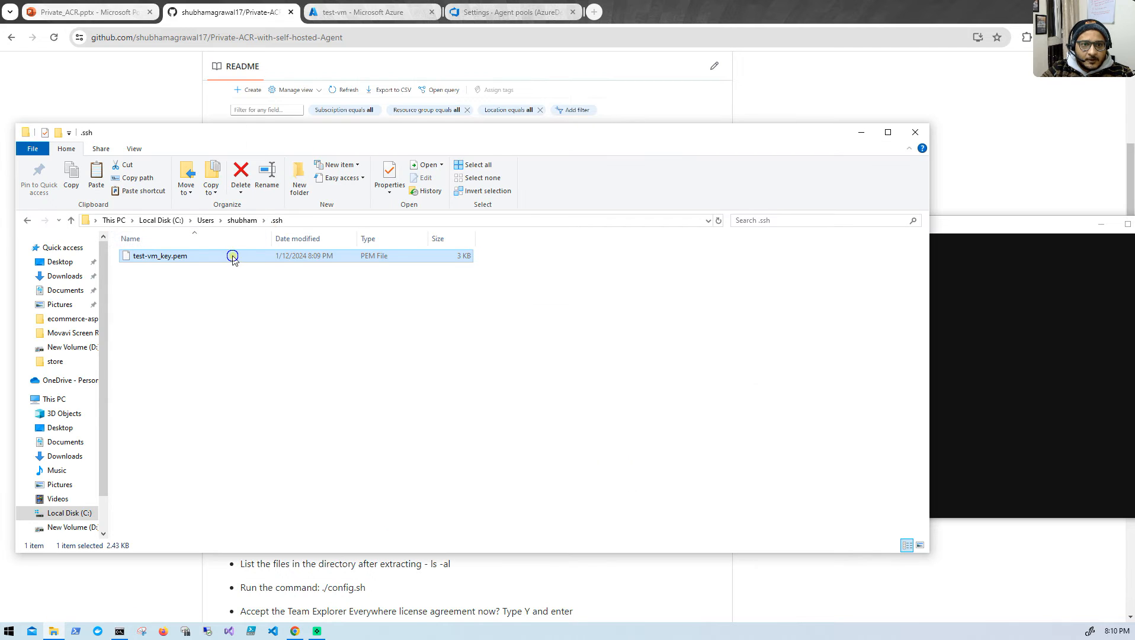
pyautogui.rightClick(231, 255)
pyautogui.click(255, 447)
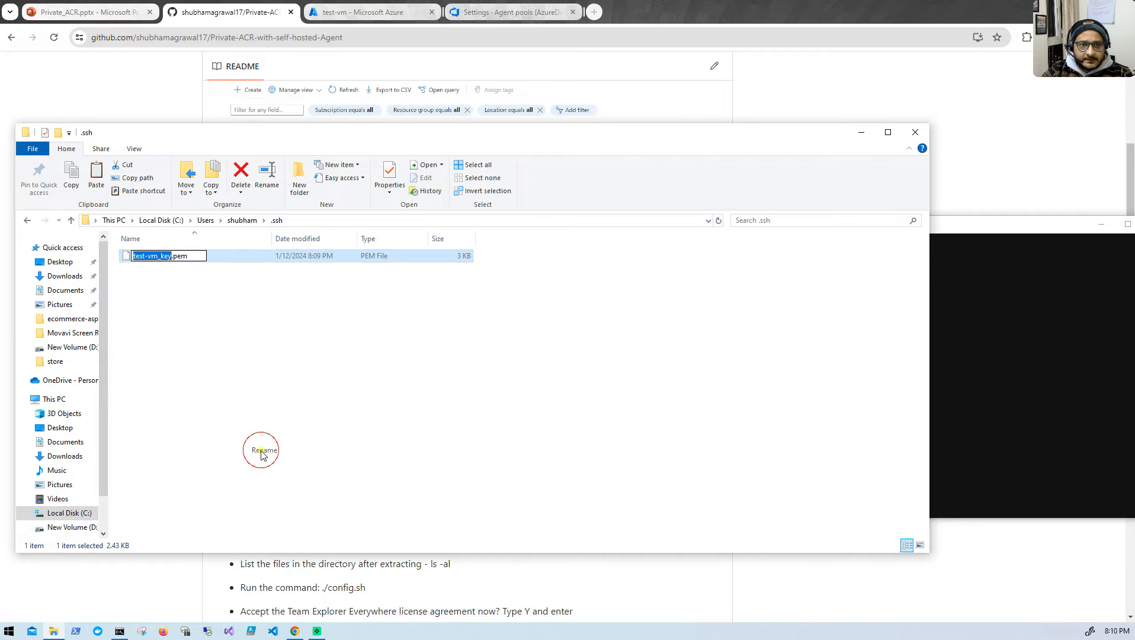
pyautogui.hotkey('ctrl', 'a')
pyautogui.hotkey('ctrl', 'c')
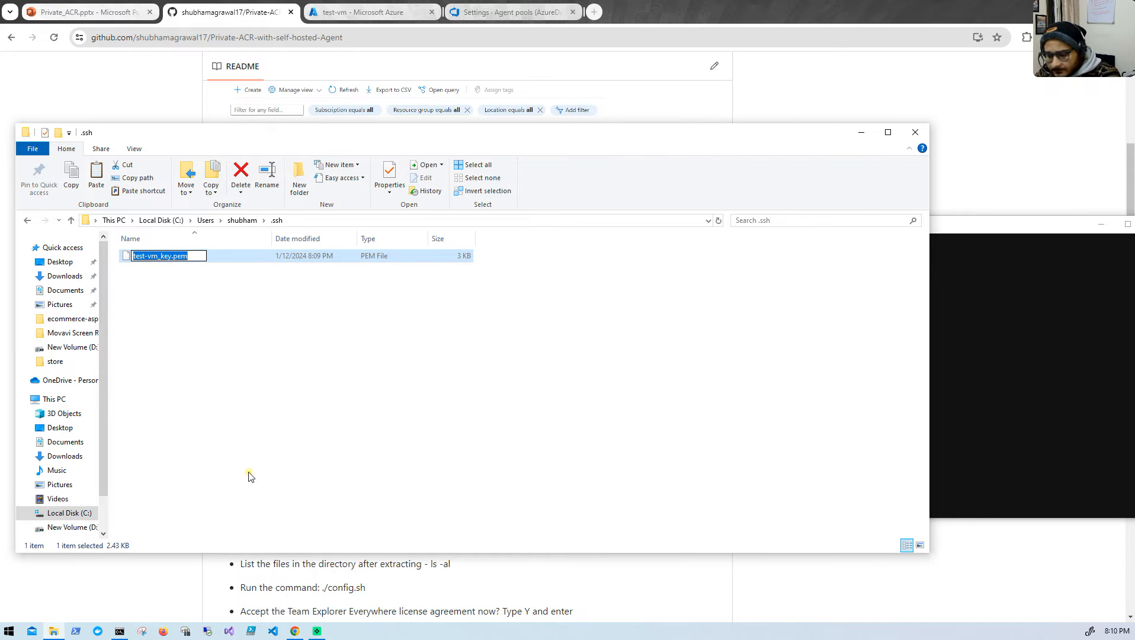
pyautogui.click(271, 440)
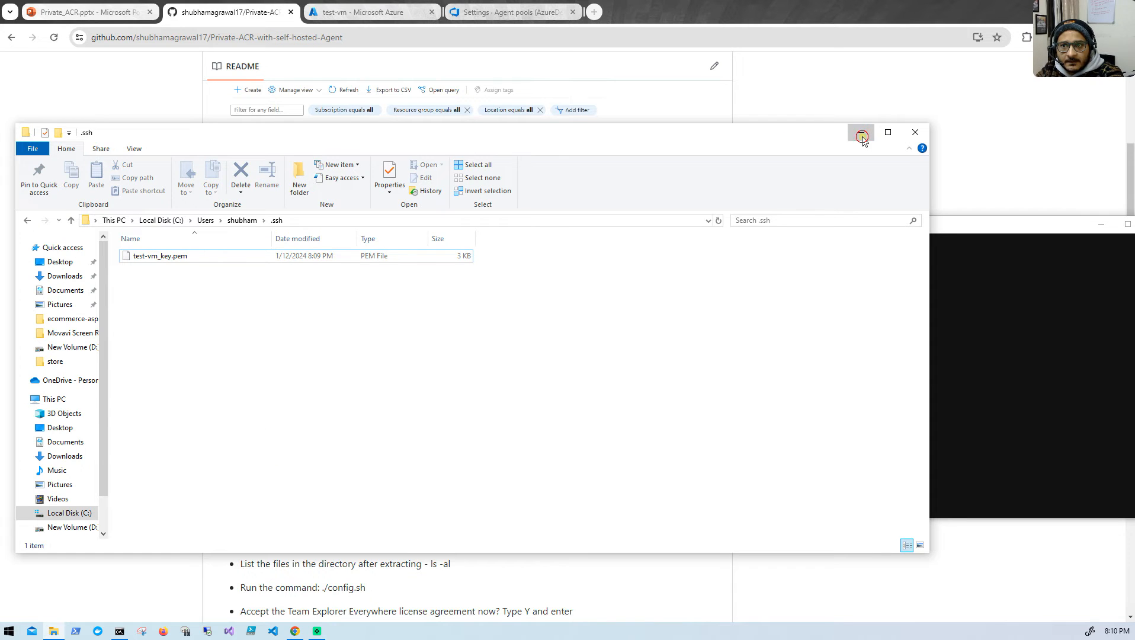
pyautogui.click(862, 132)
pyautogui.click(2, 638)
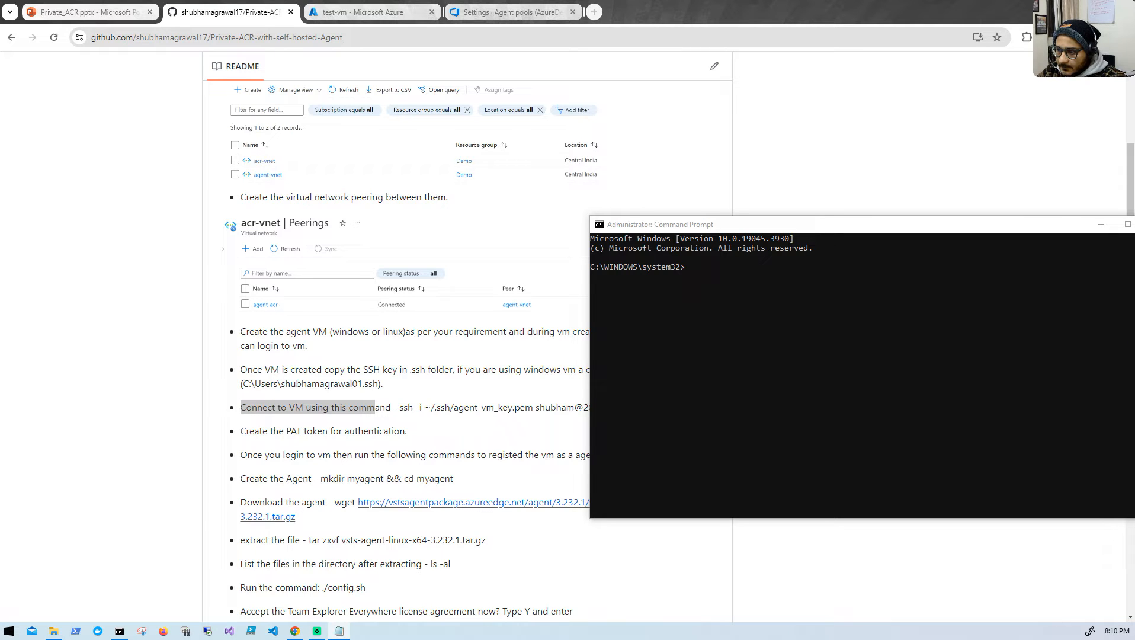
pyautogui.moveTo(1, 89); pyautogui.dragTo(581, 189)
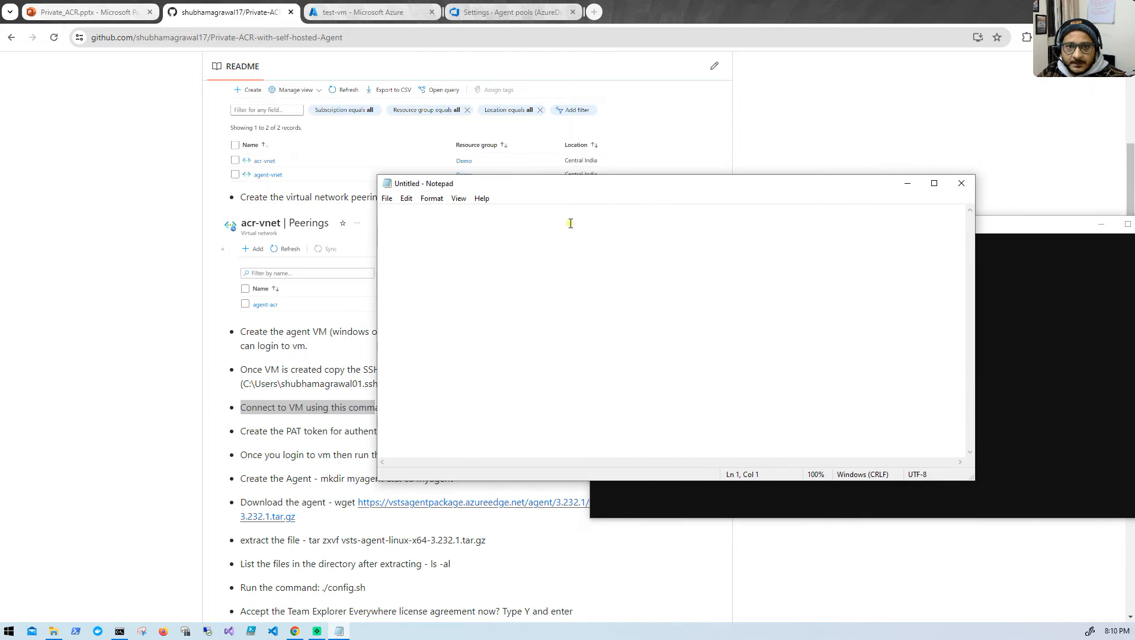
pyautogui.hotkey('ctrl', 'v')
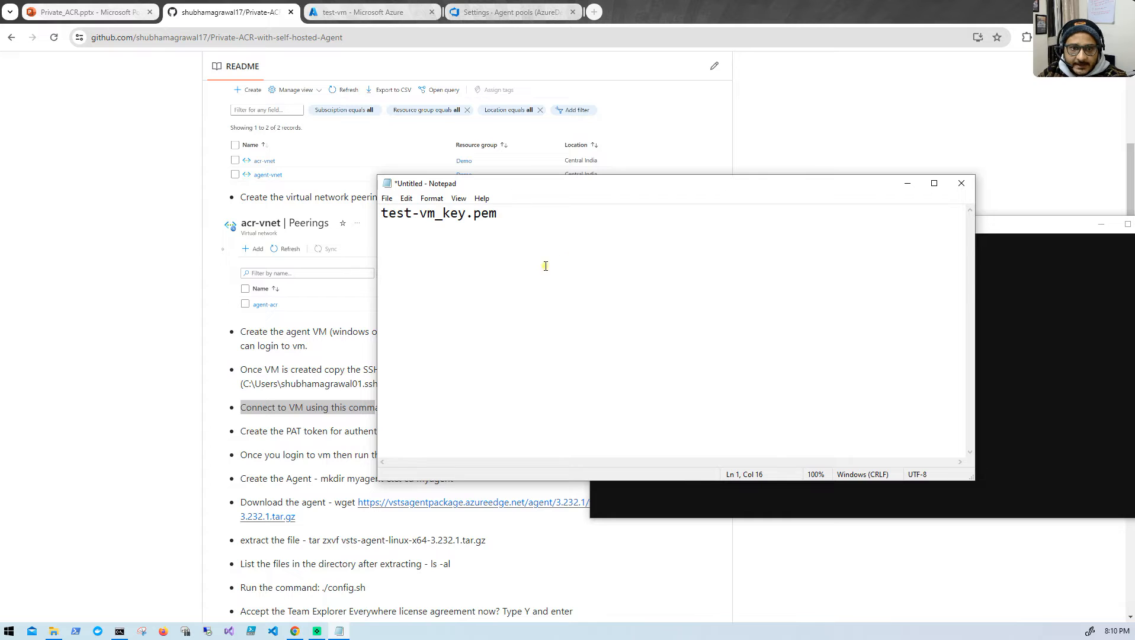
# - Copy the README's ssh -i ~/.ssh/agent-vm_key.pem connection command and paste it below the key file name in Notepad
pyautogui.click(312, 411)
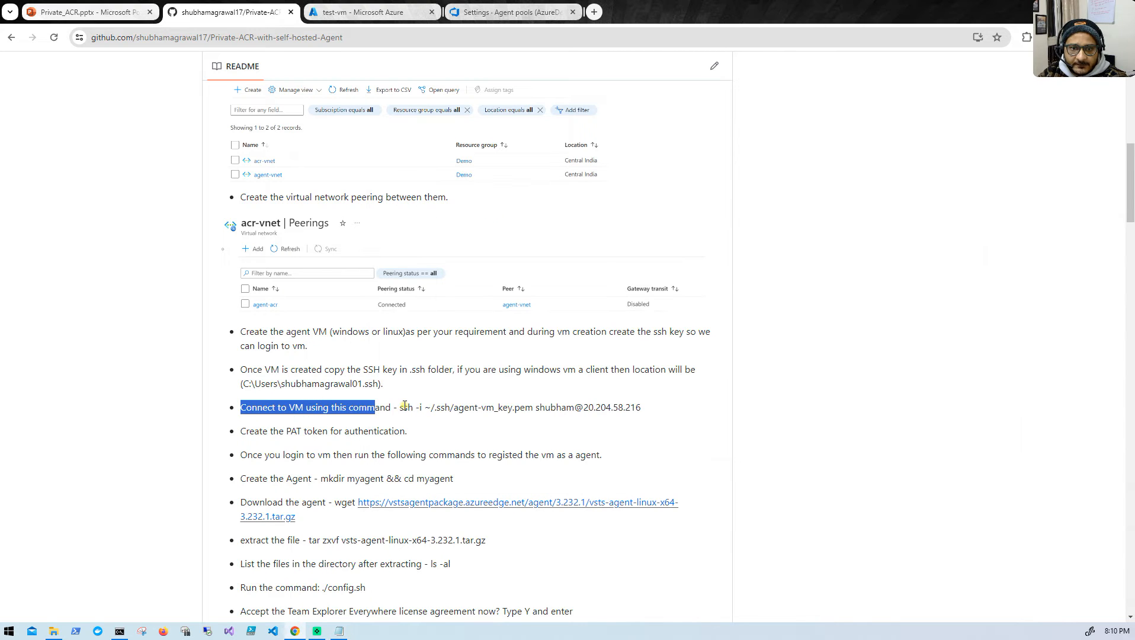
pyautogui.moveTo(402, 404); pyautogui.dragTo(403, 407)
pyautogui.click(355, 408)
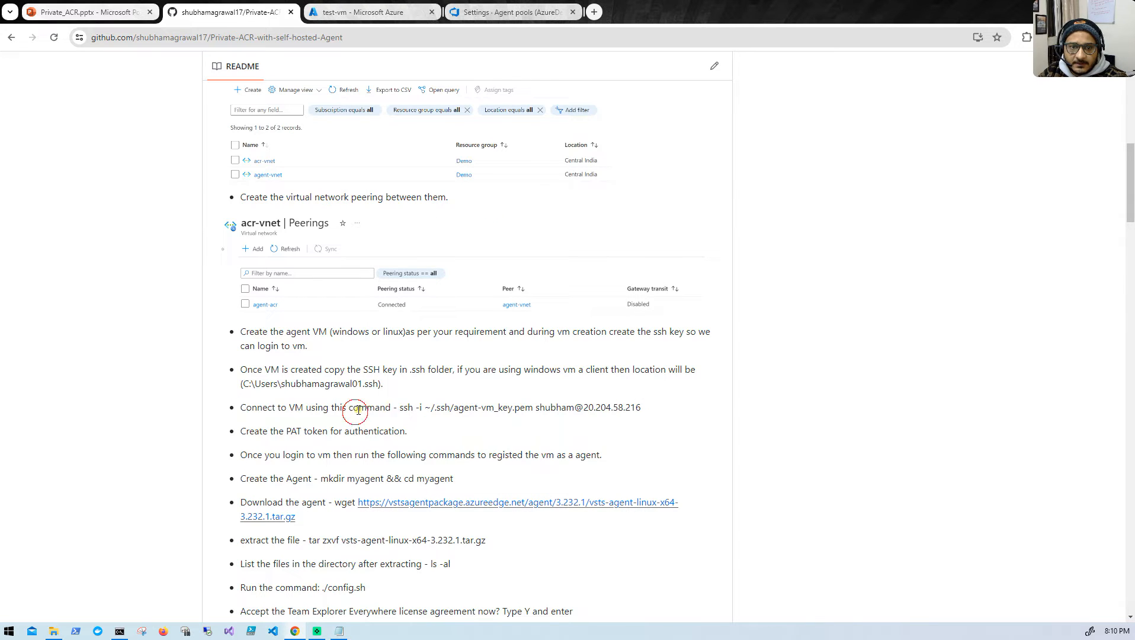
pyautogui.doubleClick(397, 407)
pyautogui.click(393, 406)
pyautogui.moveTo(400, 407); pyautogui.dragTo(645, 408)
pyautogui.hotkey('ctrl', 'c')
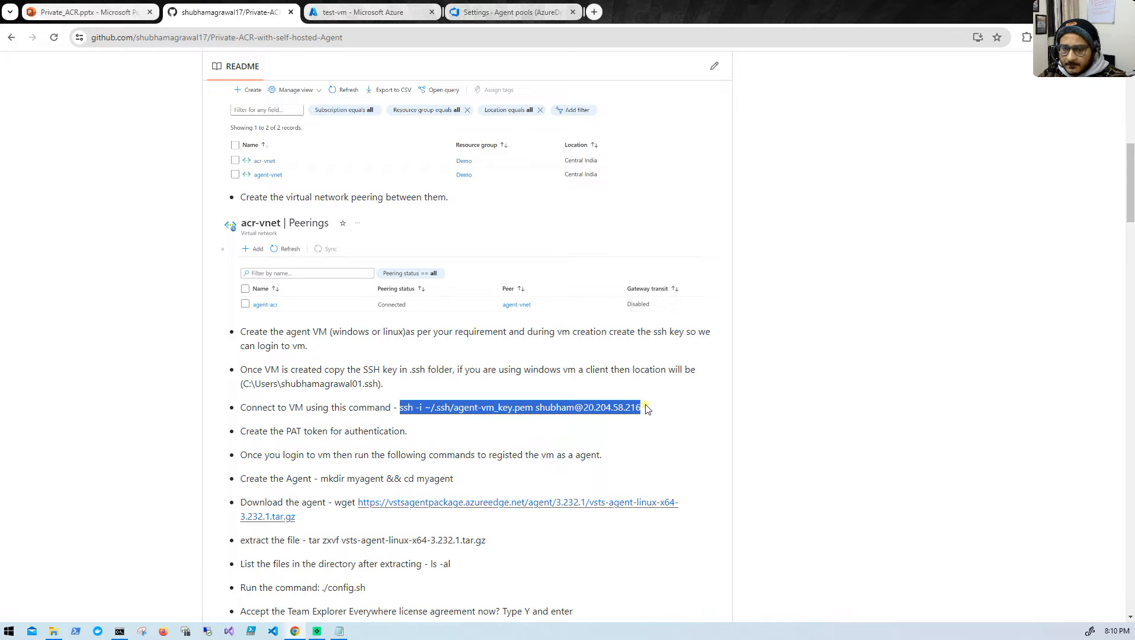
pyautogui.click(346, 632)
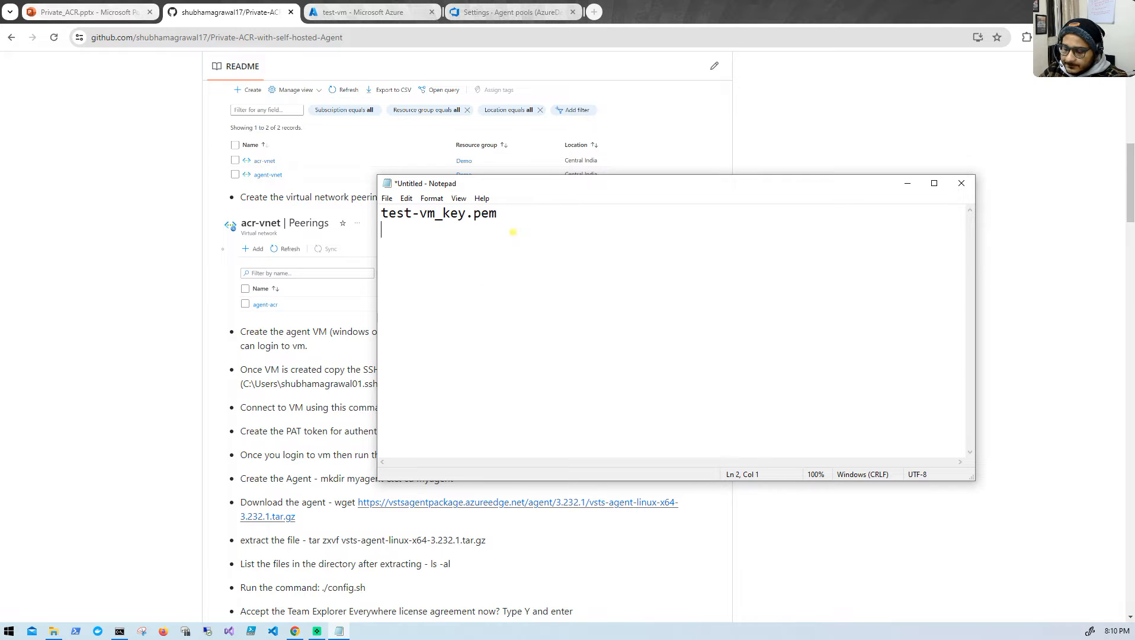
pyautogui.press('Return')
pyautogui.hotkey('ctrl', 'v')
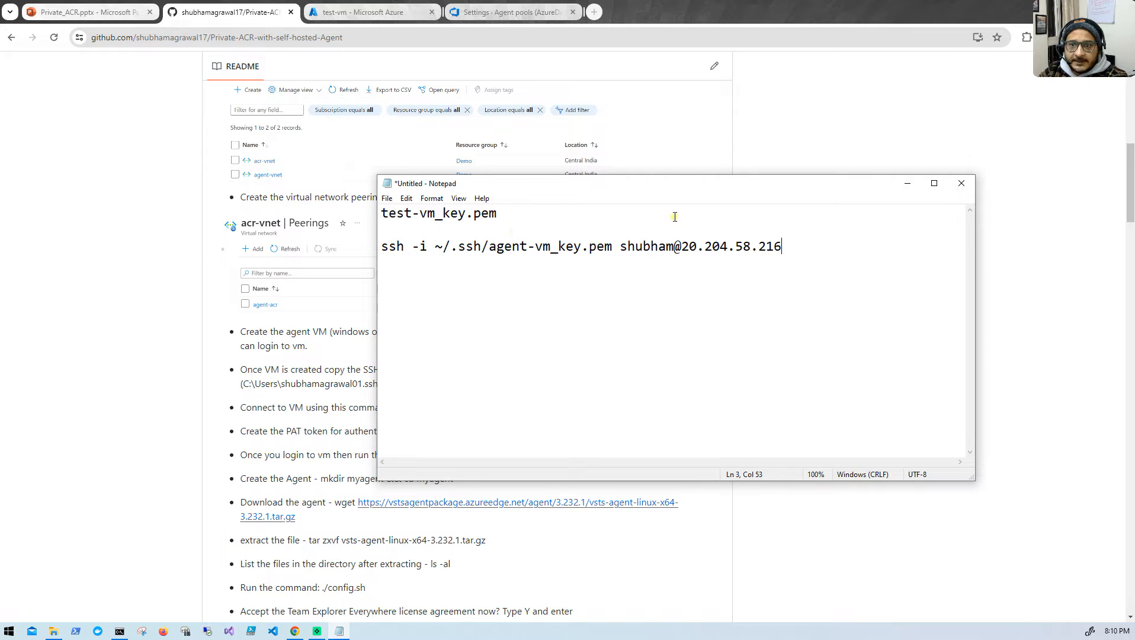
# - Replace the IP address in the Notepad SSH command with test-vm's public IP address 20.193.243.157, copied from the Azure portal
pyautogui.moveTo(691, 247); pyautogui.dragTo(787, 243)
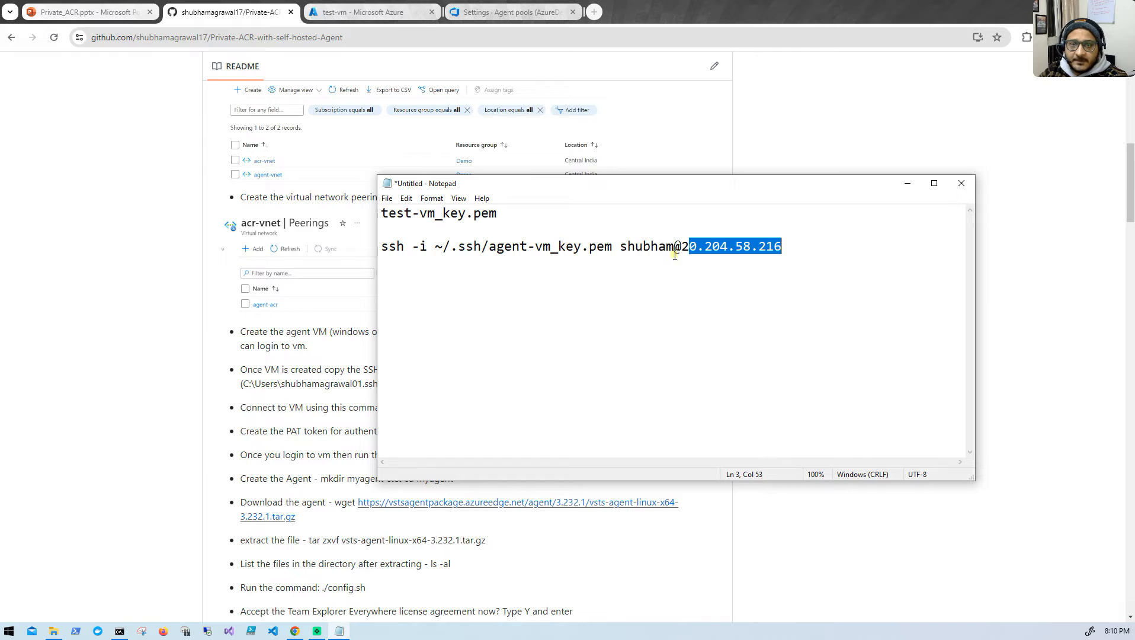
pyautogui.click(437, 13)
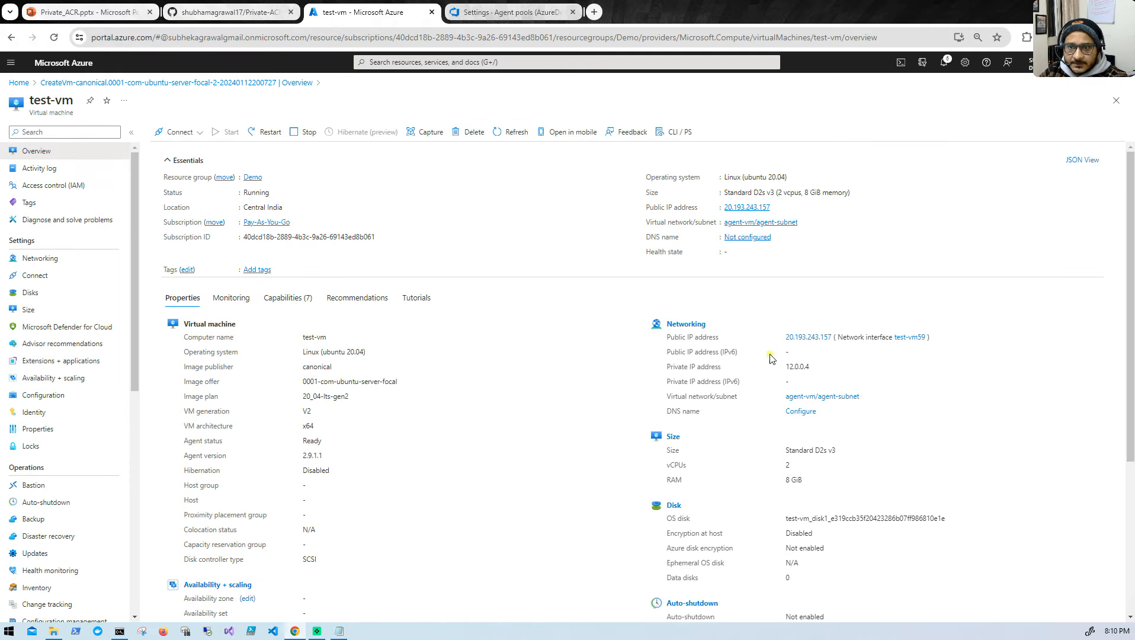
pyautogui.click(776, 207)
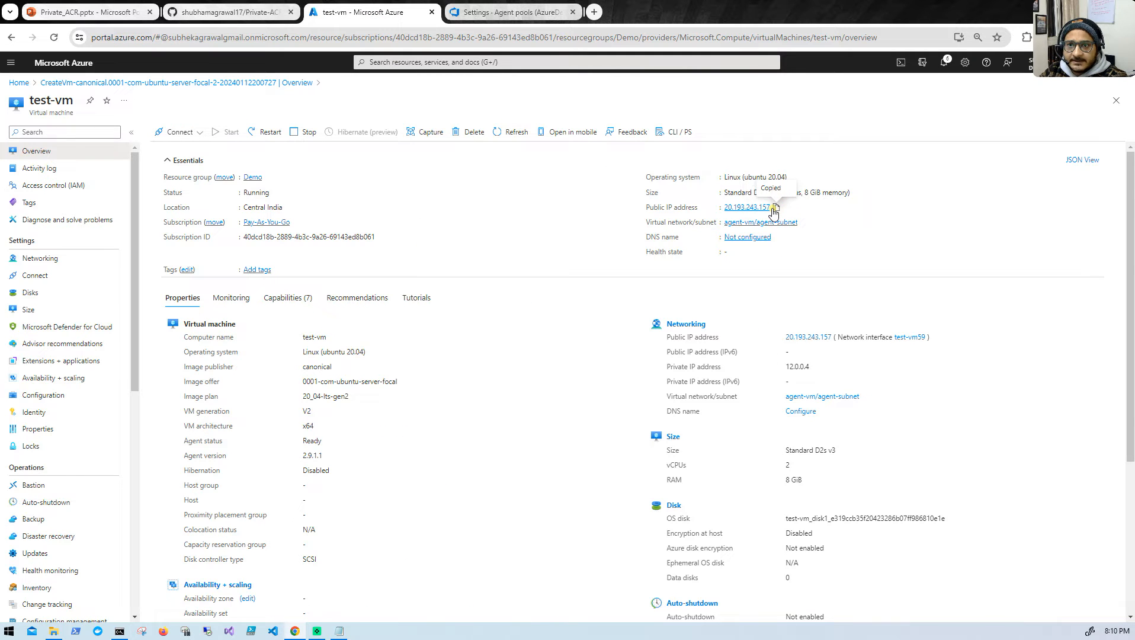
pyautogui.click(213, 8)
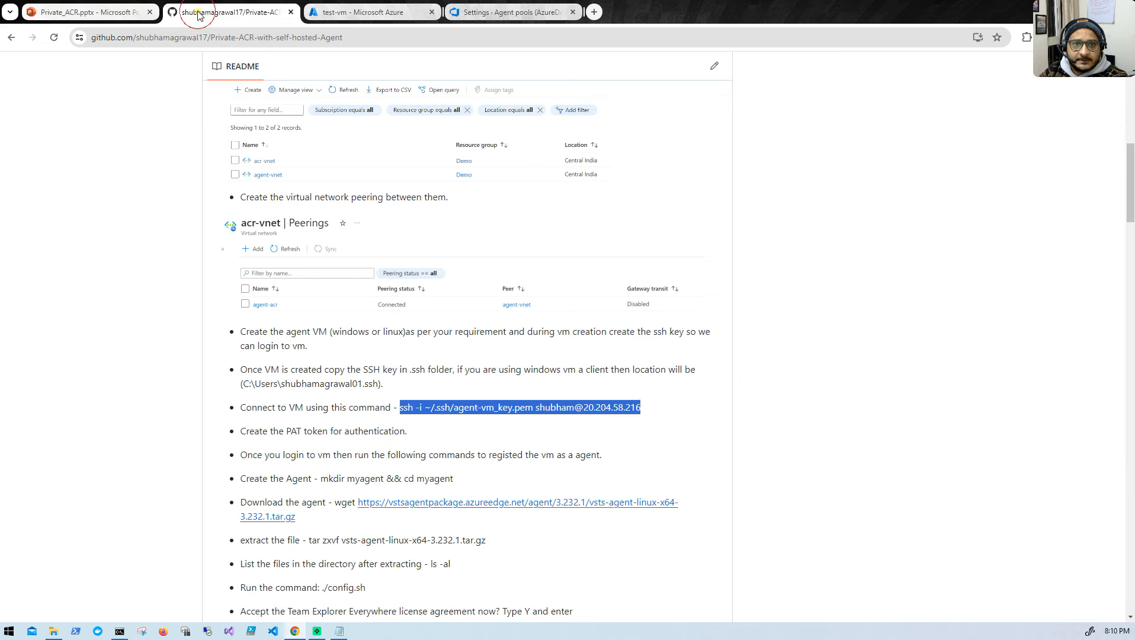
pyautogui.click(374, 13)
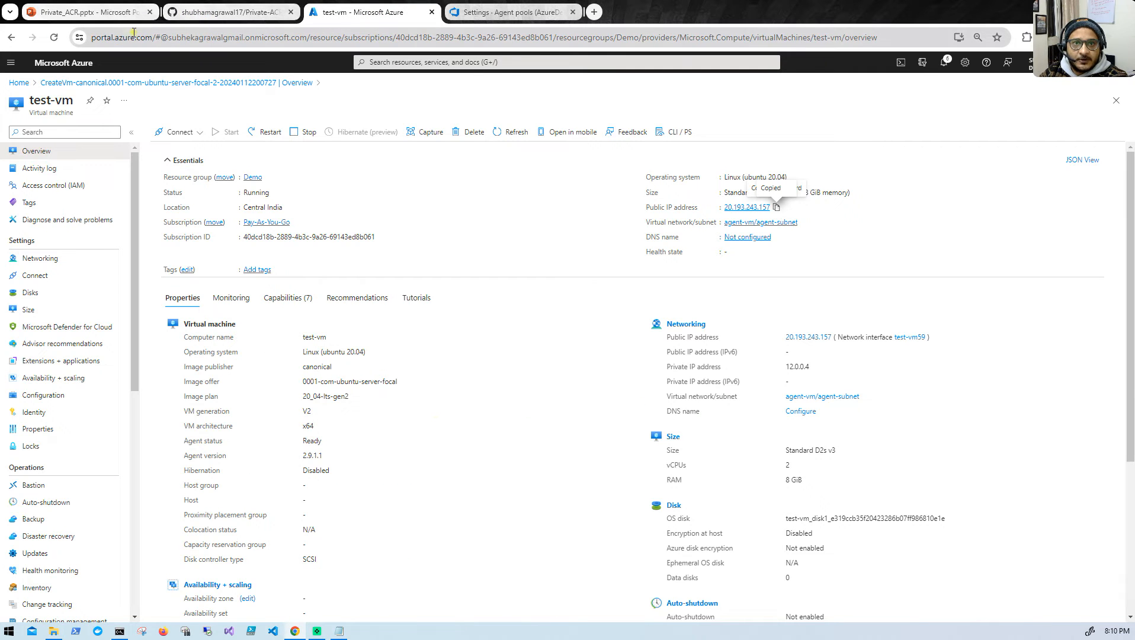
pyautogui.click(338, 631)
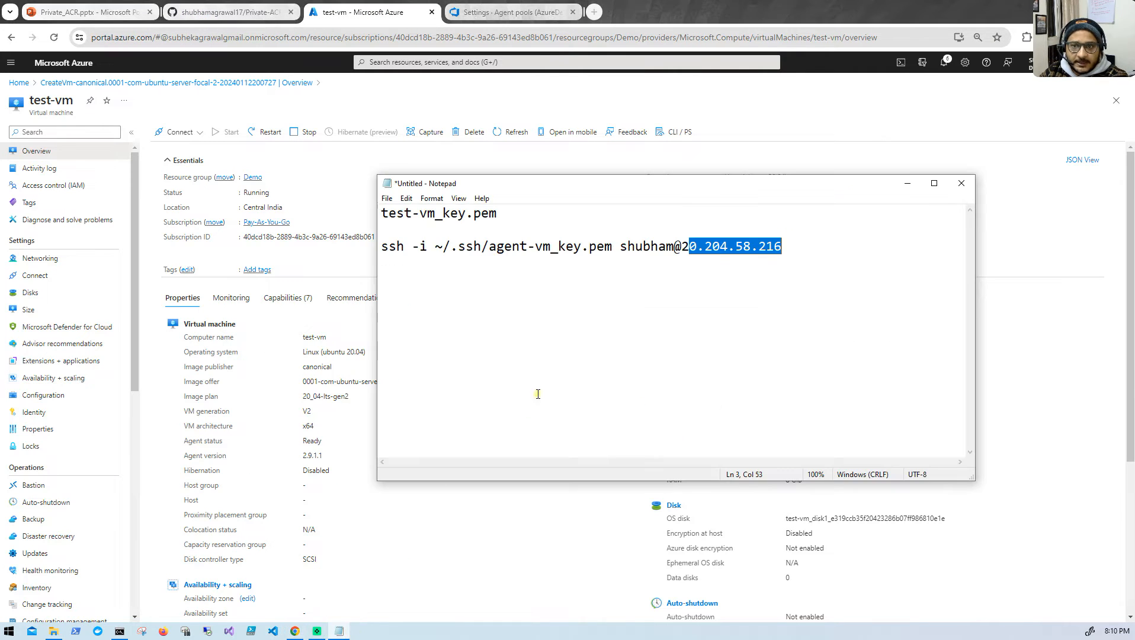
pyautogui.hotkey('ctrl', 'v')
pyautogui.click(690, 247)
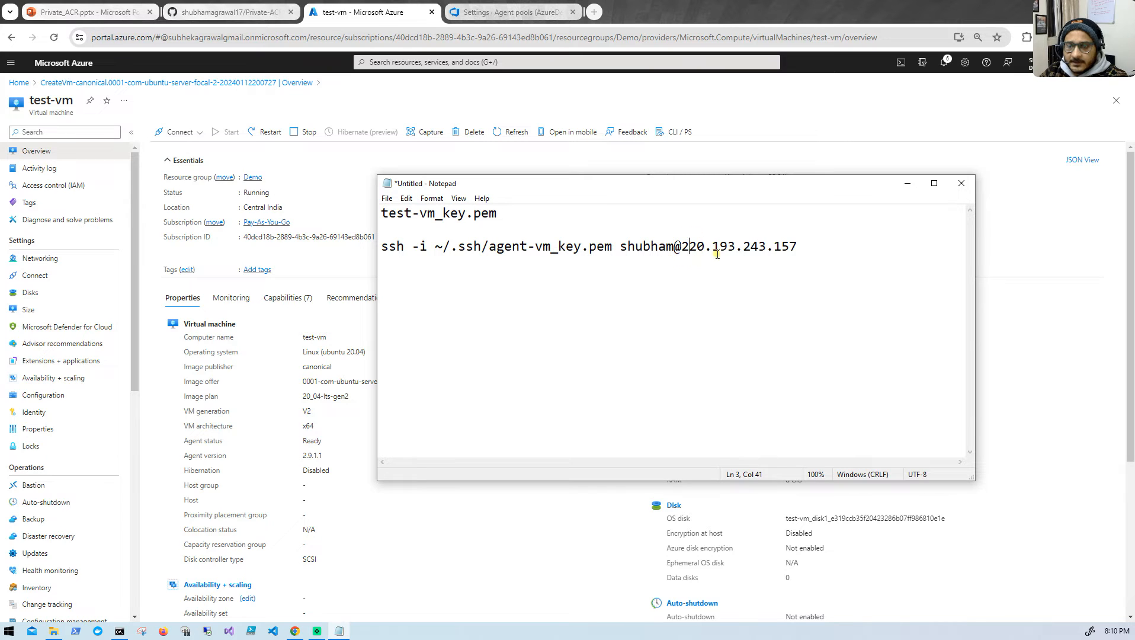
pyautogui.press('BackSpace')
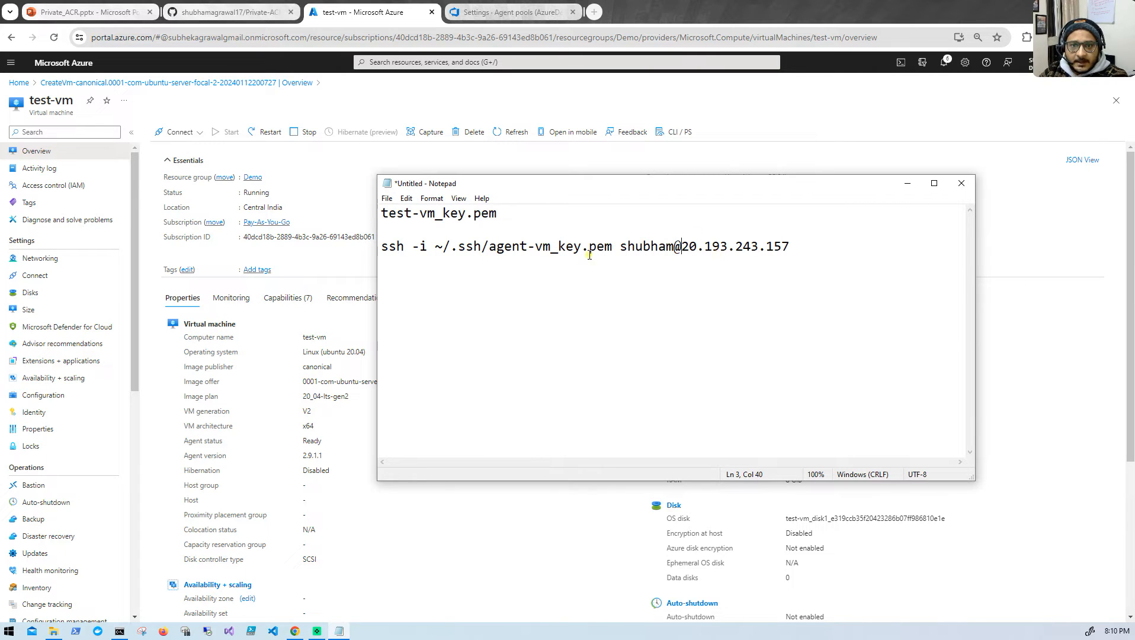
# - Replace the key file name in the Notepad SSH command with test-vm_key.pem
pyautogui.moveTo(498, 214); pyautogui.dragTo(384, 221)
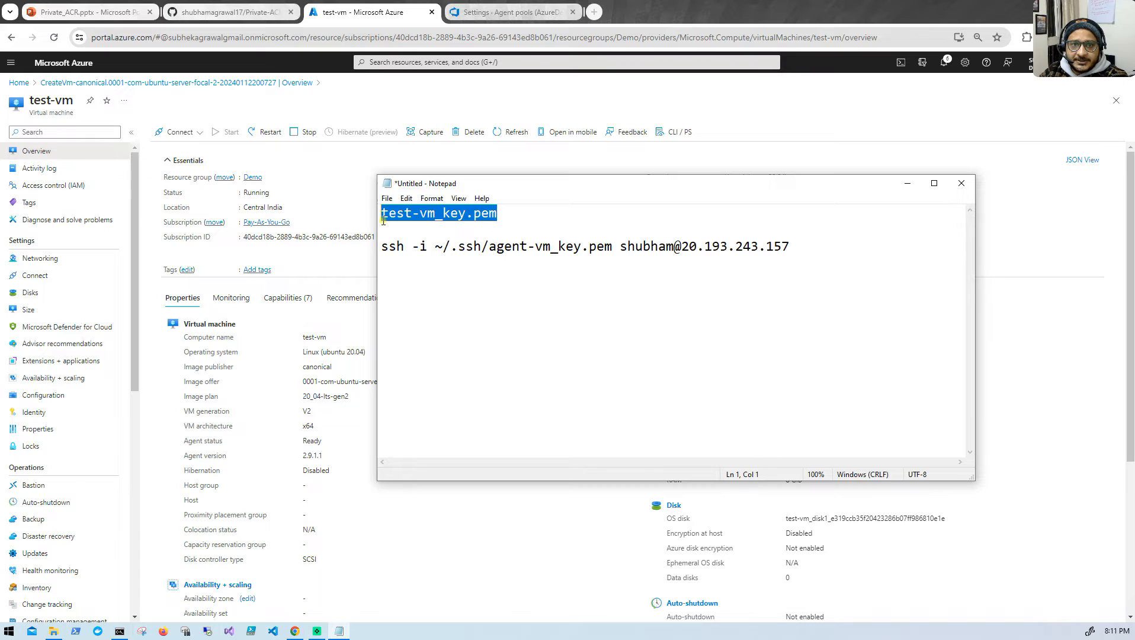
pyautogui.moveTo(490, 248); pyautogui.dragTo(613, 248)
pyautogui.hotkey('ctrl', 'v')
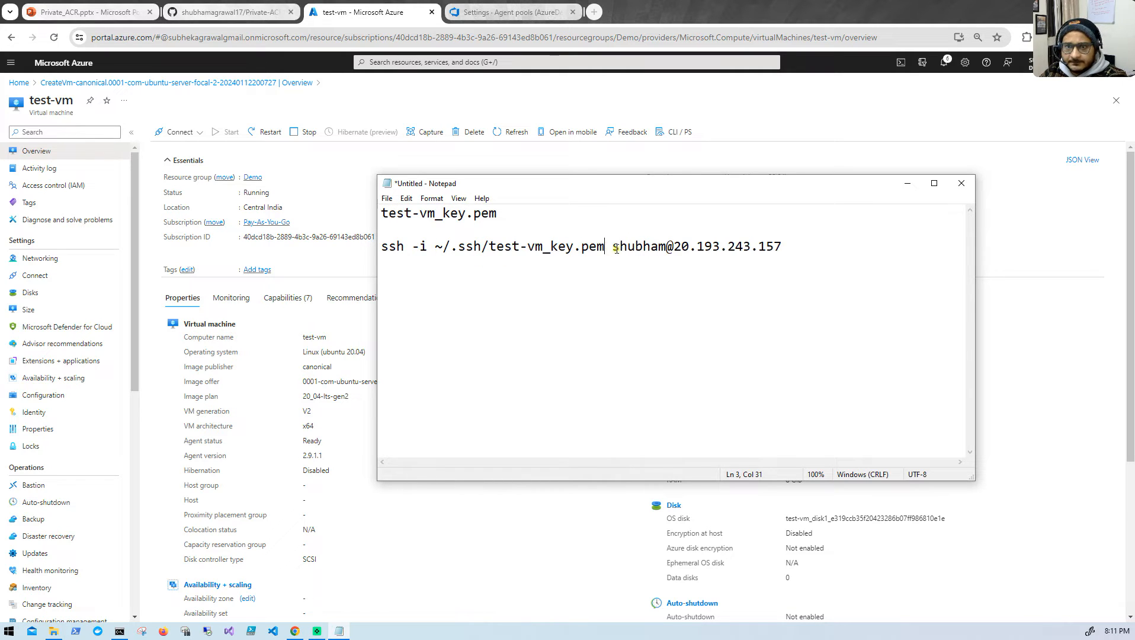
# - Copy the completed SSH command from Notepad and run it in the administrator Command Prompt
pyautogui.moveTo(781, 246); pyautogui.dragTo(358, 239)
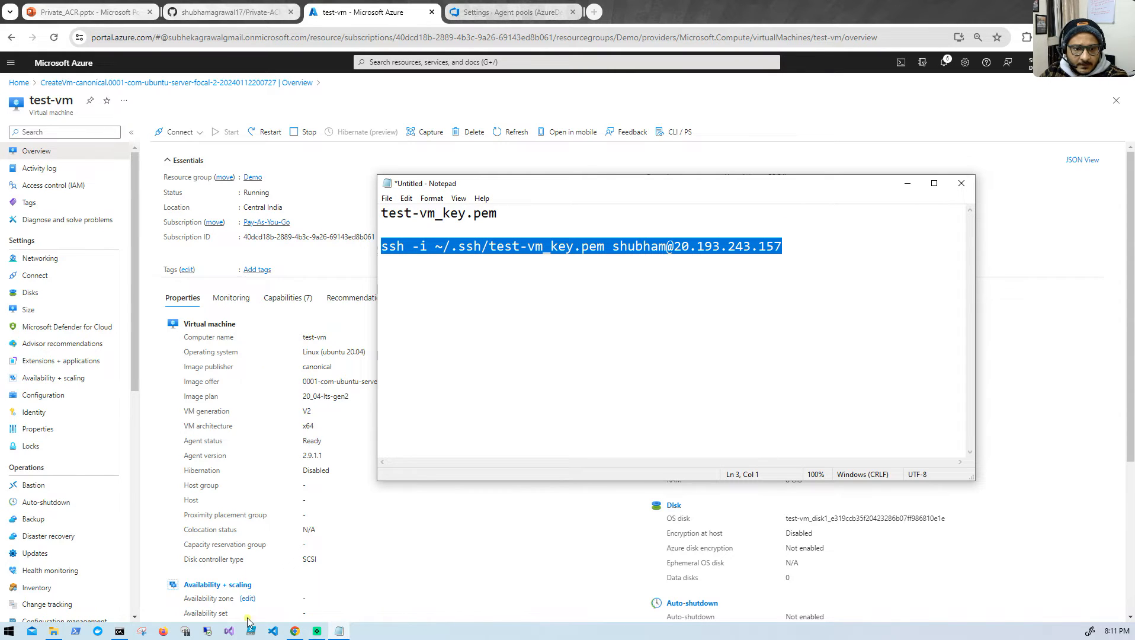
pyautogui.click(119, 631)
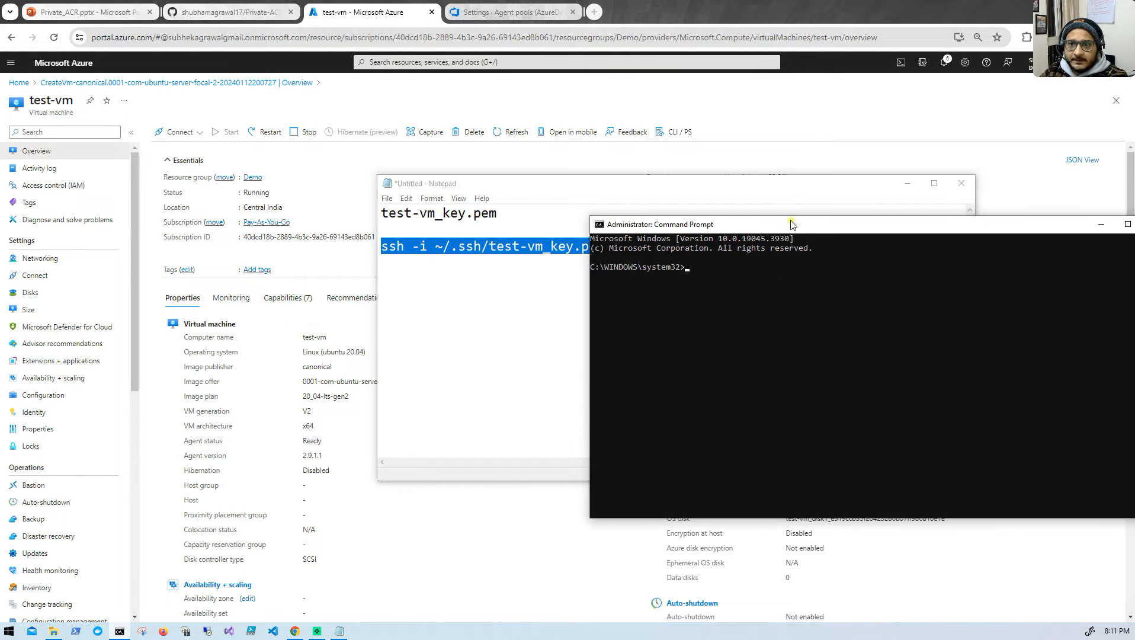
pyautogui.moveTo(780, 228); pyautogui.dragTo(518, 200)
pyautogui.rightClick(514, 253)
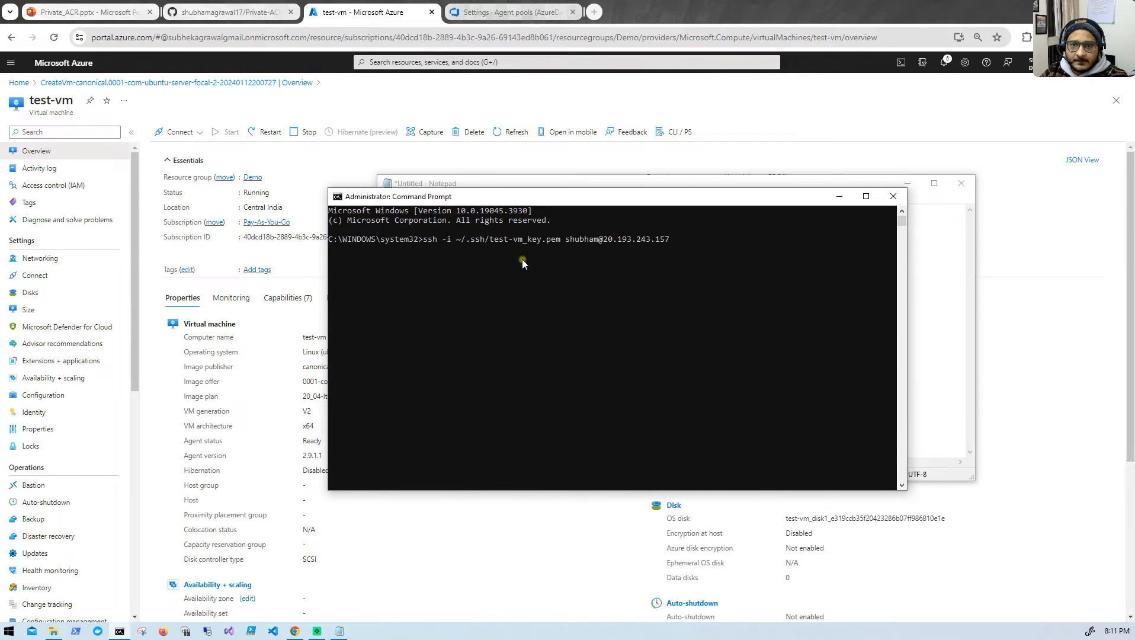
pyautogui.press('Return')
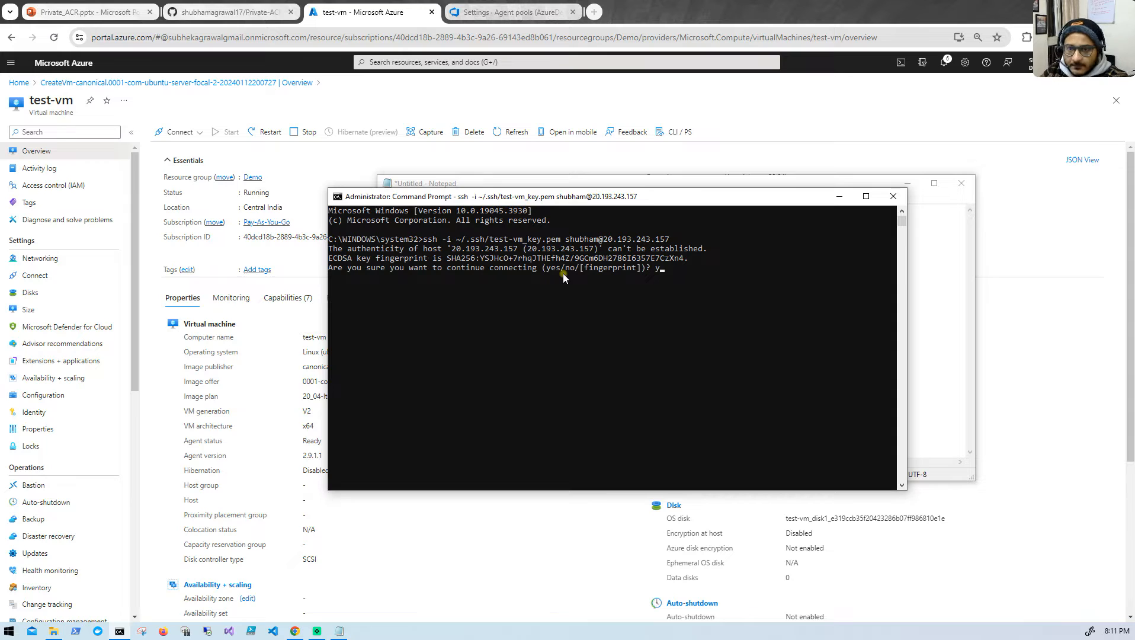
# - Accept the host's authenticity with Yes to log in to test-vm, and clear the terminal
pyautogui.press('Return')
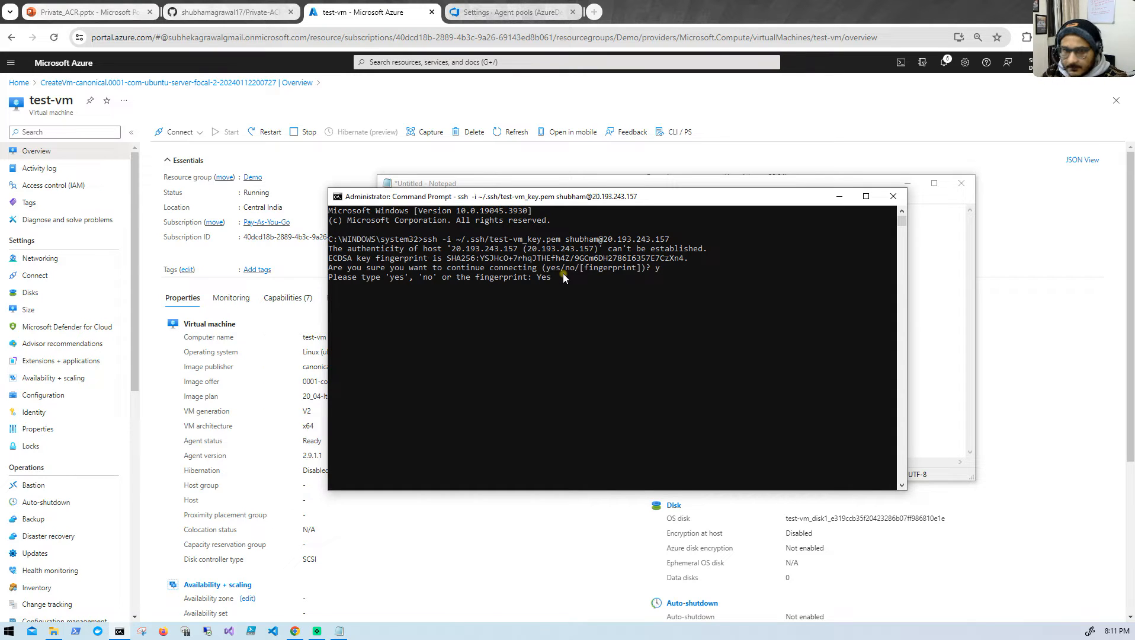
pyautogui.write('Yes')
pyautogui.press('Return')
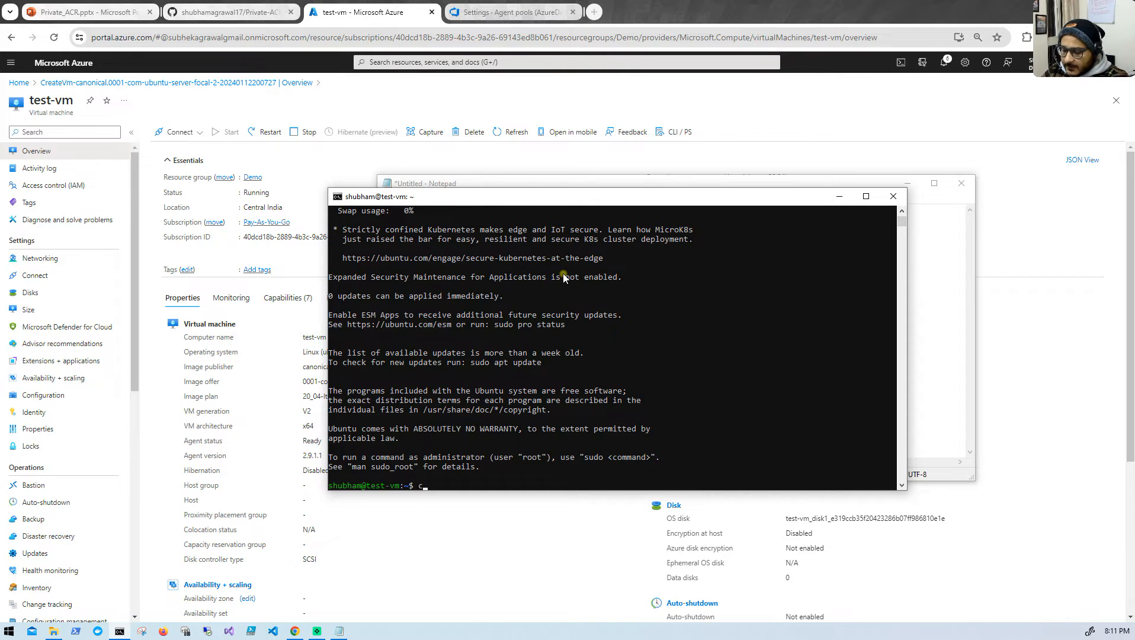
pyautogui.press('Return')
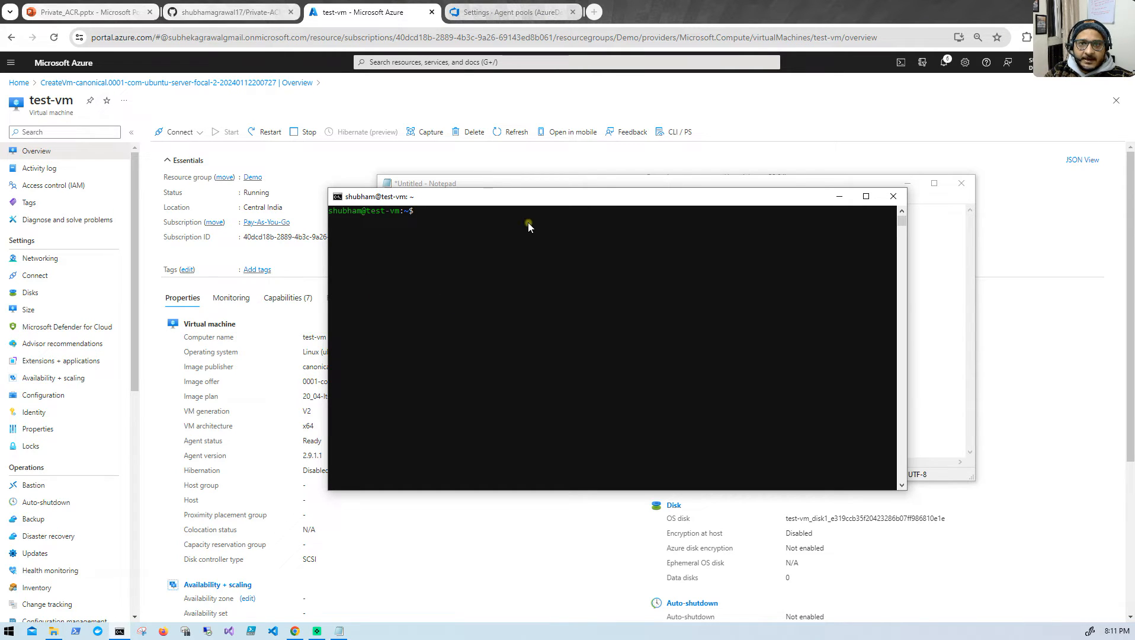
# - Read the GitHub README instruction that follows the VM connection command, about creating the PAT token for authentication
pyautogui.click(254, 13)
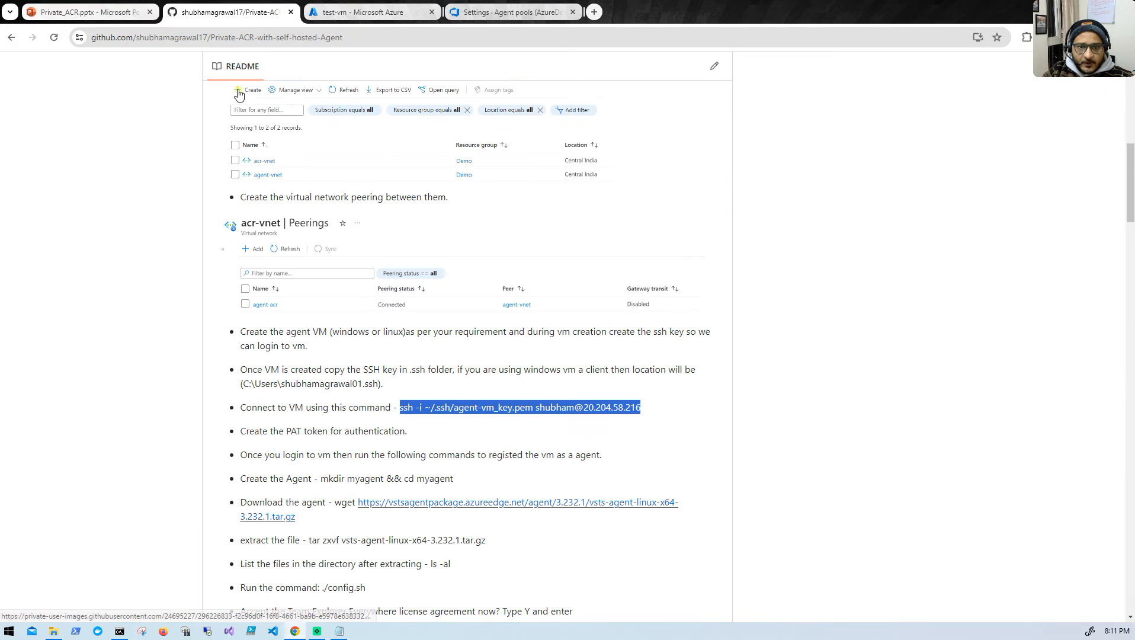
pyautogui.scroll(-1, 255, 403)
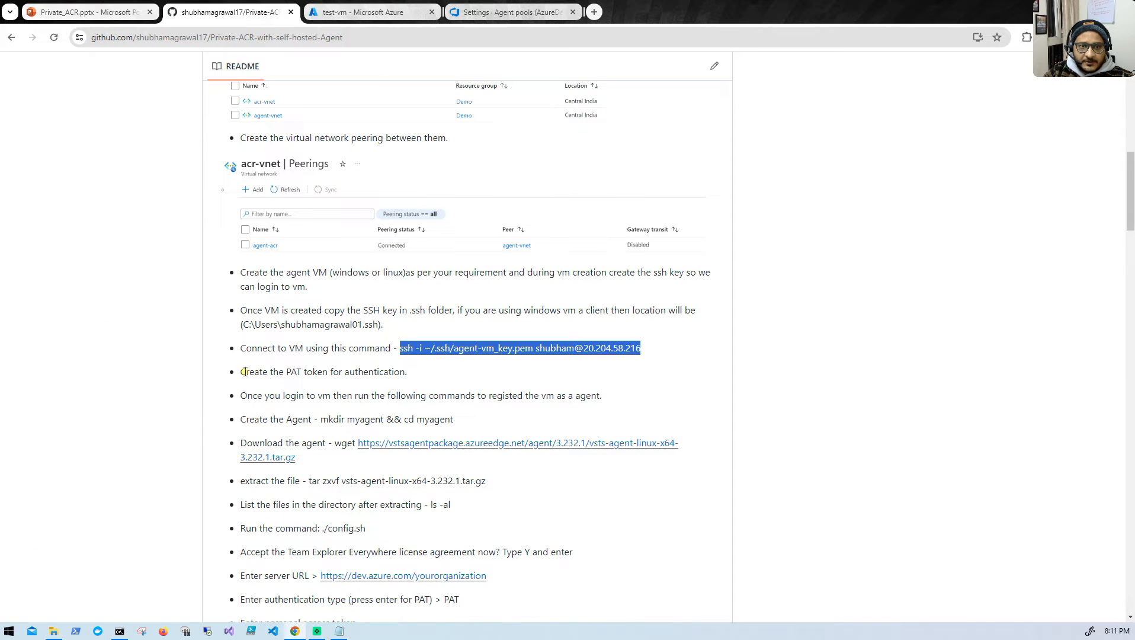
pyautogui.moveTo(240, 373); pyautogui.dragTo(419, 370)
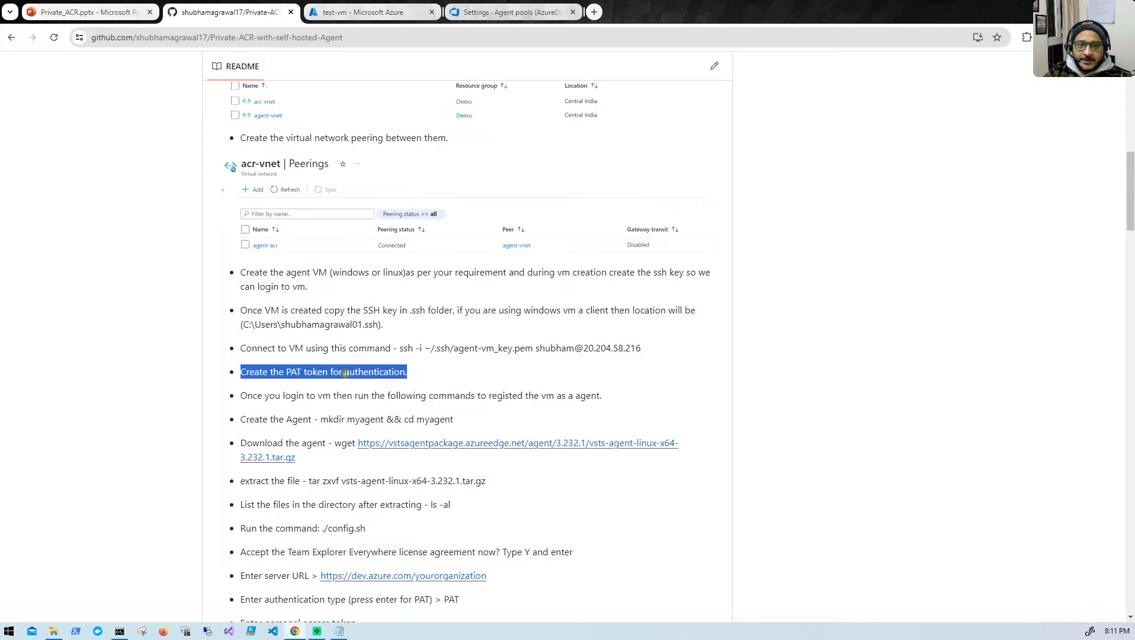
# - Switch to Azure DevOps and go from the agent pool settings to the AzureDevOps project's summary page
pyautogui.click(492, 13)
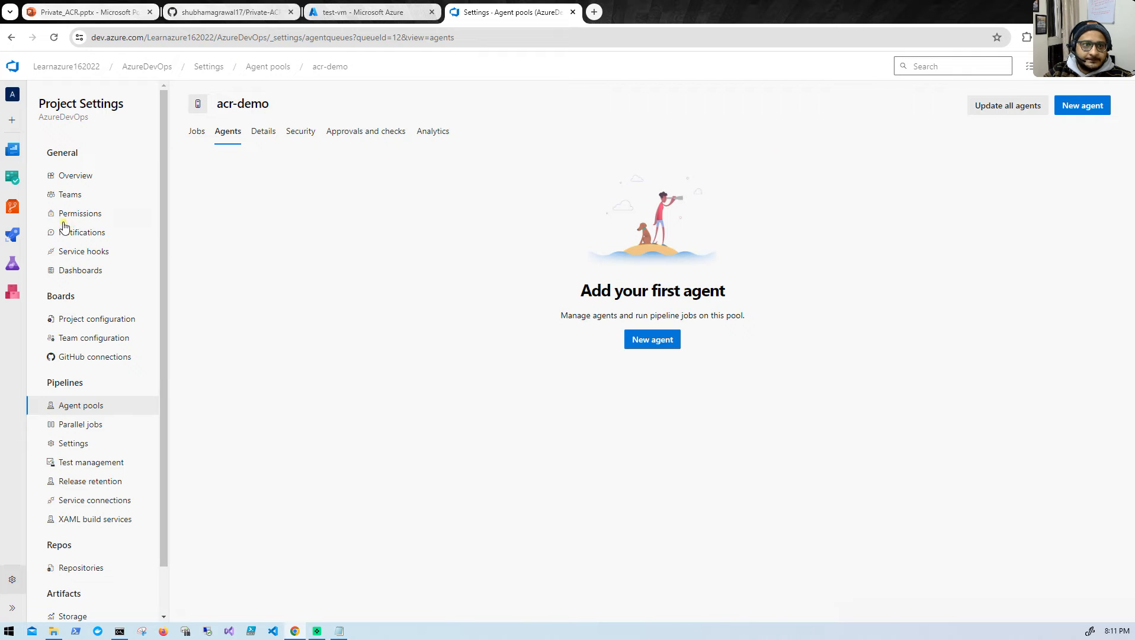
pyautogui.click(12, 579)
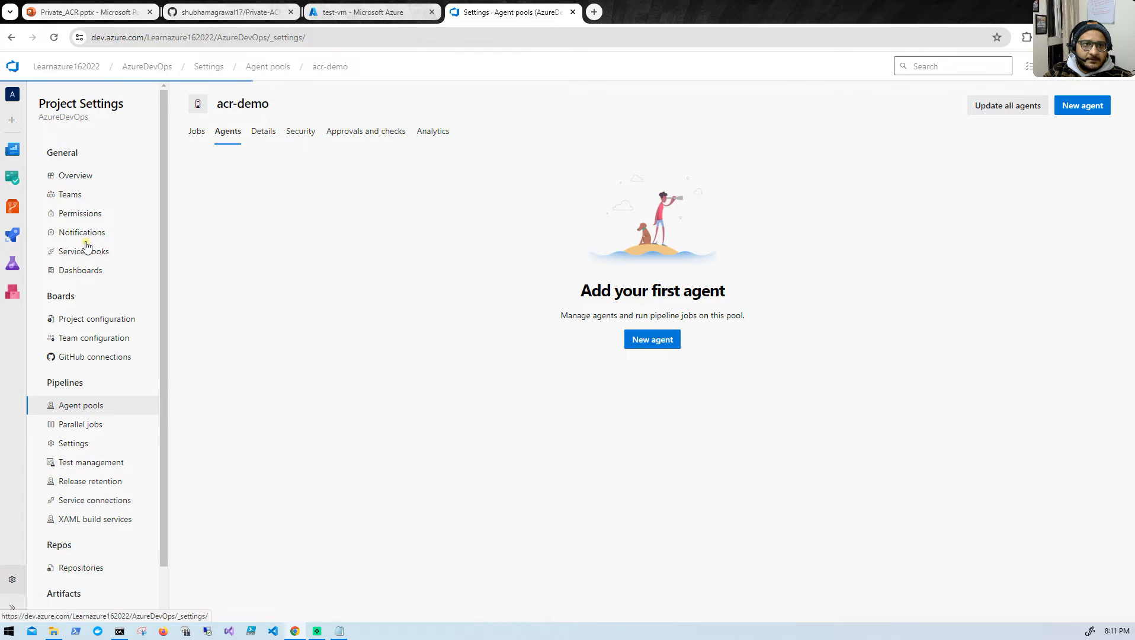
pyautogui.click(71, 176)
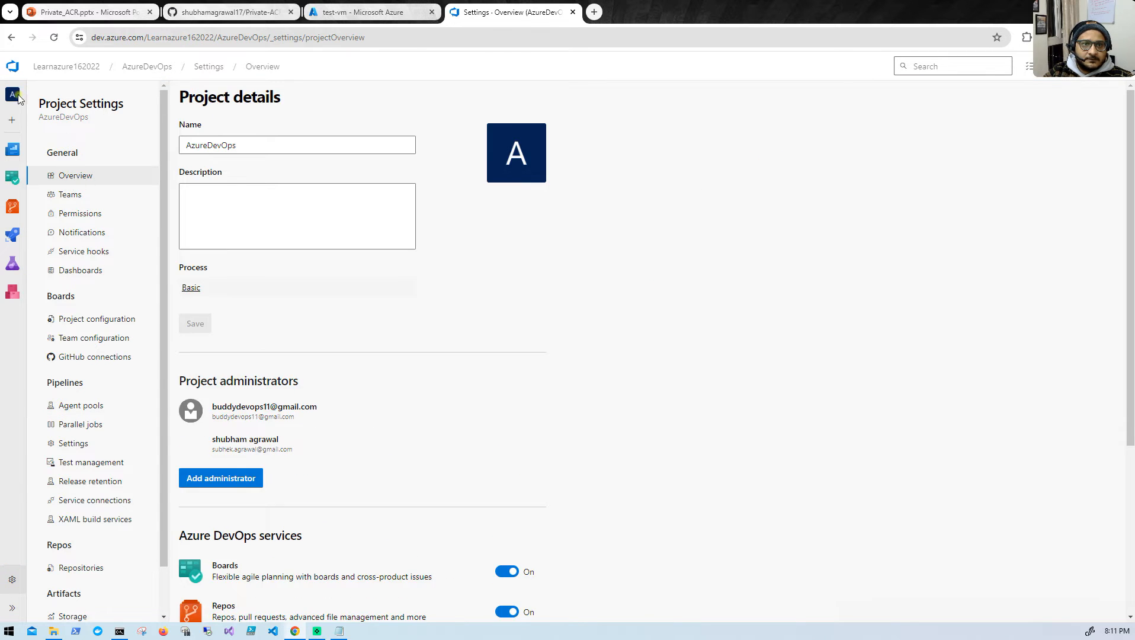
pyautogui.click(153, 67)
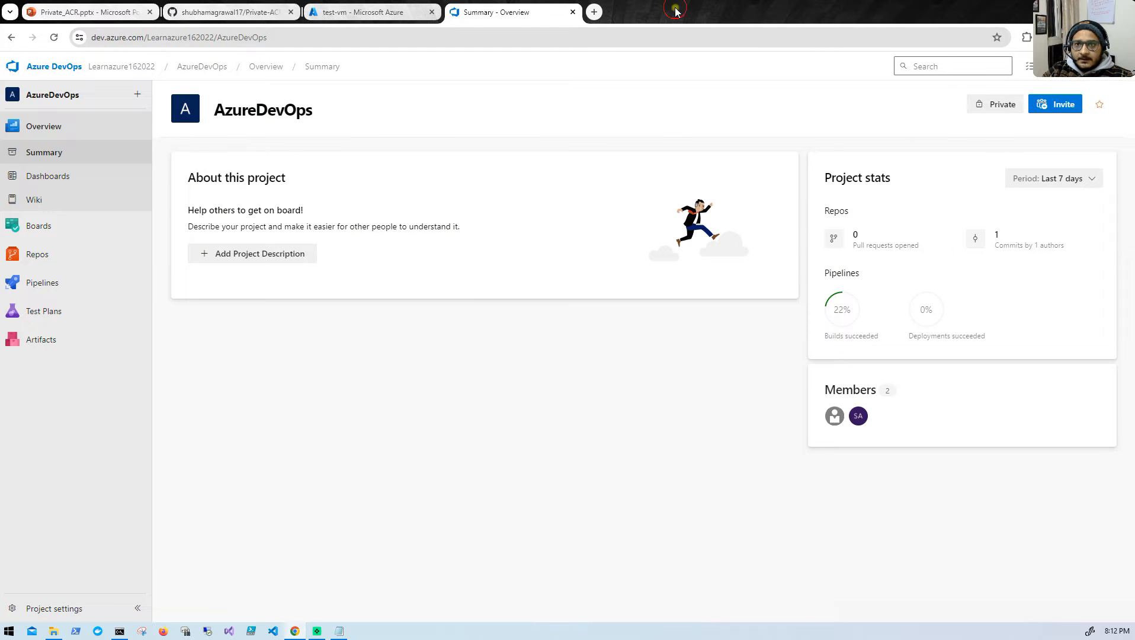
# - Make the account controls reachable by moving the browser window, open the personal access tokens page, and maximize the window again
pyautogui.moveTo(675, 9); pyautogui.dragTo(613, 55)
pyautogui.click(882, 106)
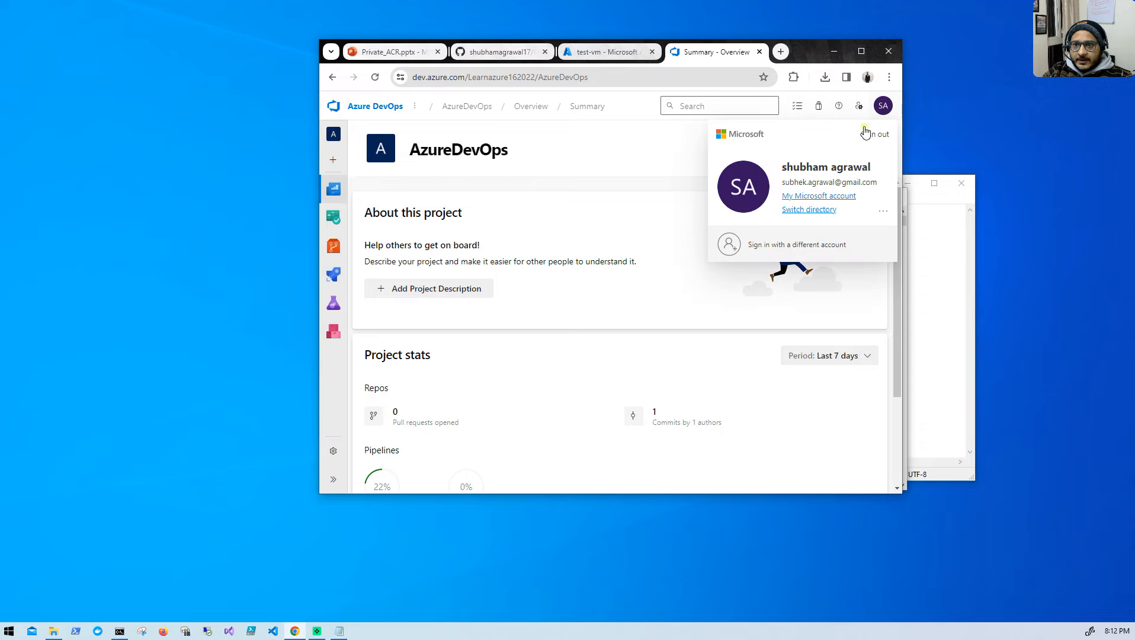
pyautogui.click(883, 215)
pyautogui.click(860, 239)
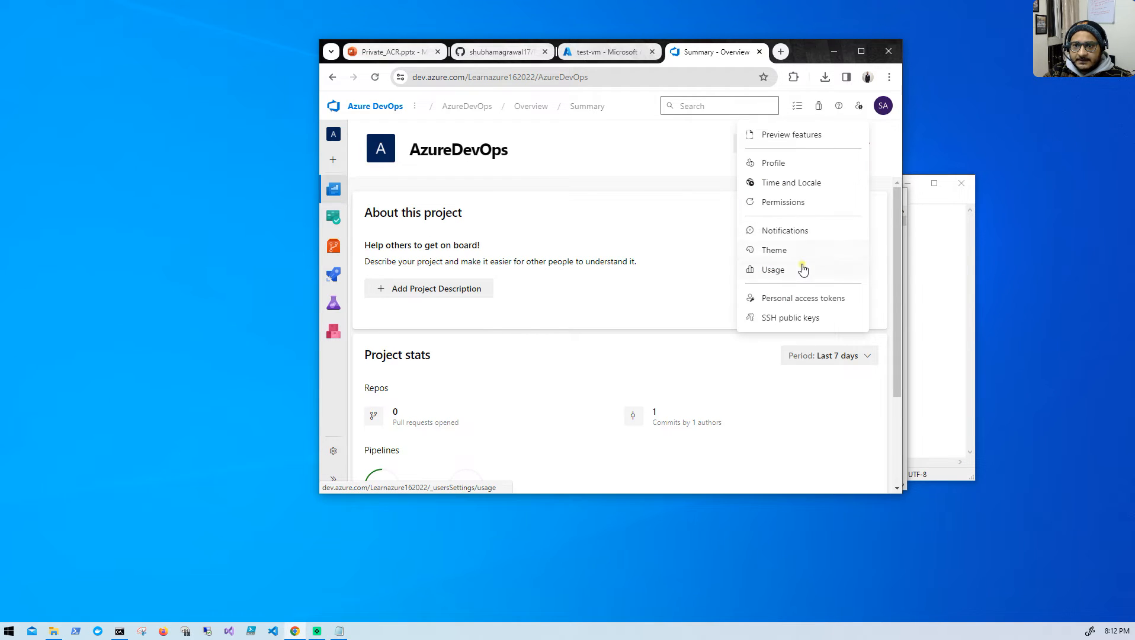
pyautogui.click(793, 298)
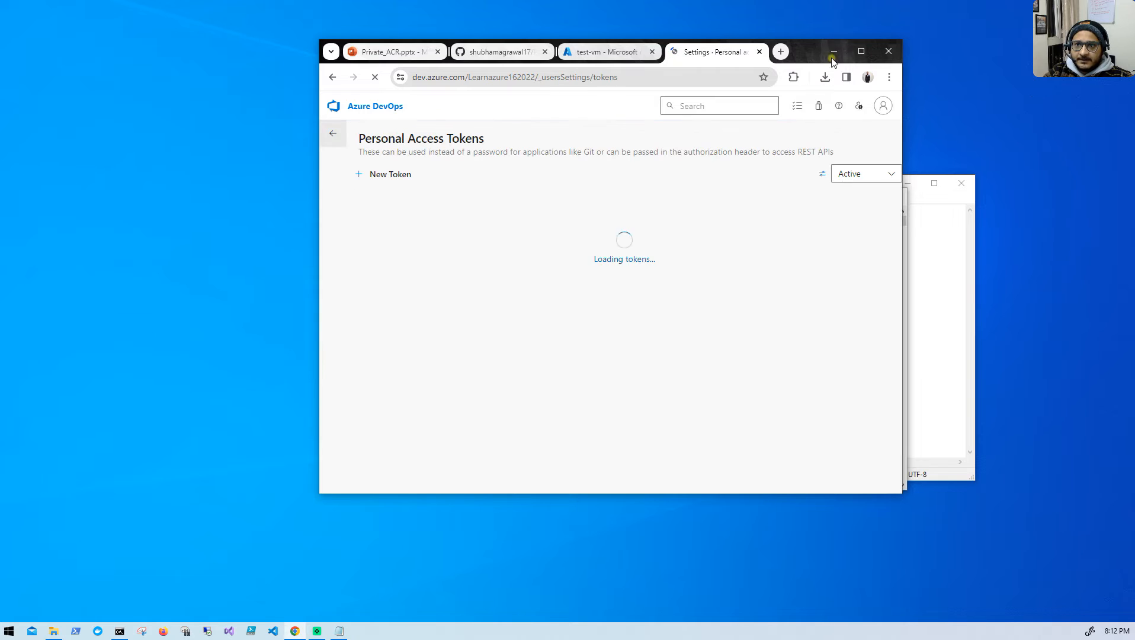
pyautogui.click(861, 51)
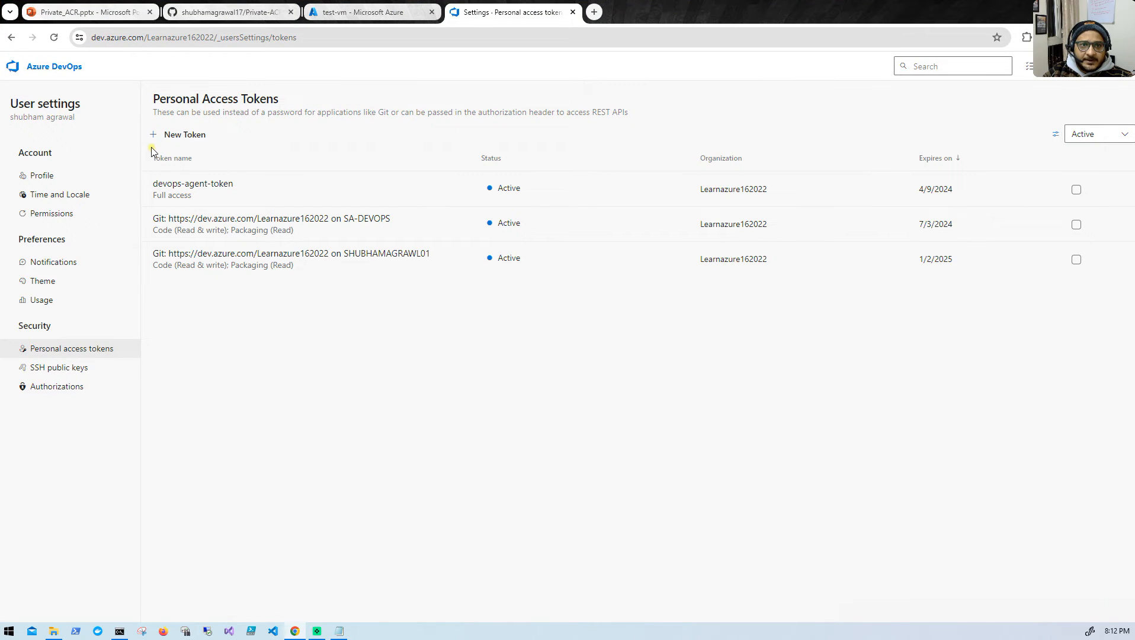
# - Create a new personal access token named acr with Full access scope
pyautogui.click(189, 138)
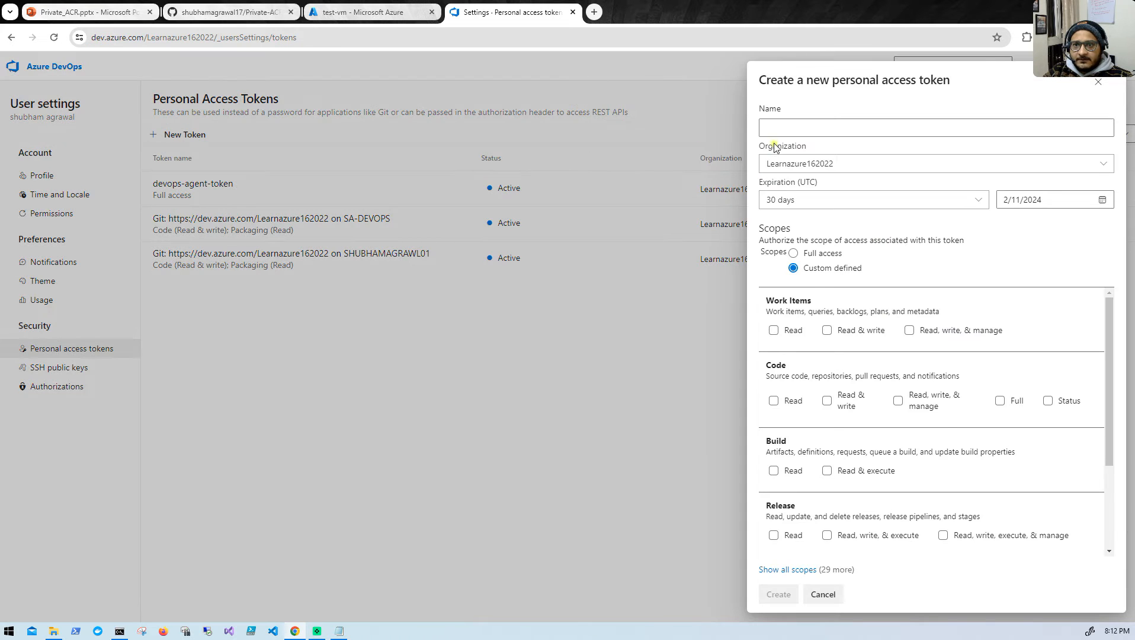
pyautogui.click(781, 126)
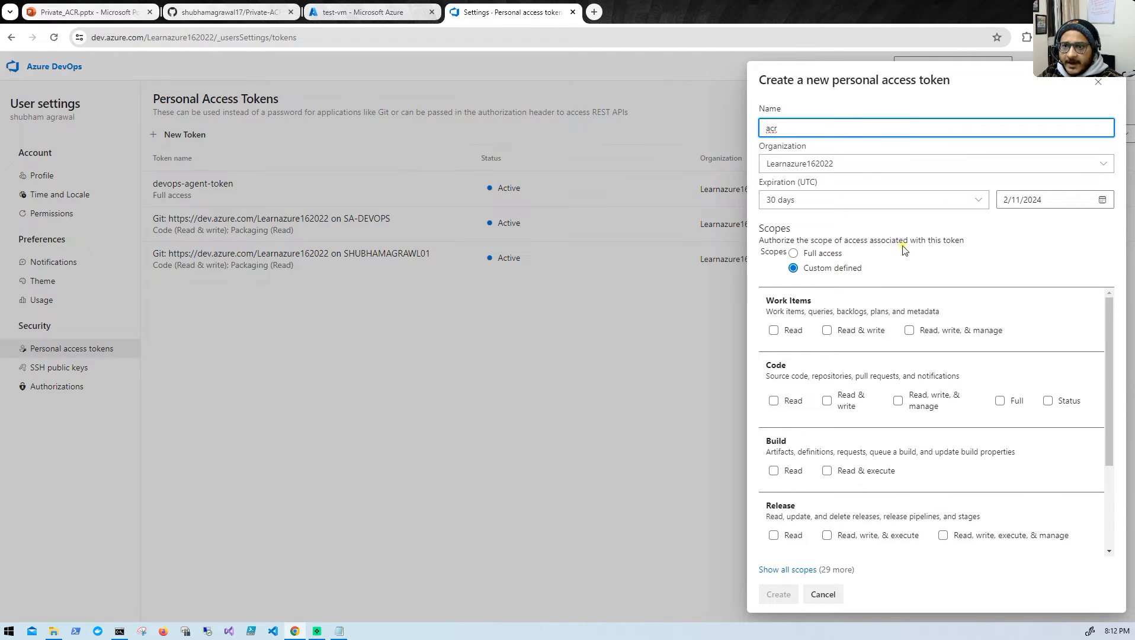
pyautogui.click(839, 258)
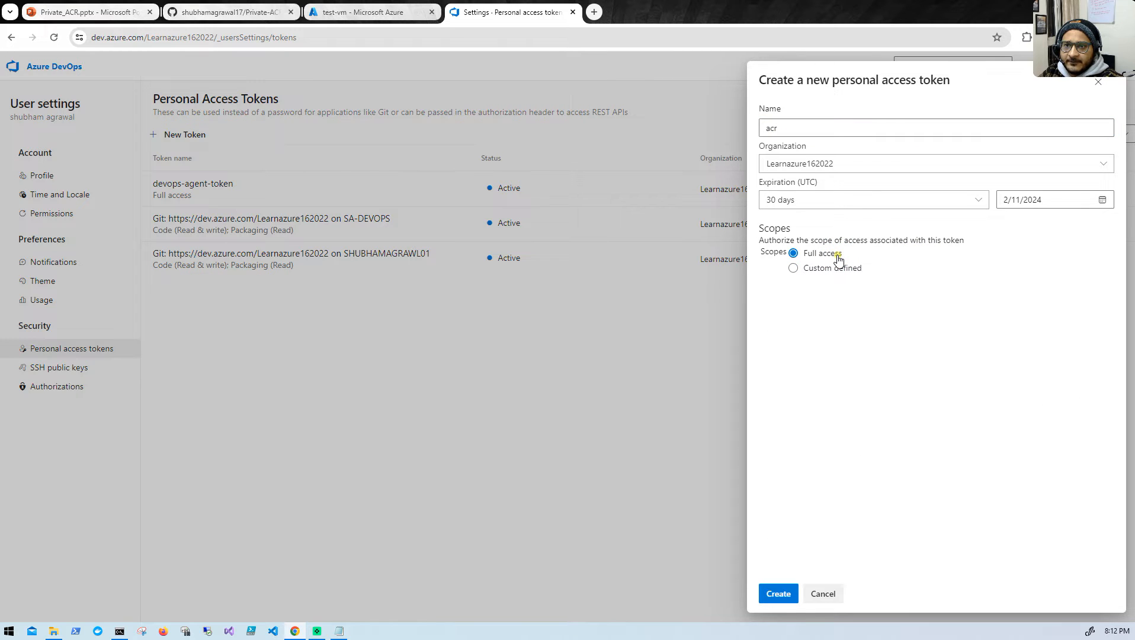
pyautogui.click(814, 270)
pyautogui.click(778, 592)
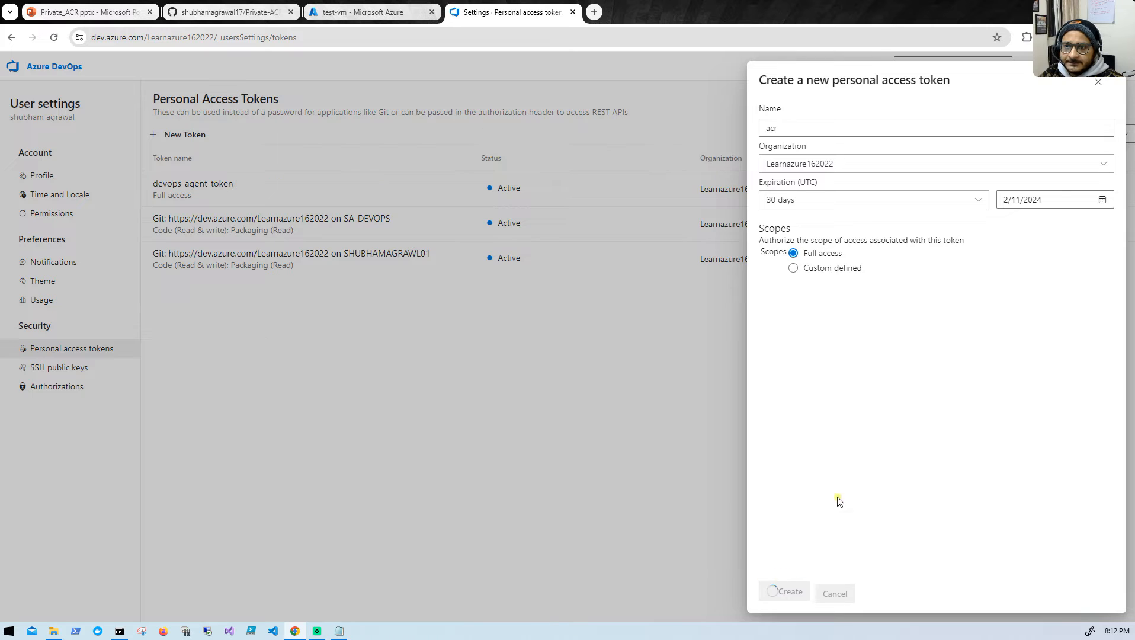
# - Copy the new personal access token, paste it below the SSH command in Notepad, and return to the GitHub README
pyautogui.click(972, 147)
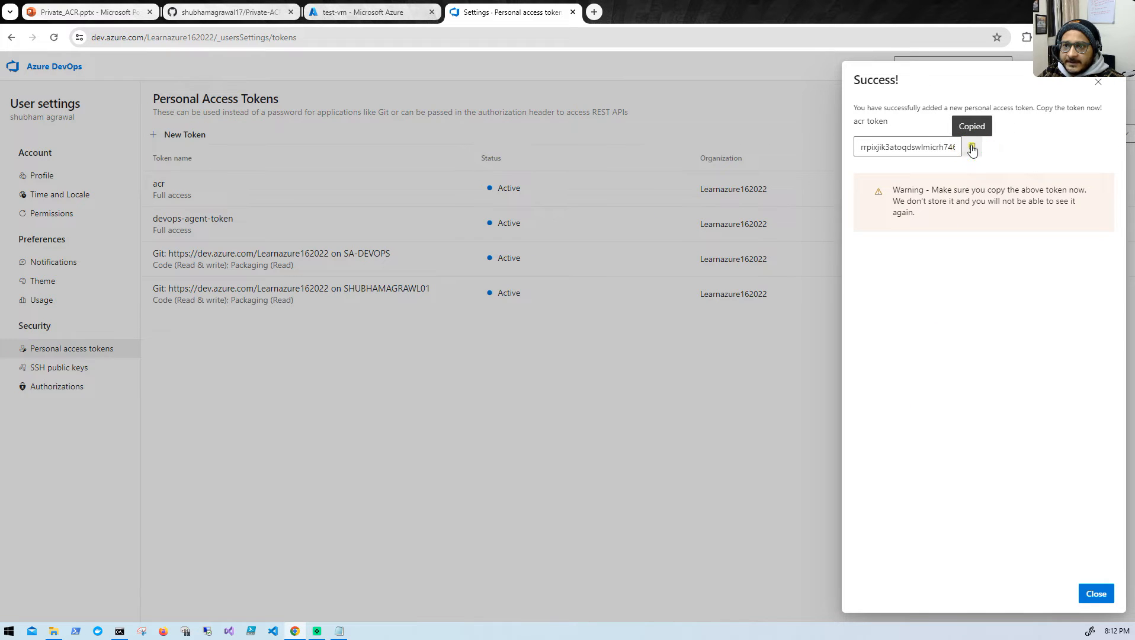
pyautogui.click(1095, 595)
pyautogui.click(338, 628)
pyautogui.click(806, 257)
pyautogui.press('Return')
pyautogui.press('Return')
pyautogui.hotkey('ctrl', 'v')
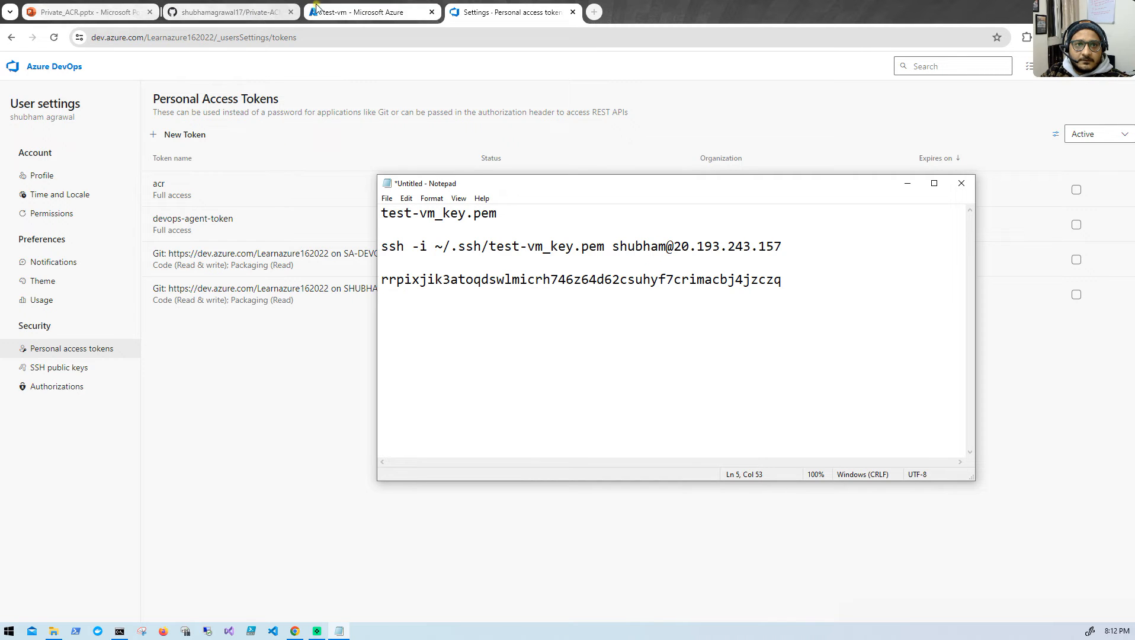
pyautogui.click(266, 7)
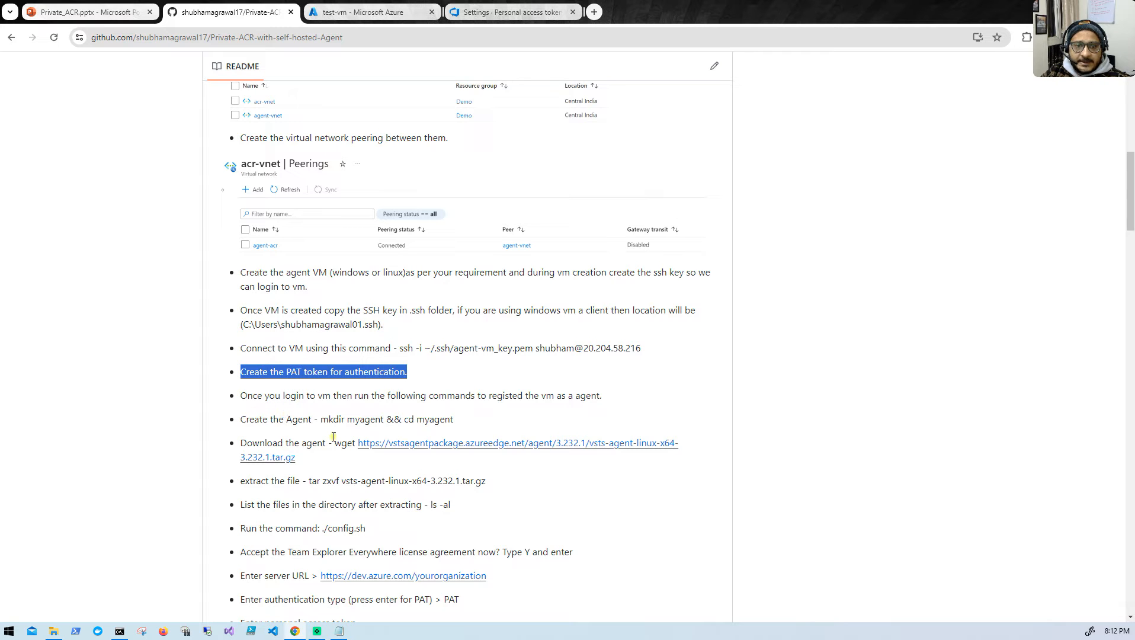
# - Switch to Azure DevOps and open the agents list of the acr-demo agent pool in the AzureDevOps project's settings
pyautogui.click(357, 14)
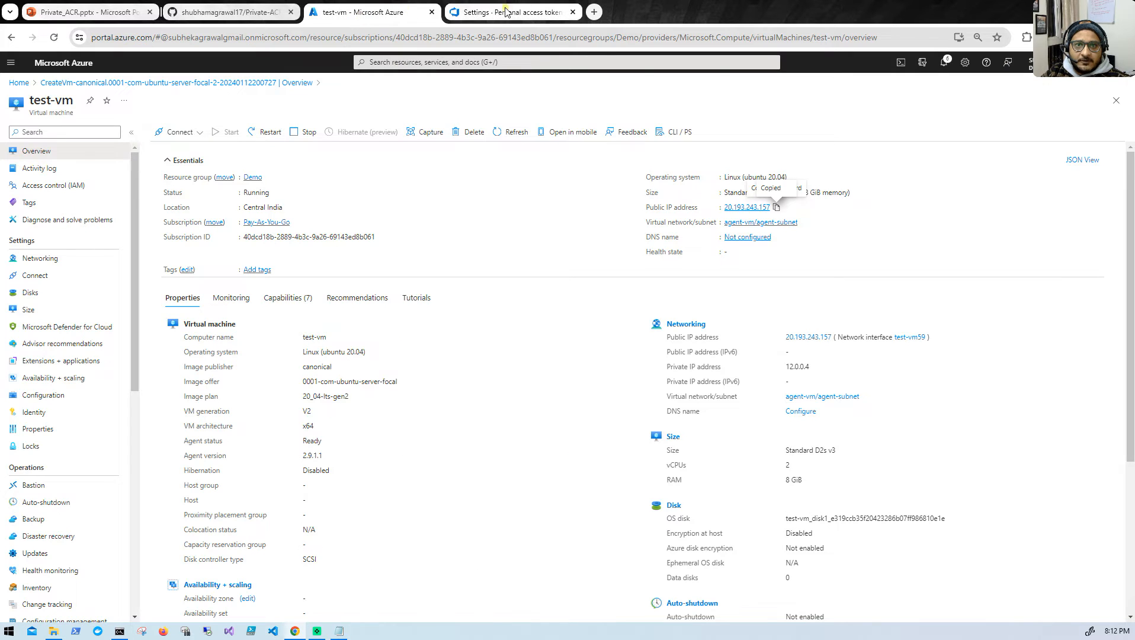
pyautogui.click(457, 19)
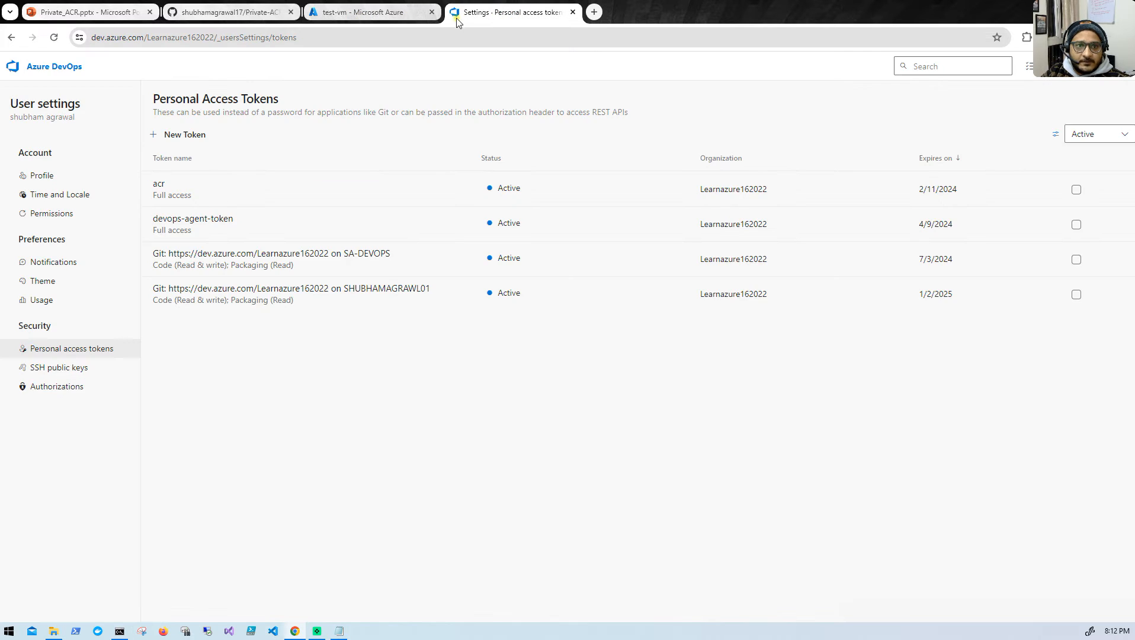
pyautogui.click(53, 68)
pyautogui.click(254, 261)
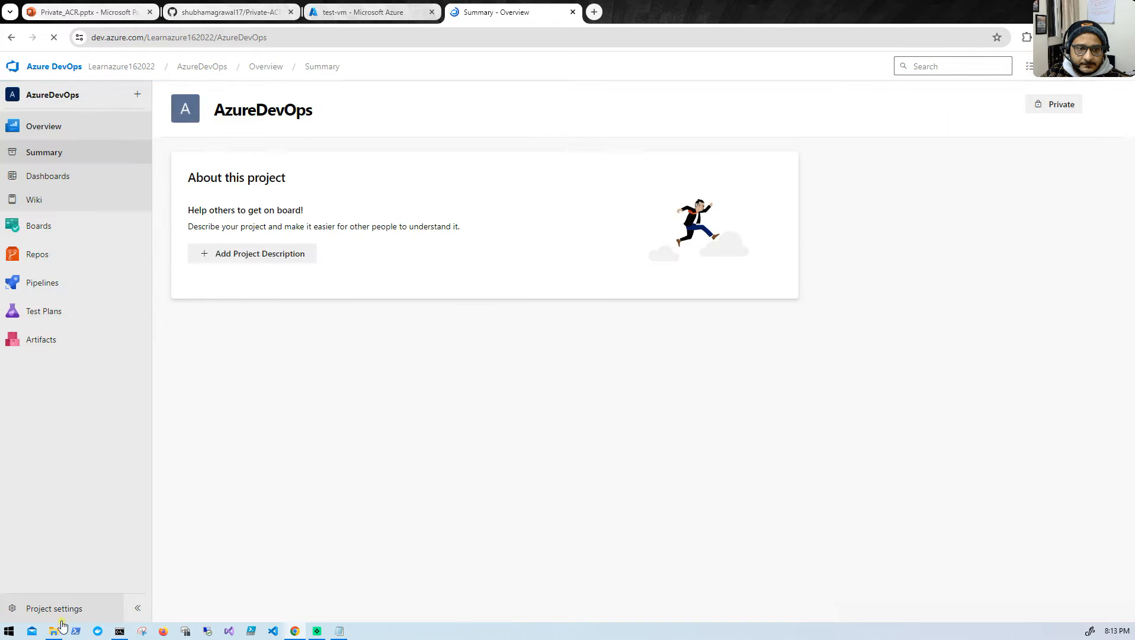
pyautogui.click(55, 608)
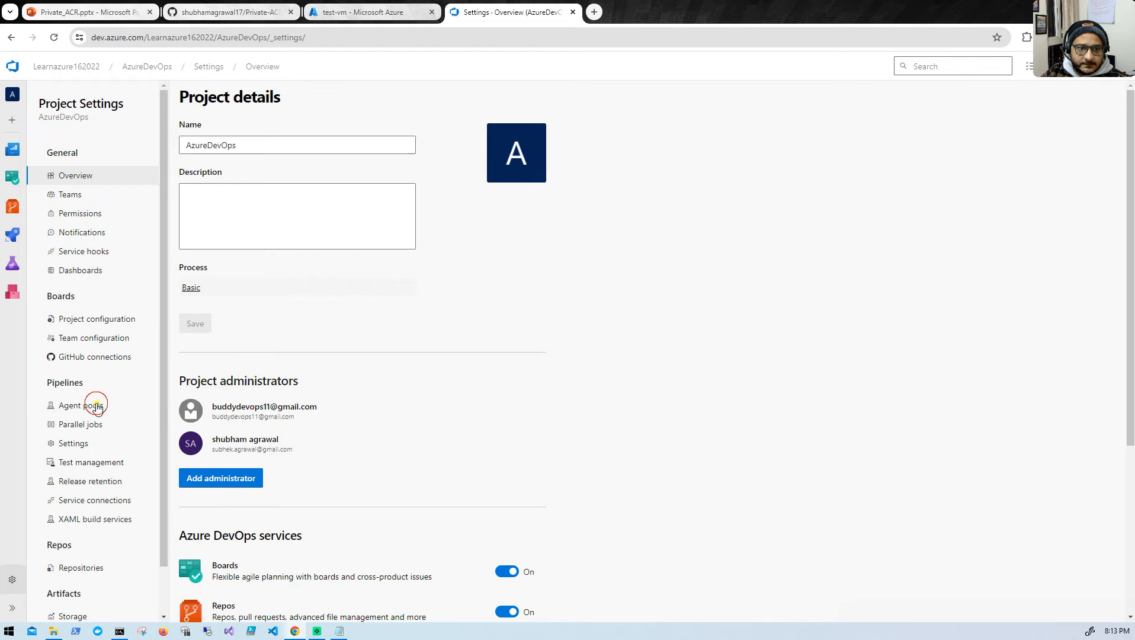
pyautogui.click(96, 406)
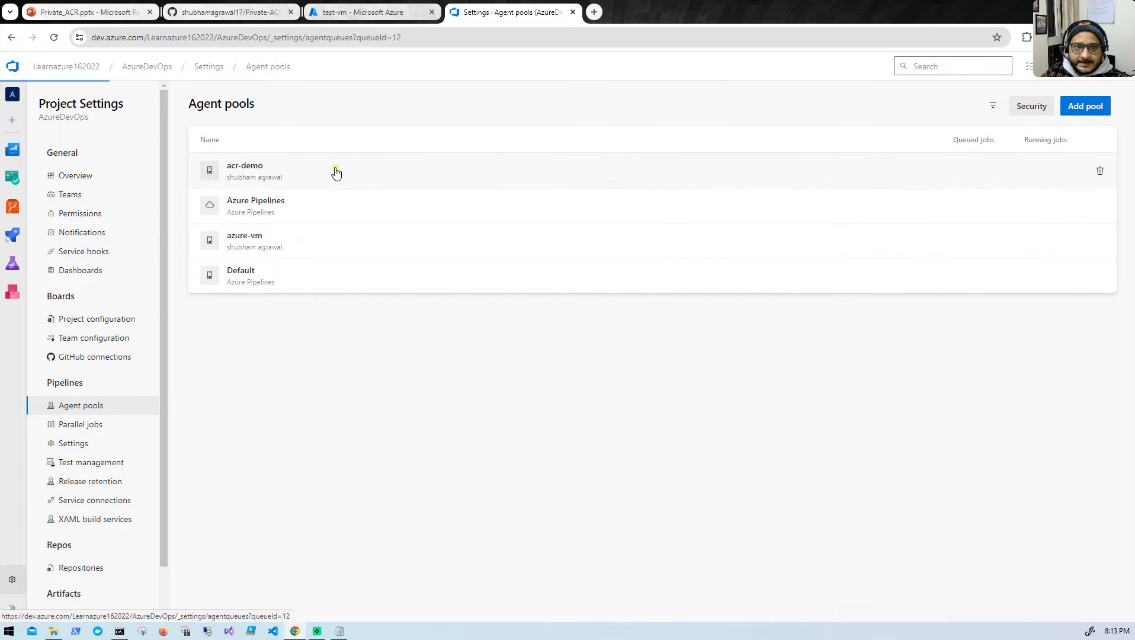
pyautogui.click(336, 171)
pyautogui.click(231, 132)
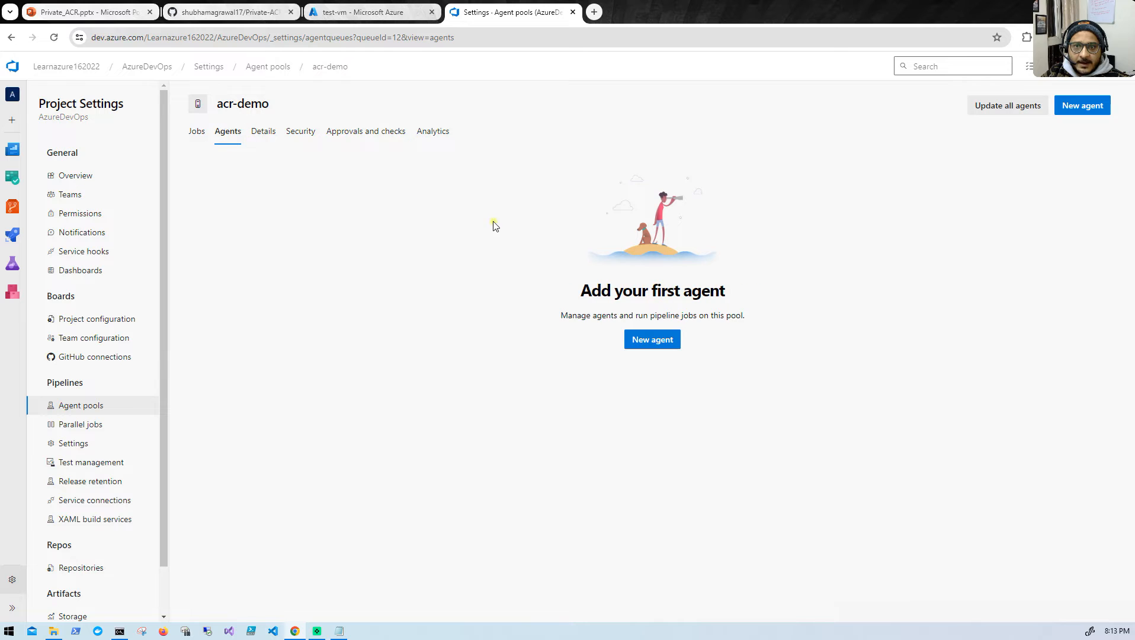
# - Open the new agent instructions for the acr-demo pool and view the macOS and Linux x64 setup commands
pyautogui.click(1082, 105)
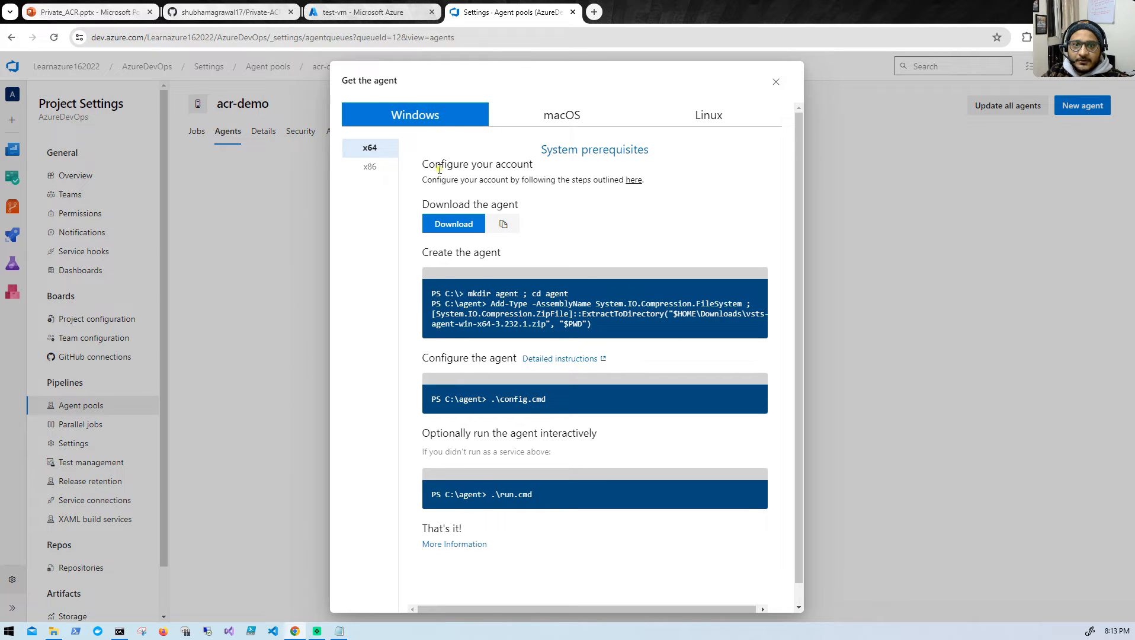
pyautogui.click(553, 114)
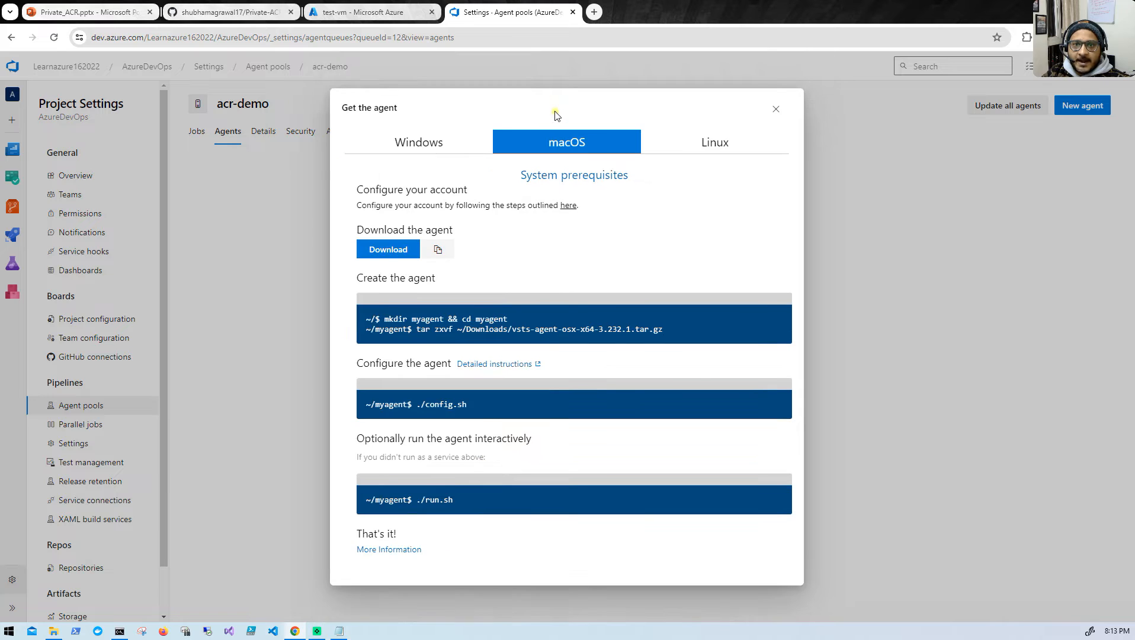
pyautogui.click(712, 144)
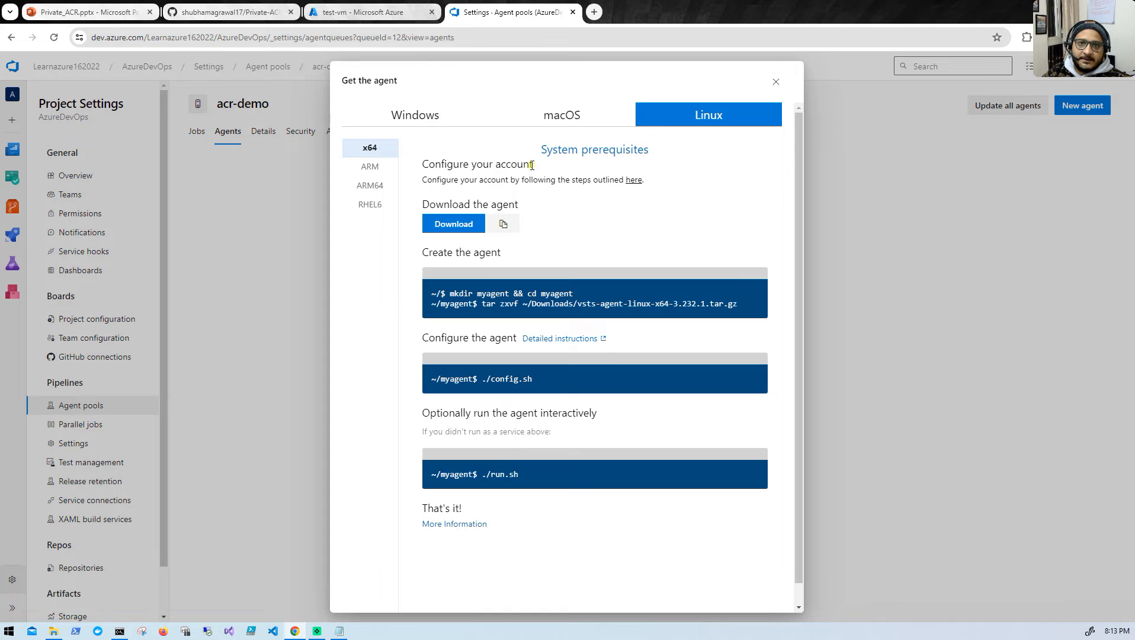
# - Copy "mkdir myagent && cd myagent" from the GitHub README and run it in the test-vm SSH terminal
pyautogui.click(355, 12)
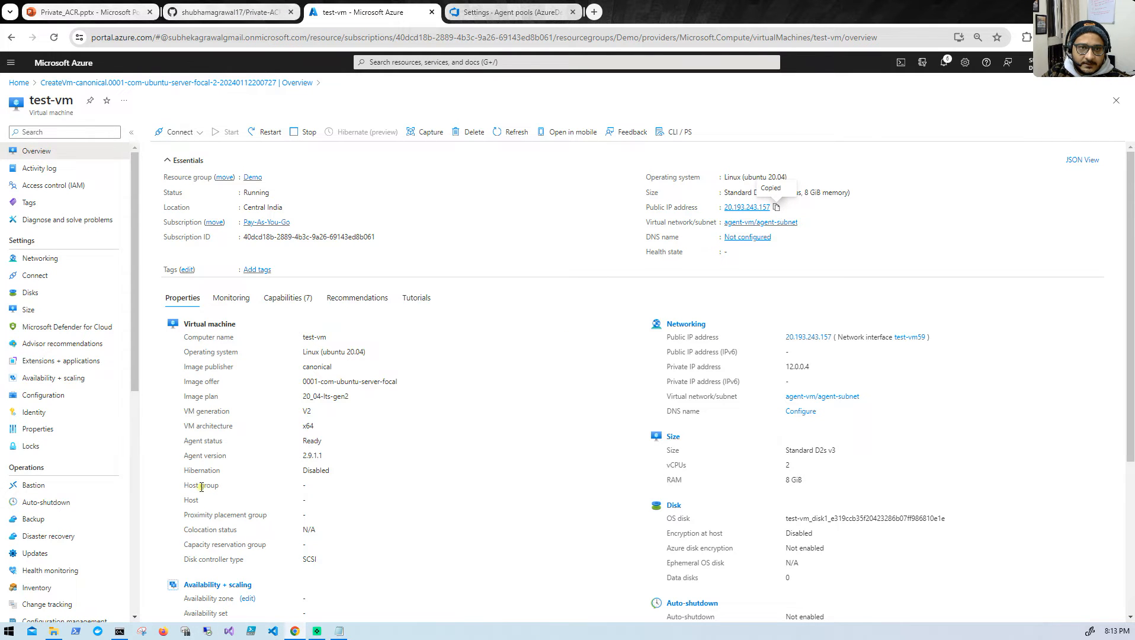
pyautogui.click(249, 11)
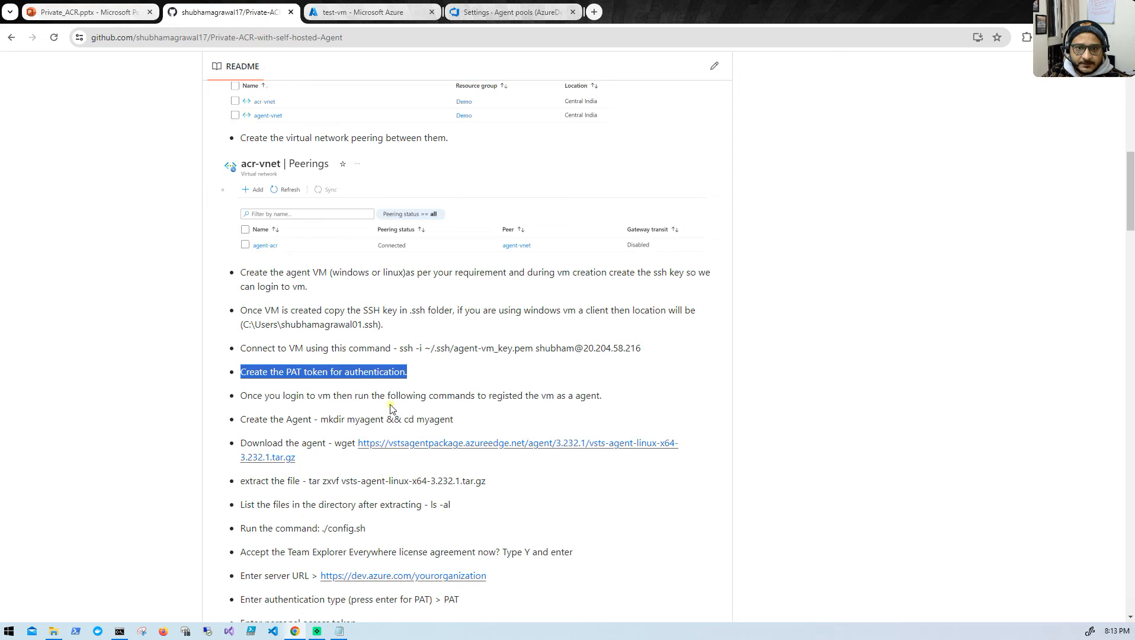
pyautogui.moveTo(321, 419); pyautogui.dragTo(479, 422)
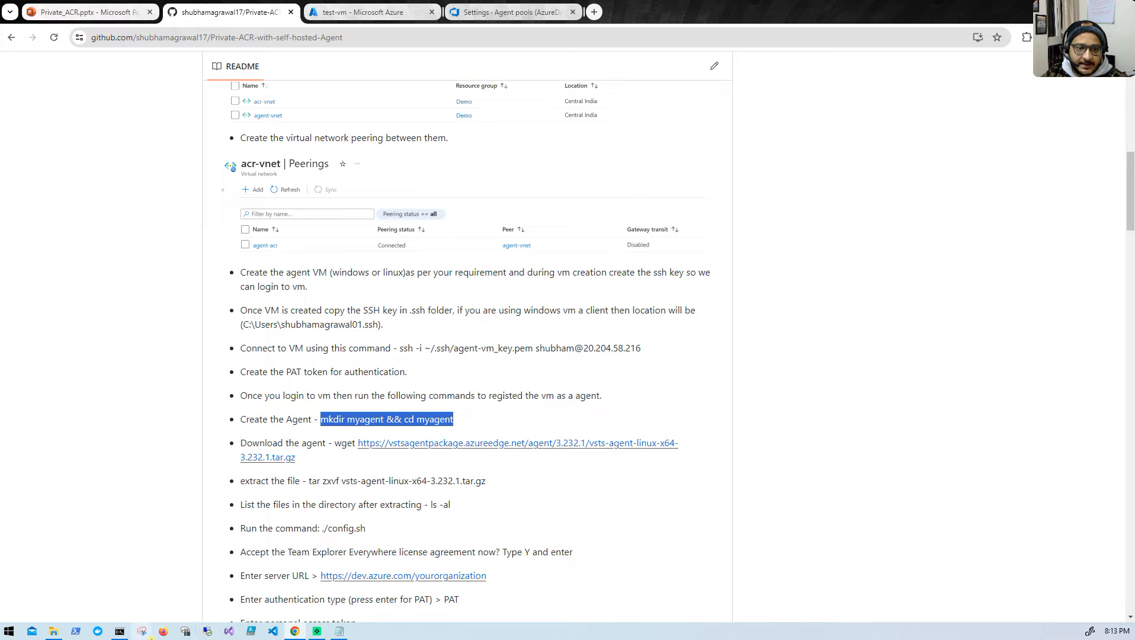
pyautogui.click(135, 632)
pyautogui.rightClick(517, 288)
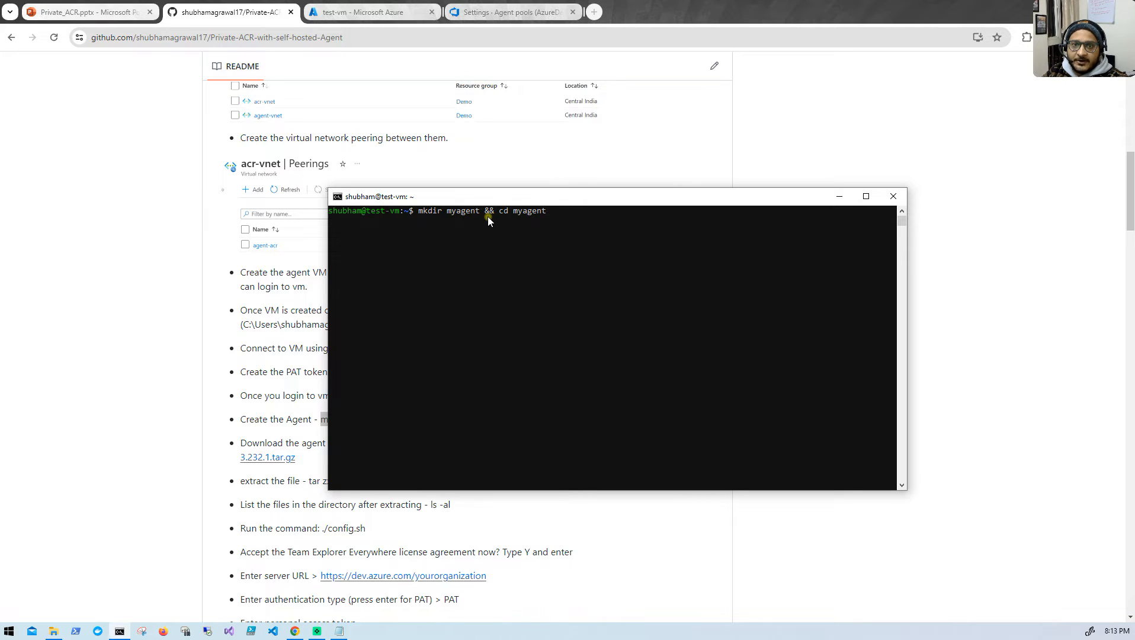
pyautogui.press('Return')
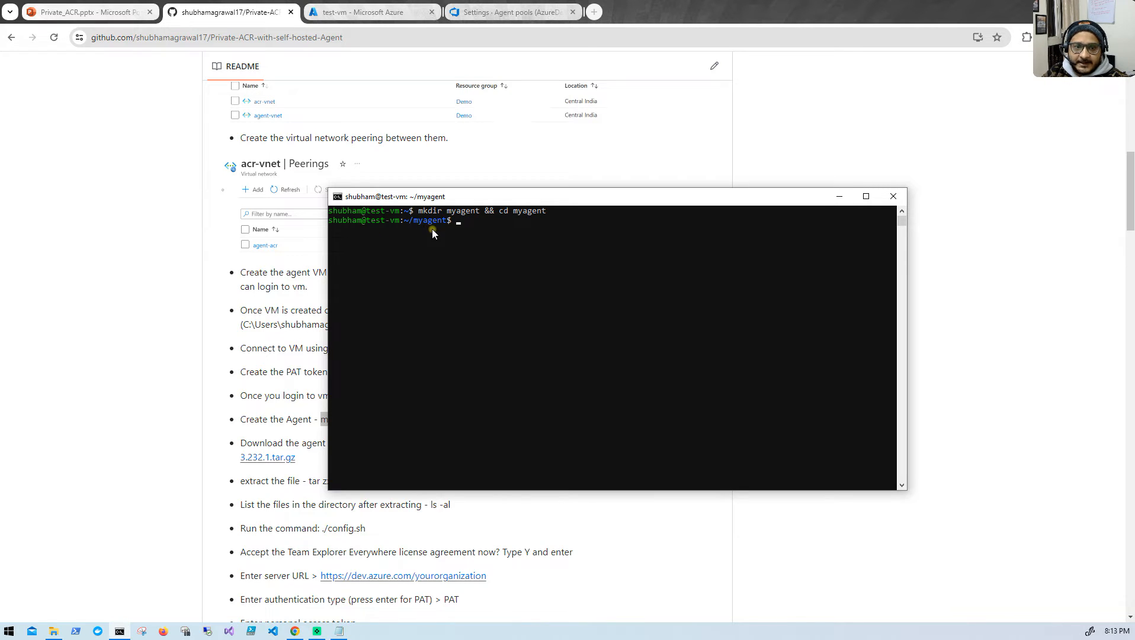
# - Download vsts-agent-linux-x64-3.232.1.tar.gz on test-vm with the README's wget command, and list the myagent folder with ls
pyautogui.click(184, 372)
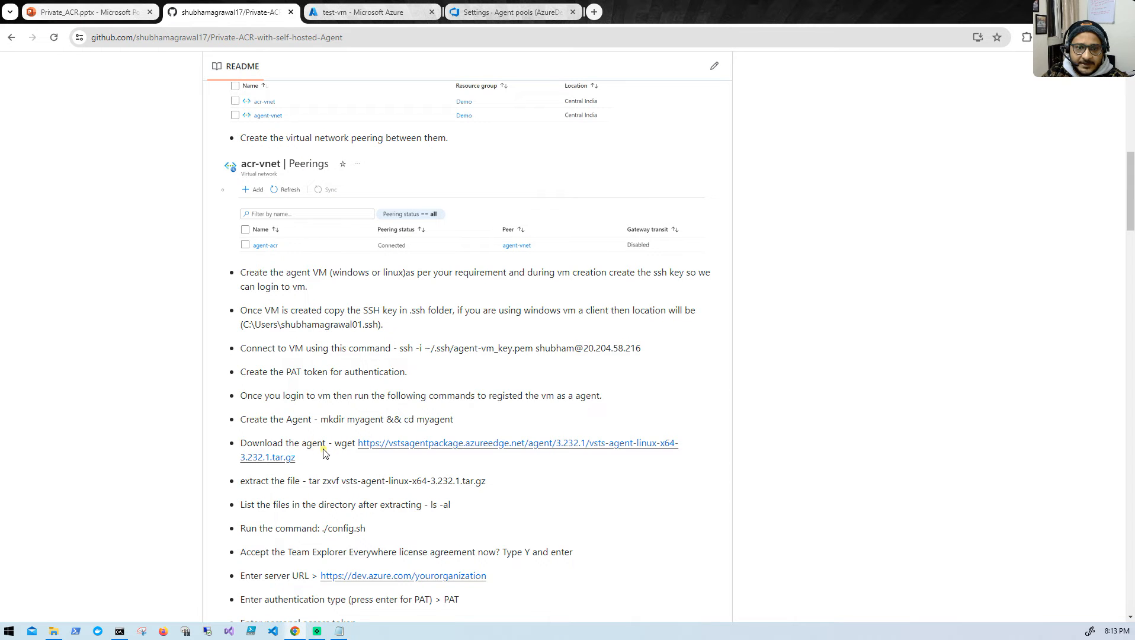
pyautogui.moveTo(335, 444); pyautogui.dragTo(340, 465)
pyautogui.hotkey('ctrl', 'c')
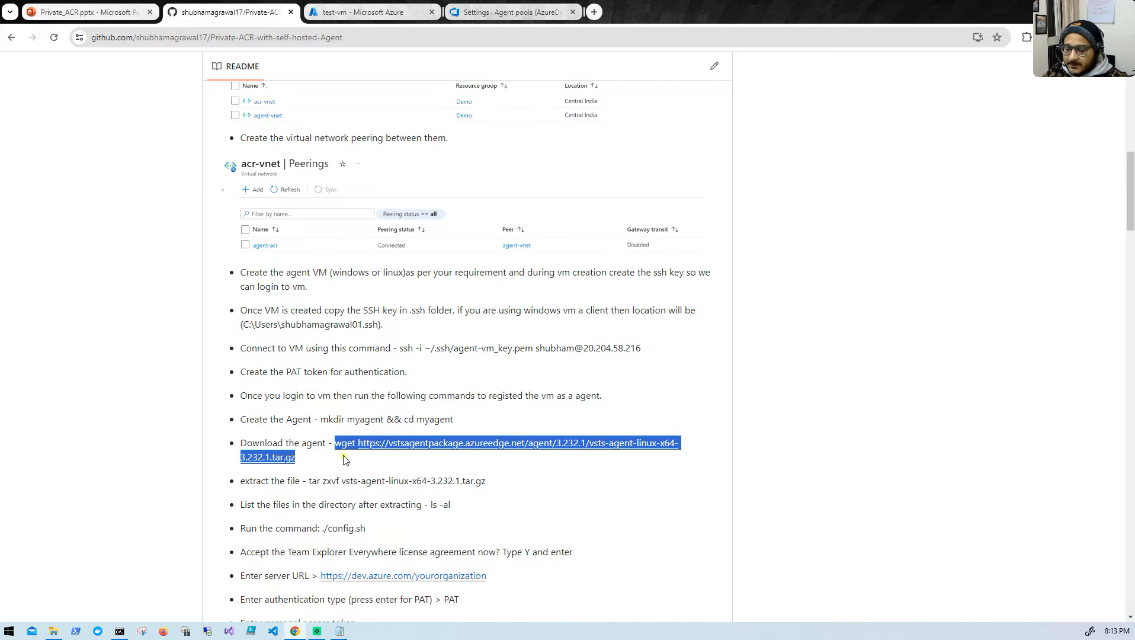
pyautogui.click(120, 631)
pyautogui.rightClick(531, 264)
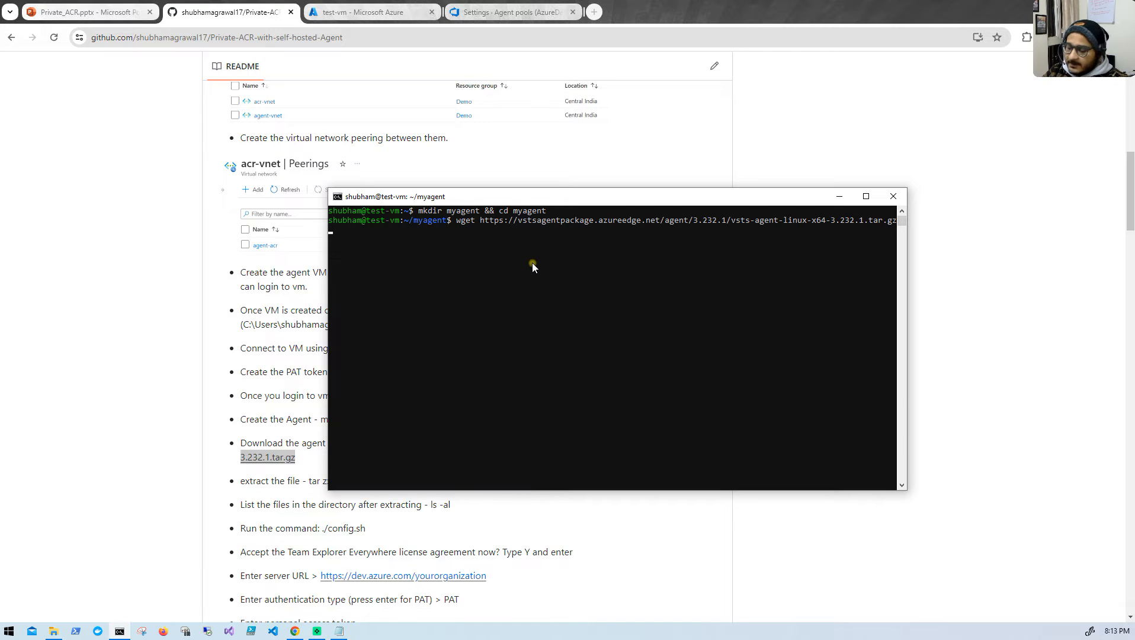
pyautogui.press('Return')
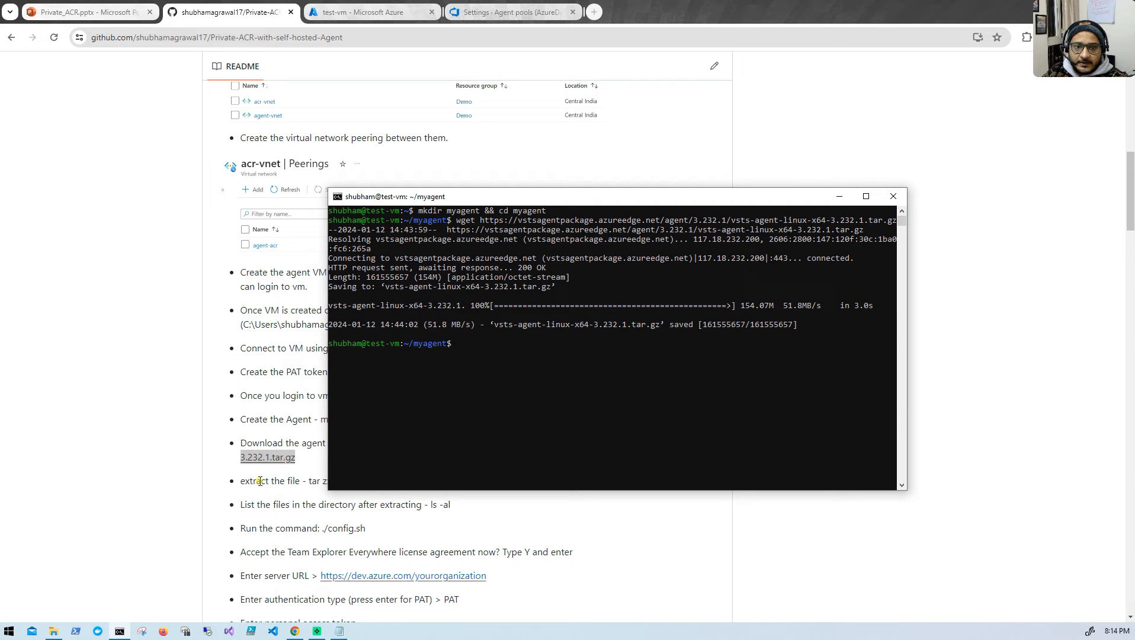
pyautogui.click(505, 361)
pyautogui.write('ls')
pyautogui.press('Return')
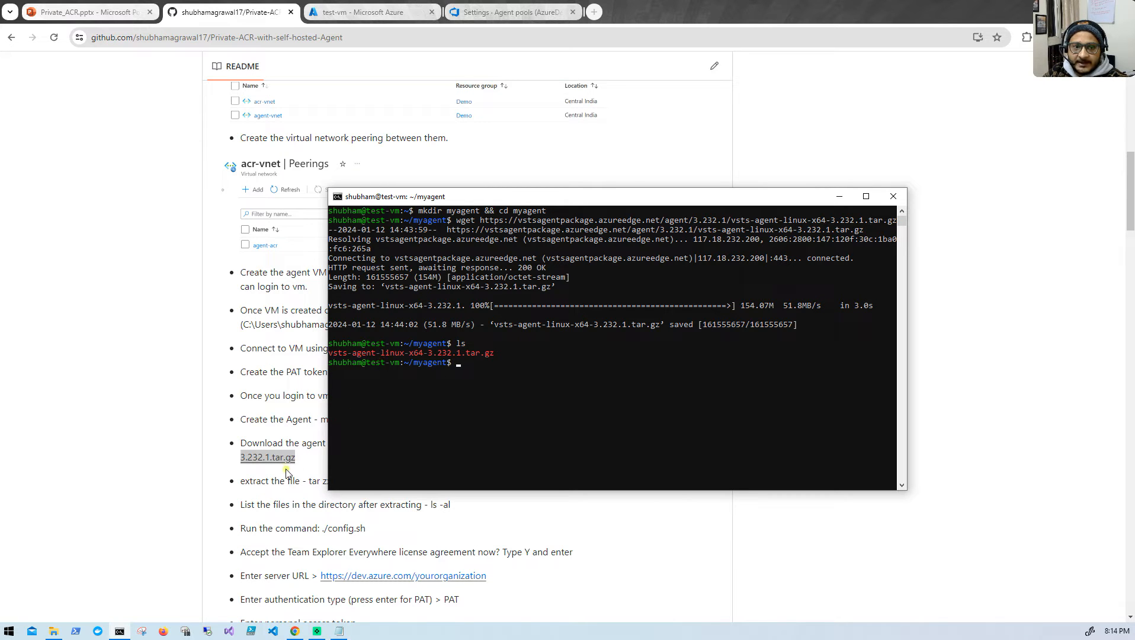
# - Extract the agent archive on test-vm with the README's command "tar zxvf vsts-agent-linux-x64-3.232.1.tar.gz"
pyautogui.click(284, 486)
pyautogui.moveTo(304, 485); pyautogui.dragTo(483, 480)
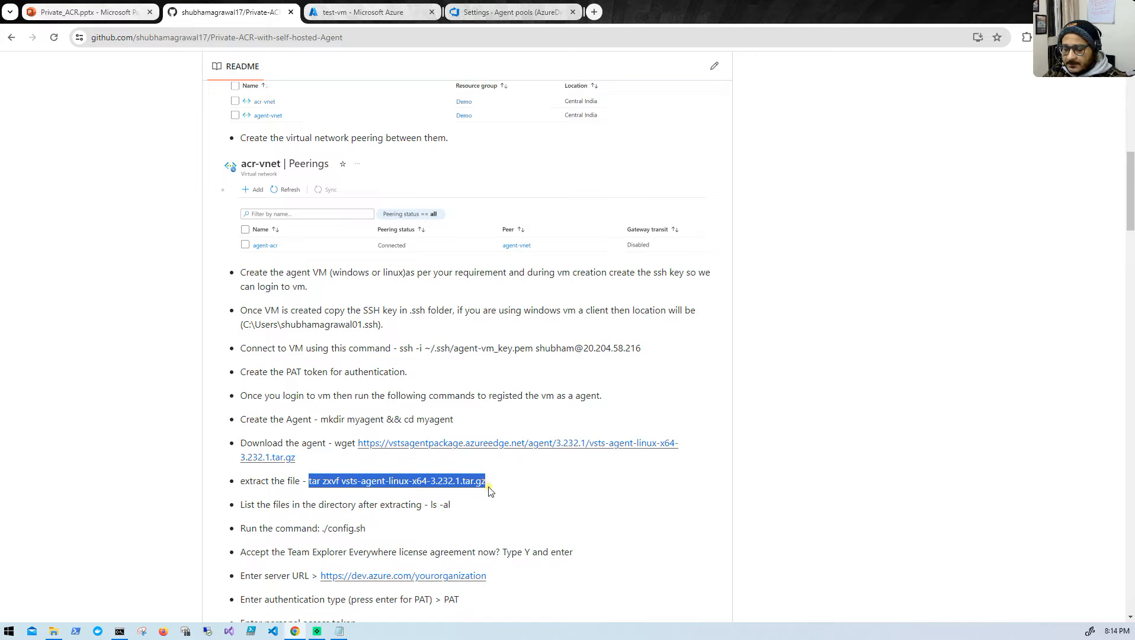
pyautogui.click(120, 632)
pyautogui.rightClick(564, 381)
pyautogui.press('Return')
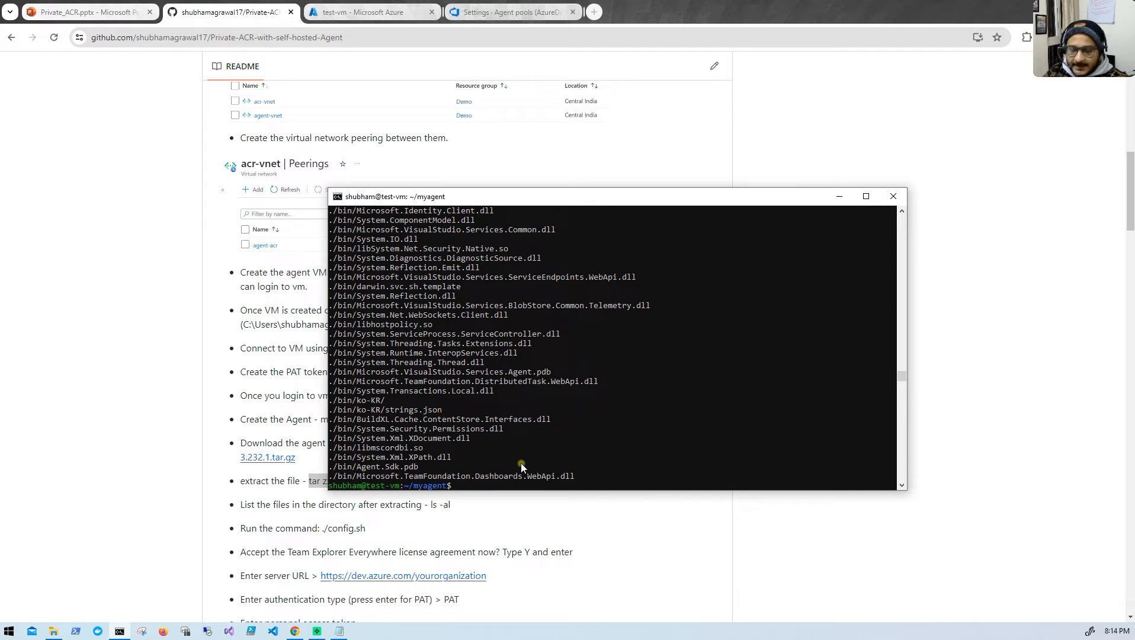
# - List all extracted files in the myagent folder in detail with ls -al
pyautogui.write('ls =al')
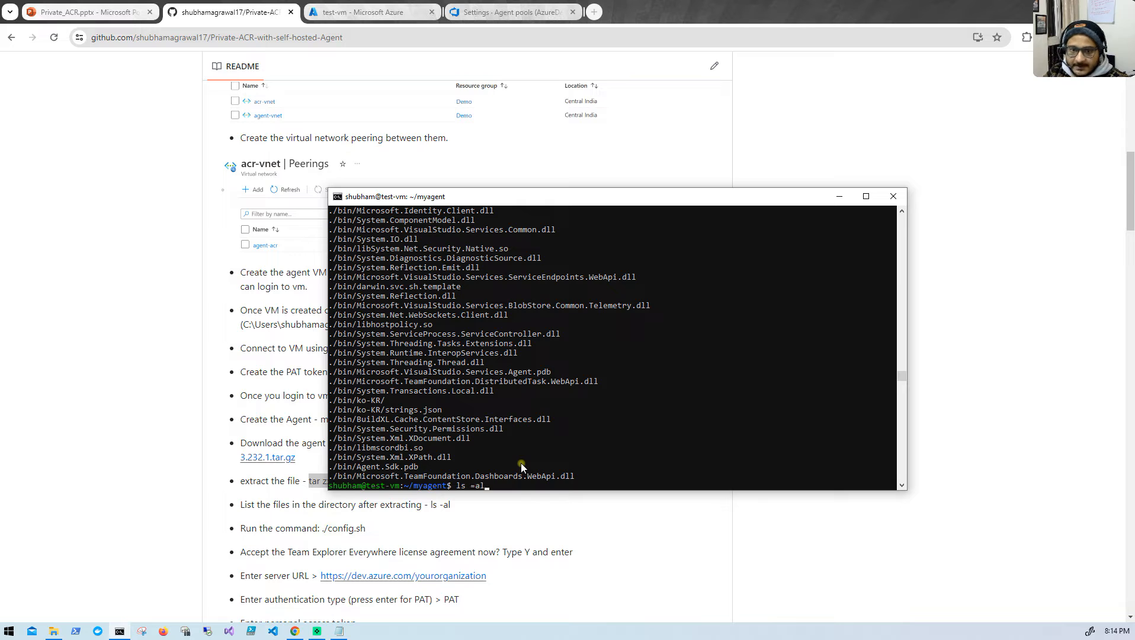
pyautogui.press('Return')
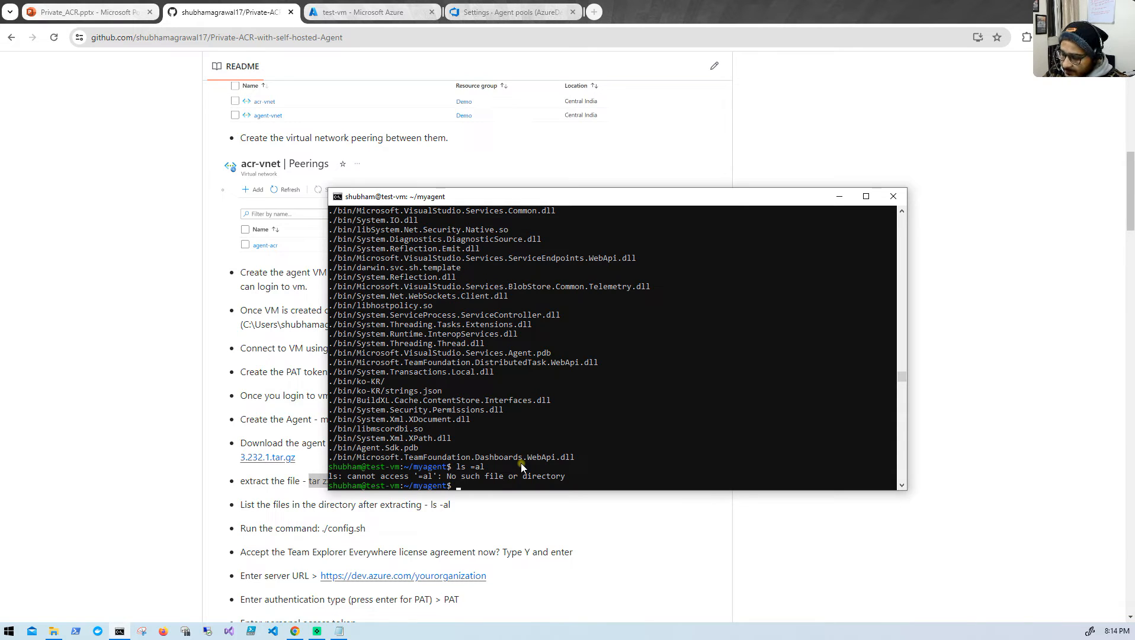
pyautogui.write('ls-')
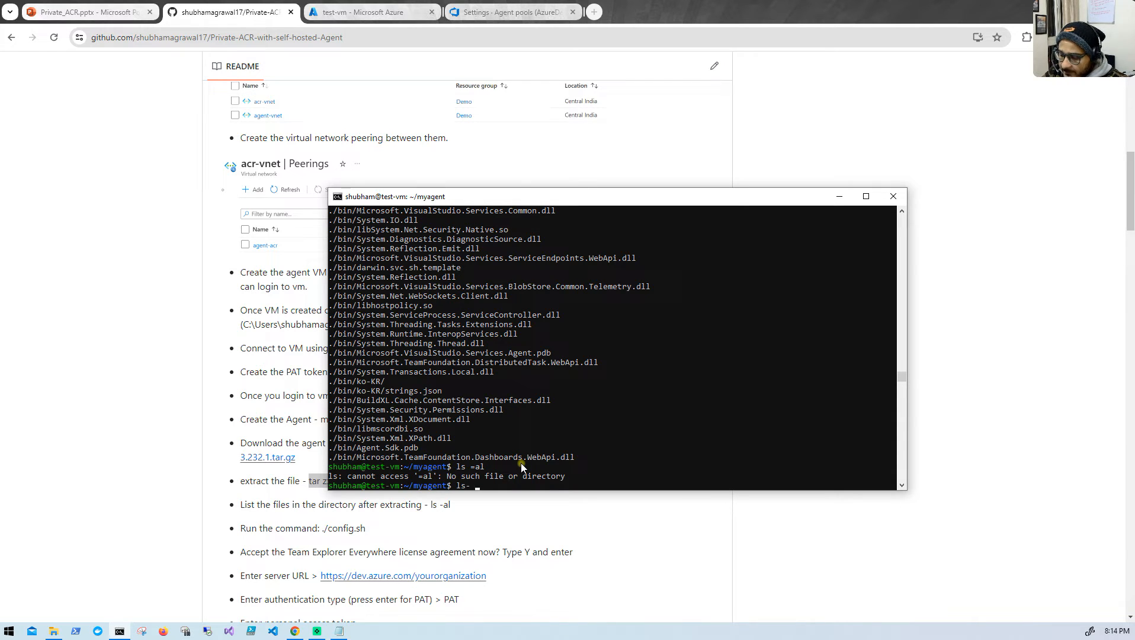
pyautogui.press('BackSpace')
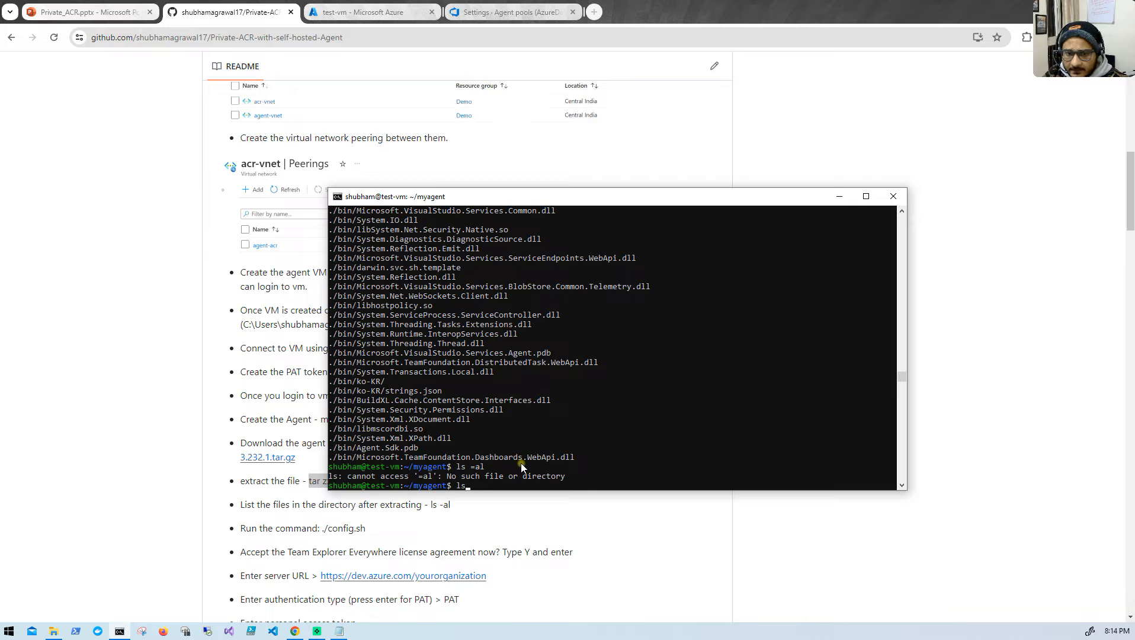
pyautogui.write('-al')
pyautogui.press('Return')
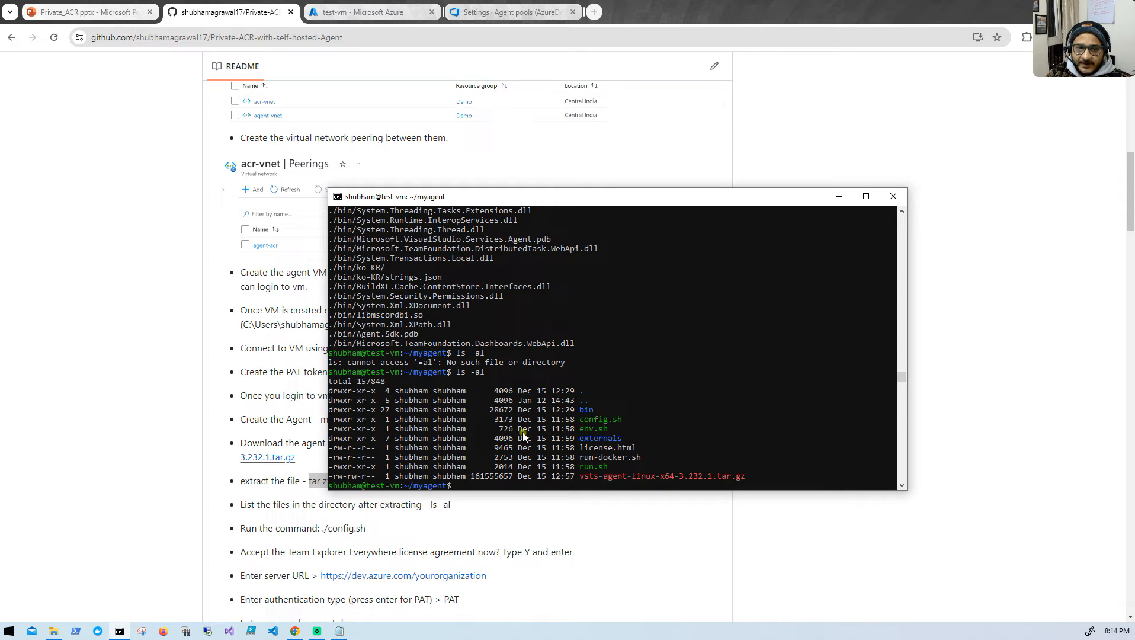
# - Run the README's ./config.sh command in the maximized test-vm terminal and accept the Team Explorer Everywhere license agreement with Y
pyautogui.click(305, 508)
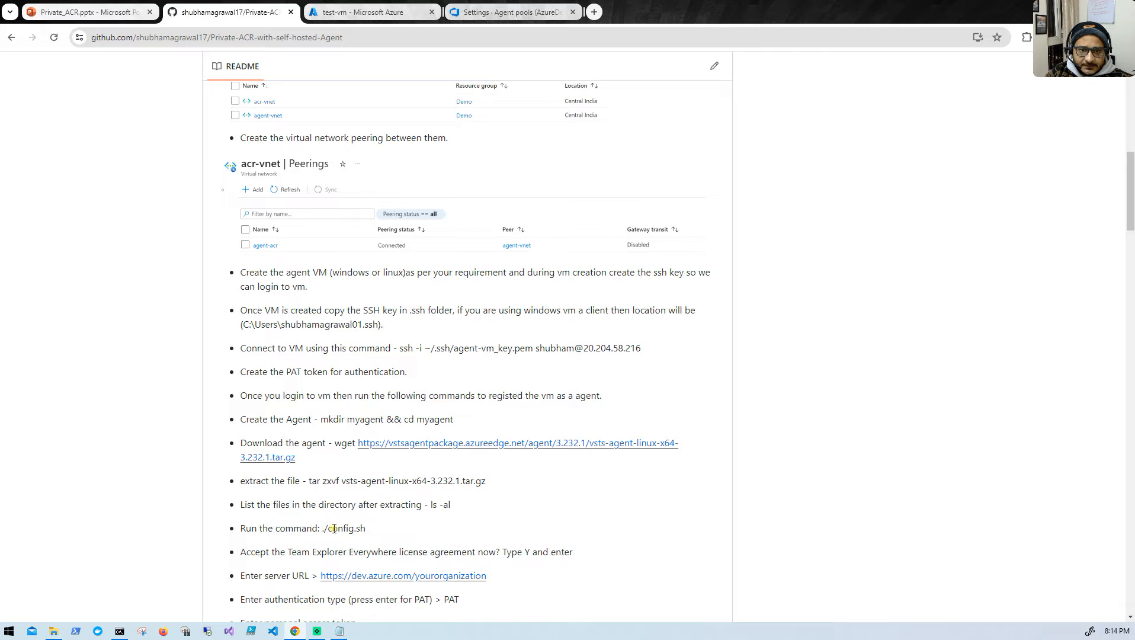
pyautogui.moveTo(320, 530); pyautogui.dragTo(368, 529)
pyautogui.click(321, 535)
pyautogui.rightClick(348, 526)
pyautogui.click(373, 404)
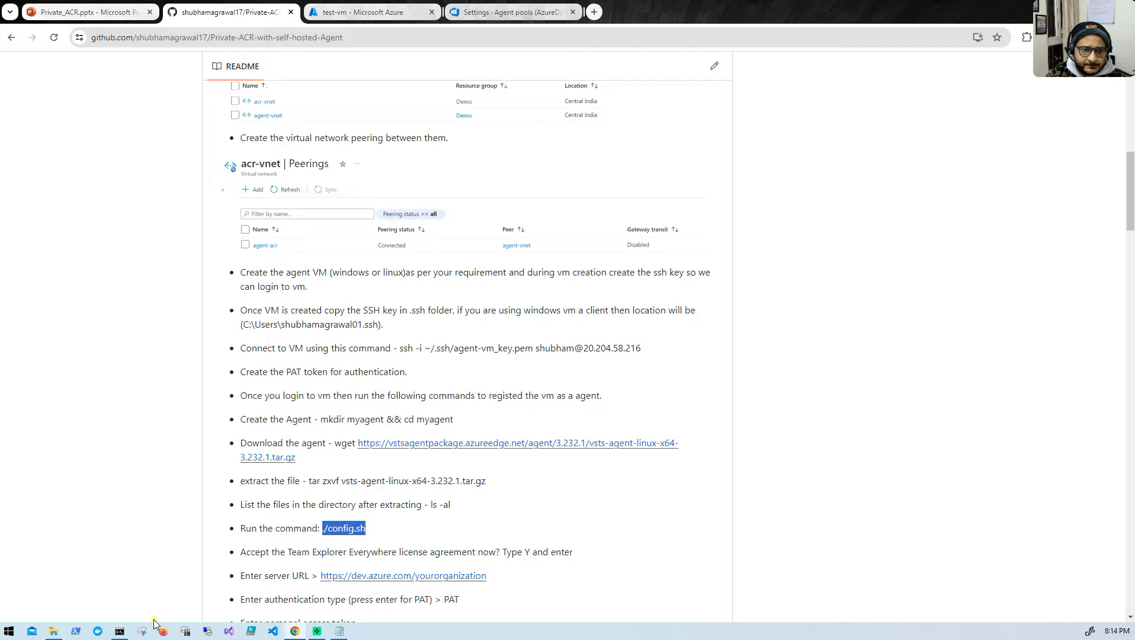
pyautogui.click(119, 631)
pyautogui.scroll(-3, 711, 385)
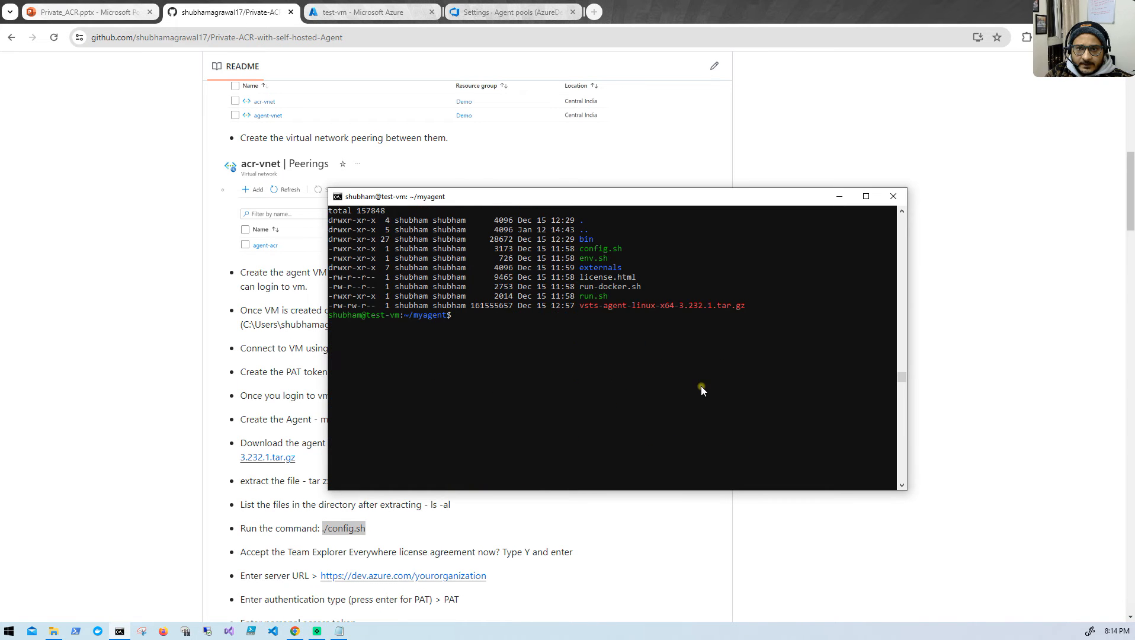
pyautogui.click(866, 196)
pyautogui.rightClick(227, 199)
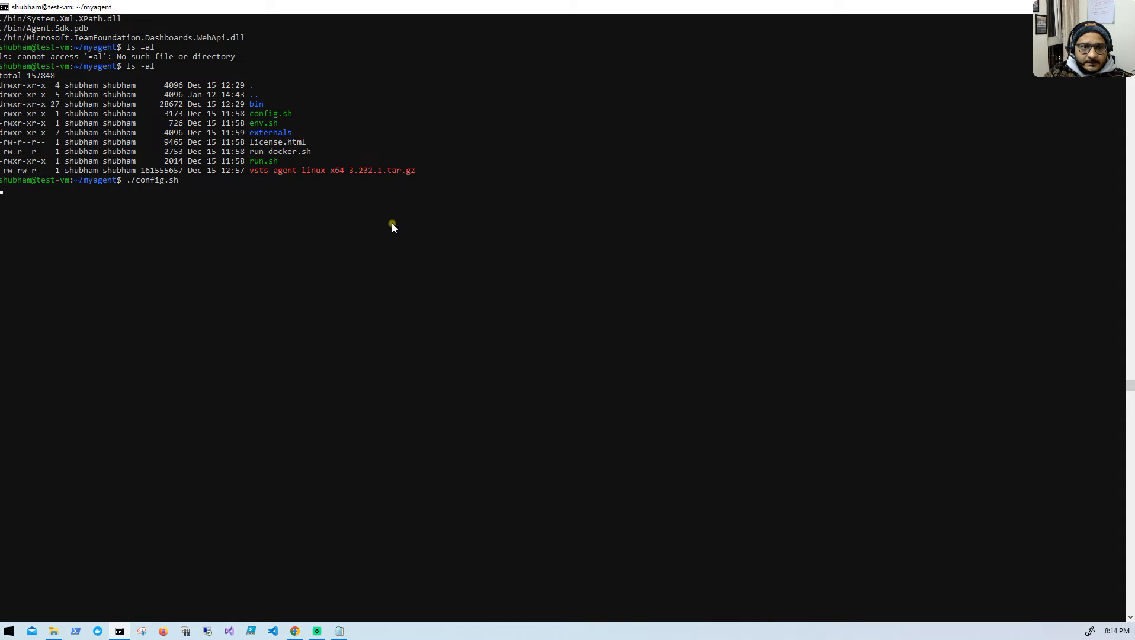
pyautogui.press('Return')
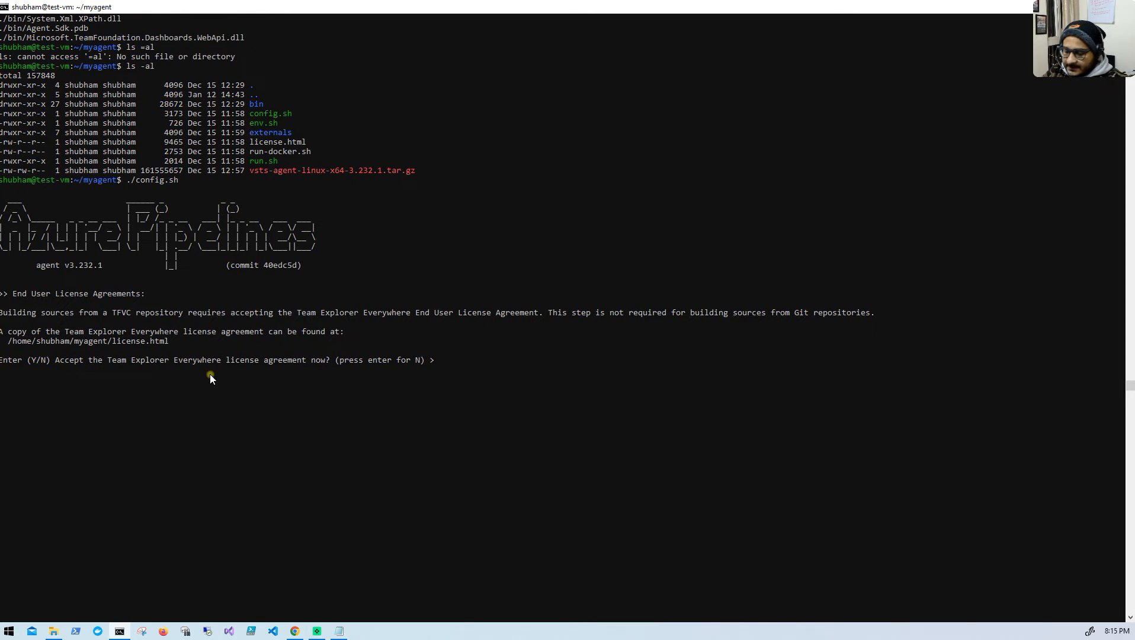
pyautogui.write('Y')
pyautogui.press('Return')
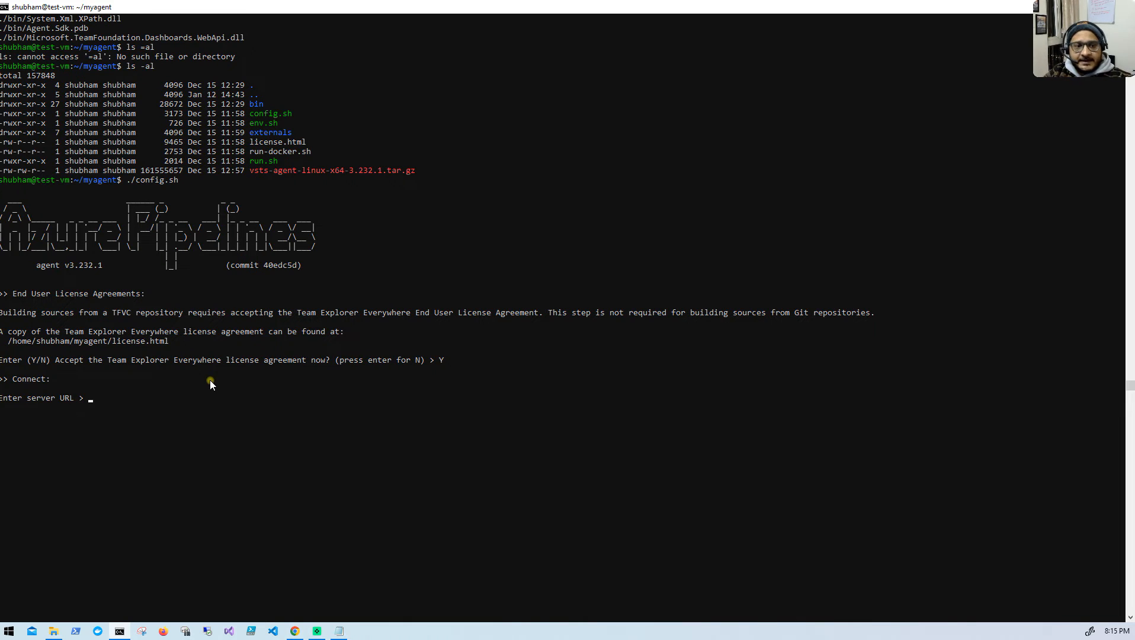
pyautogui.click(295, 631)
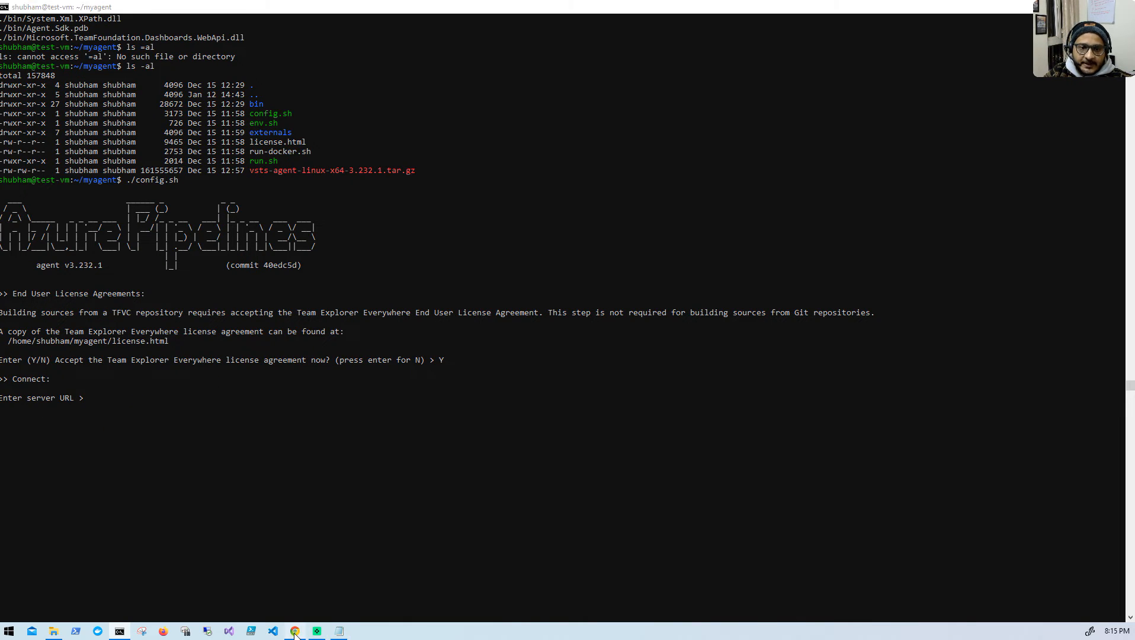
pyautogui.click(386, 9)
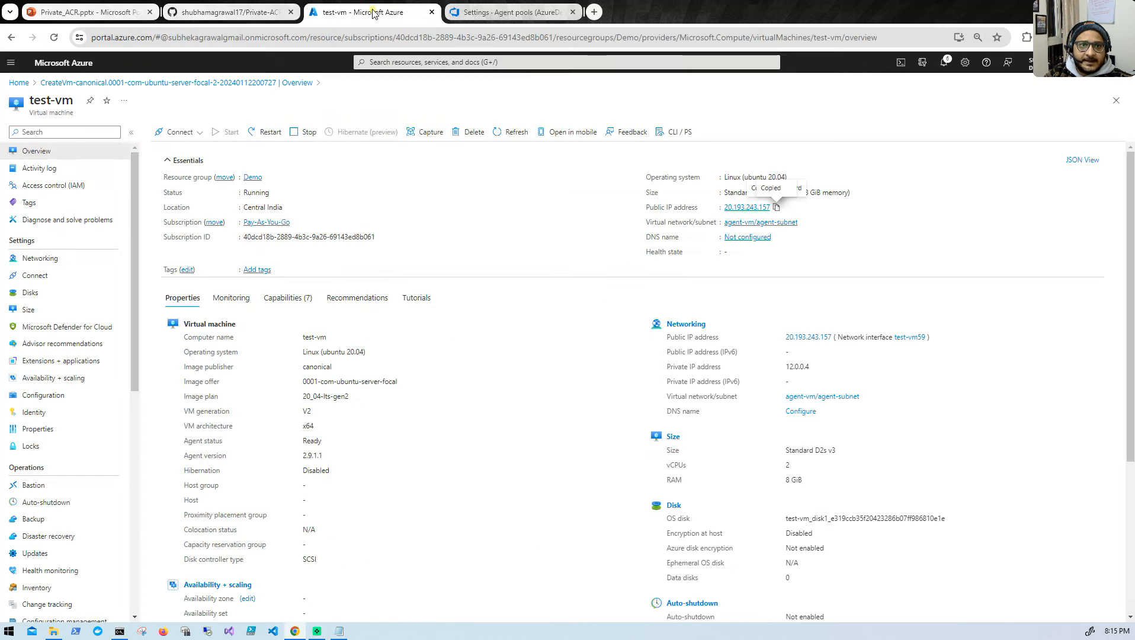
pyautogui.click(509, 12)
pyautogui.moveTo(213, 37); pyautogui.dragTo(92, 39)
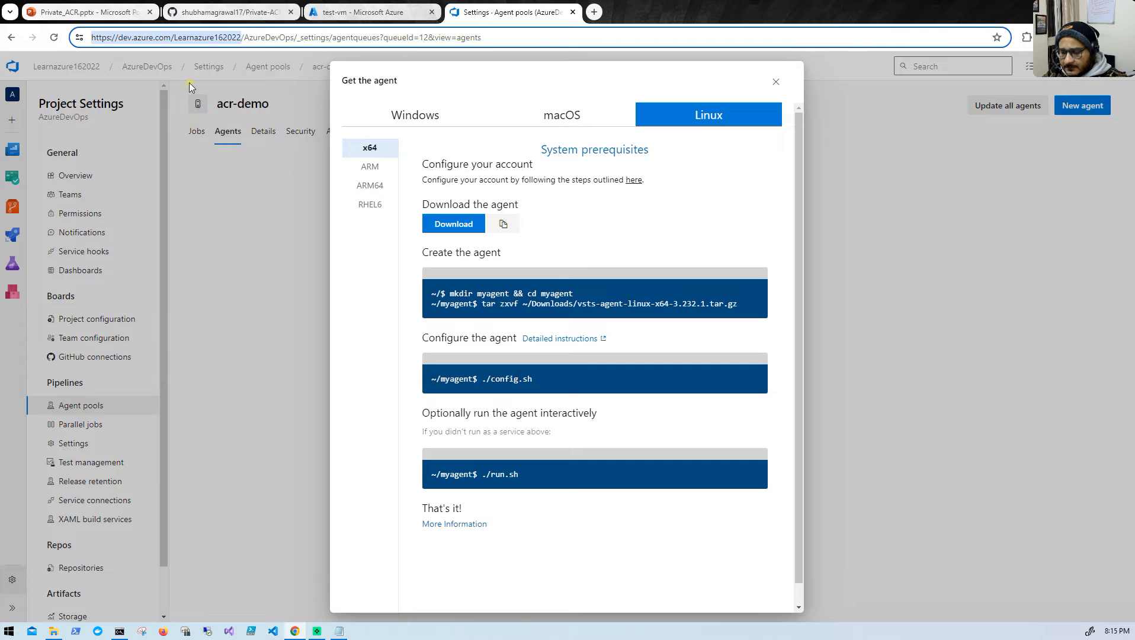
pyautogui.hotkey('ctrl', 'c')
pyautogui.click(120, 631)
pyautogui.rightClick(321, 398)
pyautogui.press('Return')
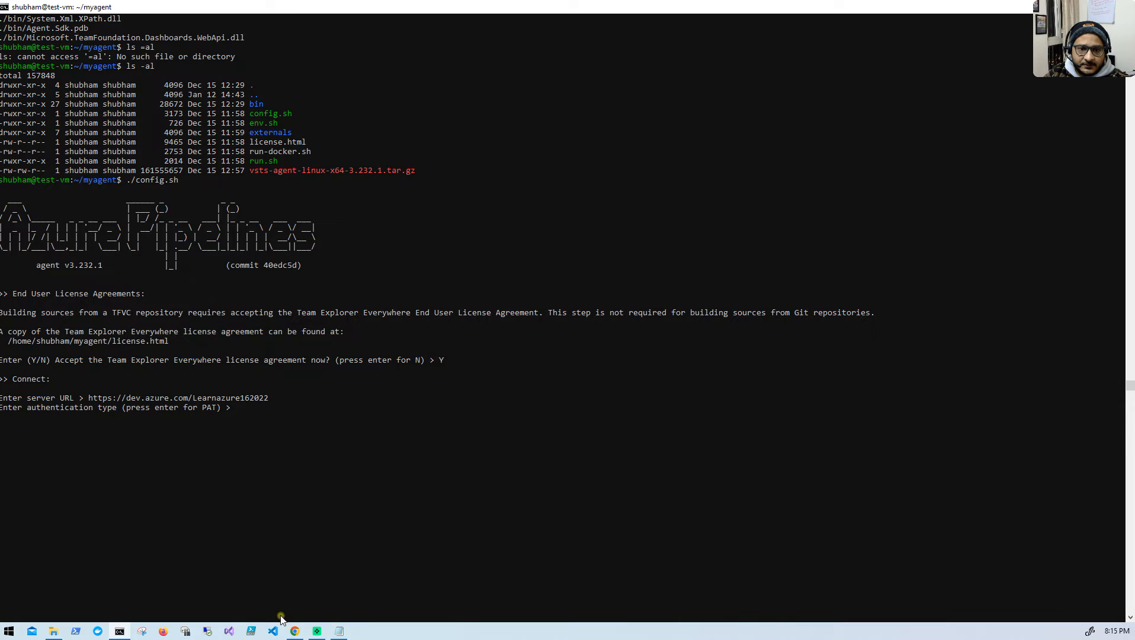
# - Copy the personal access token saved in Notepad and return to the test-vm terminal
pyautogui.click(339, 631)
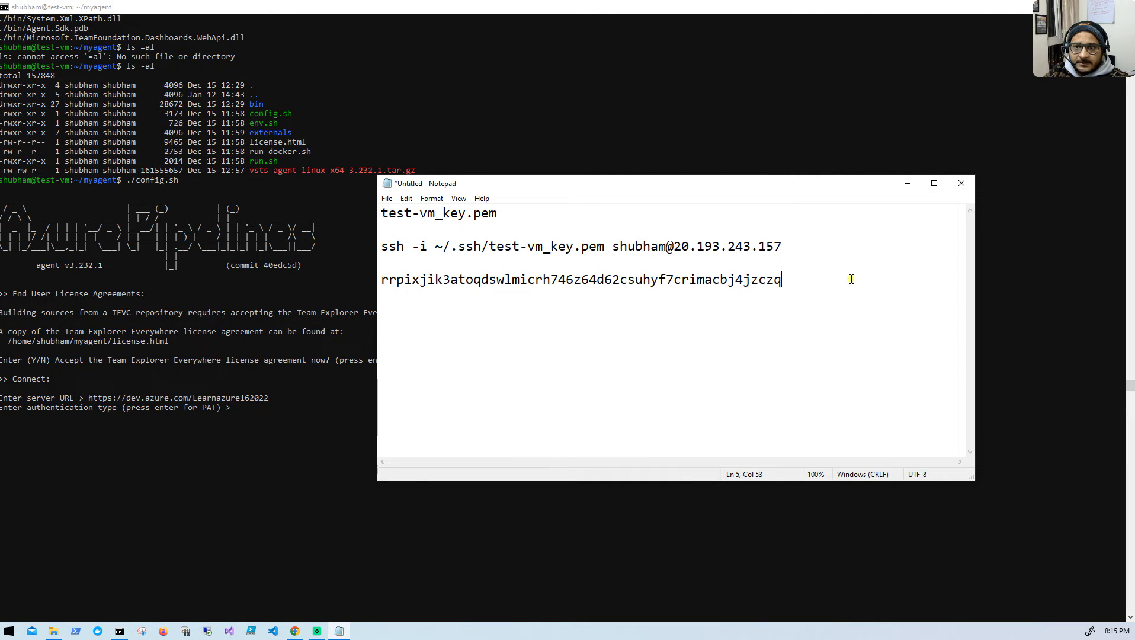
pyautogui.moveTo(785, 280); pyautogui.dragTo(368, 293)
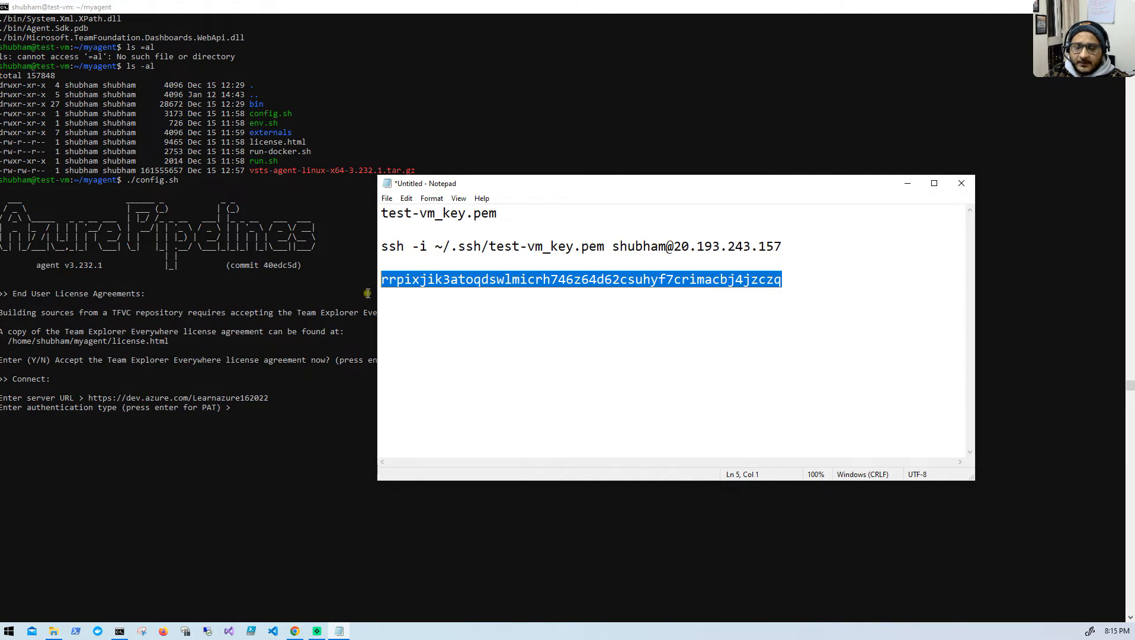
pyautogui.hotkey('ctrl', 'c')
pyautogui.click(252, 414)
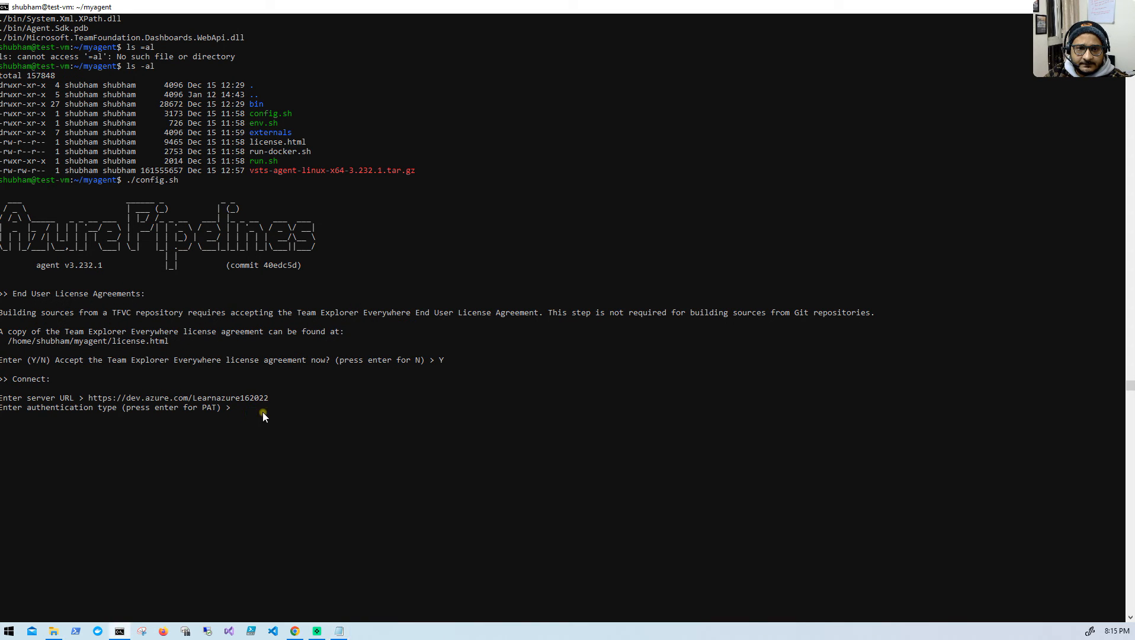
pyautogui.rightClick(266, 411)
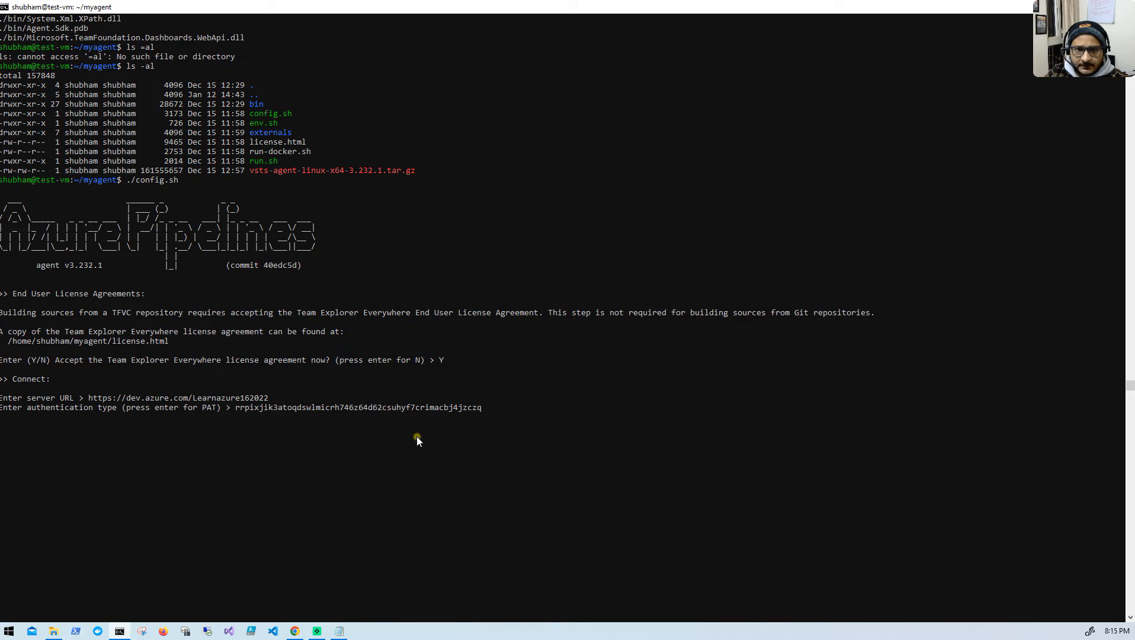
pyautogui.press('BackSpace')
pyautogui.press('BackSpace')
pyautogui.press('BackSpace')
pyautogui.press('BackSpace')
pyautogui.press('BackSpace')
pyautogui.press('BackSpace')
pyautogui.press('BackSpace')
pyautogui.press('BackSpace')
pyautogui.press('BackSpace')
pyautogui.press('BackSpace')
pyautogui.press('BackSpace')
pyautogui.press('BackSpace')
pyautogui.press('BackSpace')
pyautogui.press('BackSpace')
pyautogui.press('BackSpace')
pyautogui.press('BackSpace')
pyautogui.press('BackSpace')
pyautogui.press('BackSpace')
pyautogui.press('BackSpace')
pyautogui.press('BackSpace')
pyautogui.press('BackSpace')
pyautogui.press('BackSpace')
pyautogui.press('BackSpace')
pyautogui.press('BackSpace')
pyautogui.press('BackSpace')
pyautogui.press('BackSpace')
pyautogui.press('BackSpace')
pyautogui.press('BackSpace')
pyautogui.press('BackSpace')
pyautogui.press('BackSpace')
pyautogui.press('BackSpace')
pyautogui.press('BackSpace')
pyautogui.press('BackSpace')
pyautogui.press('BackSpace')
pyautogui.press('BackSpace')
pyautogui.press('BackSpace')
pyautogui.press('BackSpace')
pyautogui.press('BackSpace')
pyautogui.press('BackSpace')
pyautogui.press('BackSpace')
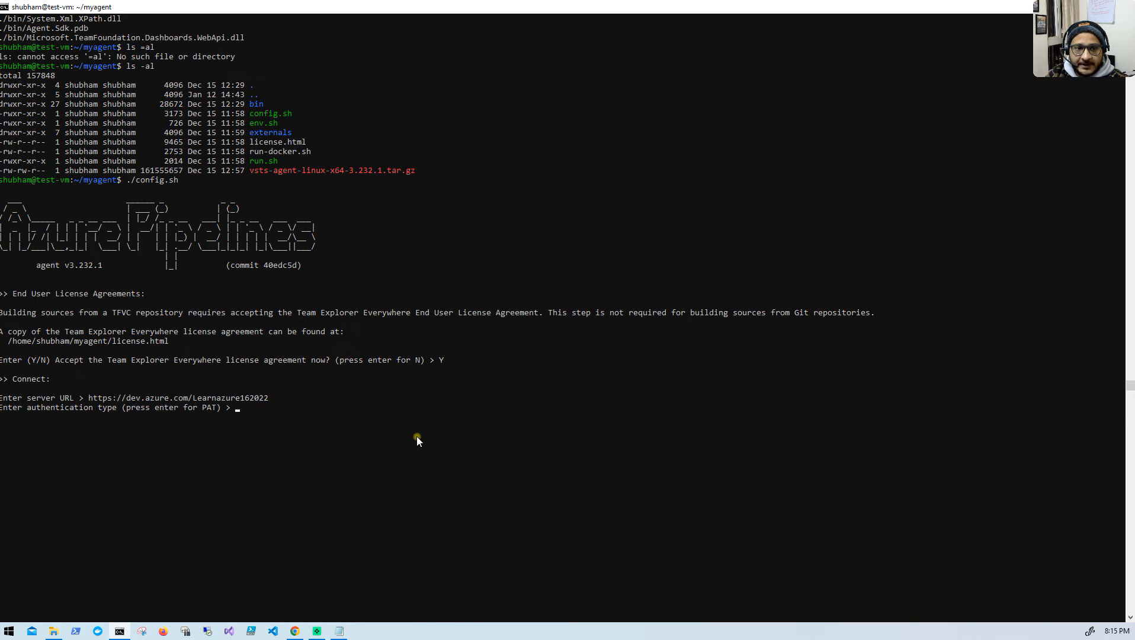
# - Accept the default PAT authentication type and paste the copied personal access token to connect the agent to the server
pyautogui.press('Return')
pyautogui.rightClick(417, 436)
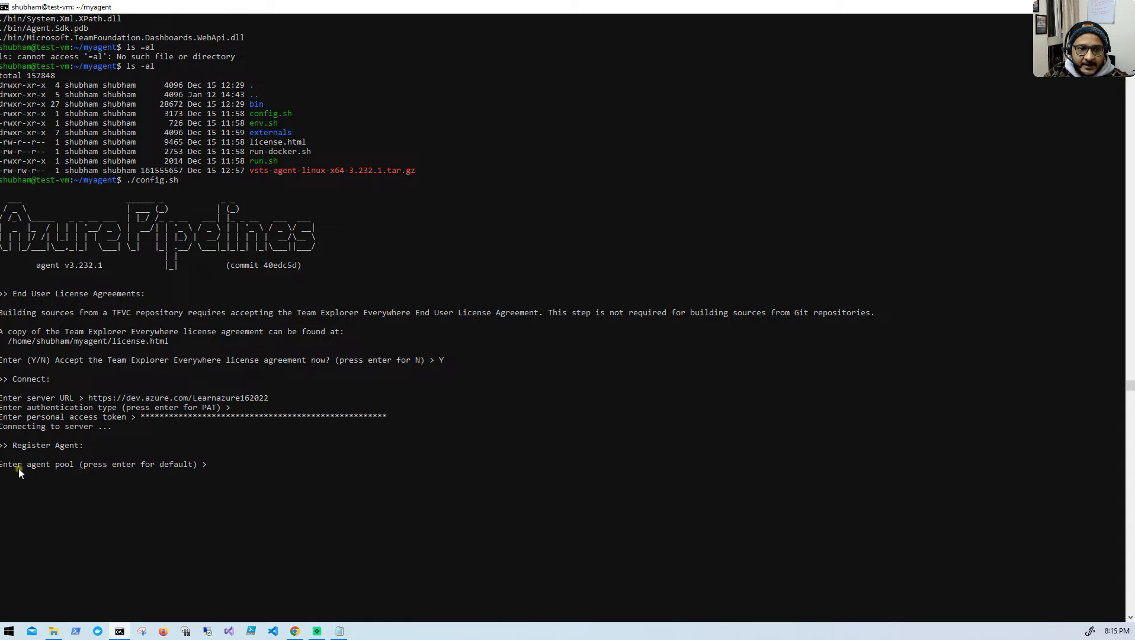
# - Switch to Azure DevOps in Chrome, close the Get the agent dialog and select the acr-demo pool name for copying
pyautogui.click(295, 630)
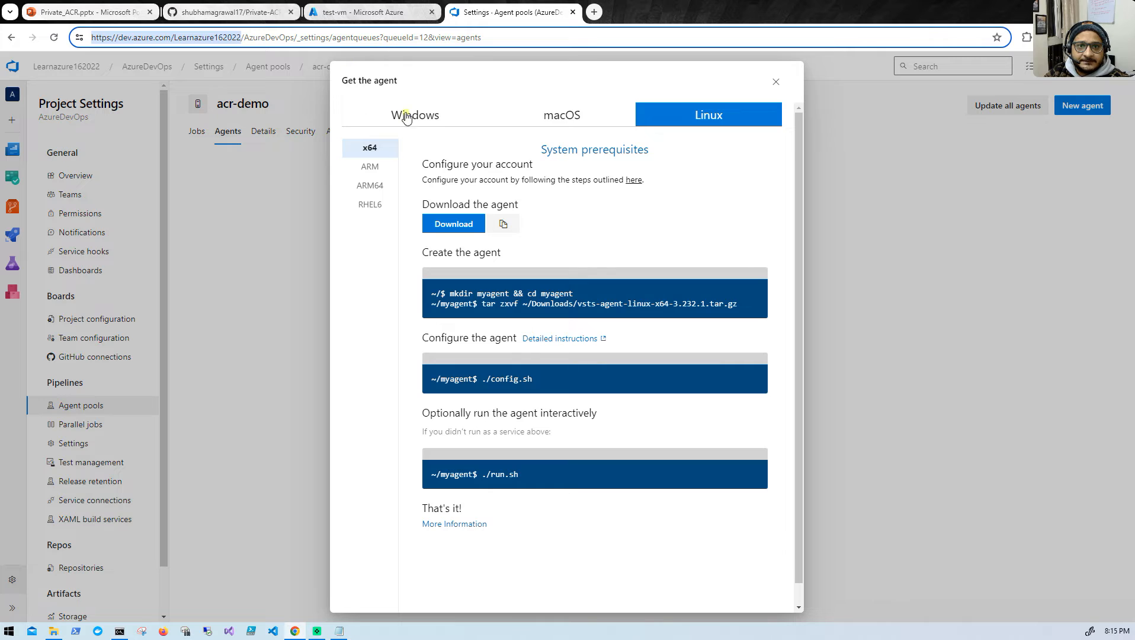
pyautogui.click(776, 82)
pyautogui.moveTo(268, 105); pyautogui.dragTo(218, 106)
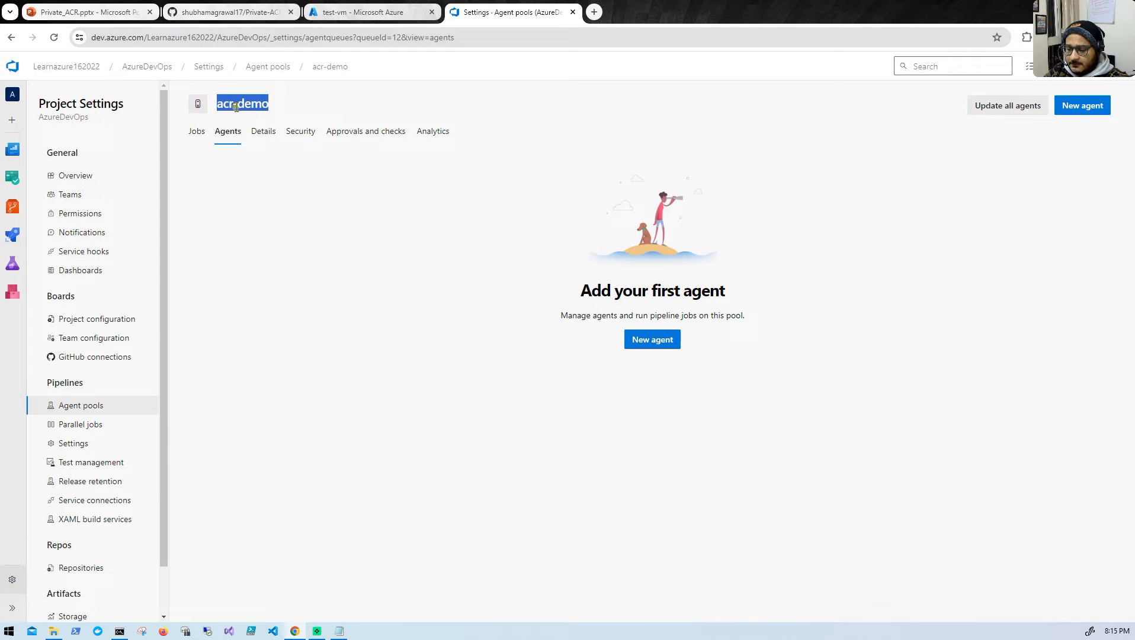
# - In the test-vm terminal, register the agent in the default pool with the name acr-demo and the default _work folder
pyautogui.click(119, 631)
pyautogui.rightClick(469, 449)
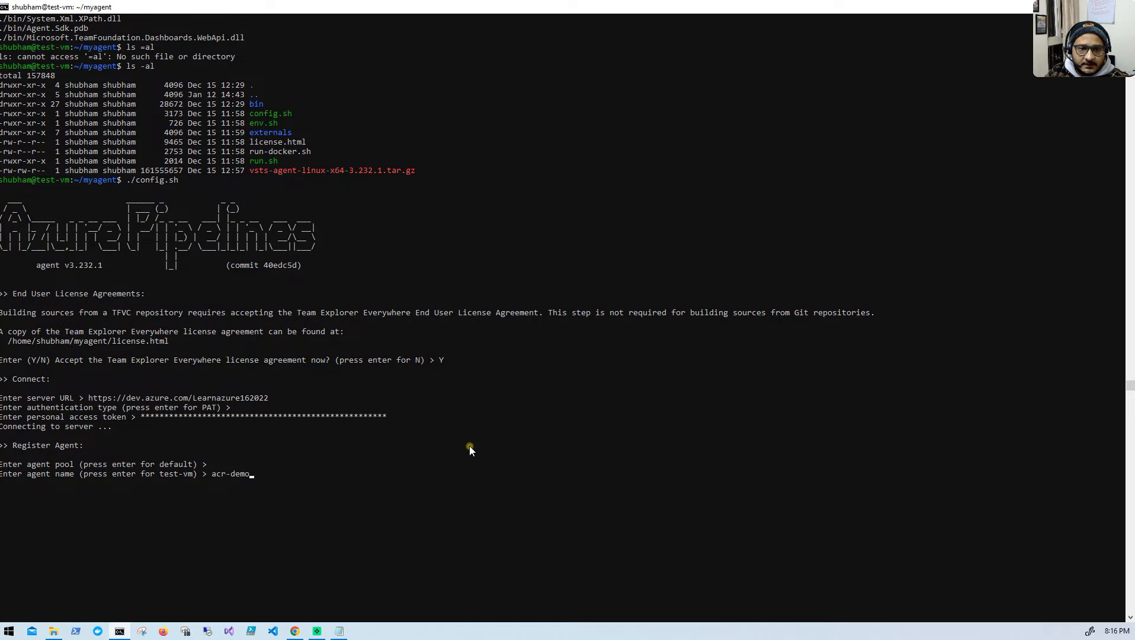
pyautogui.press('Return')
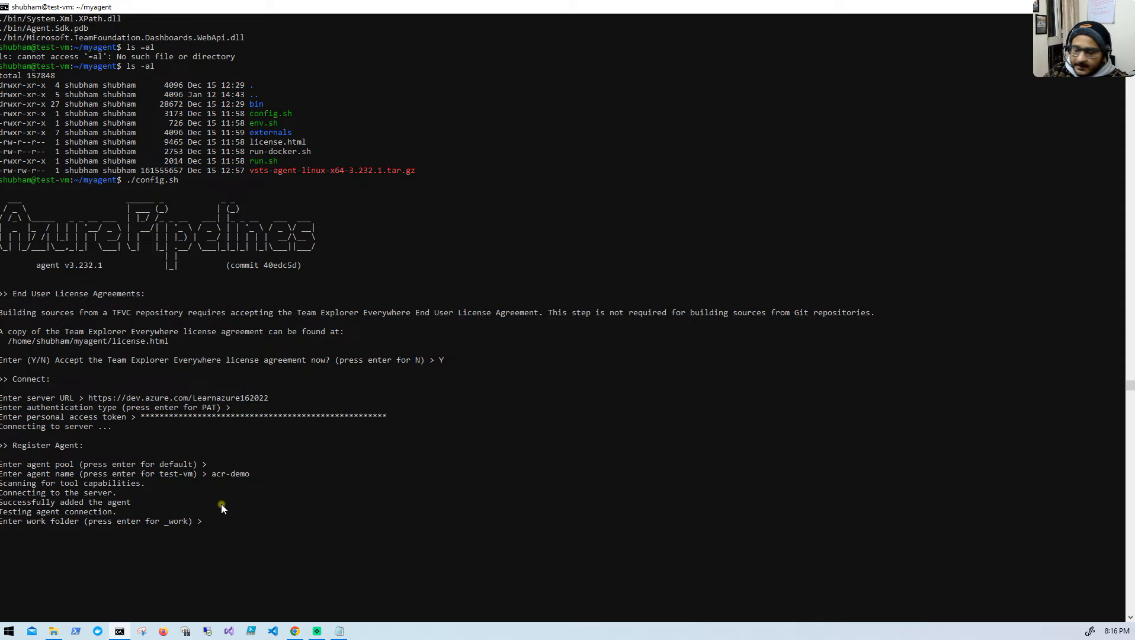
pyautogui.press('Return')
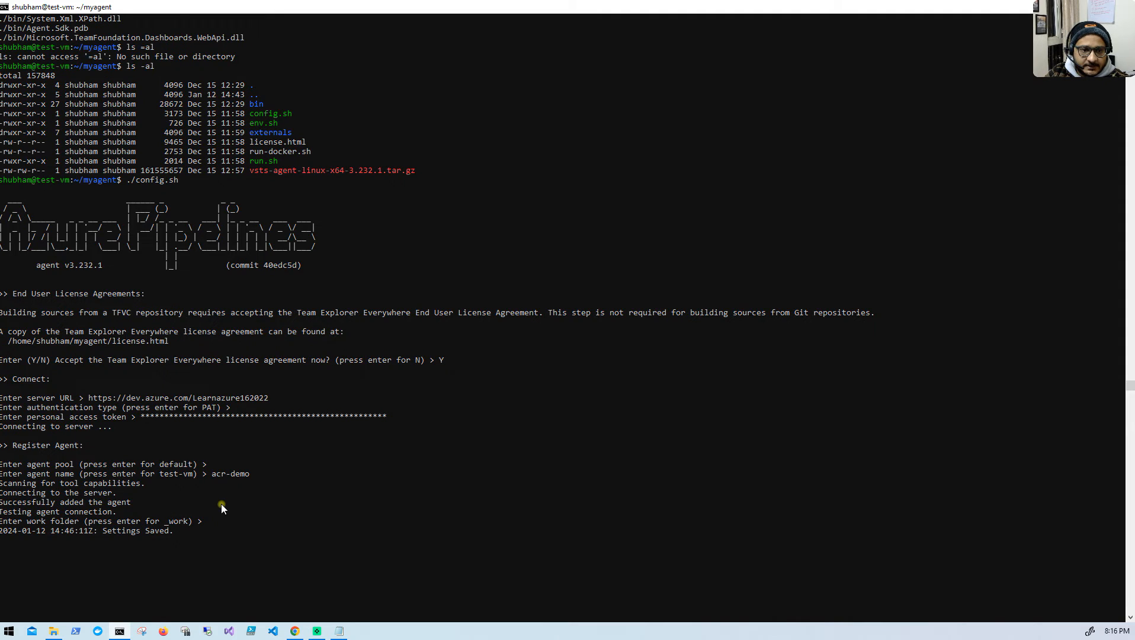
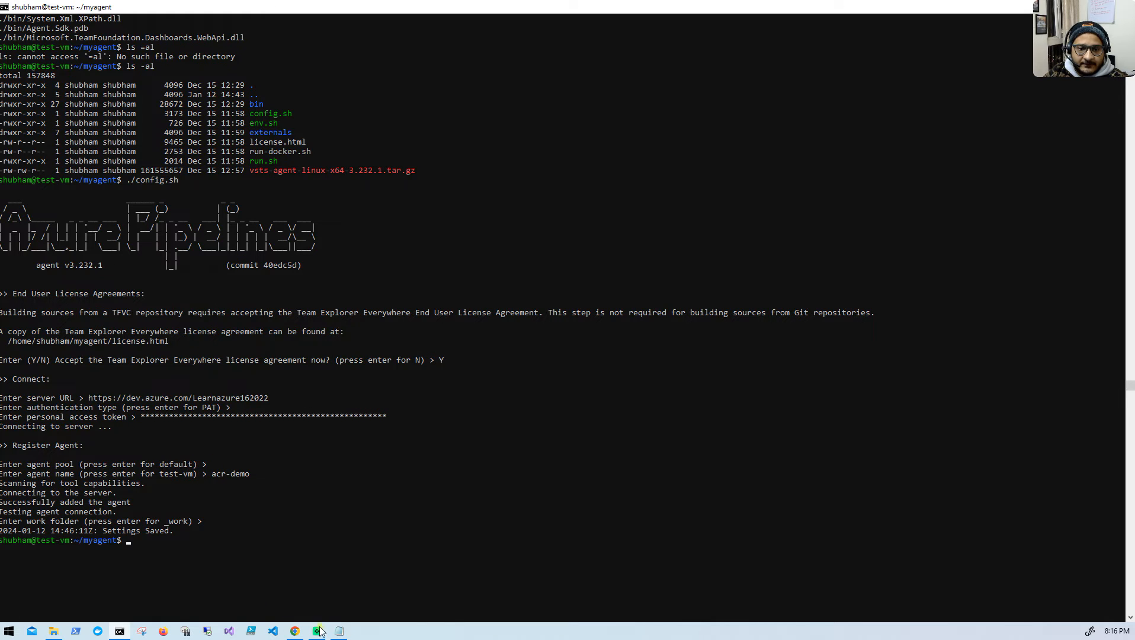
# - Switch to Azure DevOps in Chrome and look for the new agent in the acr-demo pool and the Default pool
pyautogui.click(294, 630)
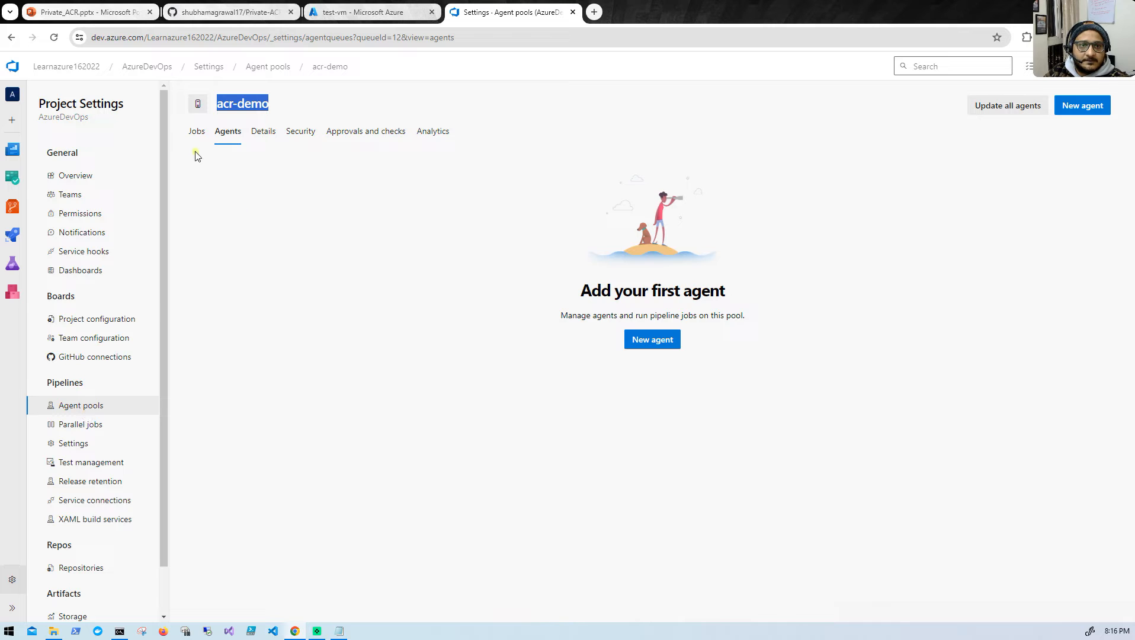
pyautogui.click(196, 132)
pyautogui.click(54, 36)
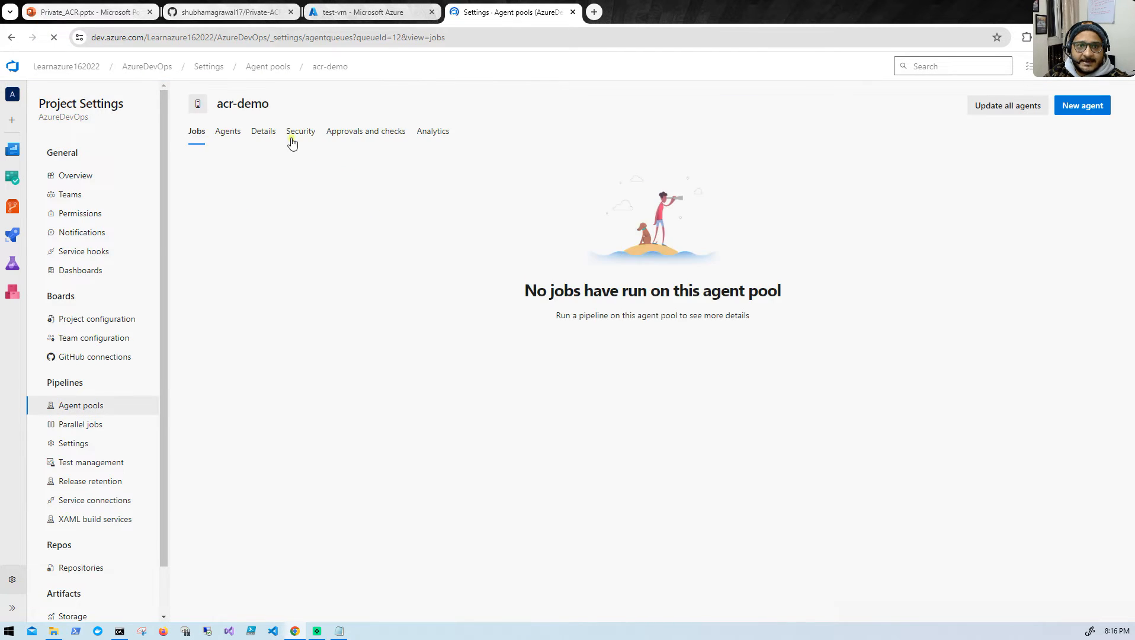
pyautogui.click(231, 135)
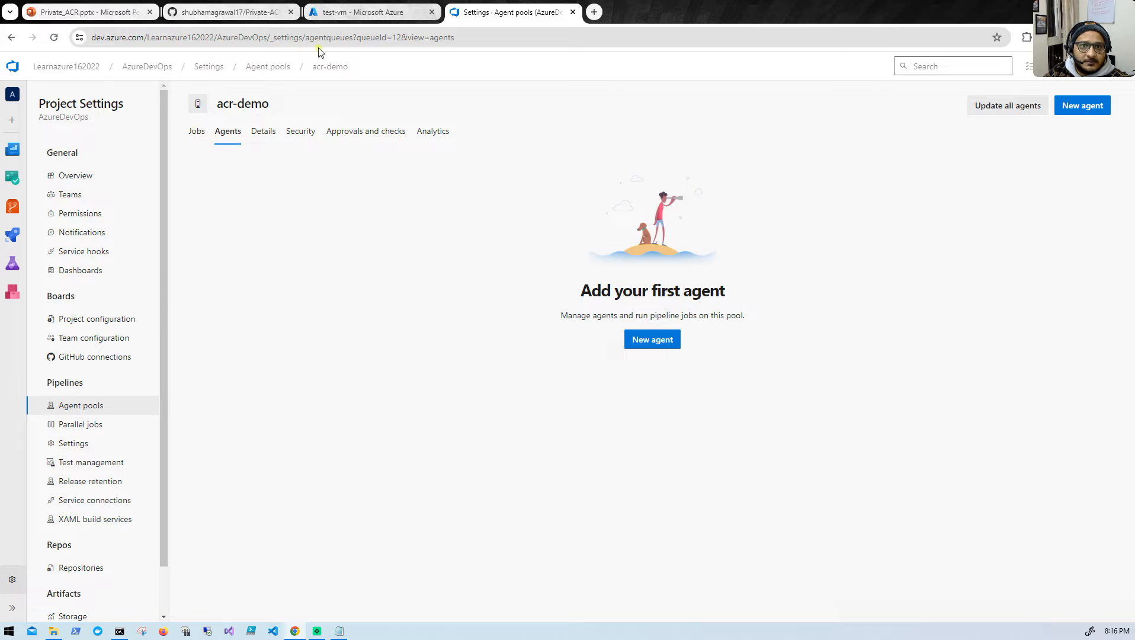
pyautogui.click(270, 67)
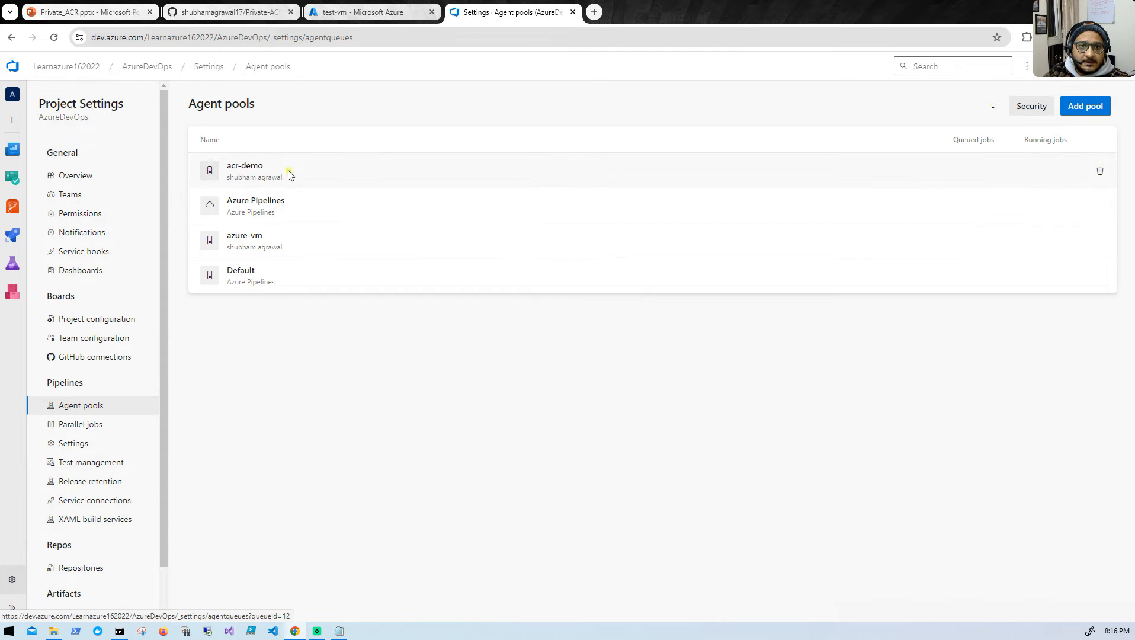
pyautogui.click(286, 275)
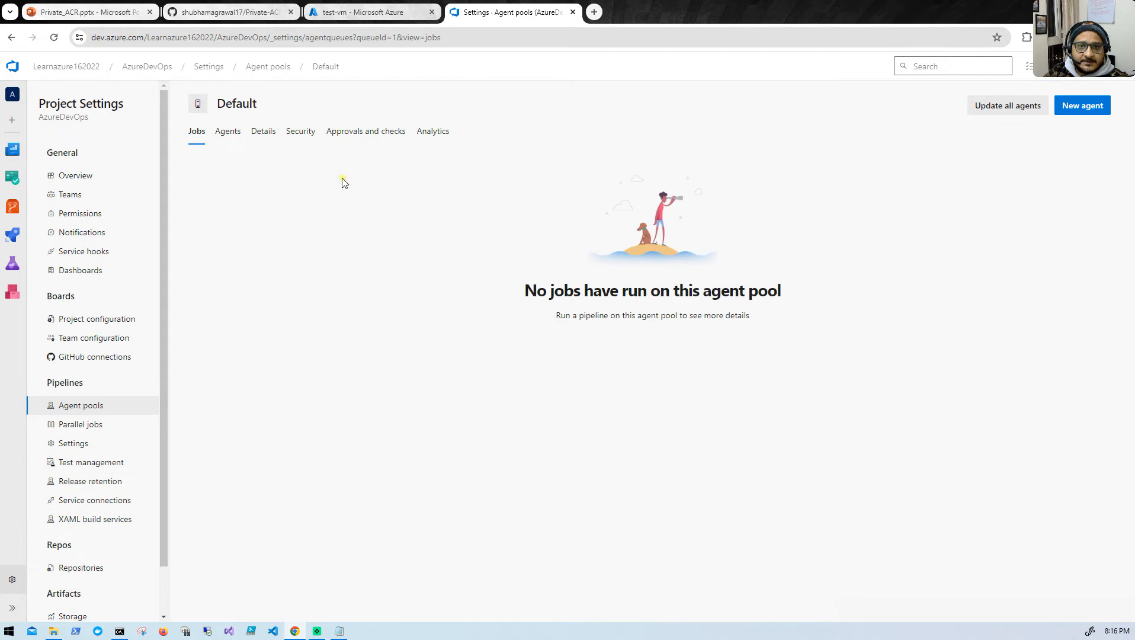
pyautogui.click(236, 132)
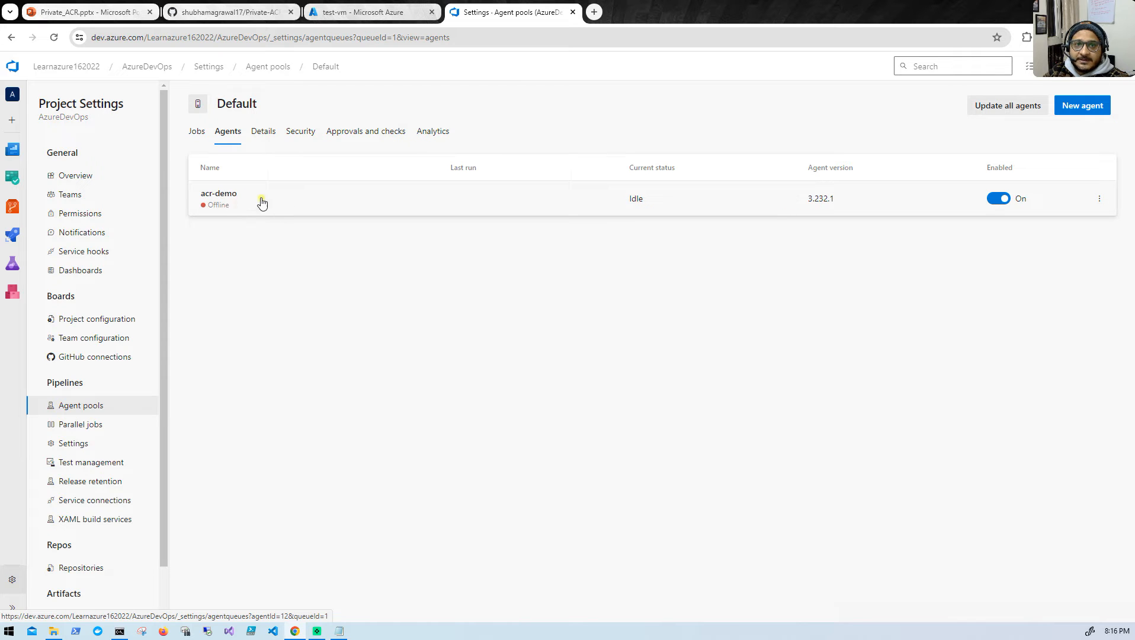
# - Copy the command "sudo ./svc.sh install &" from the GitHub README and run it in the test-vm terminal
pyautogui.click(235, 13)
pyautogui.scroll(-3, 356, 462)
pyautogui.scroll(-1, 340, 513)
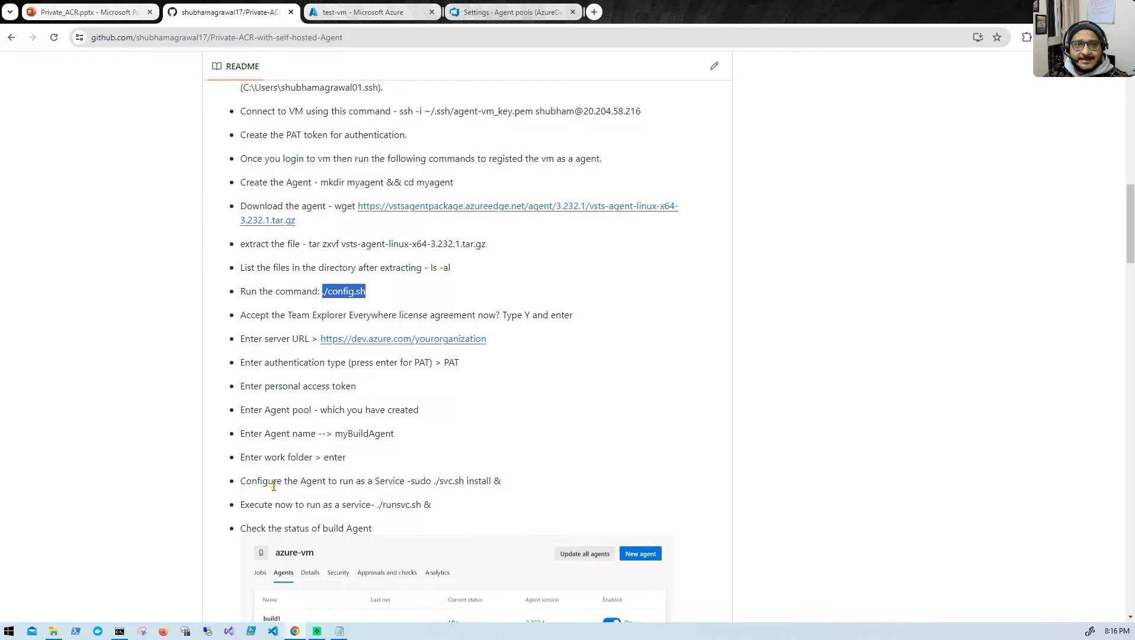
pyautogui.moveTo(411, 481); pyautogui.dragTo(514, 484)
pyautogui.hotkey('ctrl', 'c')
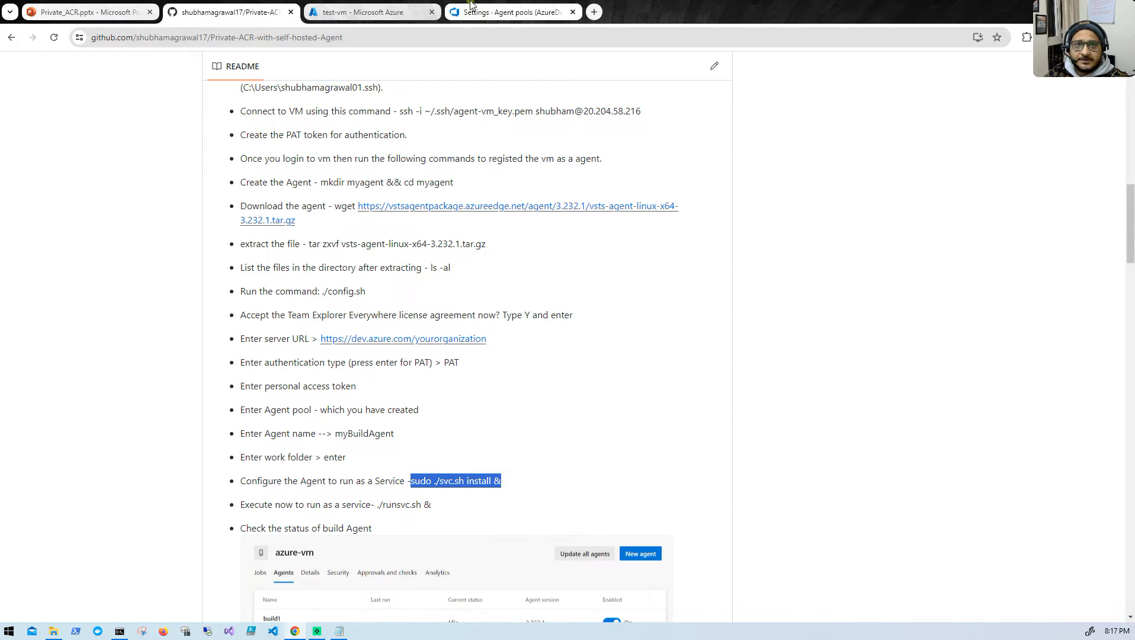
pyautogui.click(119, 631)
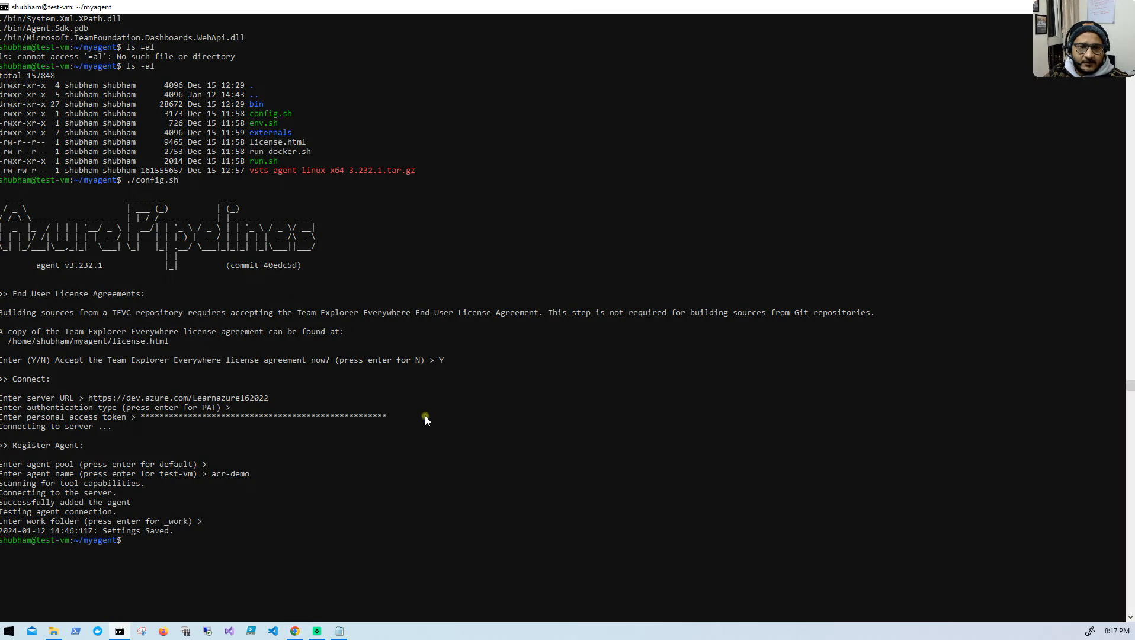
pyautogui.hotkey('ctrl', 'v')
pyautogui.press('Return')
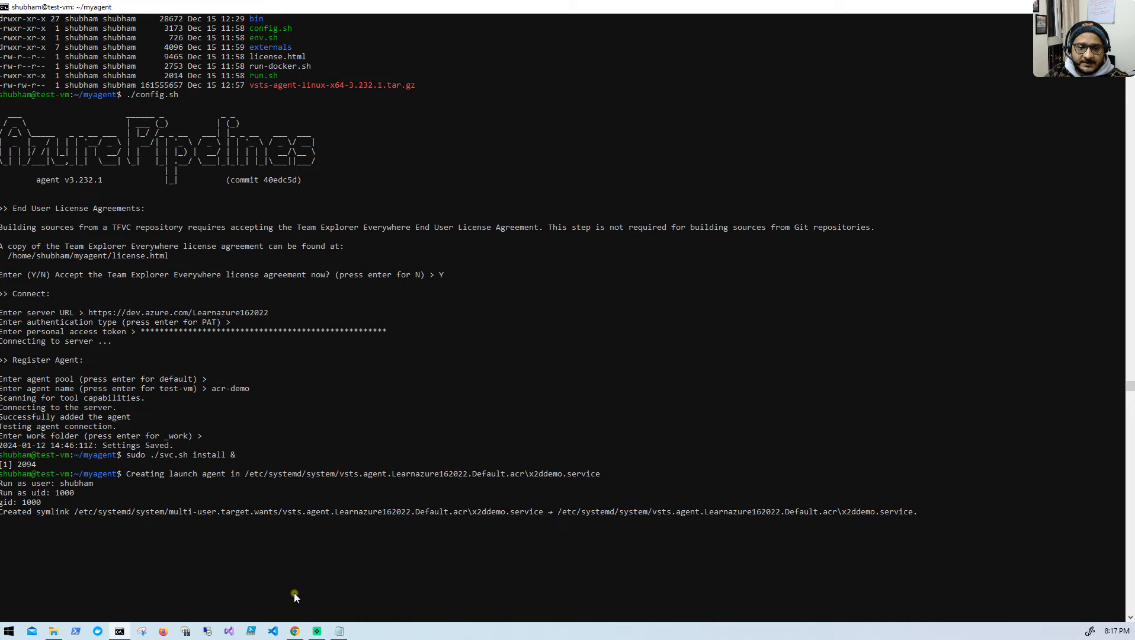
# - Reload the Default pool's agent list in Azure DevOps to check the acr-demo agent's status, and return to the terminal
pyautogui.click(307, 632)
pyautogui.click(358, 12)
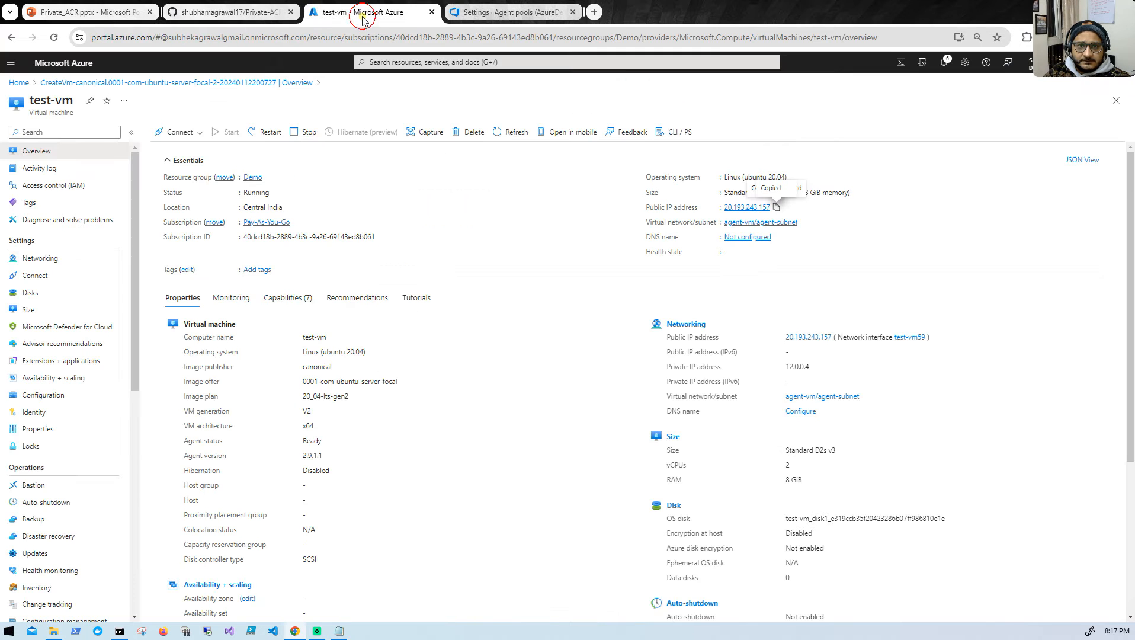
pyautogui.click(486, 12)
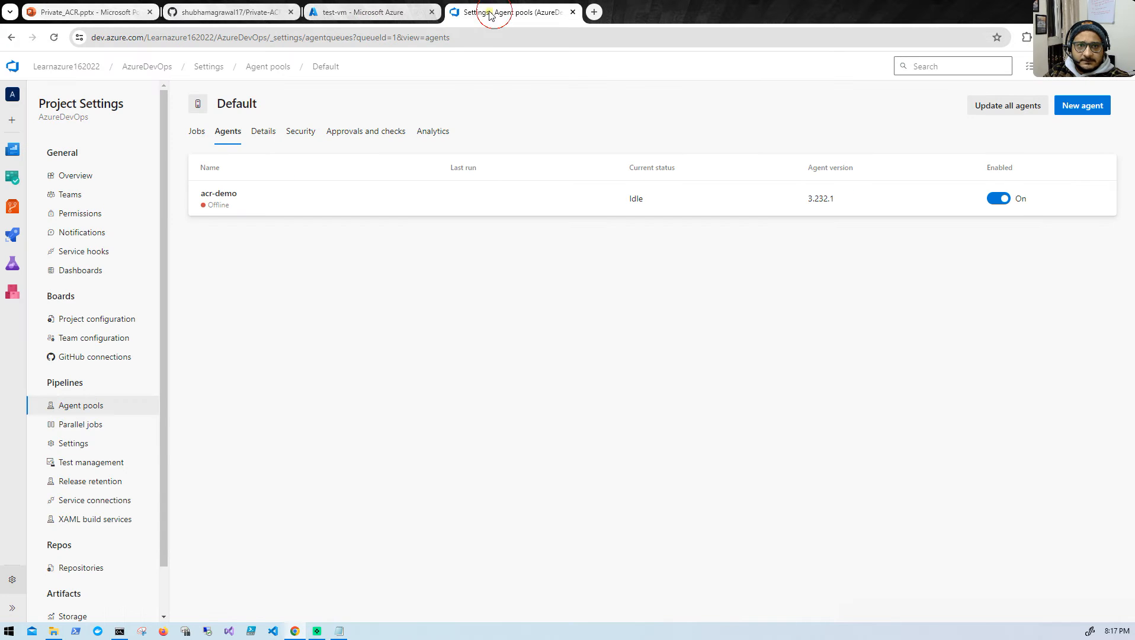
pyautogui.click(53, 37)
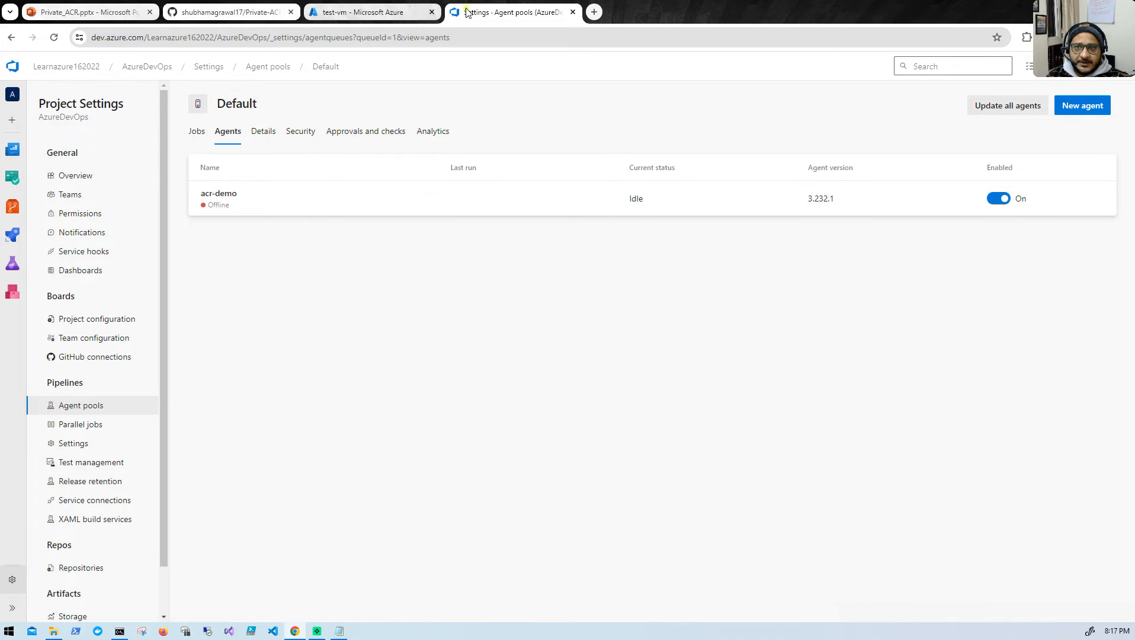
pyautogui.click(294, 629)
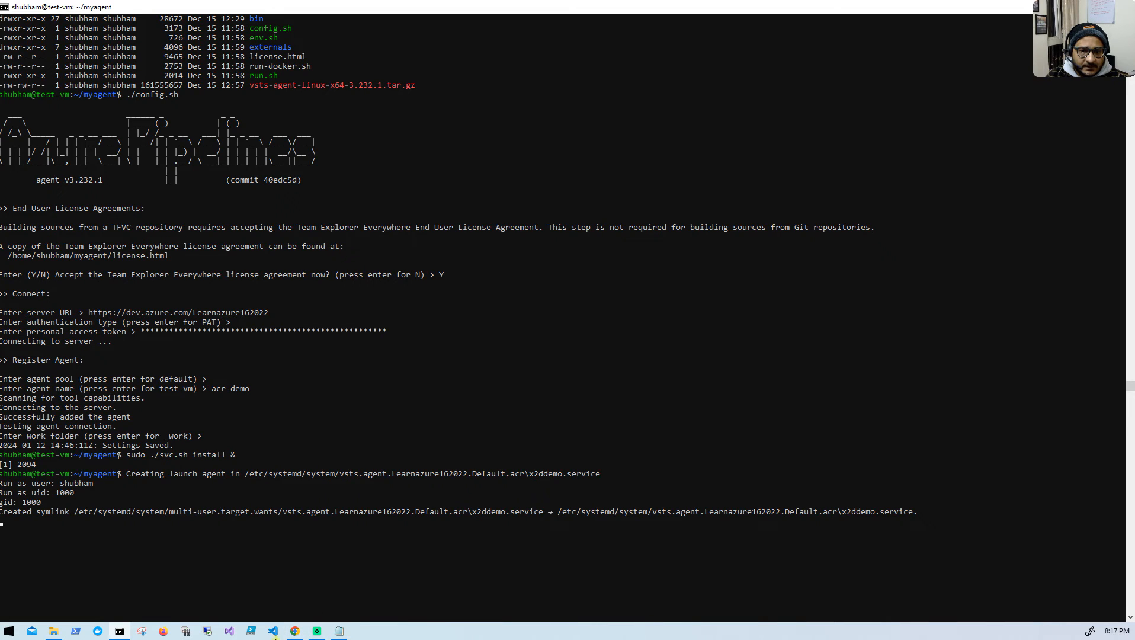
# - Copy the command "./runsvc.sh &" from the GitHub README and run it in the test-vm terminal to start the agent
pyautogui.click(294, 631)
pyautogui.click(232, 20)
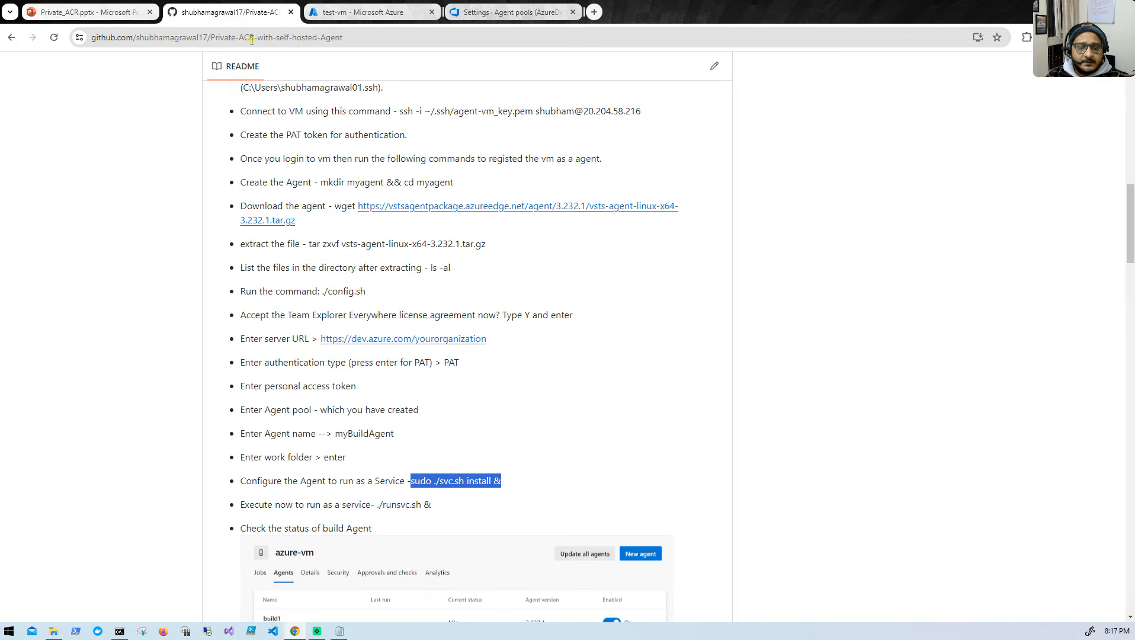
pyautogui.scroll(-2, 379, 391)
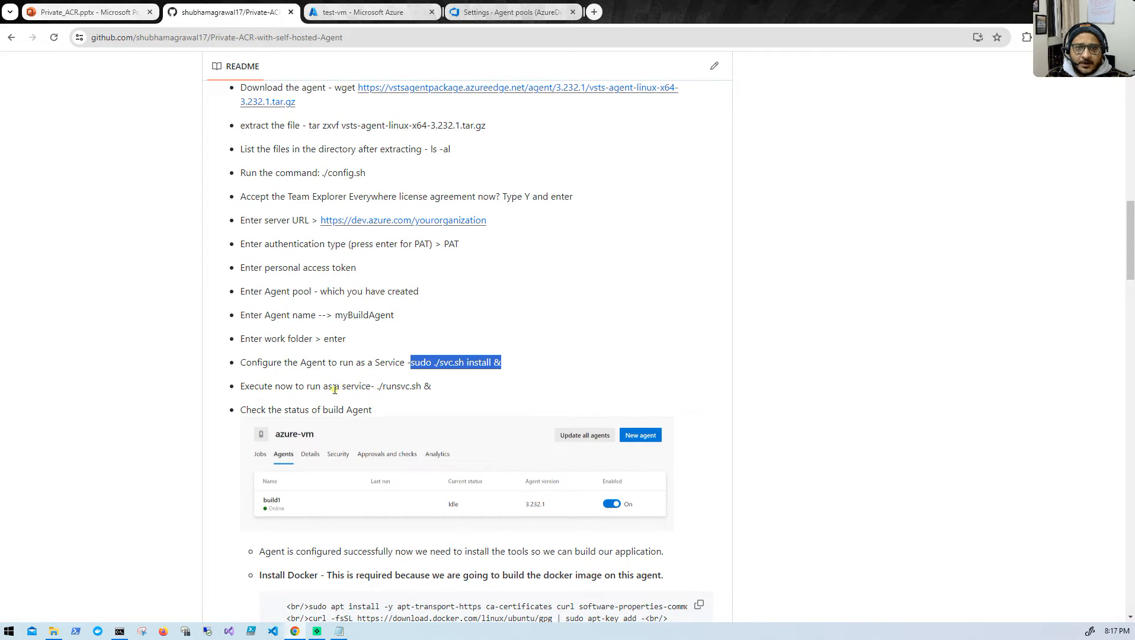
pyautogui.moveTo(376, 388); pyautogui.dragTo(431, 389)
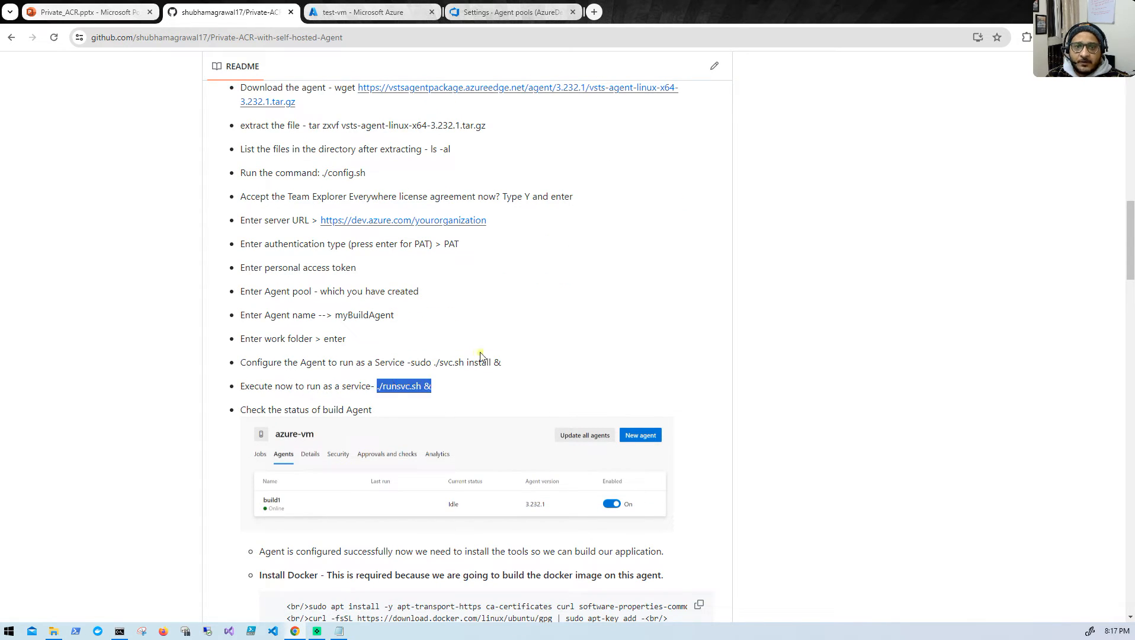
pyautogui.rightClick(417, 386)
pyautogui.click(431, 397)
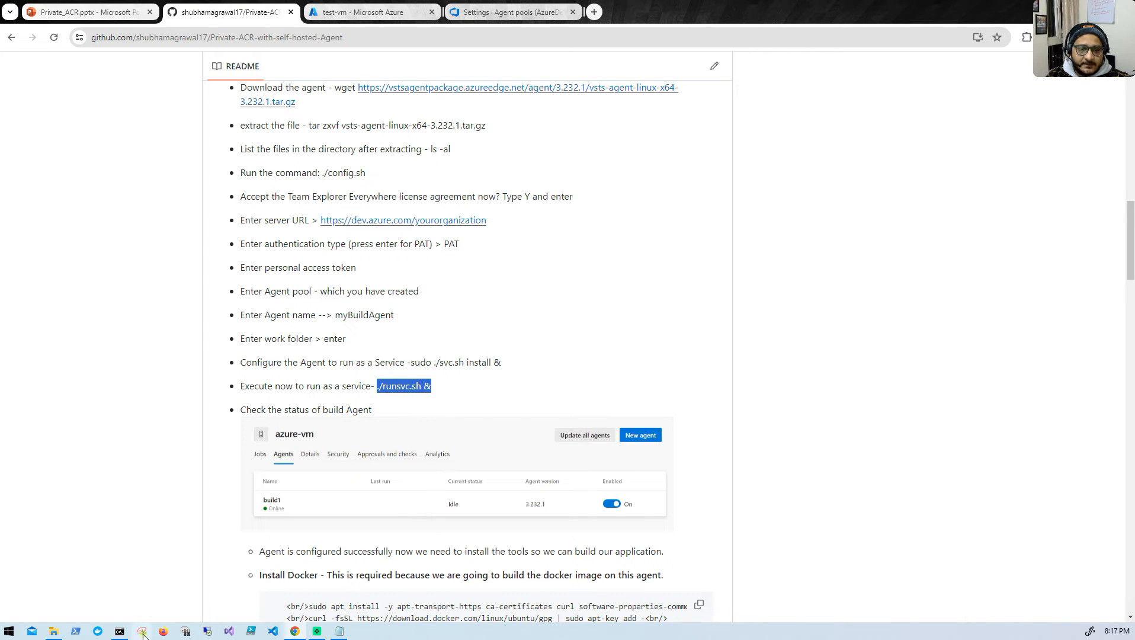
pyautogui.click(120, 629)
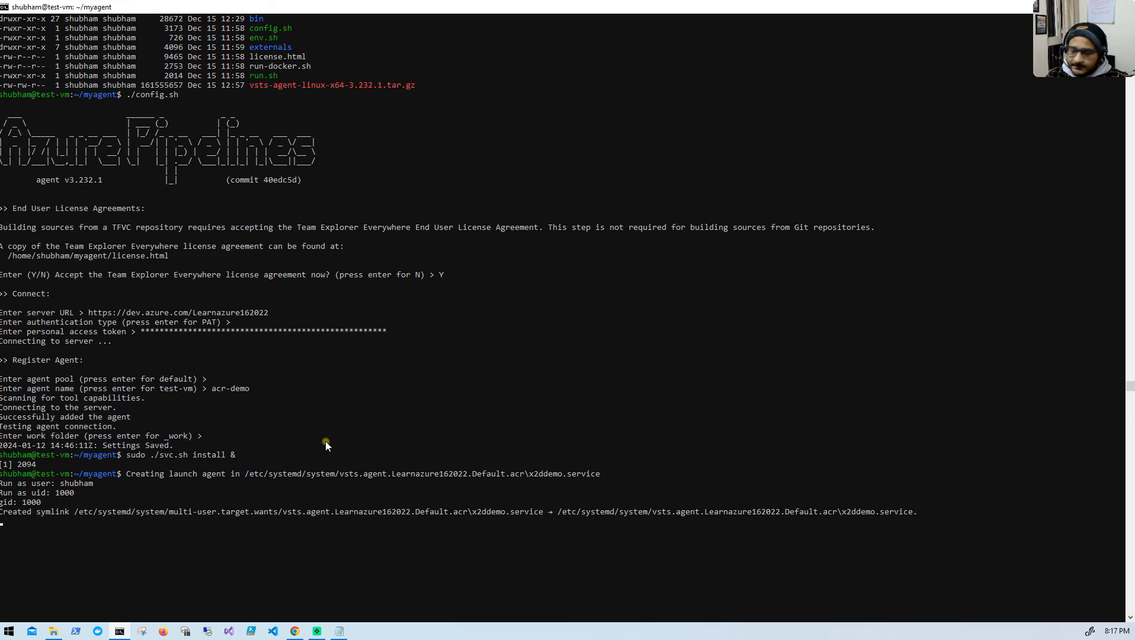
pyautogui.press('Return')
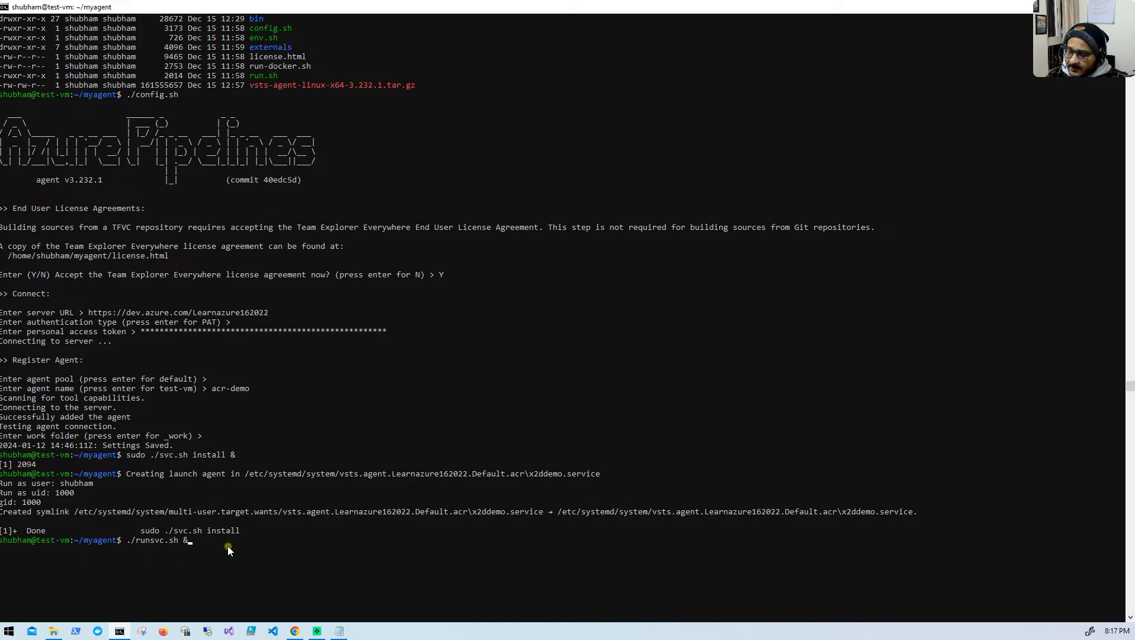
pyautogui.press('Return')
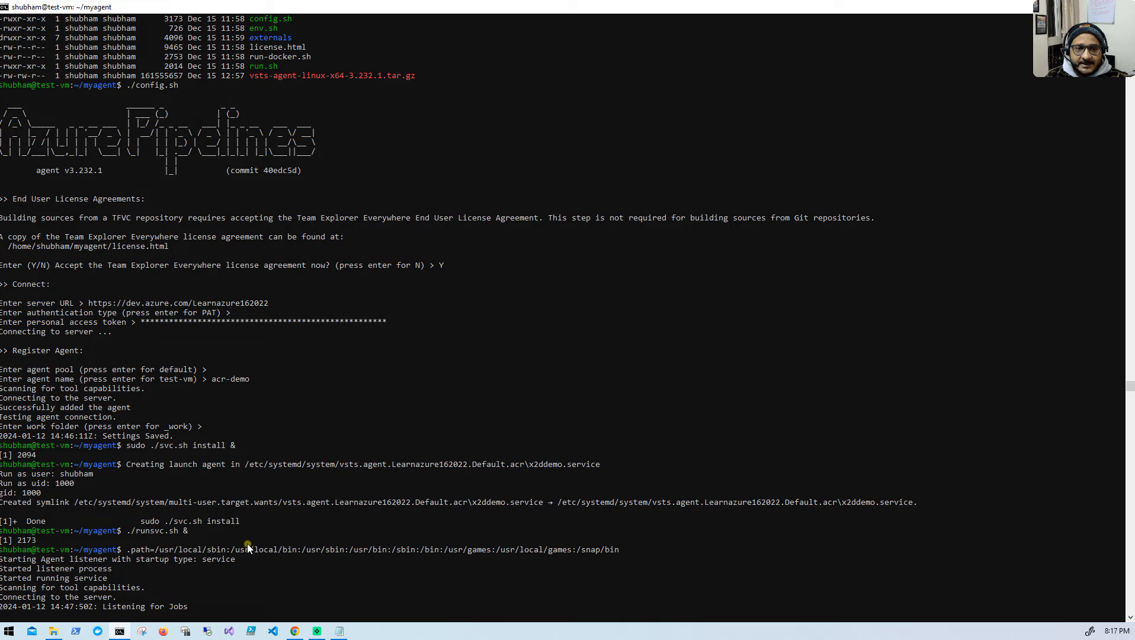
# - Switch to Azure DevOps in Chrome and check the acr-demo agent's status in the Default pool
pyautogui.click(294, 630)
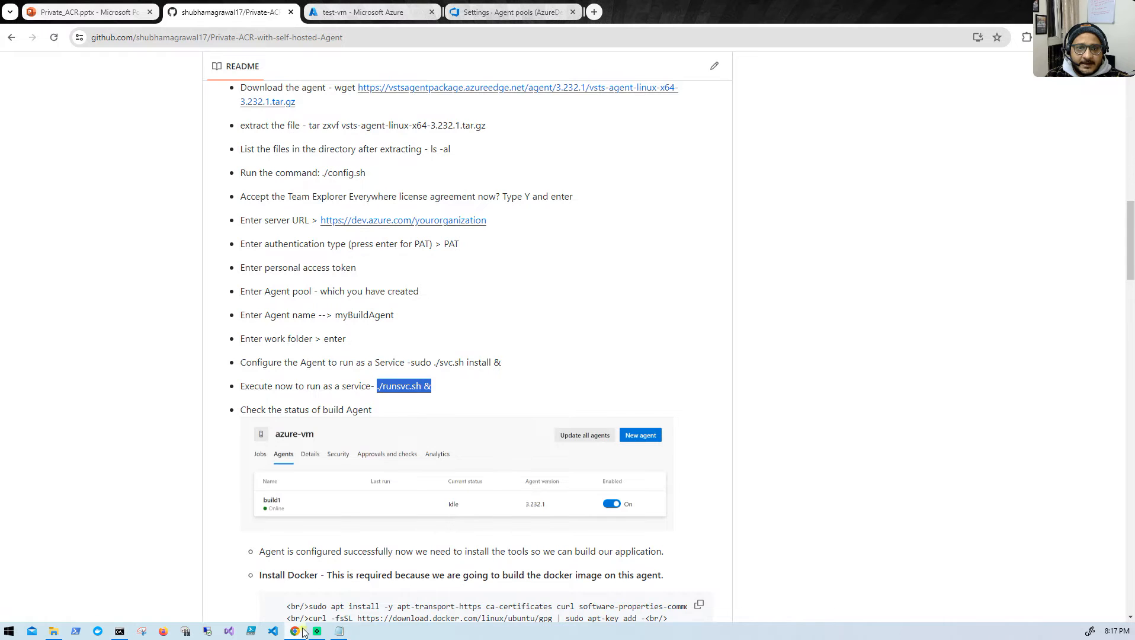
pyautogui.click(327, 14)
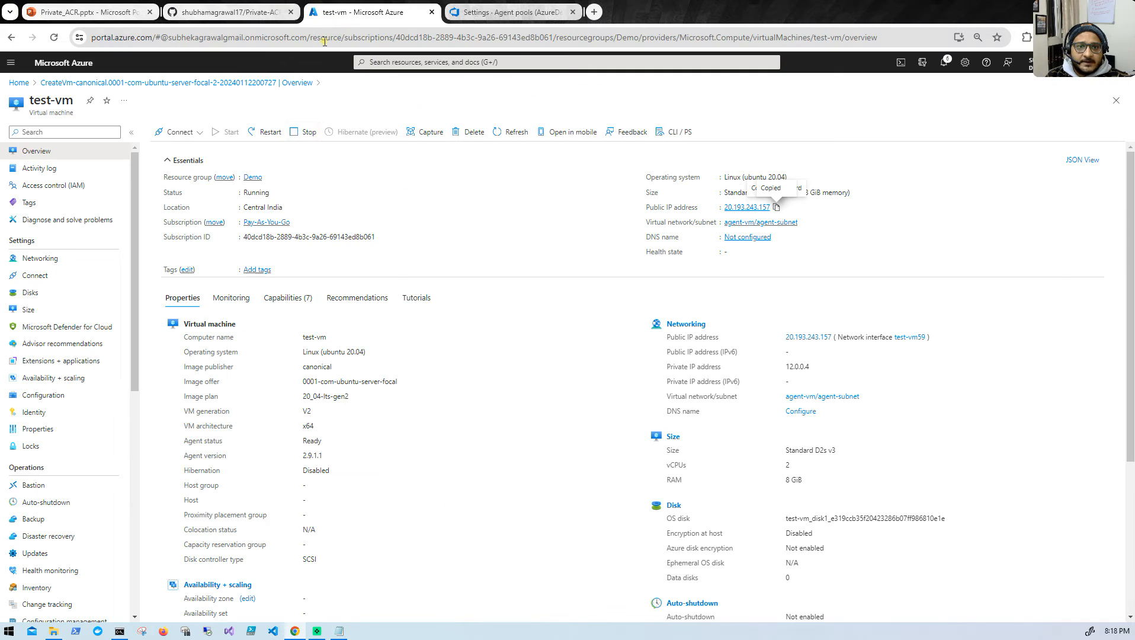
pyautogui.click(468, 13)
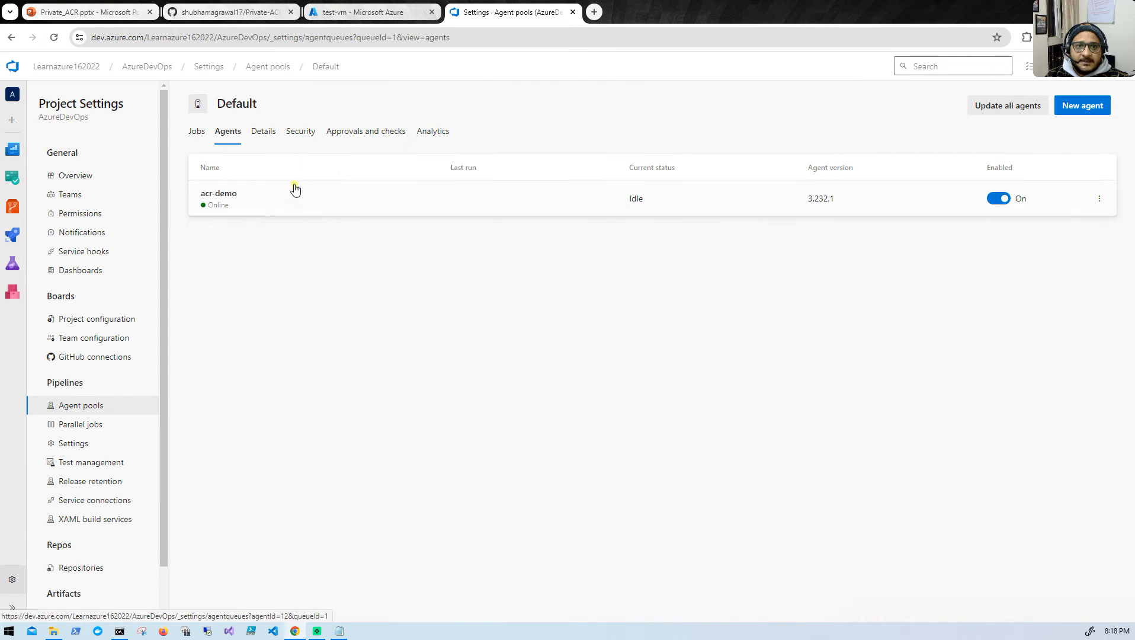
# - Read the README's Docker installation section and bring up an empty prompt in the test-vm terminal
pyautogui.click(282, 12)
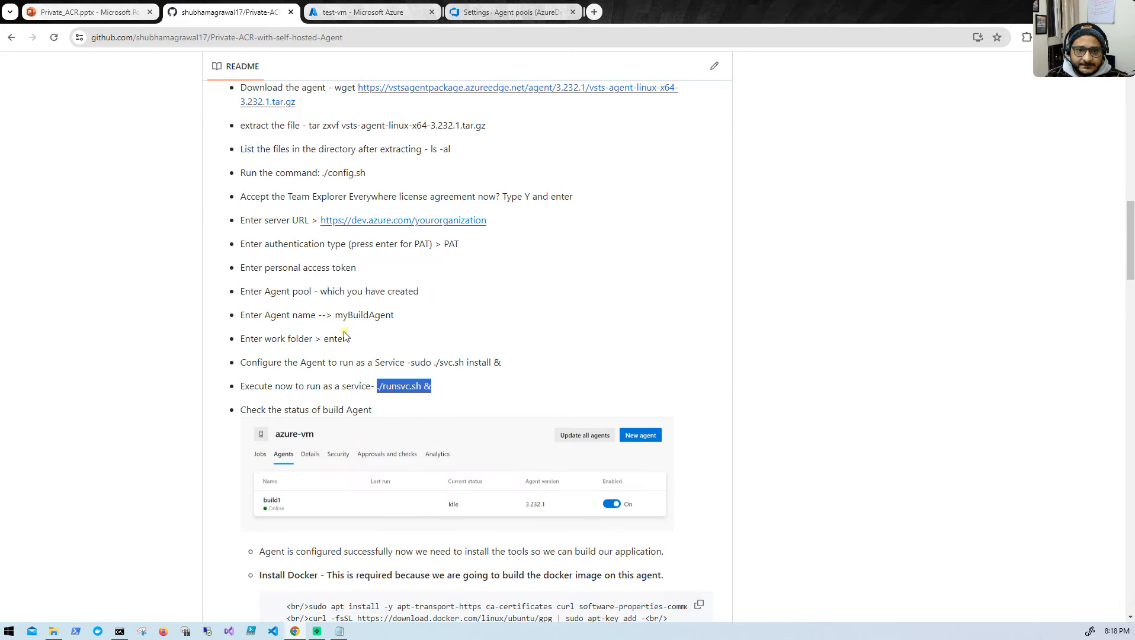
pyautogui.scroll(-2, 344, 337)
pyautogui.scroll(-1, 308, 379)
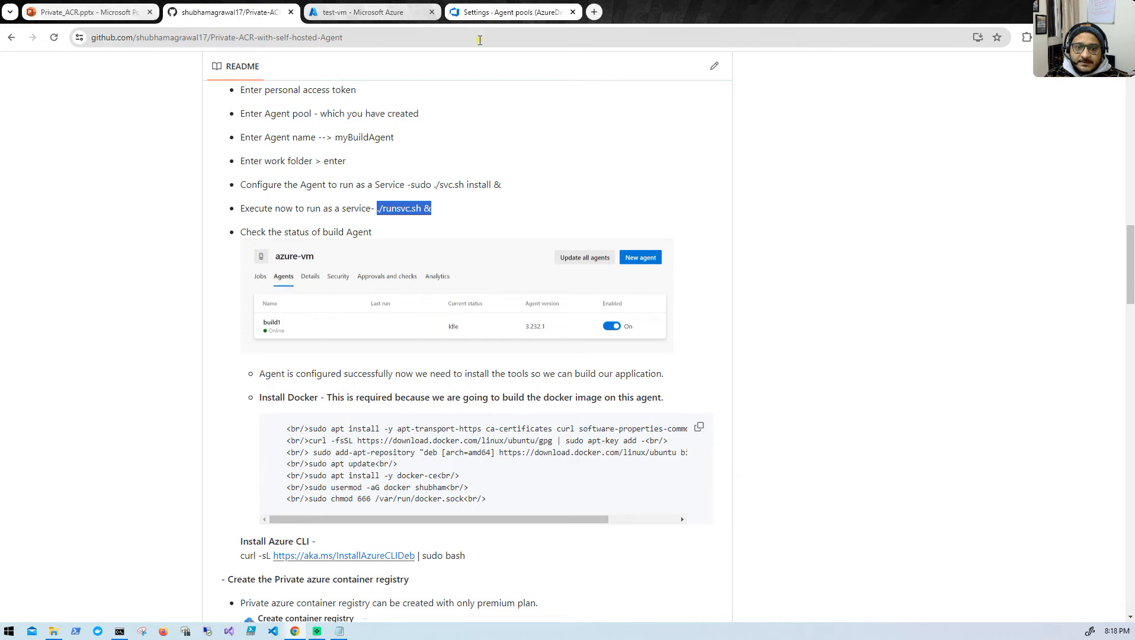
pyautogui.click(339, 631)
pyautogui.click(340, 631)
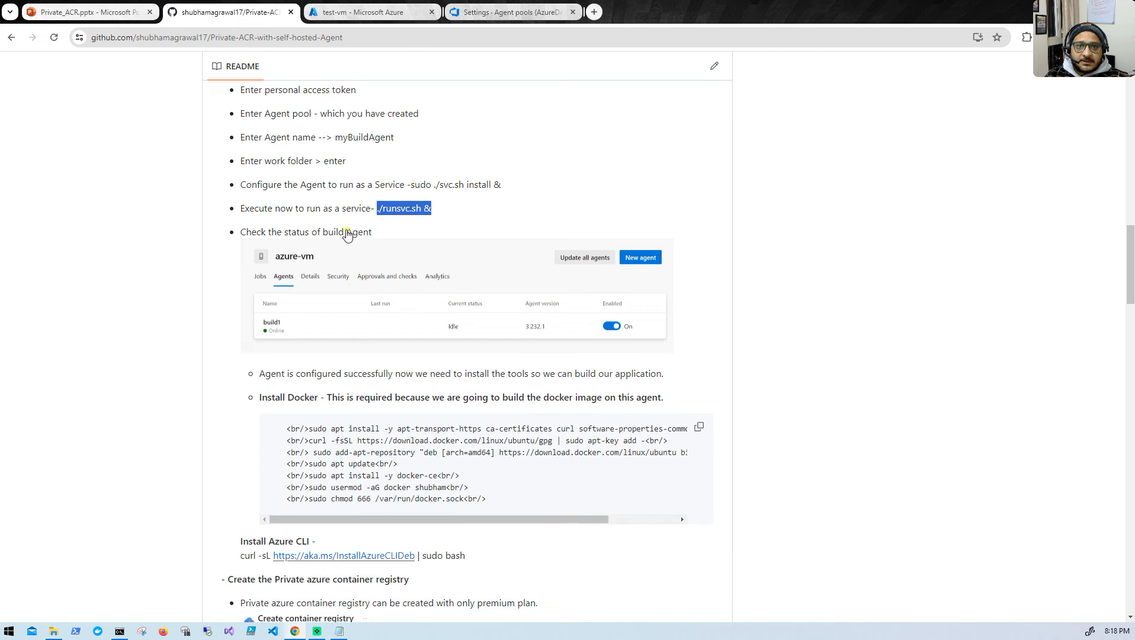
pyautogui.click(119, 631)
pyautogui.scroll(-3, 376, 483)
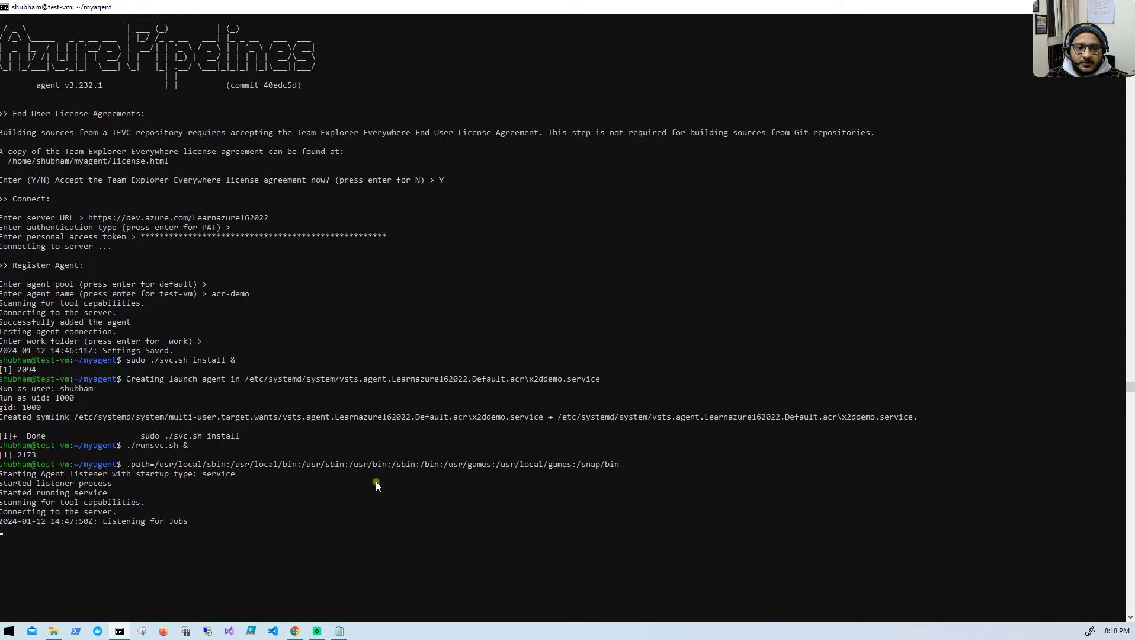
pyautogui.press('Return')
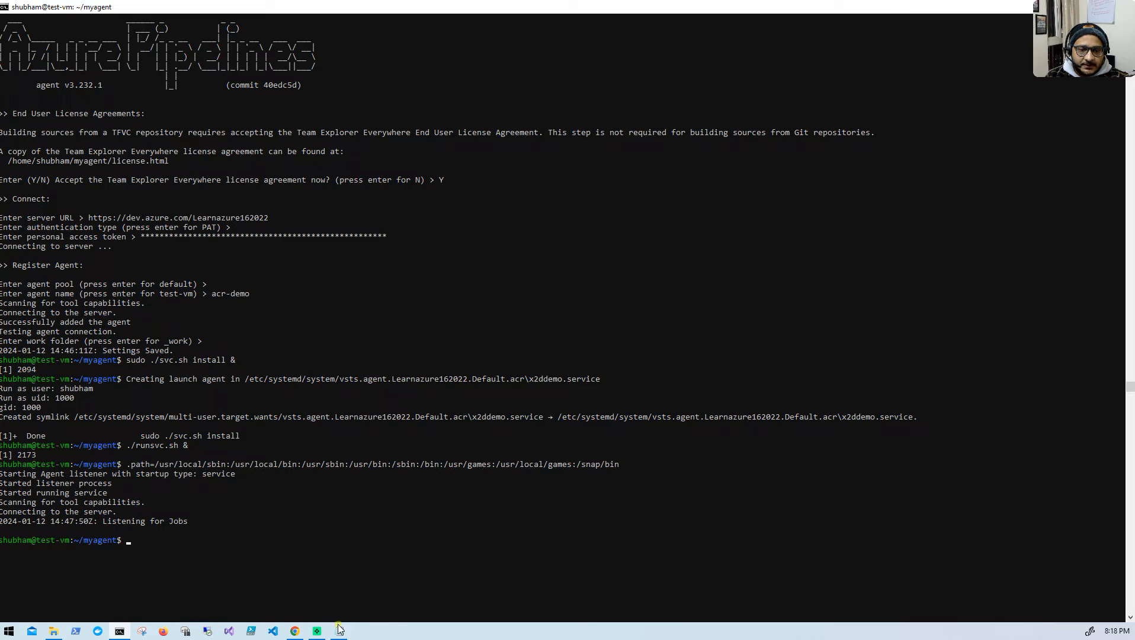
# - Copy "sudo apt install -y apt-transport-https ca-certificates curl software-properties-common" from the README's Docker section and run it on test-vm
pyautogui.click(295, 631)
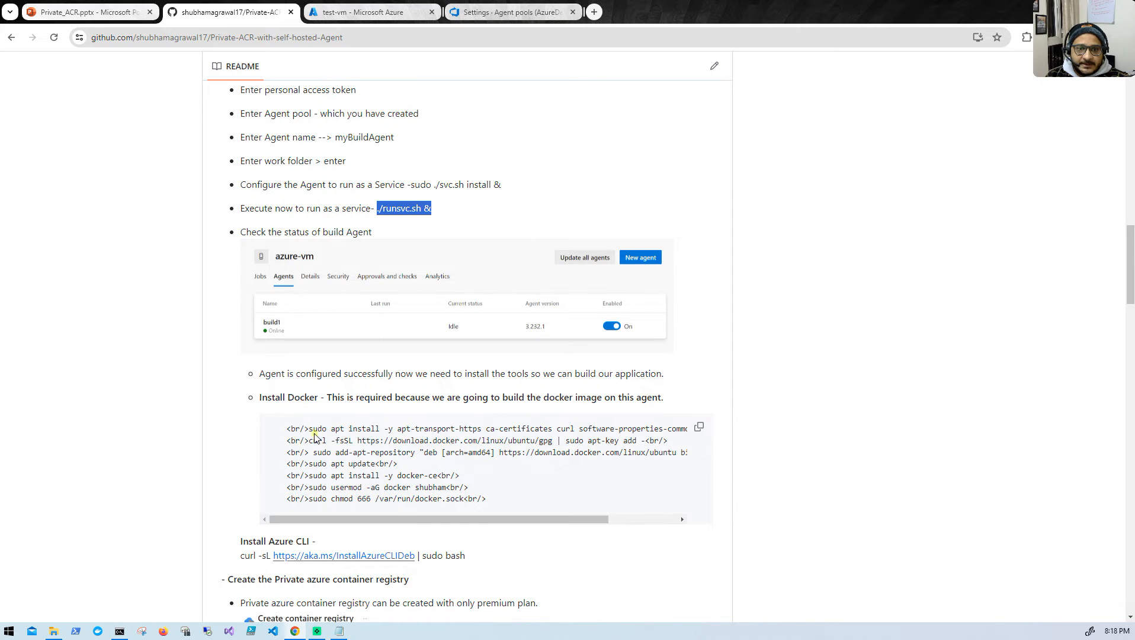
pyautogui.moveTo(309, 428); pyautogui.dragTo(605, 428)
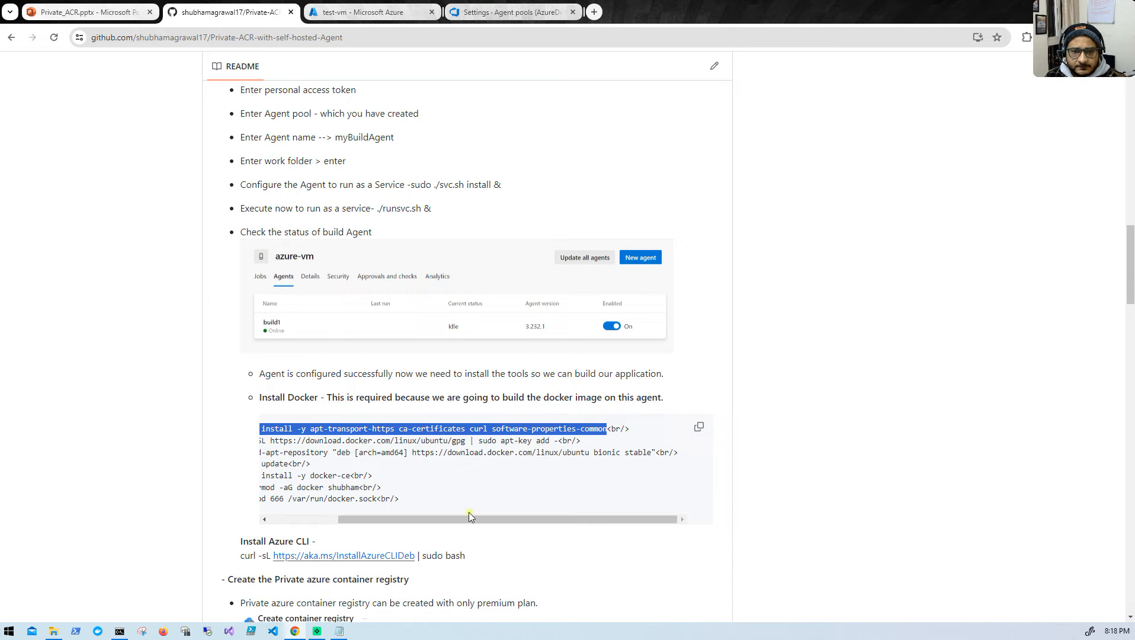
pyautogui.click(456, 521)
pyautogui.moveTo(457, 521); pyautogui.dragTo(388, 523)
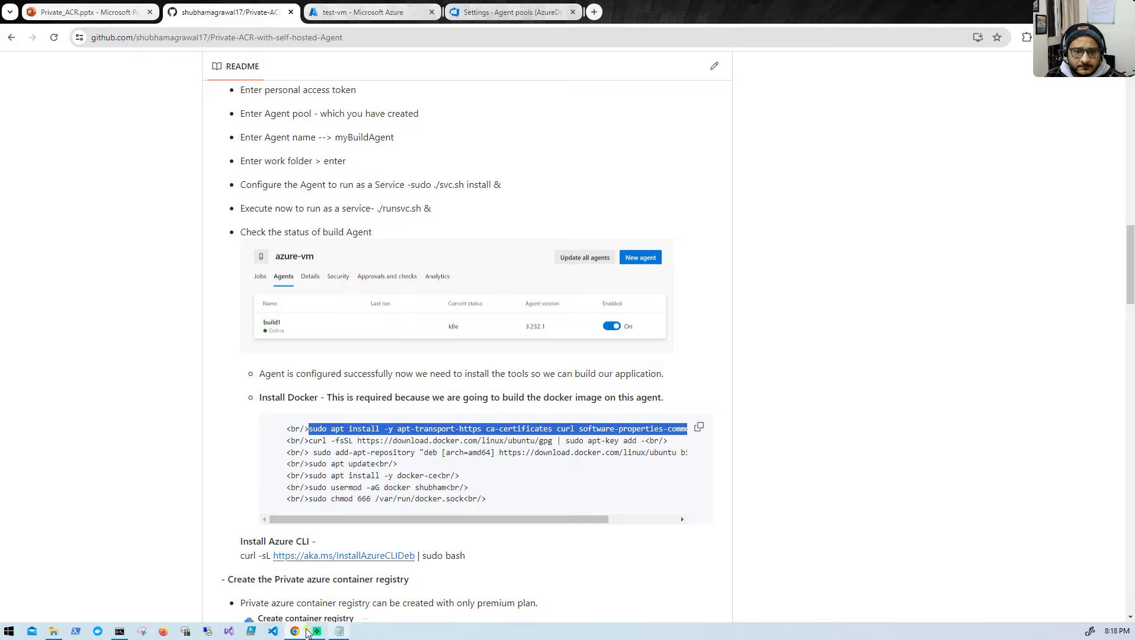
pyautogui.click(120, 631)
pyautogui.rightClick(323, 493)
pyautogui.press('Return')
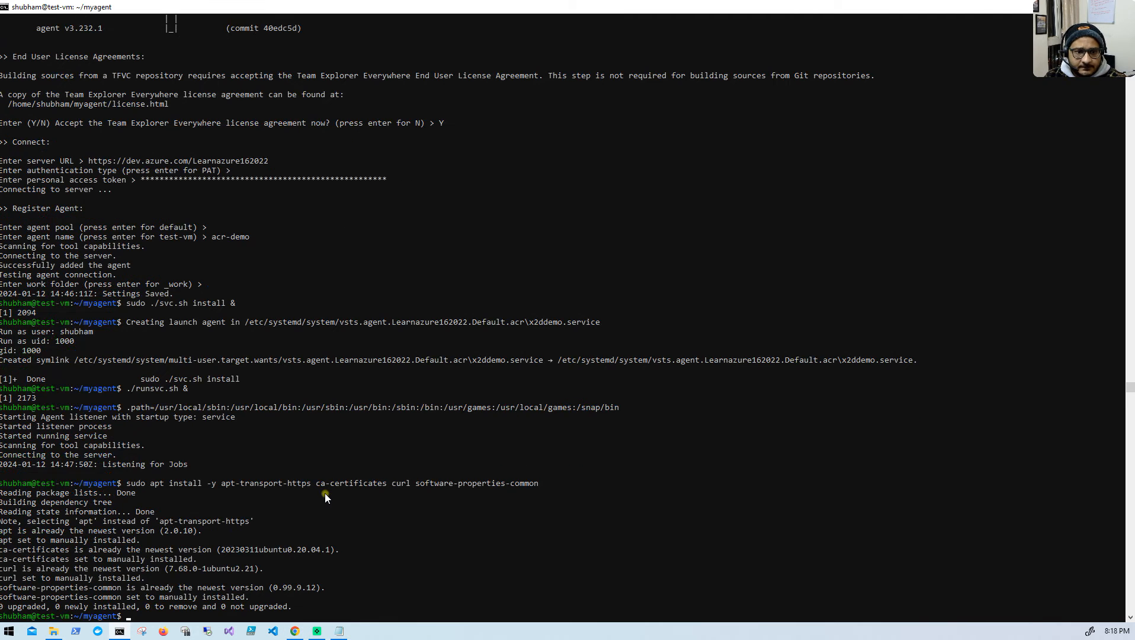
pyautogui.click(298, 629)
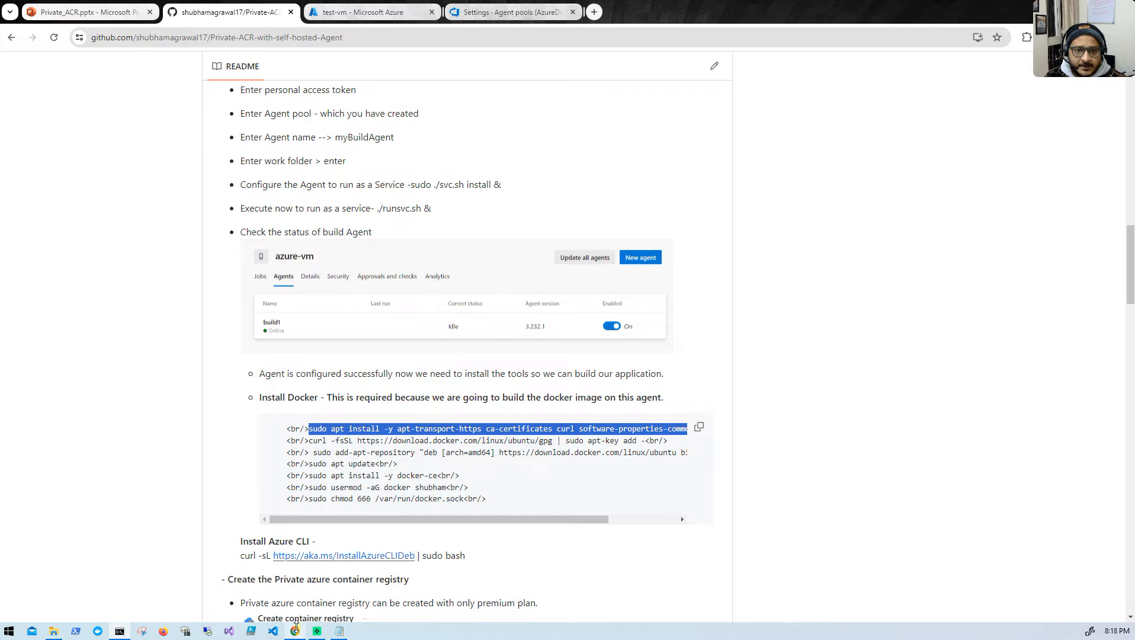
pyautogui.moveTo(309, 441); pyautogui.dragTo(646, 440)
pyautogui.hotkey('ctrl', 'c')
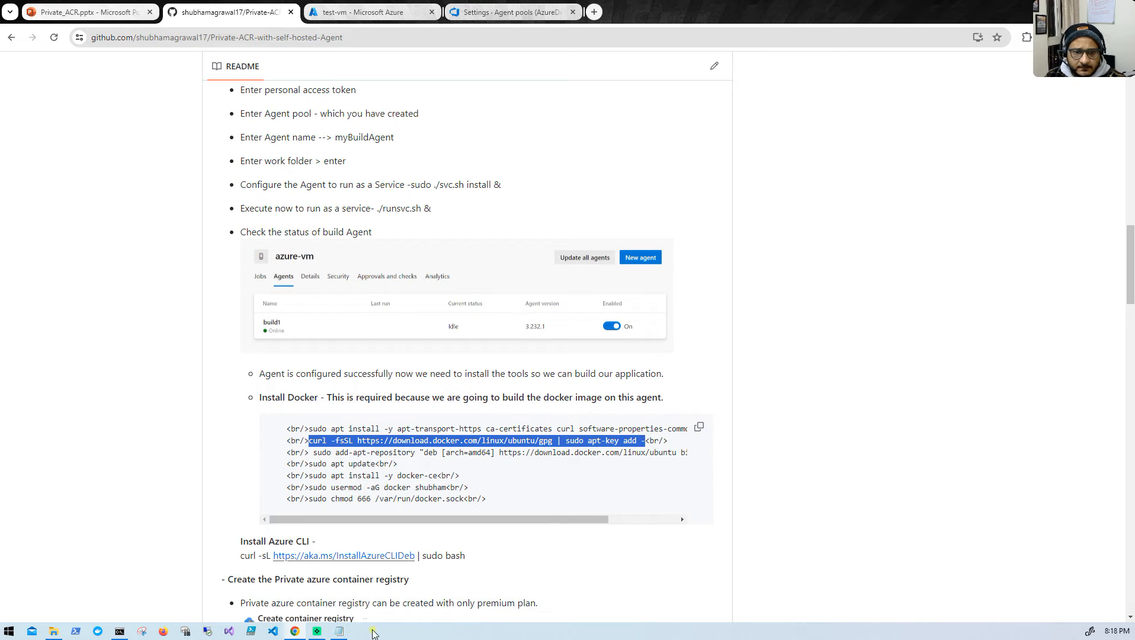
pyautogui.click(120, 631)
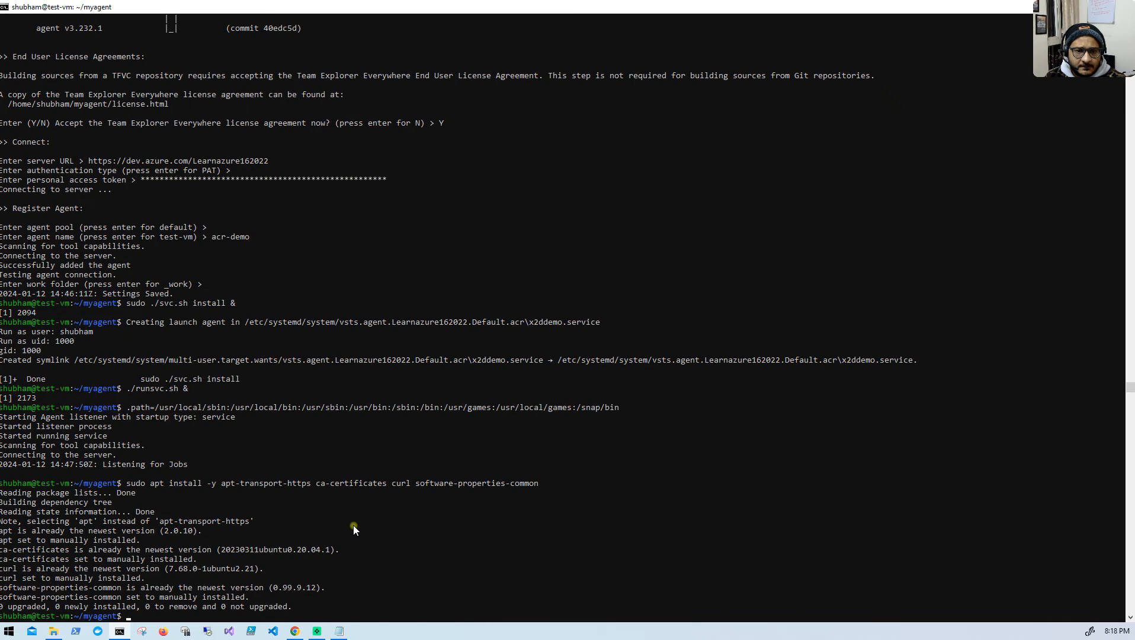
pyautogui.hotkey('ctrl', 'v')
pyautogui.press('Return')
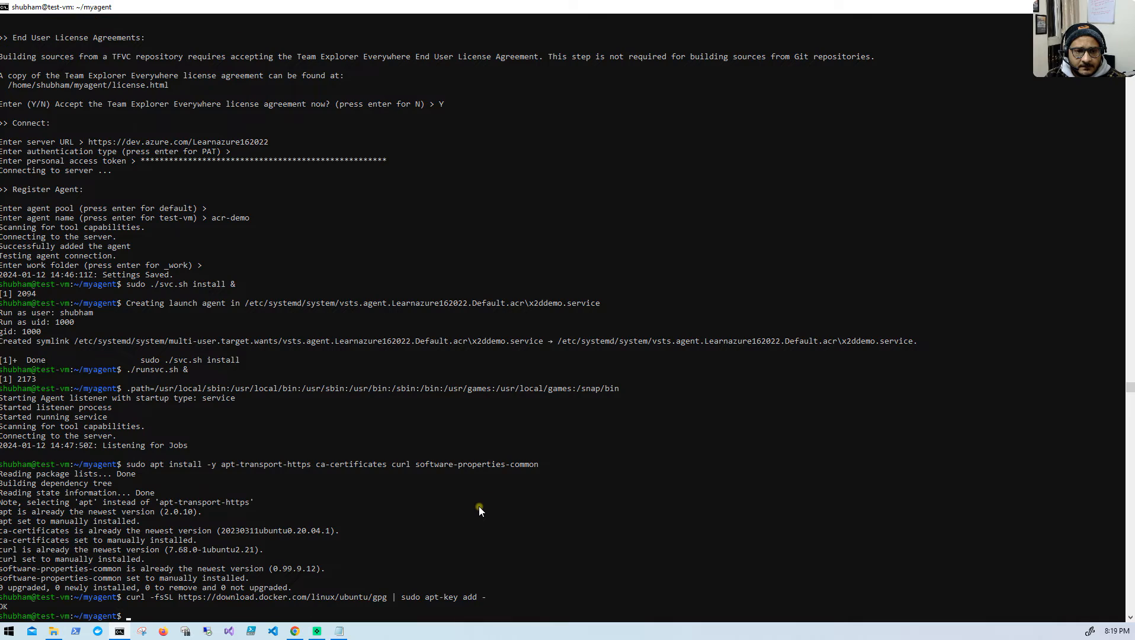
pyautogui.write('clear')
pyautogui.press('Return')
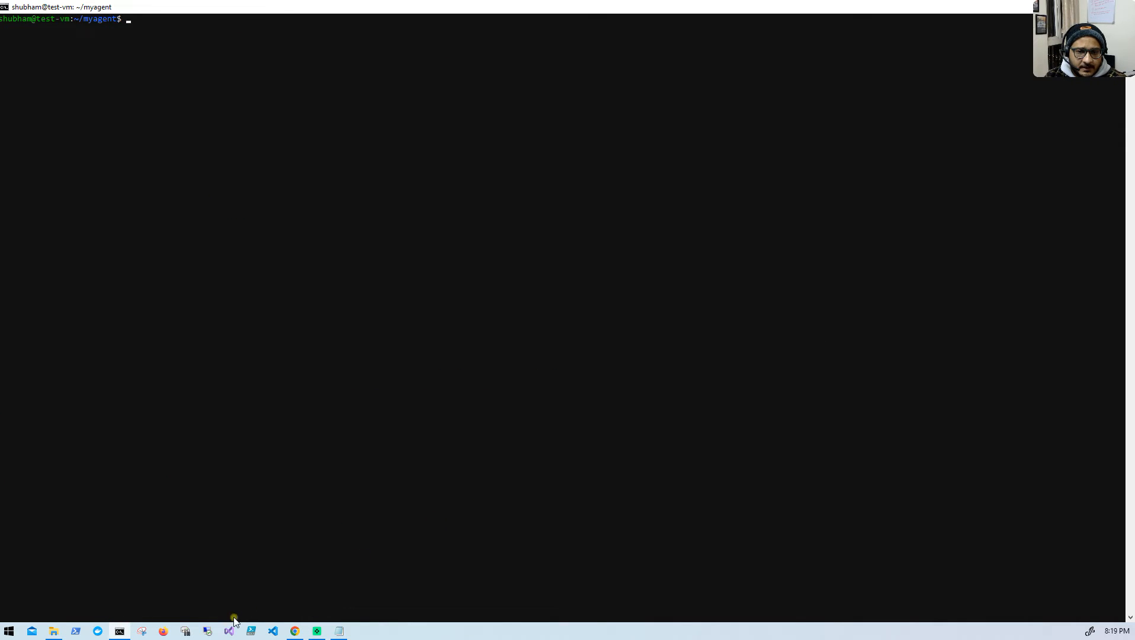
pyautogui.click(295, 631)
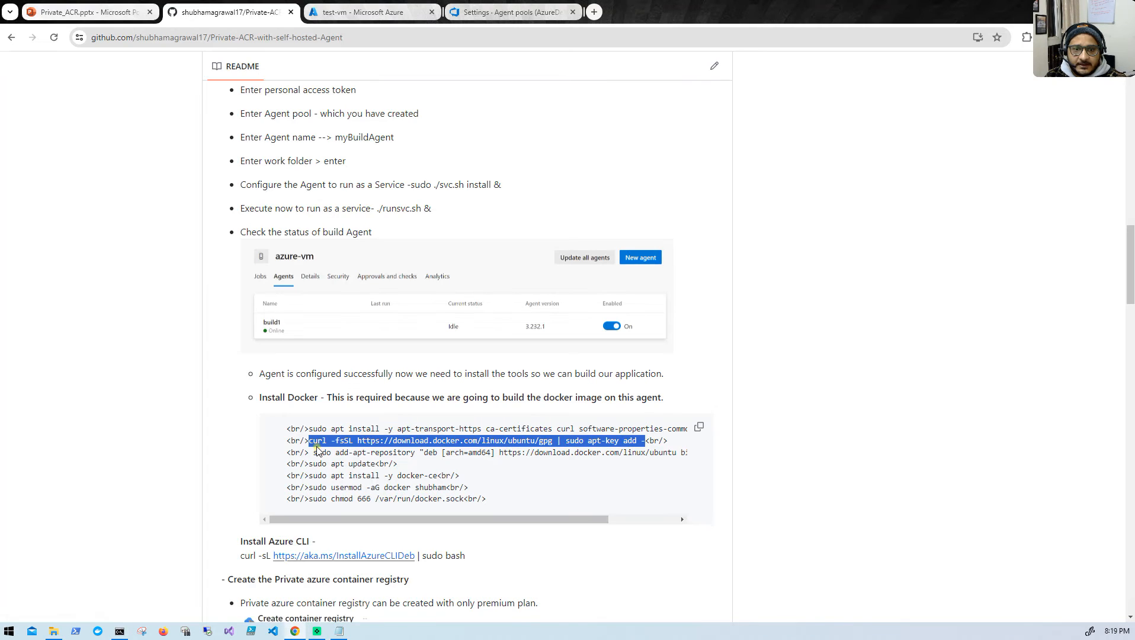
pyautogui.moveTo(312, 451); pyautogui.dragTo(651, 451)
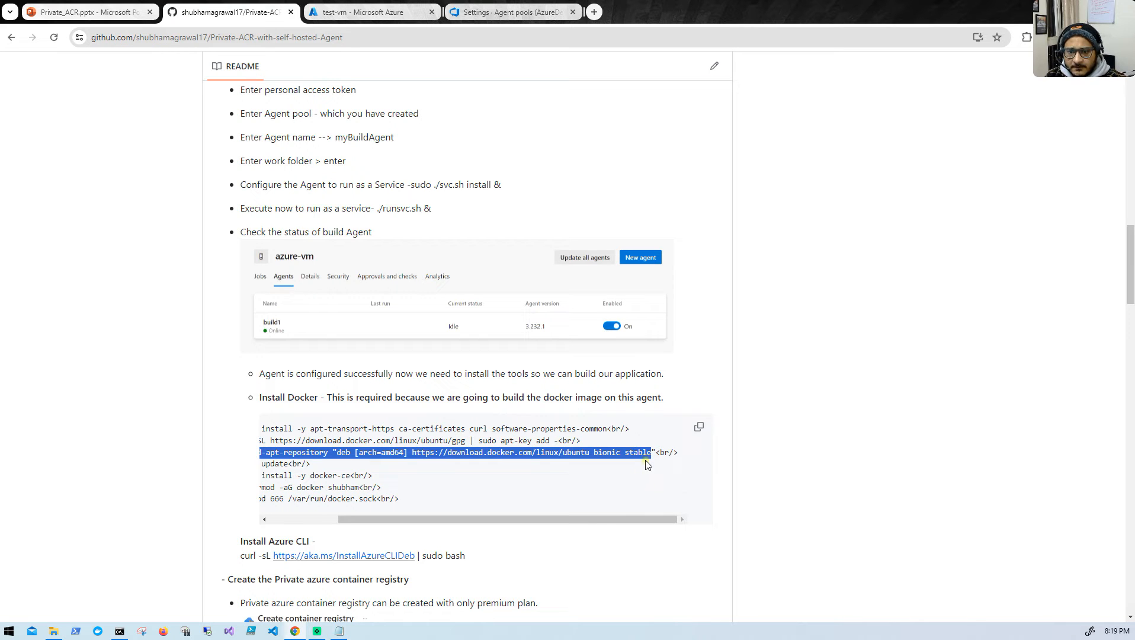
pyautogui.hotkey('shift', 'Right')
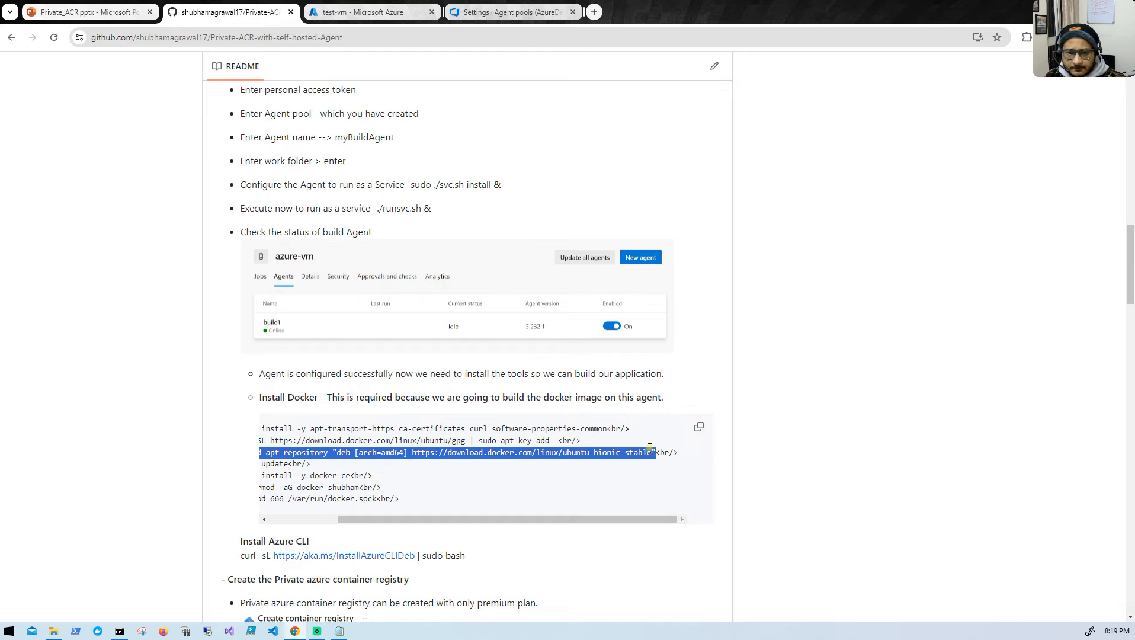
pyautogui.click(123, 632)
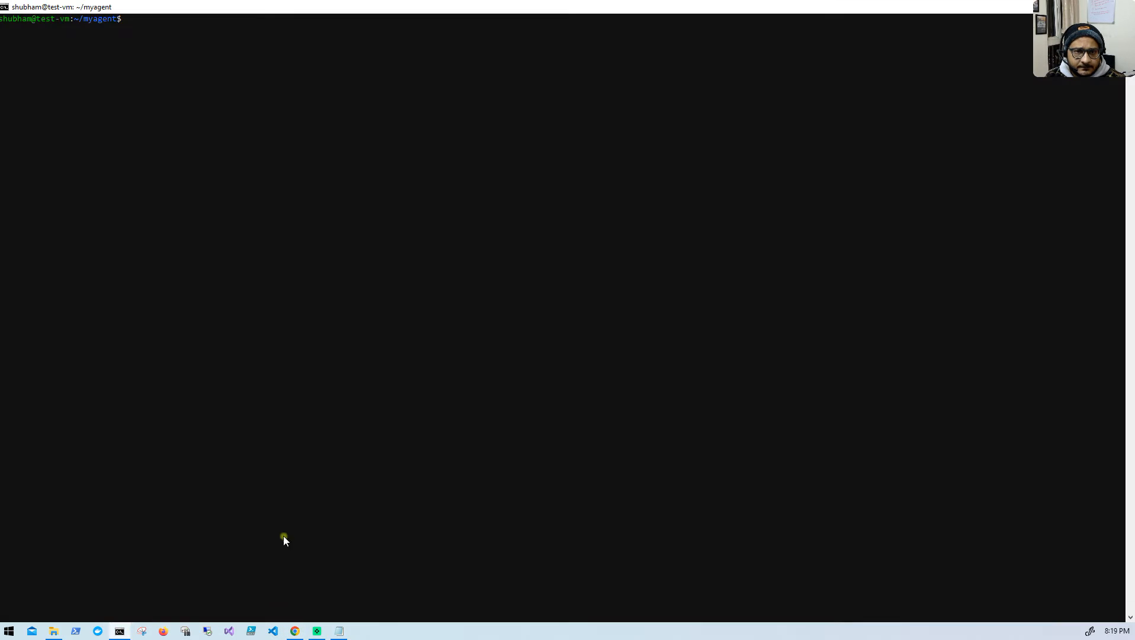
pyautogui.write('sudo add-apt-repository "deb [arch=amd64] https://download.docker.com/linux/ubuntu bionic stable"')
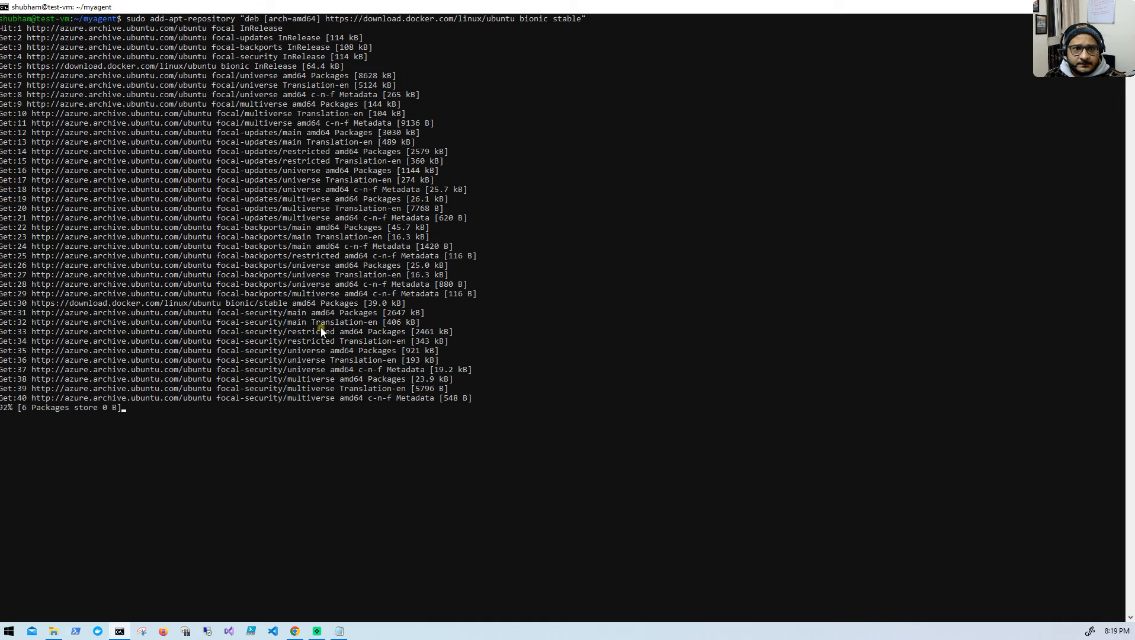
# - Copy "sudo apt update" from the README's Docker section and run it in the test-vm terminal
pyautogui.click(295, 632)
pyautogui.moveTo(354, 520); pyautogui.dragTo(276, 526)
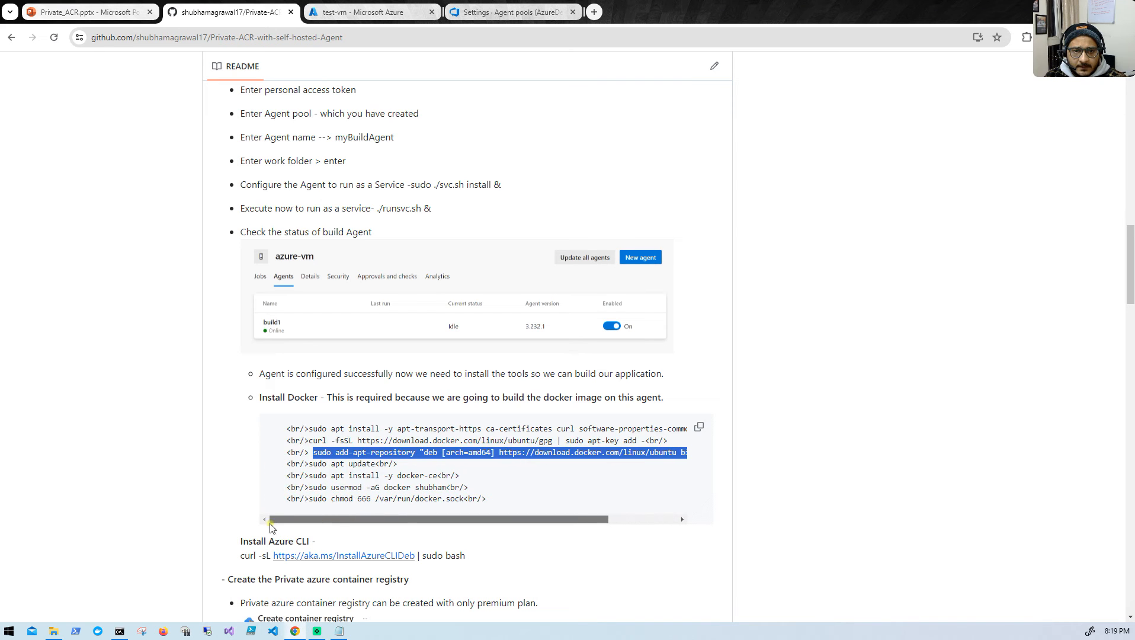
pyautogui.moveTo(309, 464); pyautogui.dragTo(372, 464)
pyautogui.hotkey('ctrl', 'c')
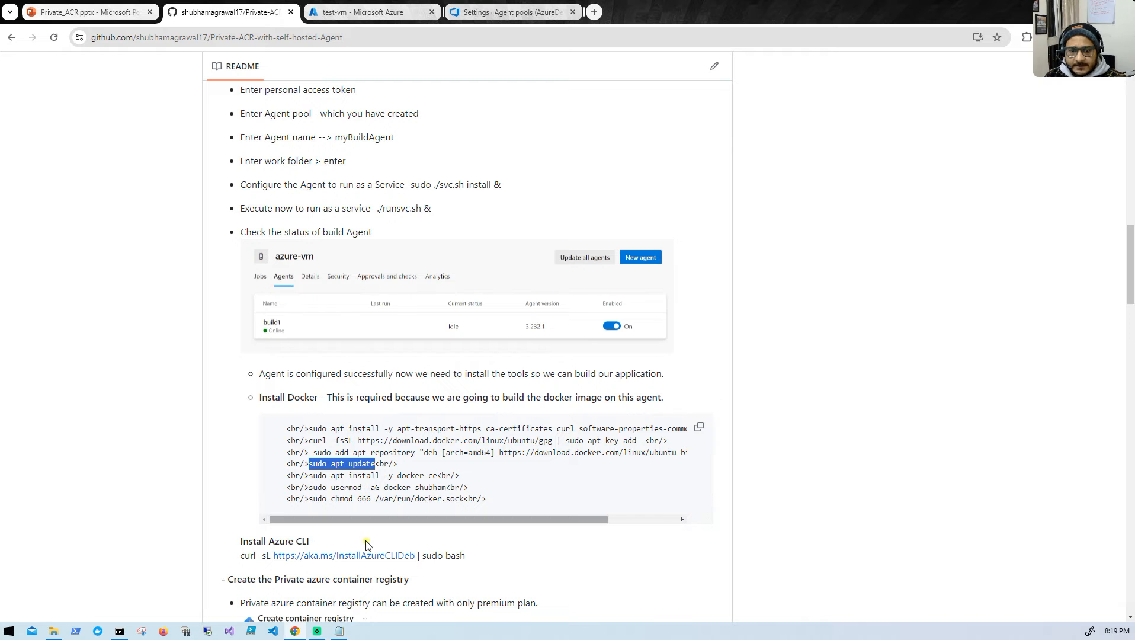
pyautogui.click(126, 632)
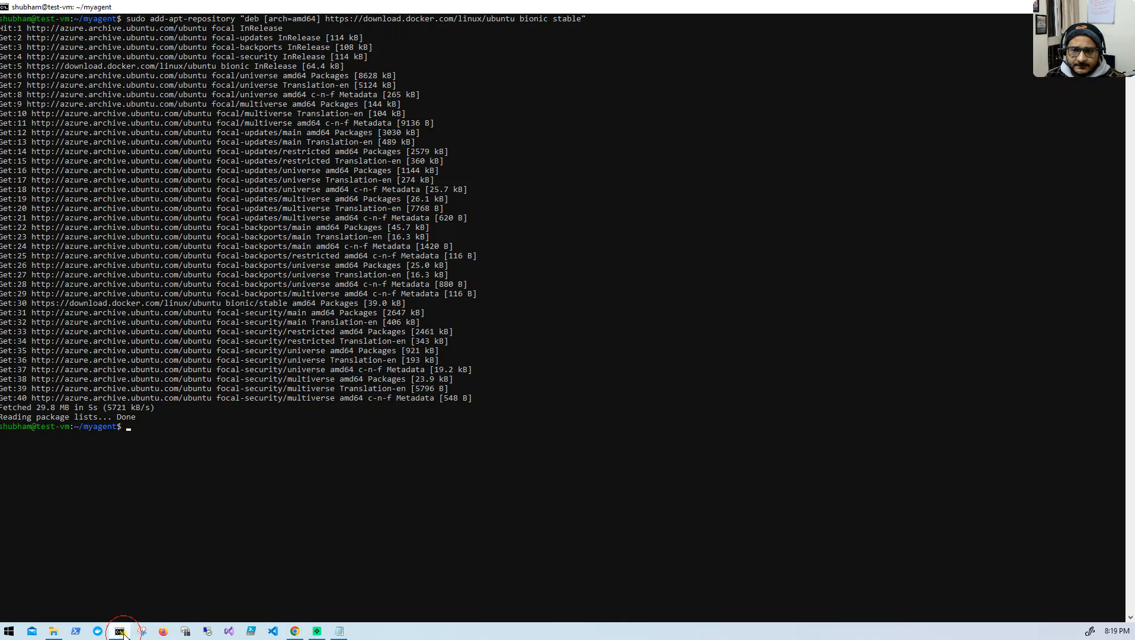
pyautogui.rightClick(343, 427)
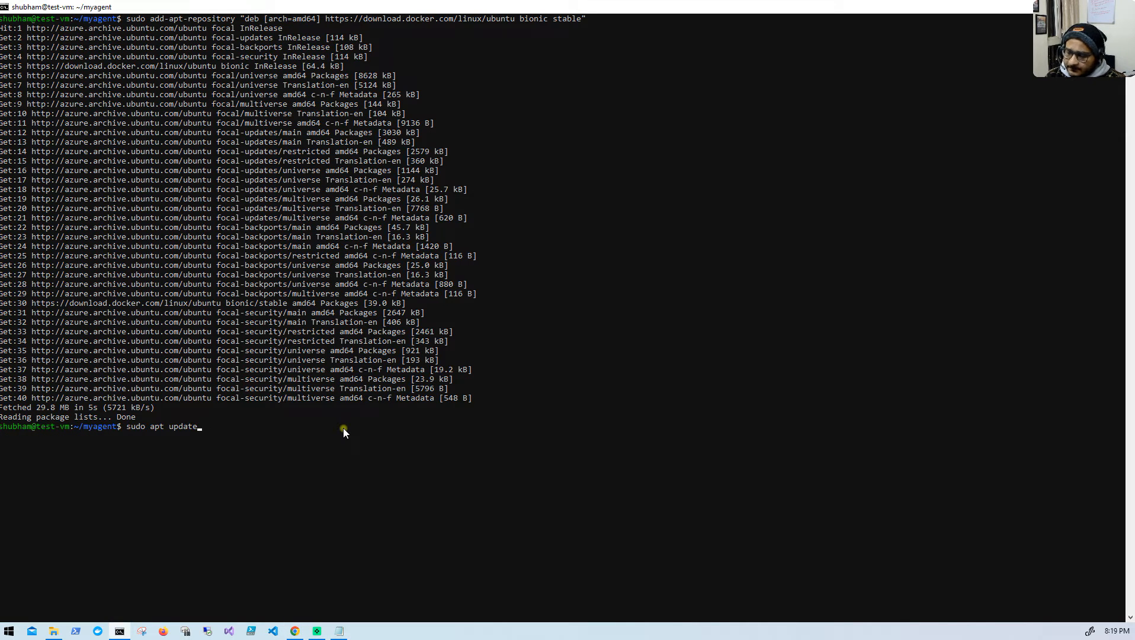
pyautogui.press('Return')
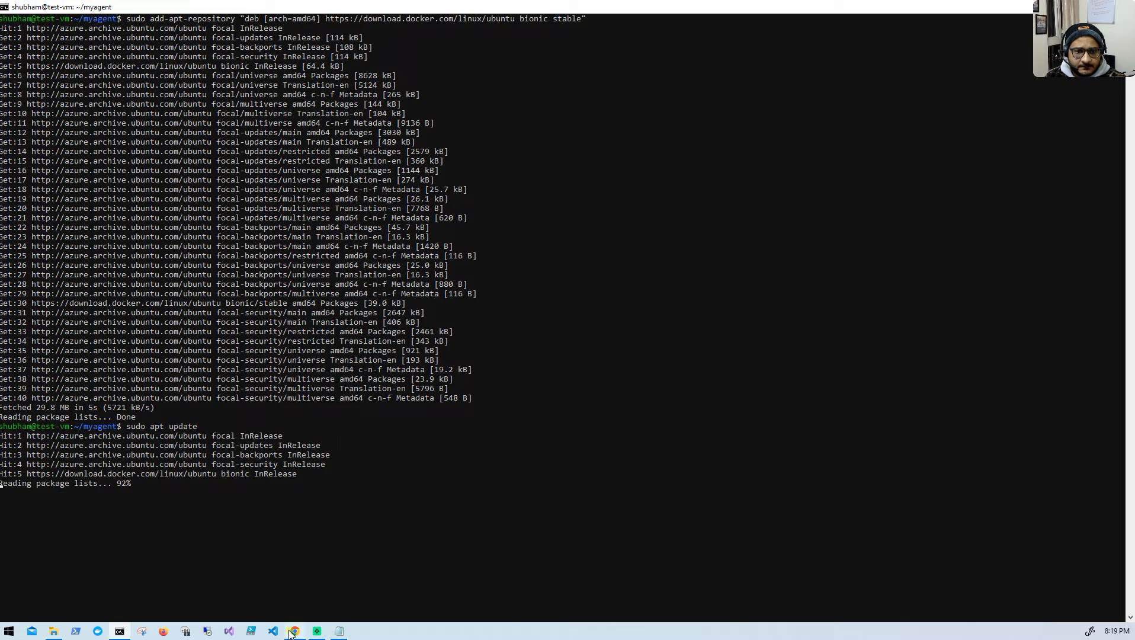
# - Copy "sudo apt install -y docker-ce" from the README and run it on test-vm to install Docker
pyautogui.click(294, 631)
pyautogui.click(307, 477)
pyautogui.moveTo(325, 478); pyautogui.dragTo(438, 476)
pyautogui.hotkey('ctrl', 'c')
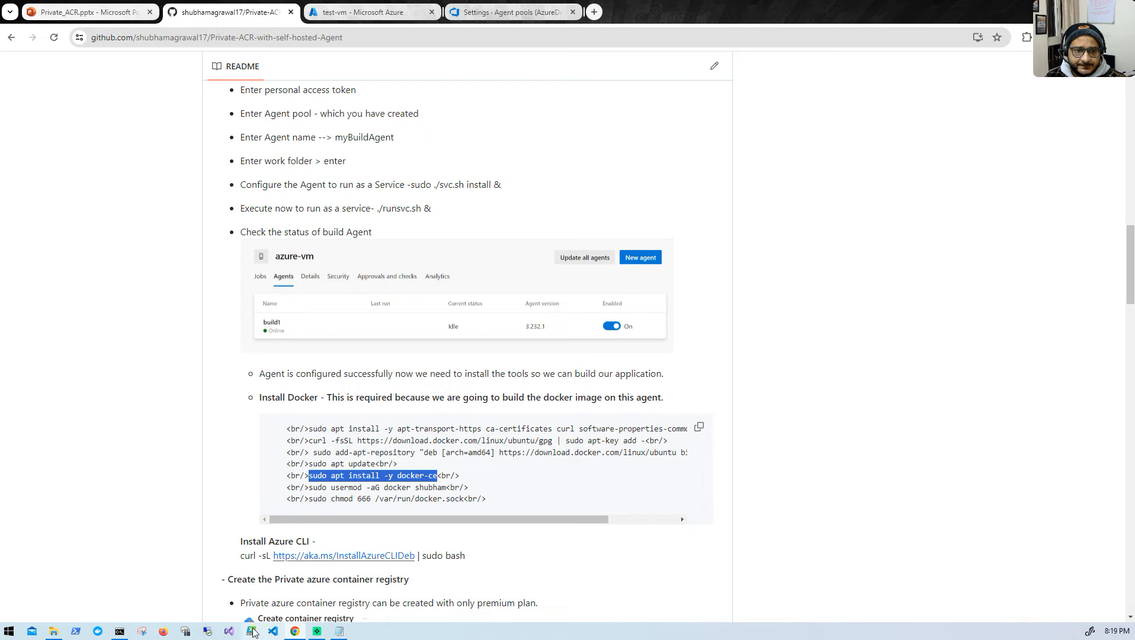
pyautogui.click(120, 631)
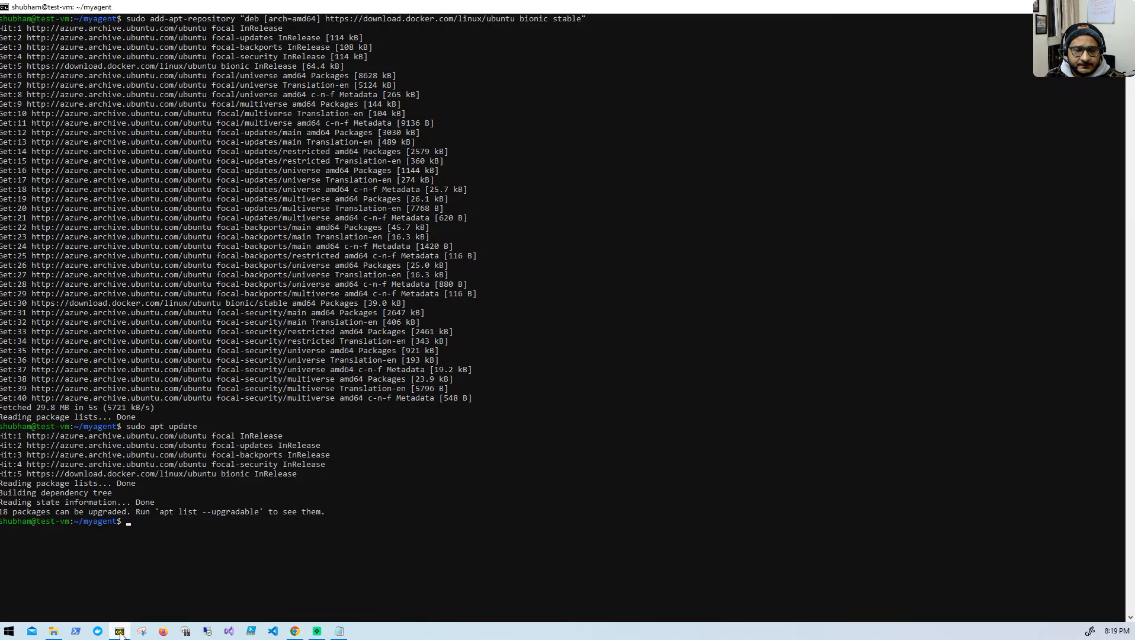
pyautogui.rightClick(249, 514)
pyautogui.press('Return')
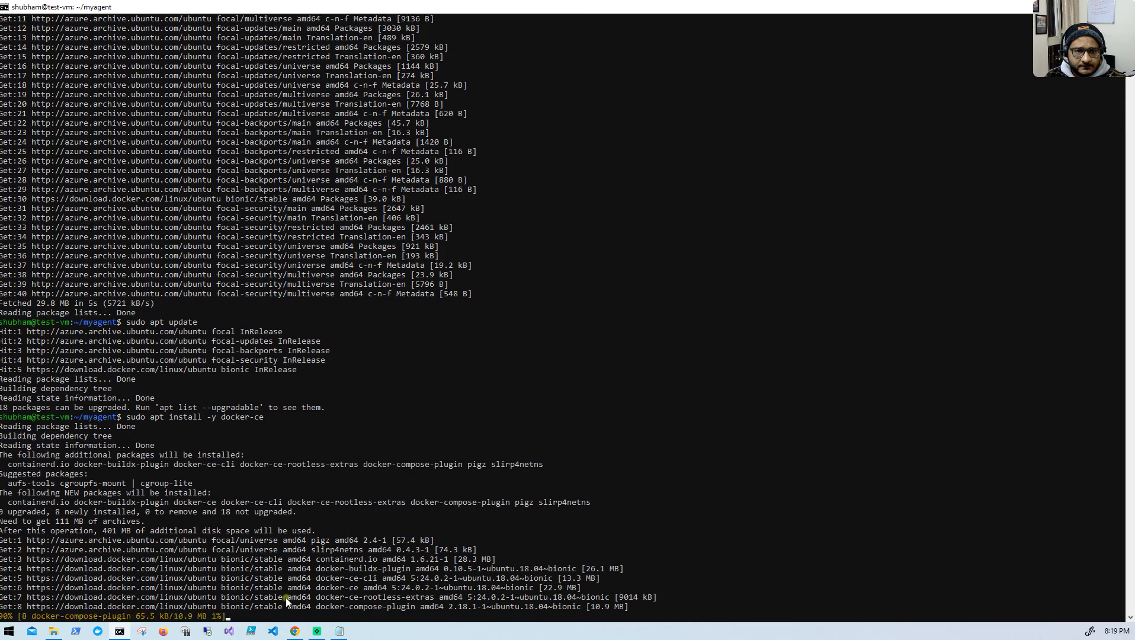
# - Copy the README's "sudo usermod -aG docker" command with the VM username and run it on test-vm once the Docker installation completes
pyautogui.click(294, 631)
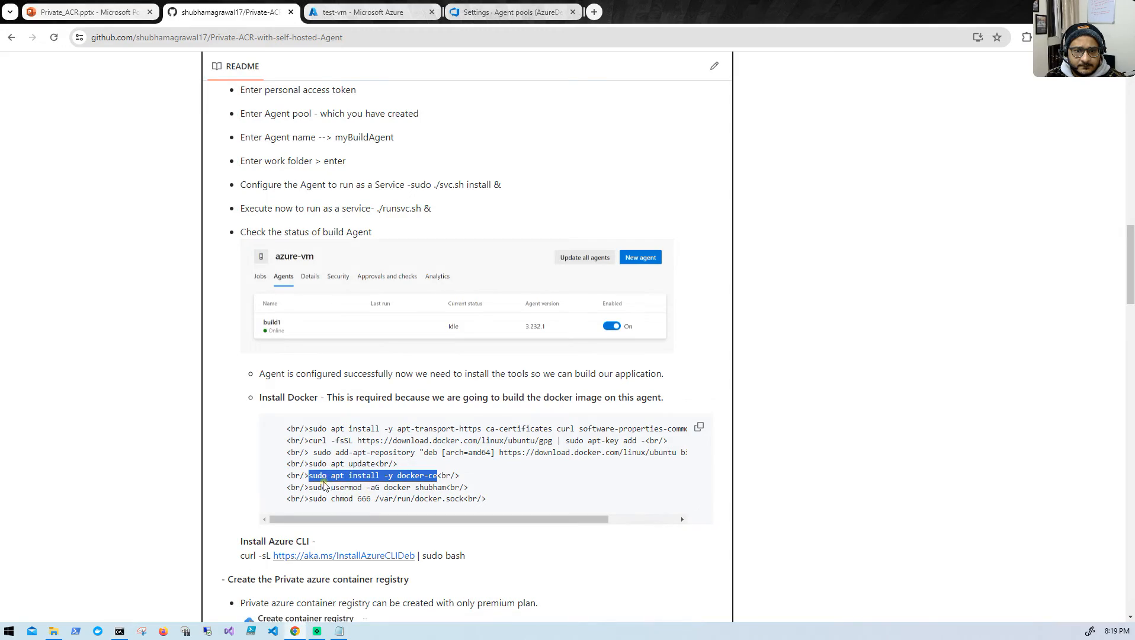
pyautogui.moveTo(308, 486); pyautogui.dragTo(446, 488)
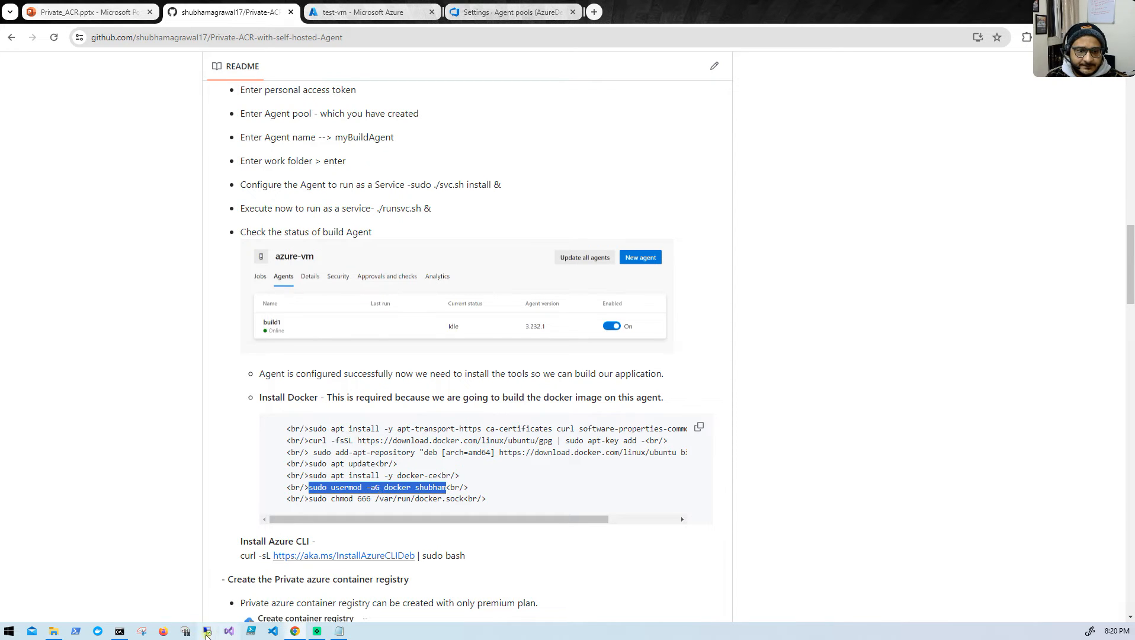
pyautogui.click(129, 632)
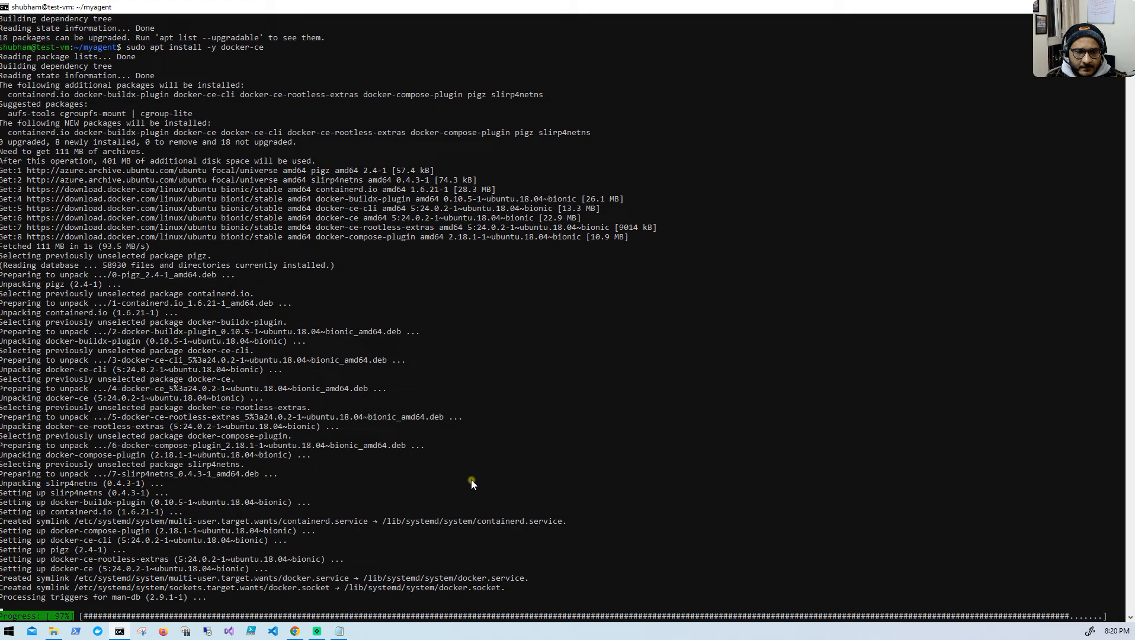
pyautogui.scroll(-2, 469, 484)
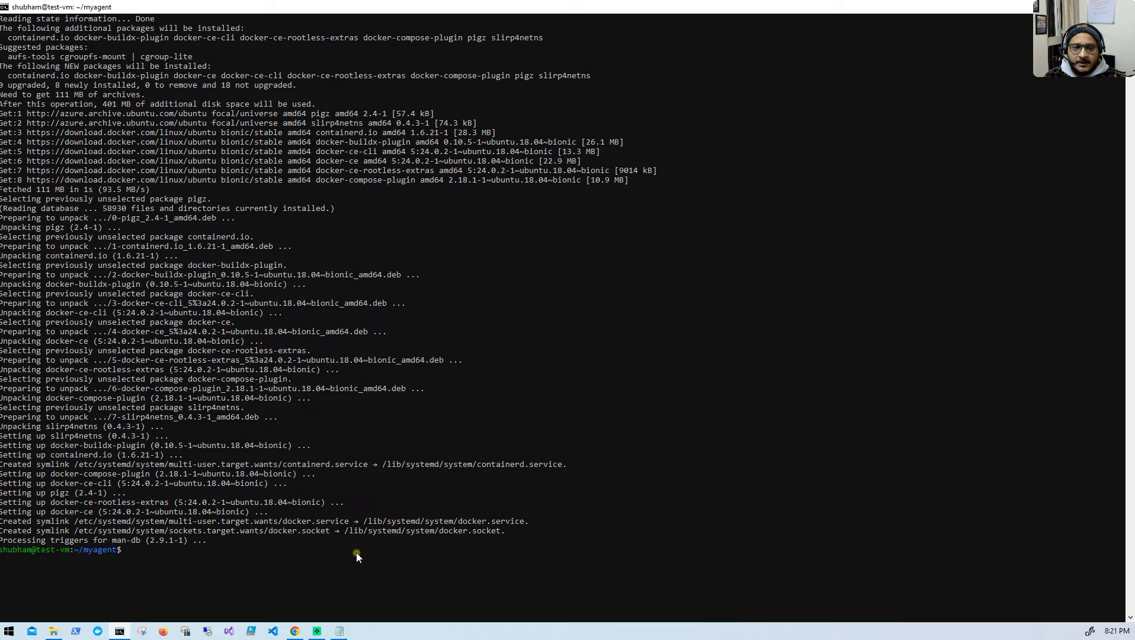
pyautogui.write('sudo usermod -aG docker shubham')
pyautogui.press('Return')
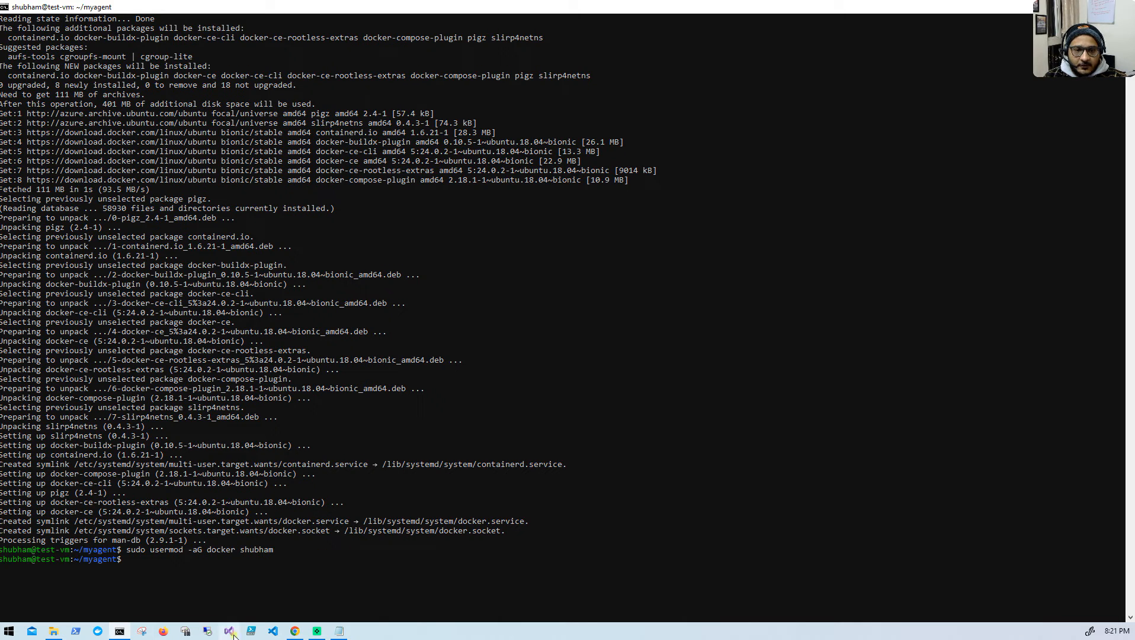
# - Copy "sudo chmod 666 /var/run/docker.sock" from the README's Docker section and run it in the test-vm terminal
pyautogui.click(288, 627)
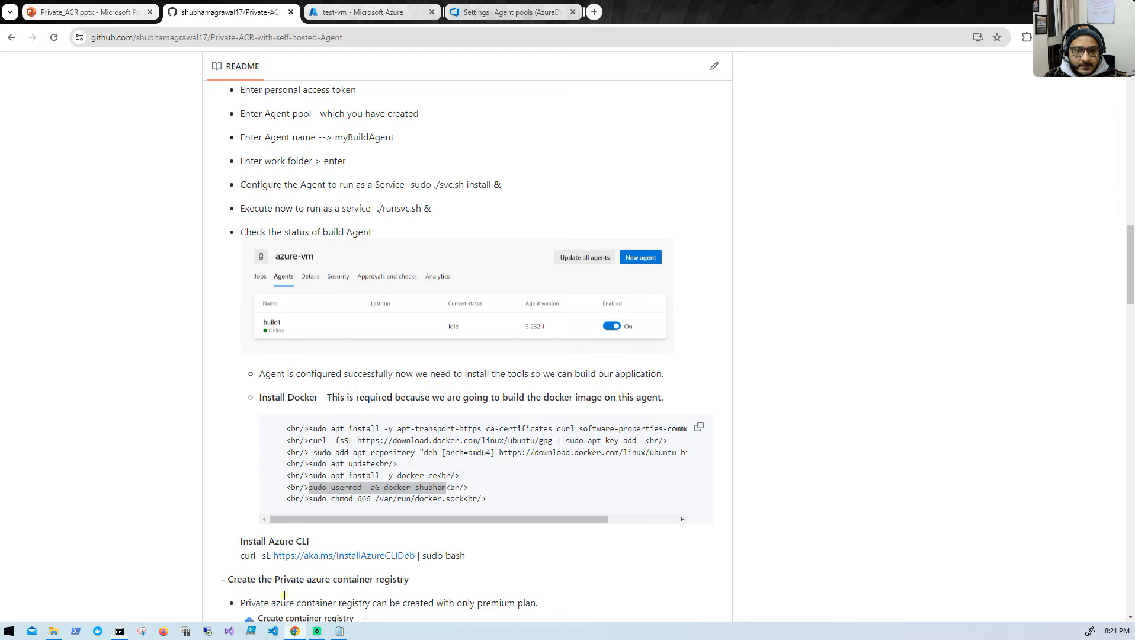
pyautogui.moveTo(308, 497); pyautogui.dragTo(430, 493)
pyautogui.moveTo(458, 495); pyautogui.dragTo(474, 499)
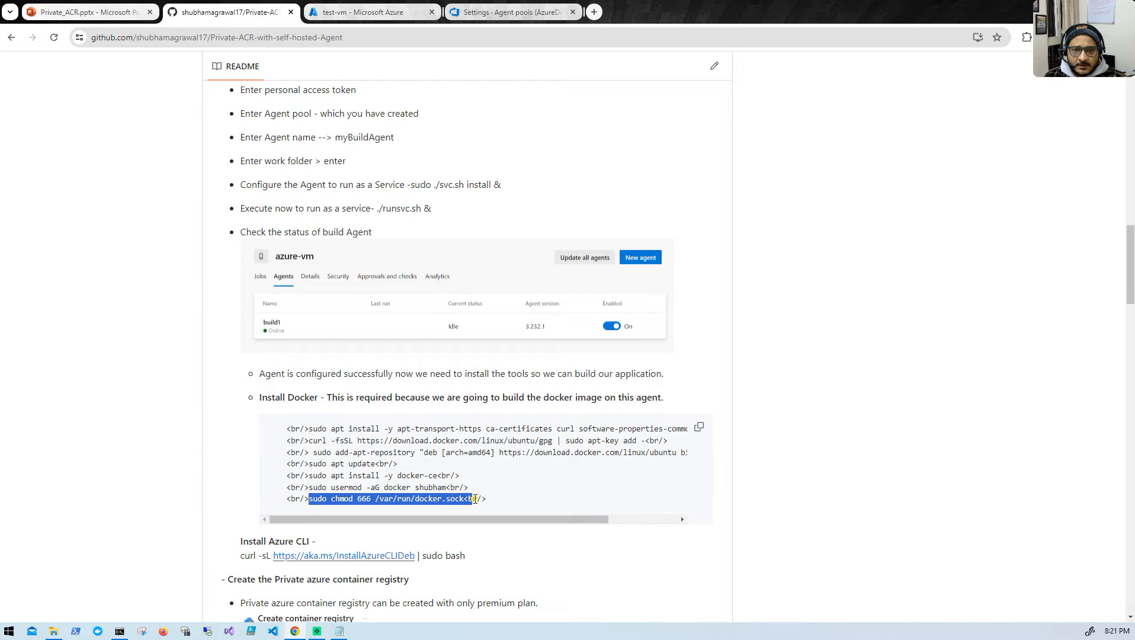
pyautogui.rightClick(440, 502)
pyautogui.click(468, 375)
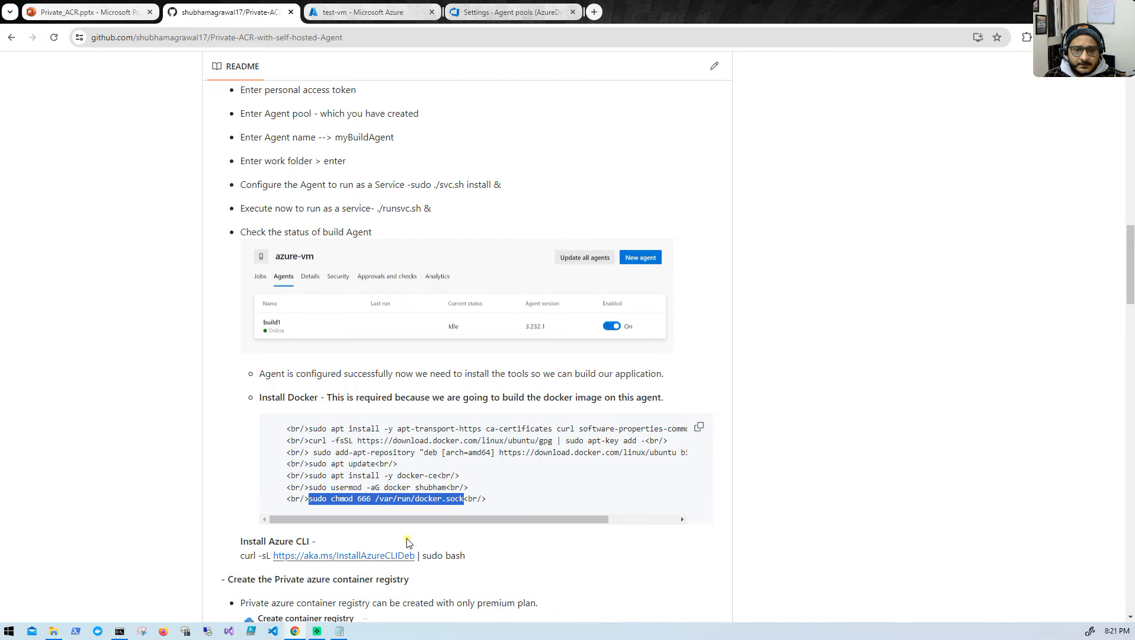
pyautogui.click(119, 631)
pyautogui.rightClick(223, 560)
pyautogui.press('Return')
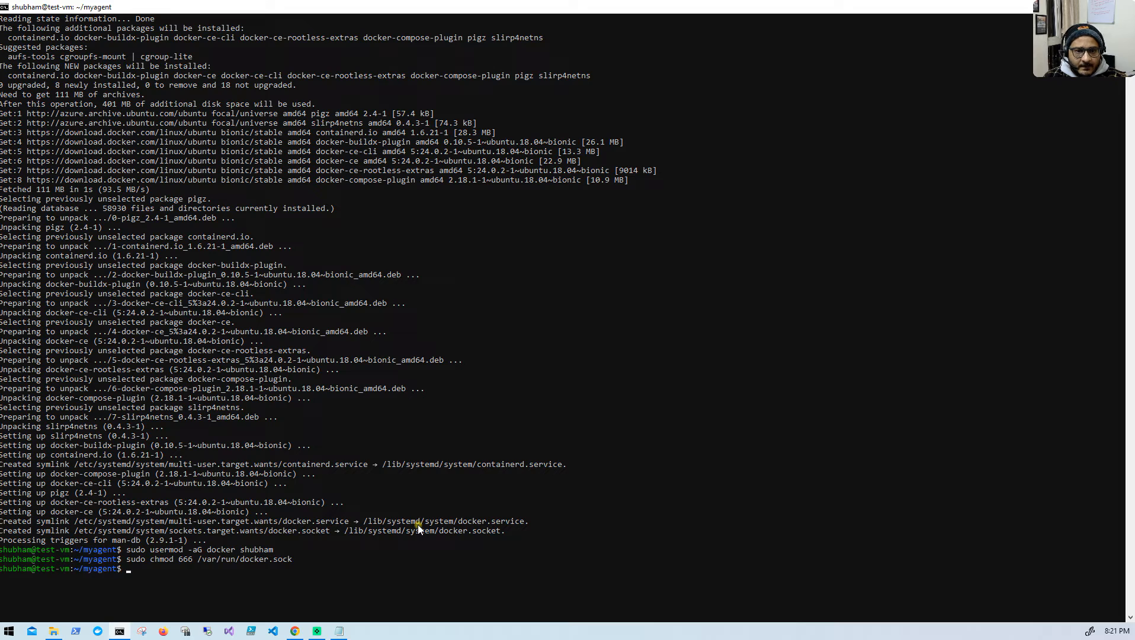
pyautogui.click(294, 631)
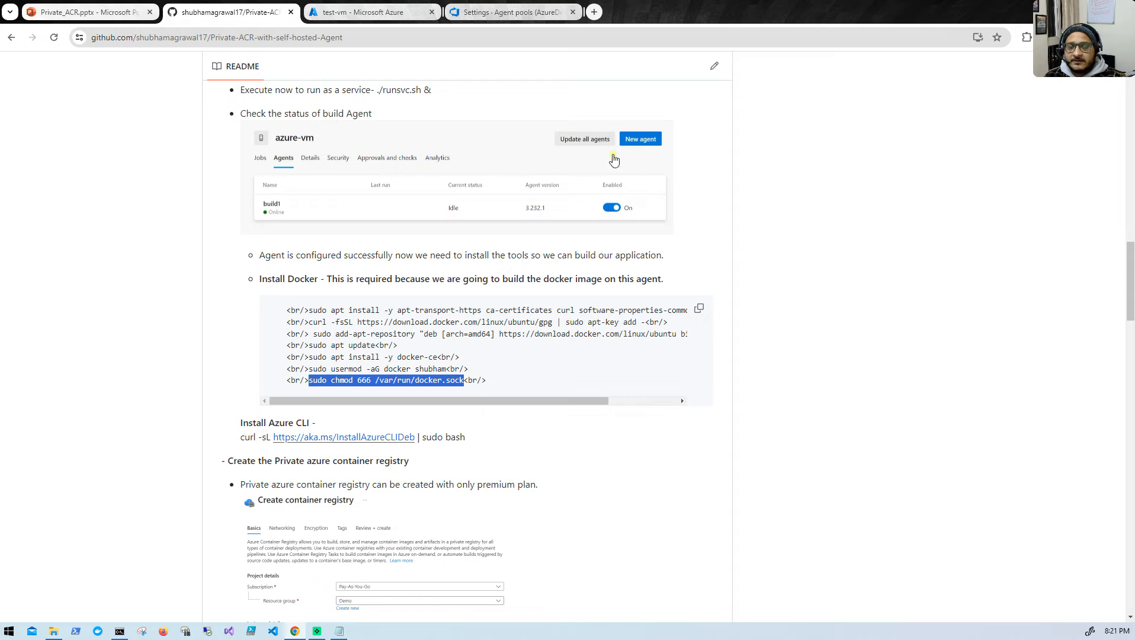
pyautogui.click(244, 439)
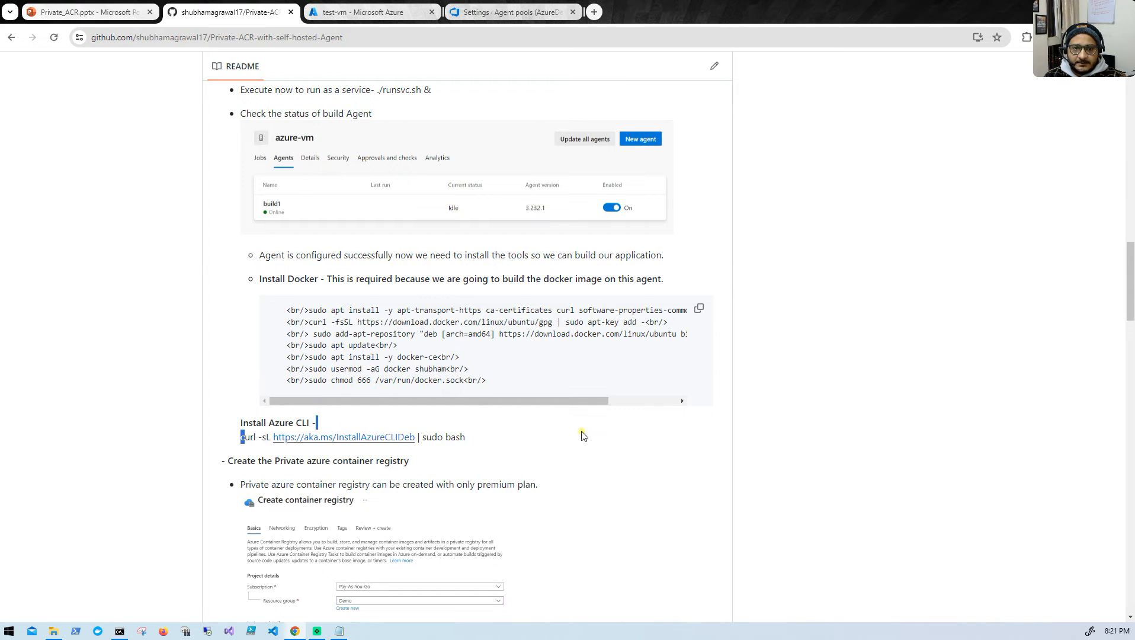
pyautogui.moveTo(232, 436); pyautogui.dragTo(461, 434)
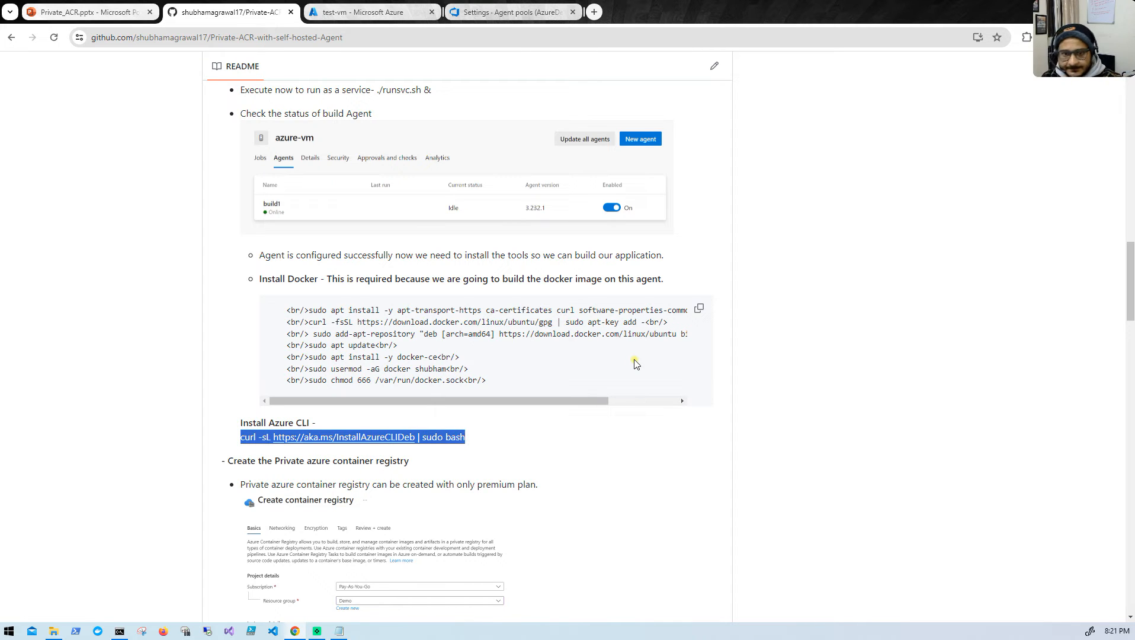
pyautogui.rightClick(459, 439)
pyautogui.click(481, 450)
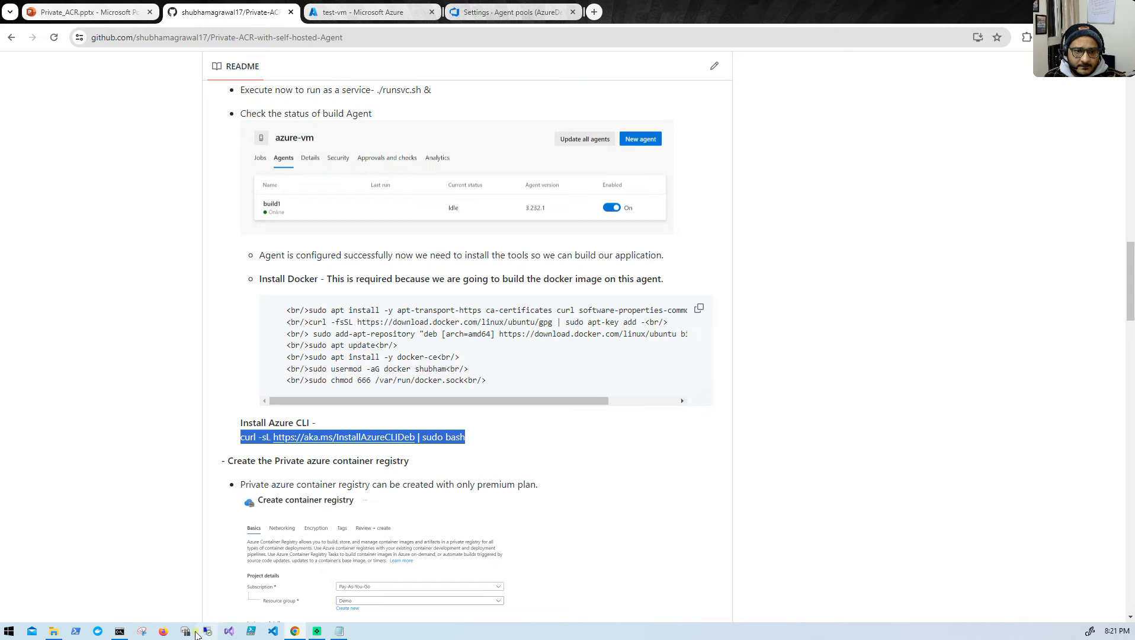
pyautogui.click(119, 631)
pyautogui.rightClick(266, 572)
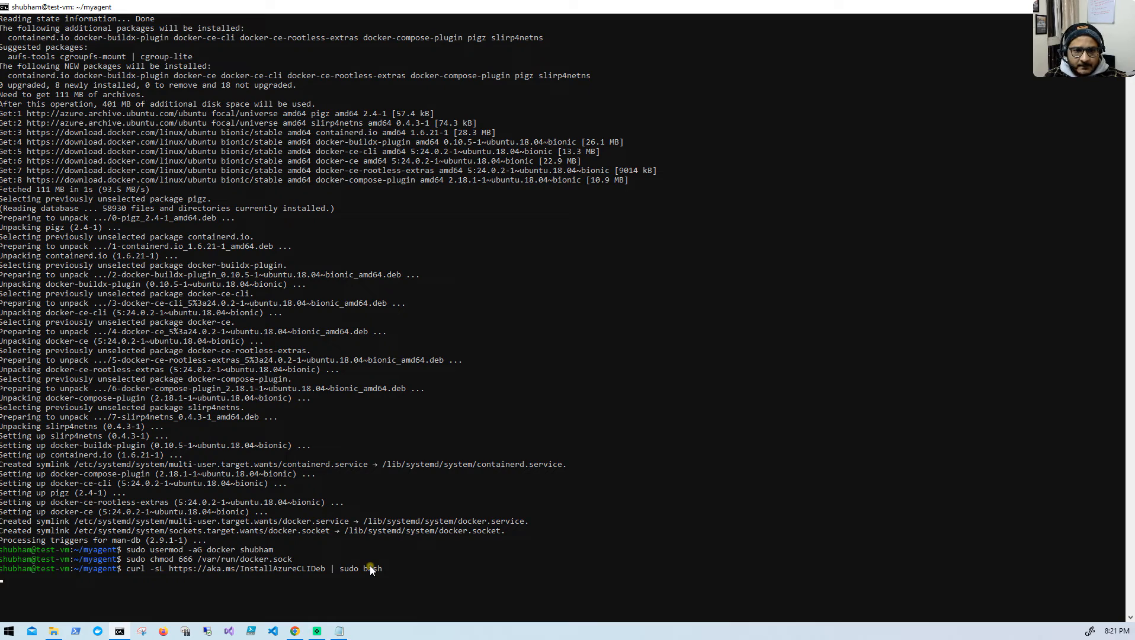
pyautogui.press('Return')
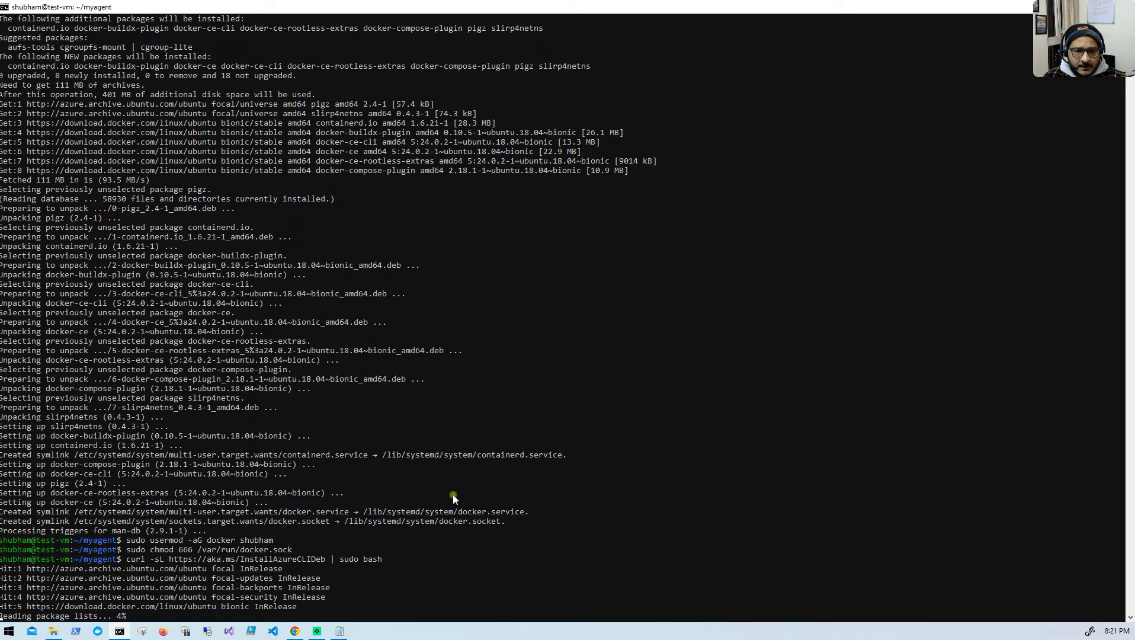
# - Switch to the Azure portal in Chrome and go from the test-vm overview to the portal's home page
pyautogui.click(295, 630)
pyautogui.click(367, 12)
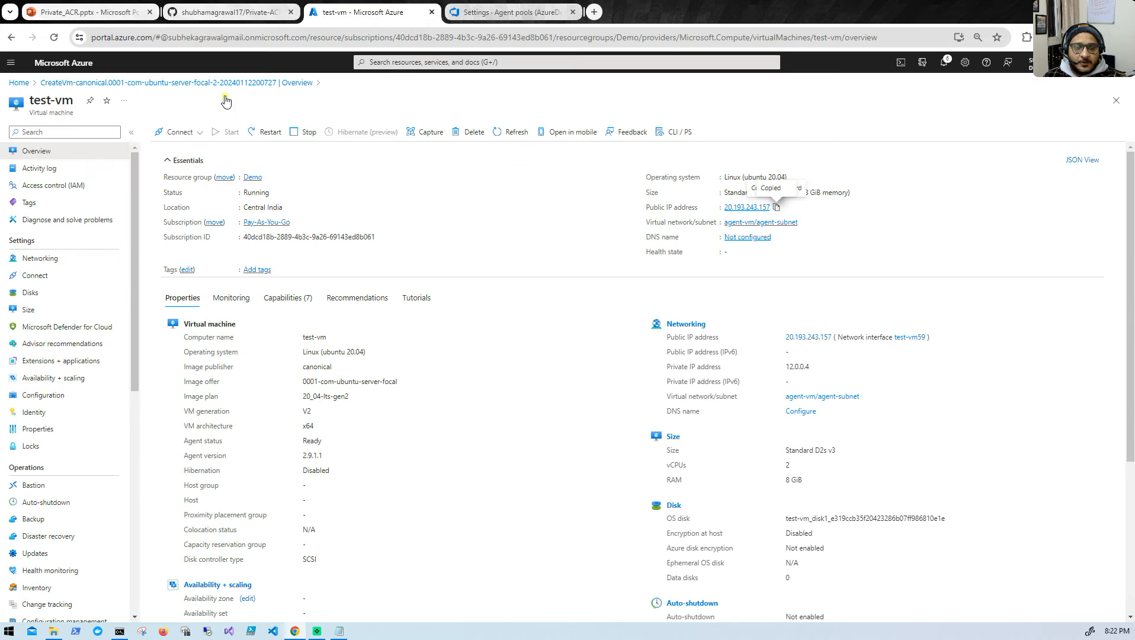
pyautogui.click(18, 83)
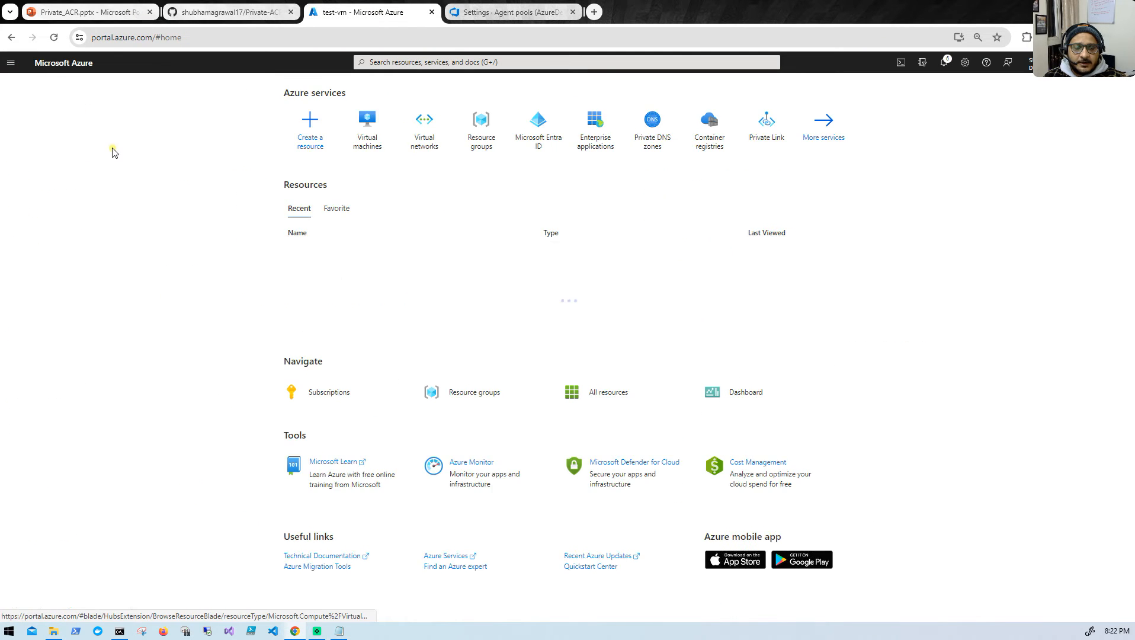
# - Consult the README's private container registry section and start creating a new container registry in the Azure portal
pyautogui.click(218, 12)
pyautogui.scroll(-2, 253, 366)
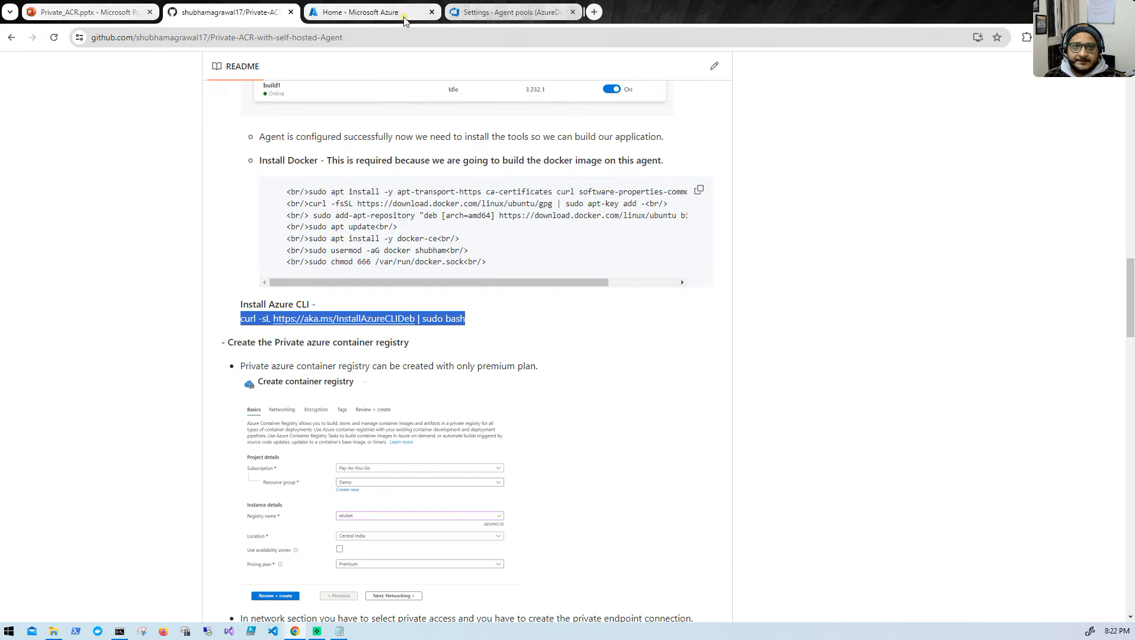
pyautogui.click(379, 12)
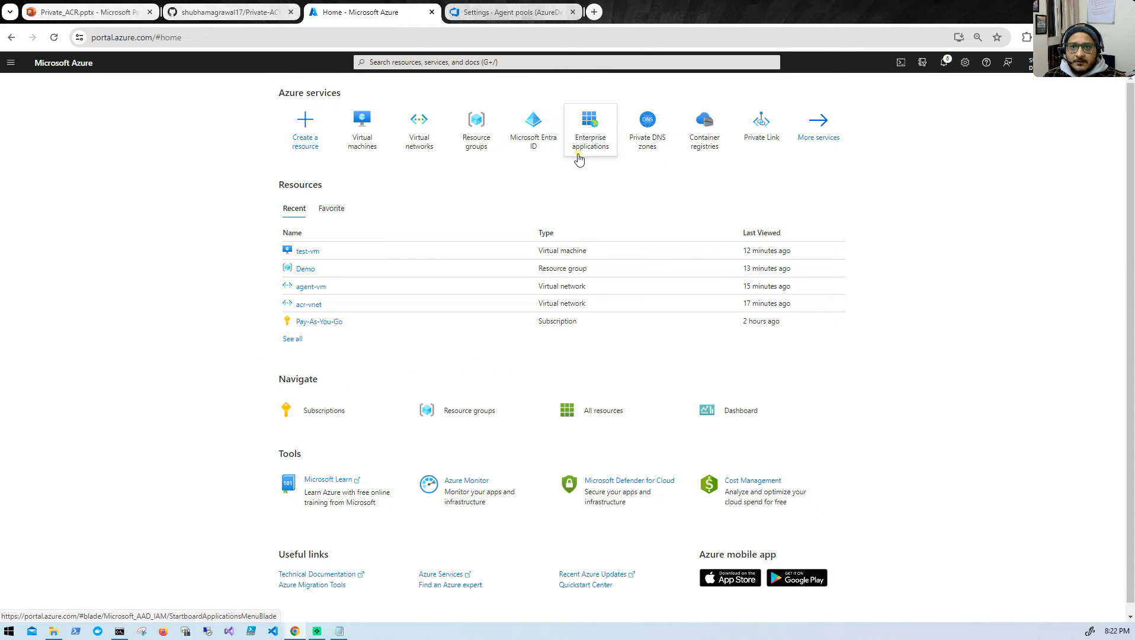
pyautogui.click(703, 135)
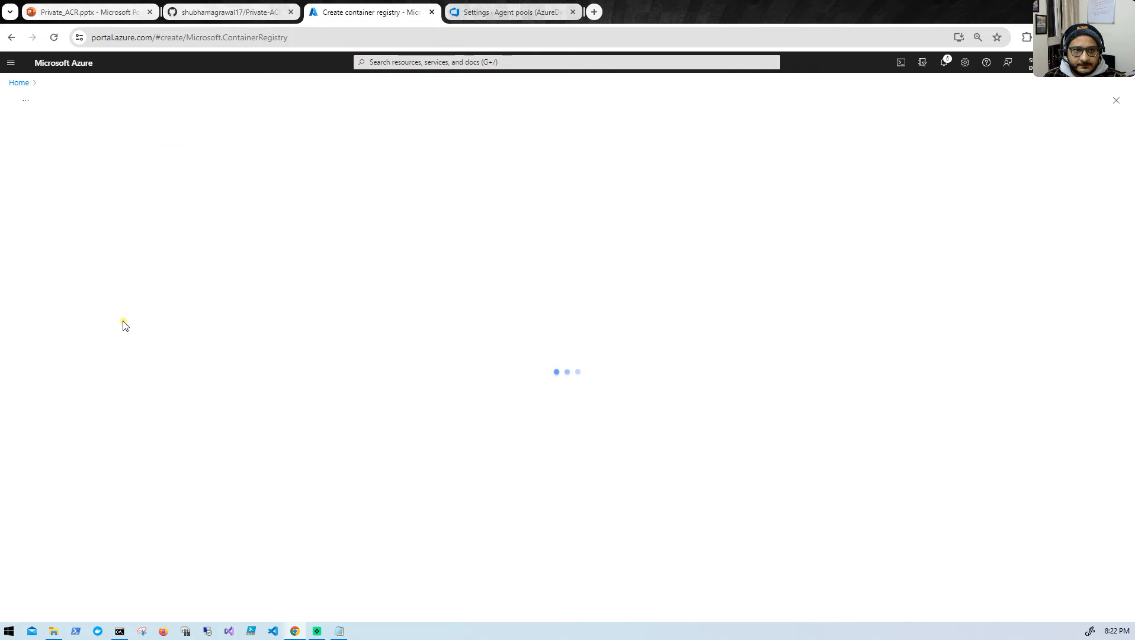
# - Select the Demo resource group for the new container registry and name the registry eticket
pyautogui.click(189, 253)
pyautogui.click(190, 290)
pyautogui.click(229, 302)
pyautogui.write('e')
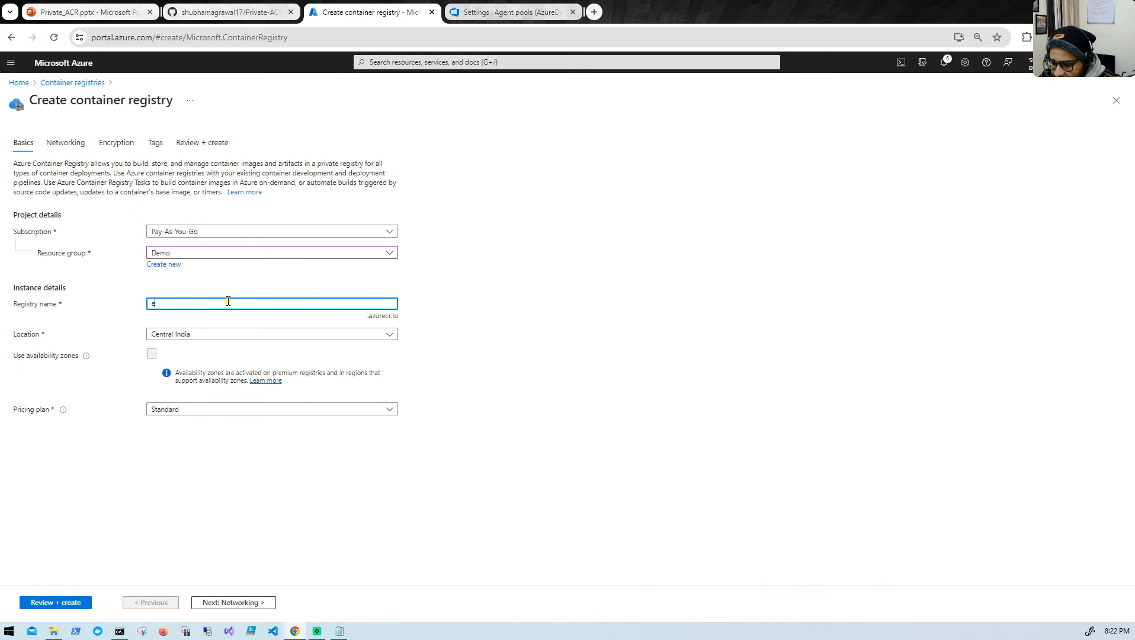
pyautogui.write('ticket')
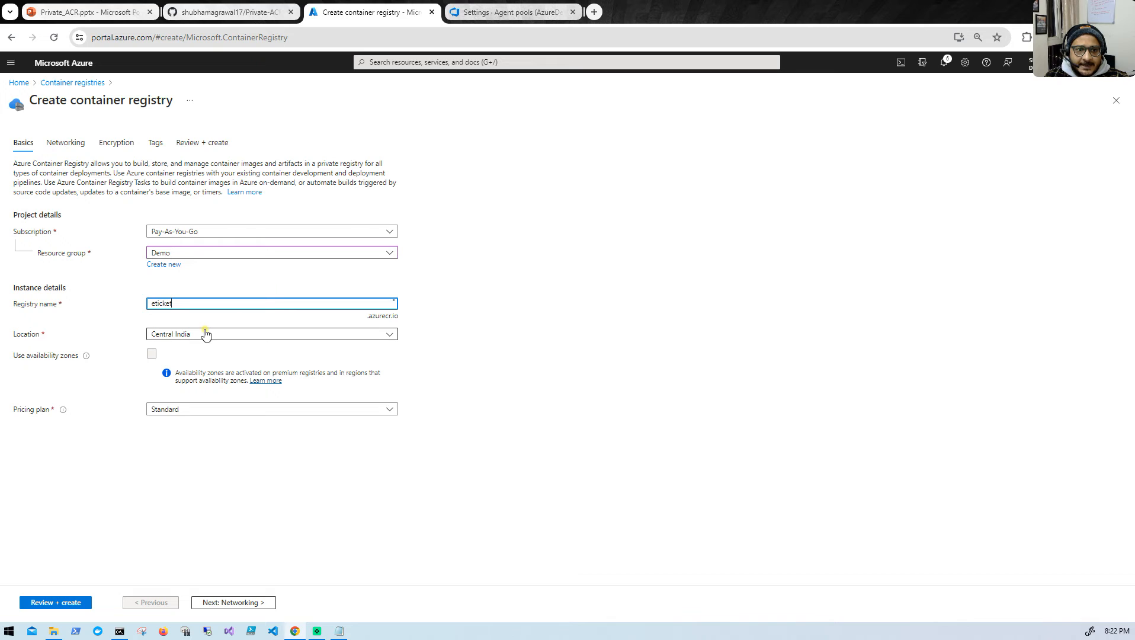
# - Check which network connectivity options the Standard pricing plan offers and return to the registry's basic settings
pyautogui.click(187, 413)
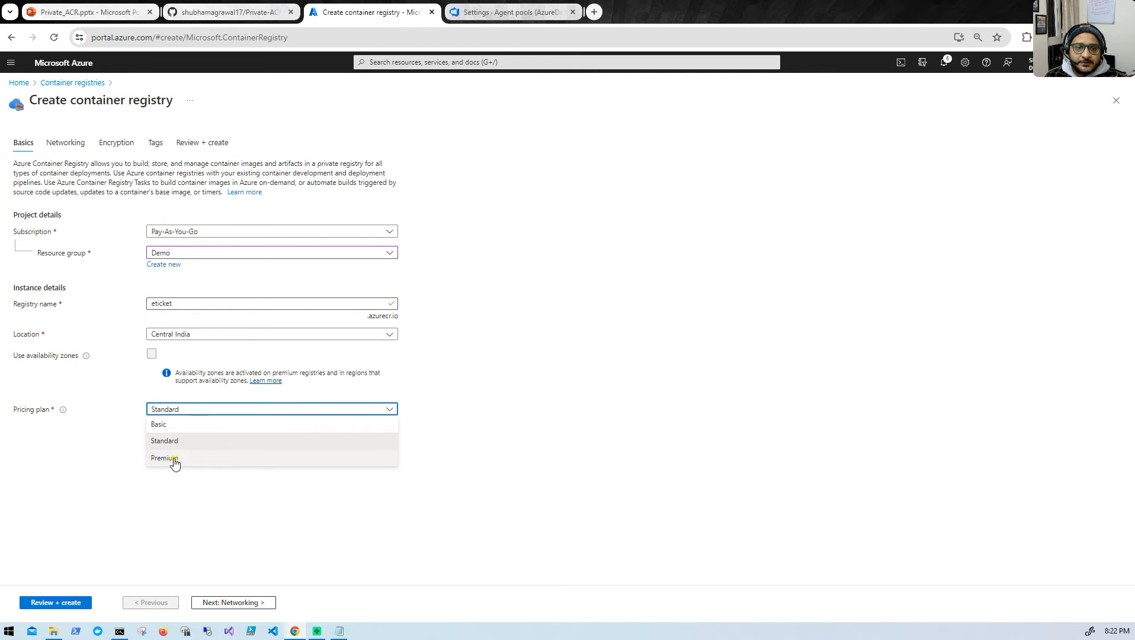
pyautogui.click(181, 439)
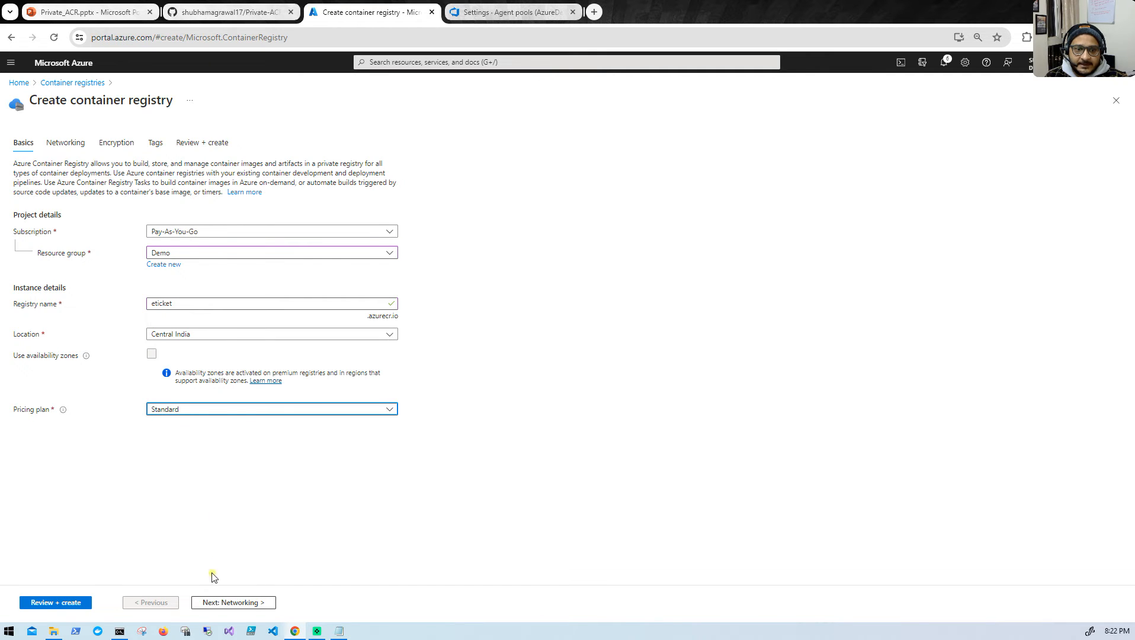
pyautogui.click(207, 602)
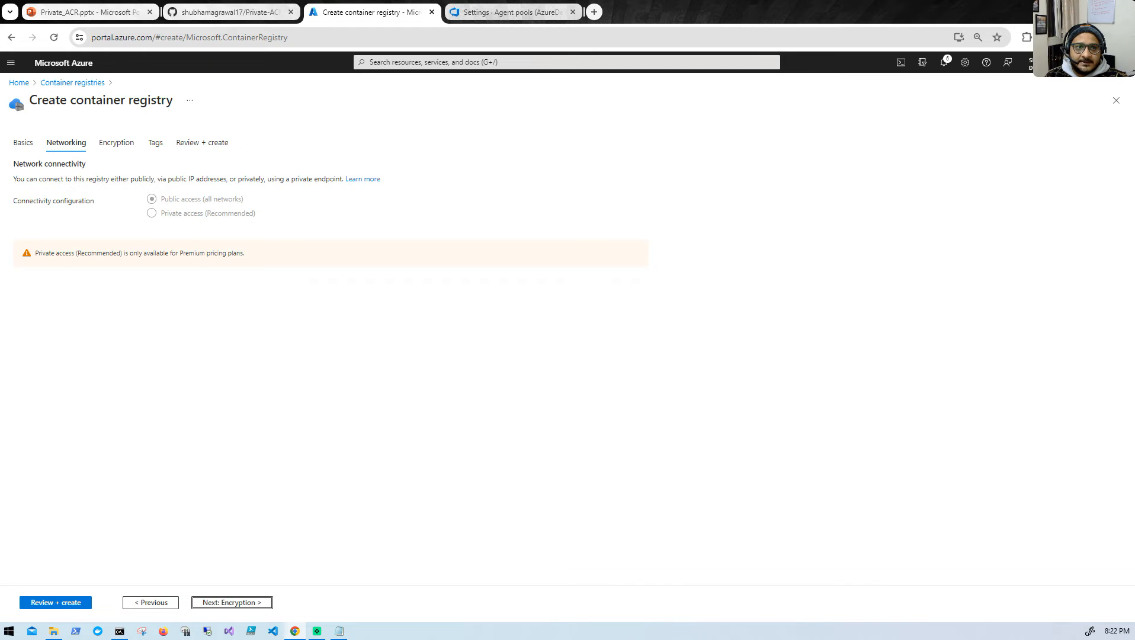
pyautogui.click(22, 143)
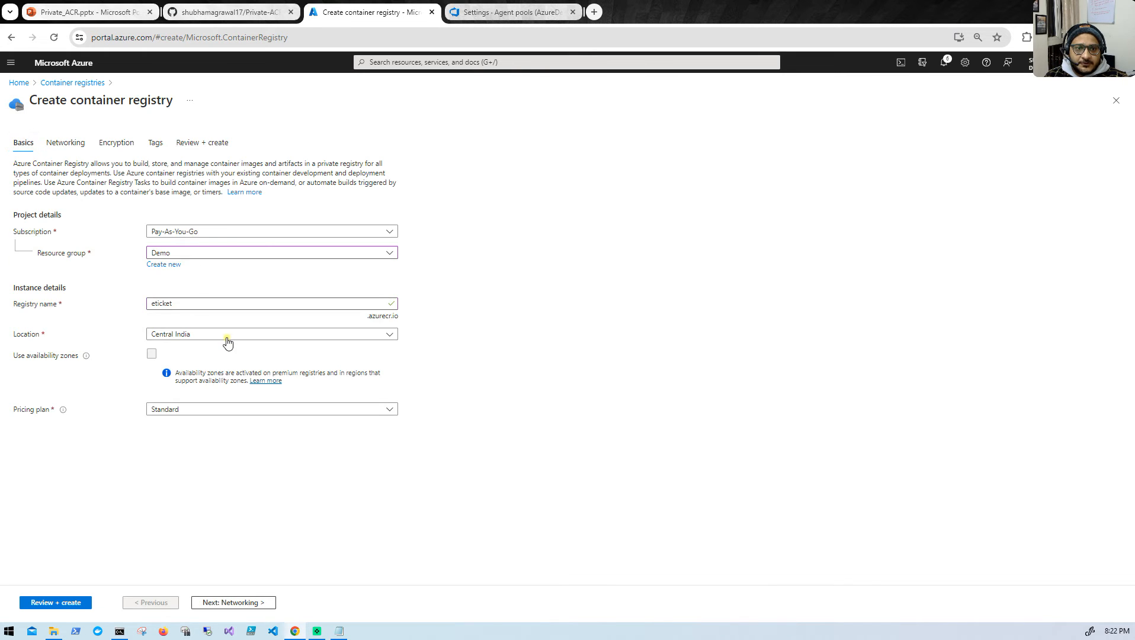
# - Set the registry's pricing plan to Premium and its connectivity configuration to Private access (Recommended)
pyautogui.click(217, 407)
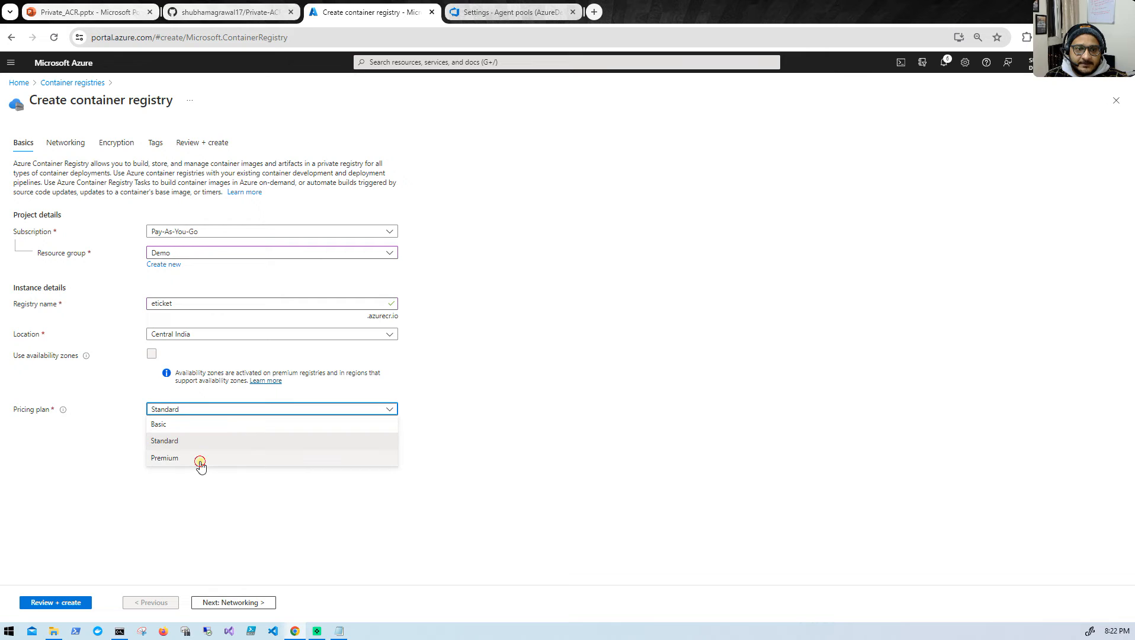
pyautogui.click(199, 460)
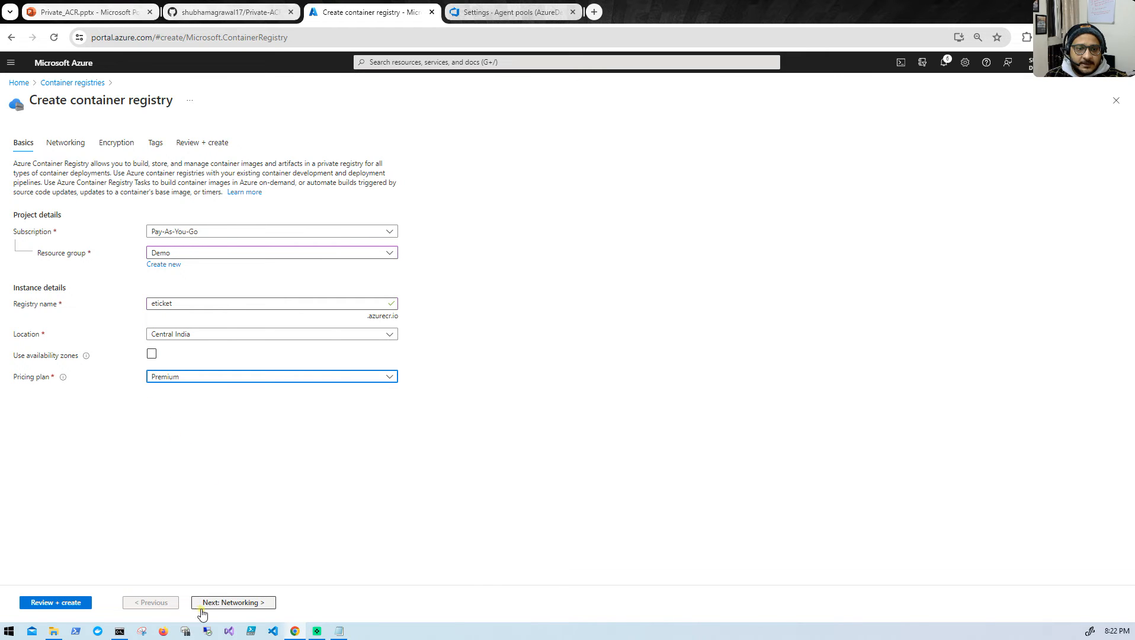
pyautogui.click(220, 602)
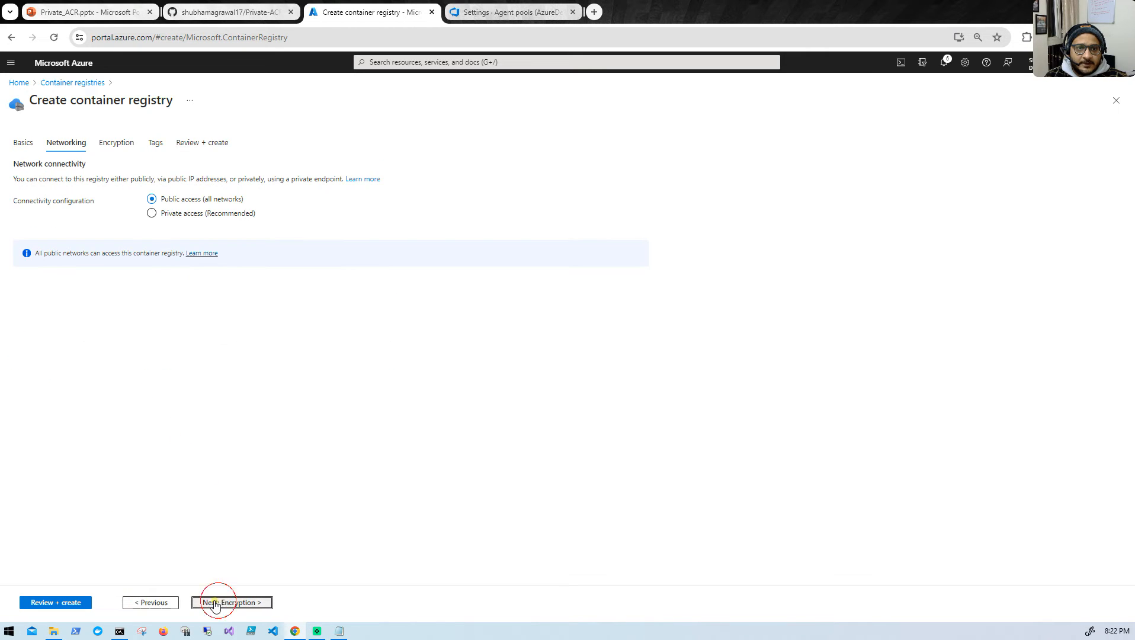
pyautogui.click(152, 214)
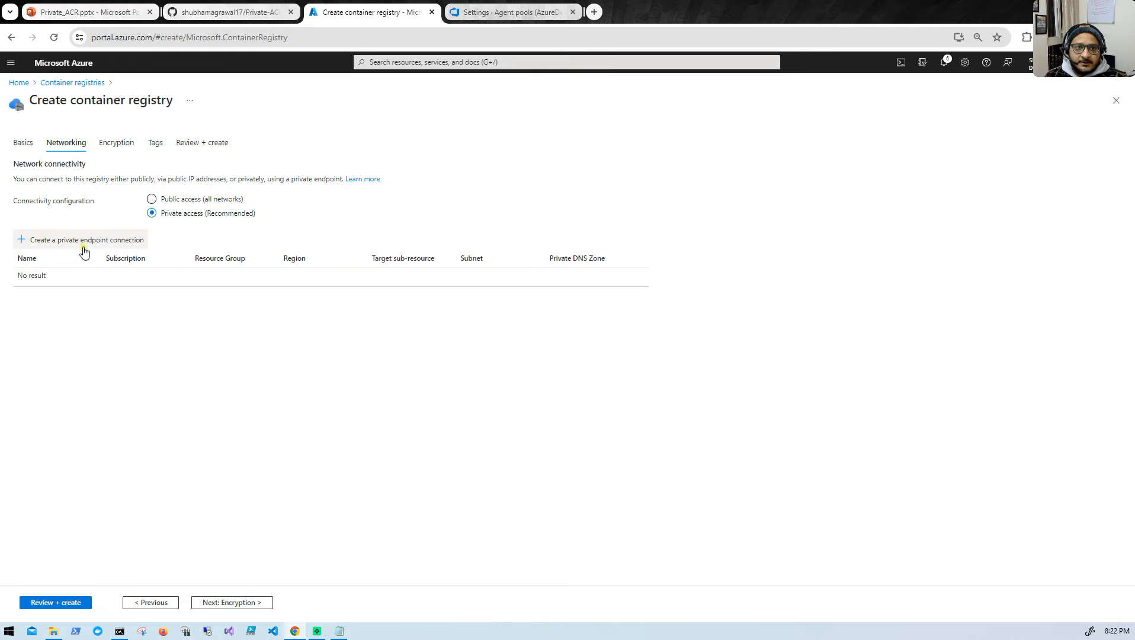
# - Start a private endpoint connection for the registry, consult the architecture diagram slide, and name the endpoint acr-pe
pyautogui.click(60, 242)
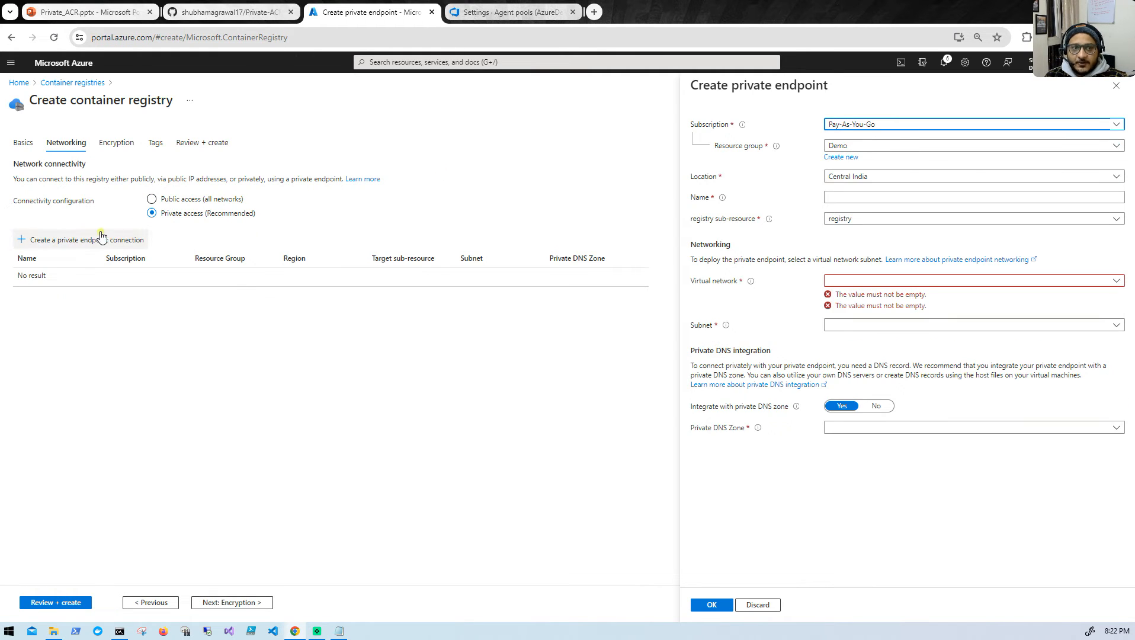
pyautogui.click(102, 13)
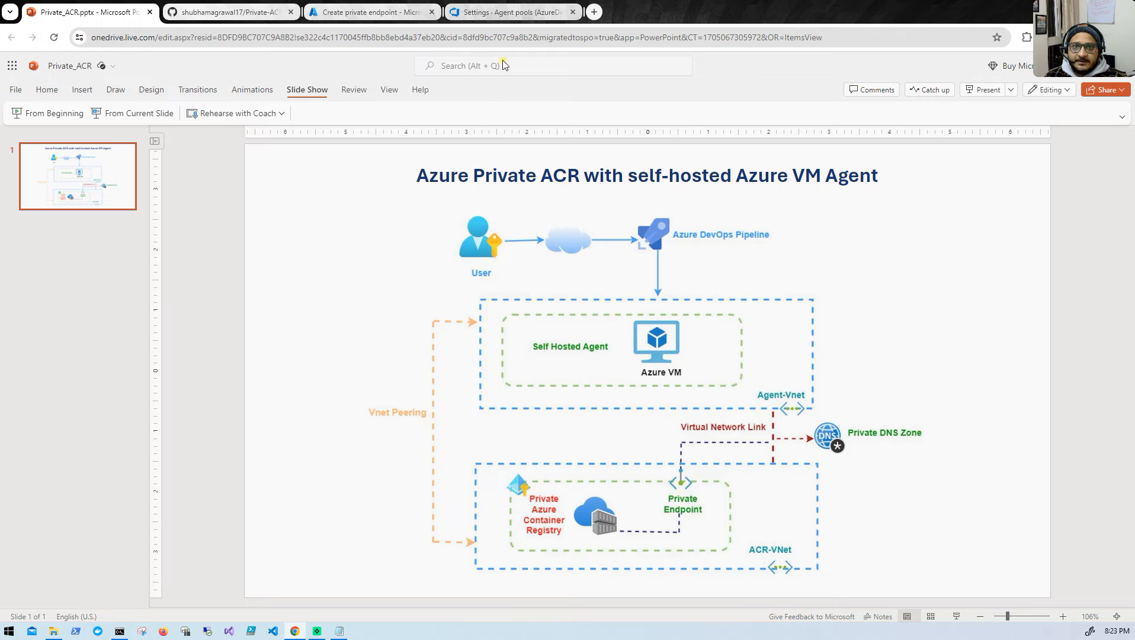
pyautogui.click(364, 13)
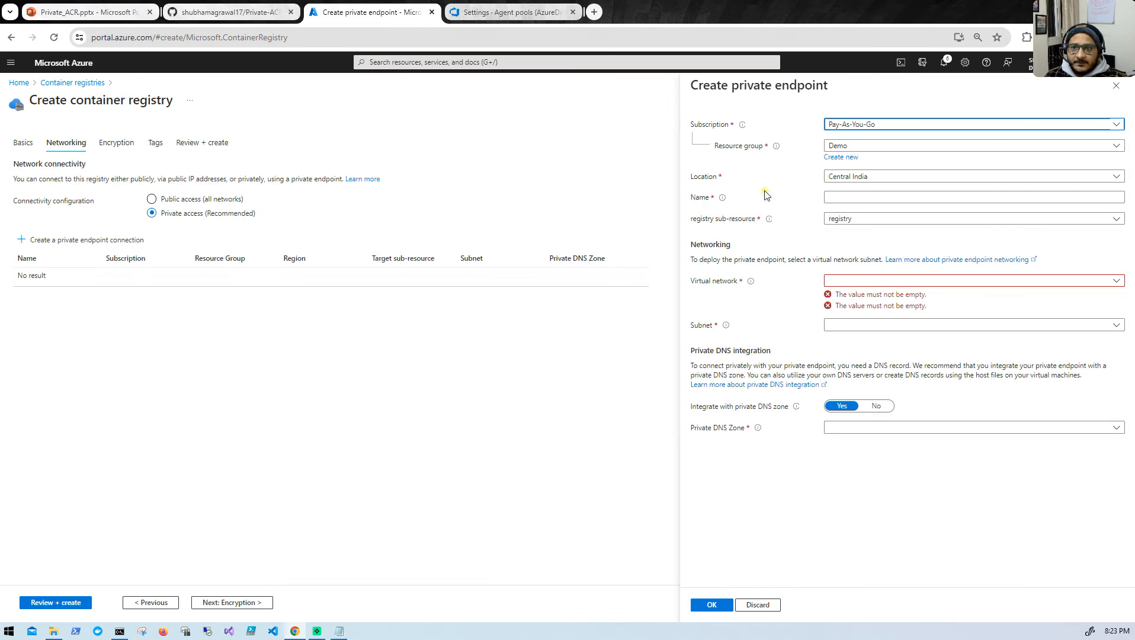
pyautogui.click(873, 196)
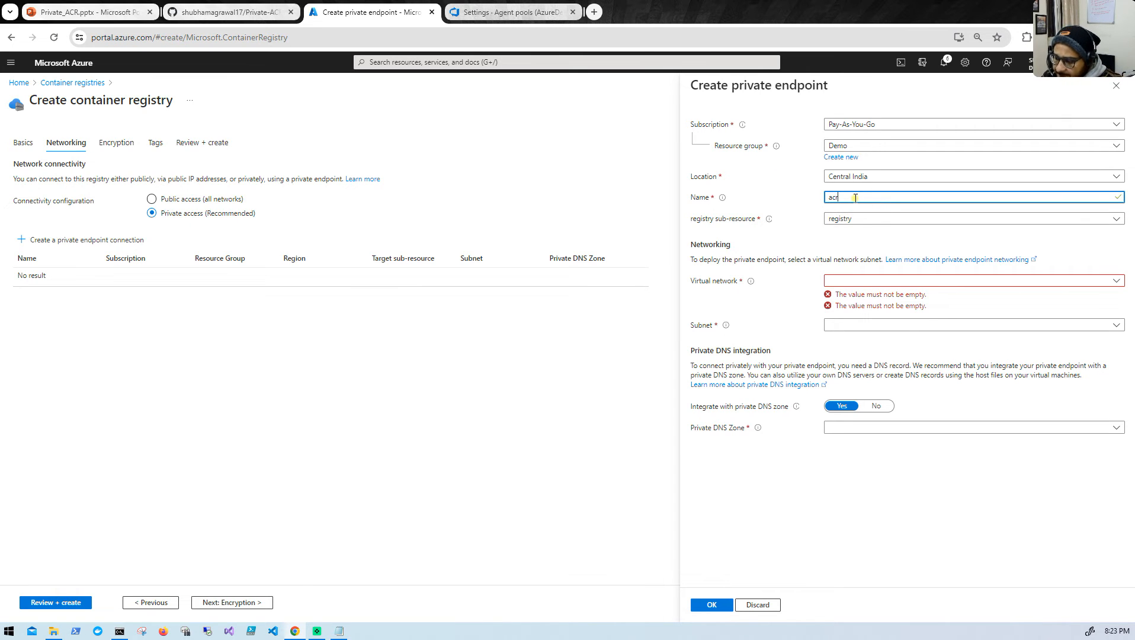
pyautogui.write('pe')
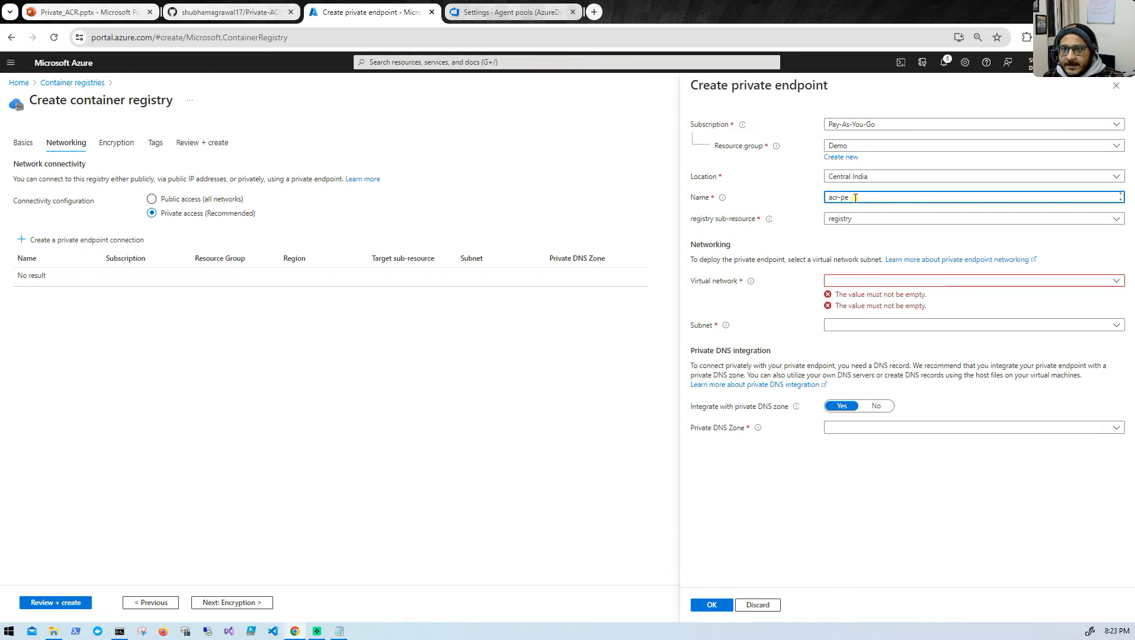
# - Assign the private endpoint to virtual network acr-vnet and subnet acr-subnet, and add it to the registry
pyautogui.click(884, 282)
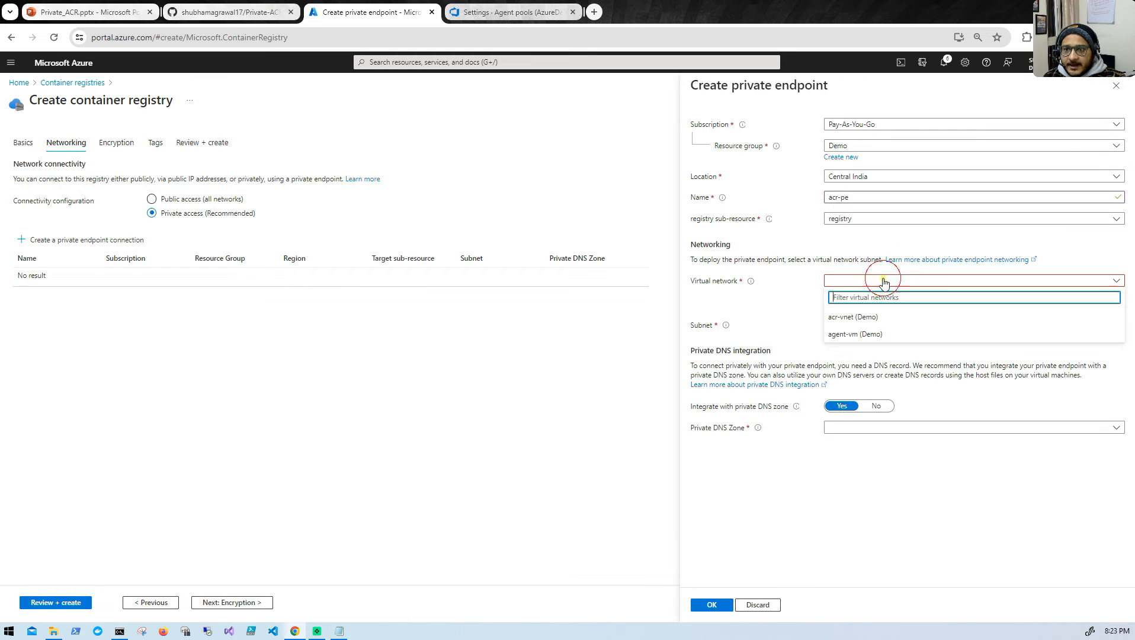
pyautogui.click(864, 318)
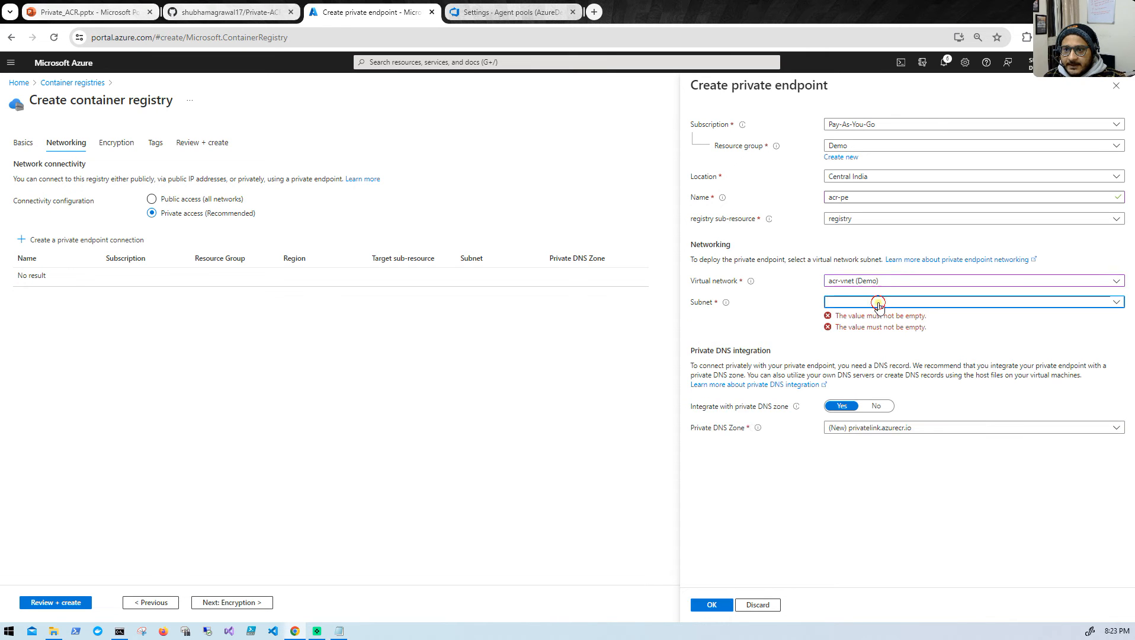
pyautogui.click(877, 303)
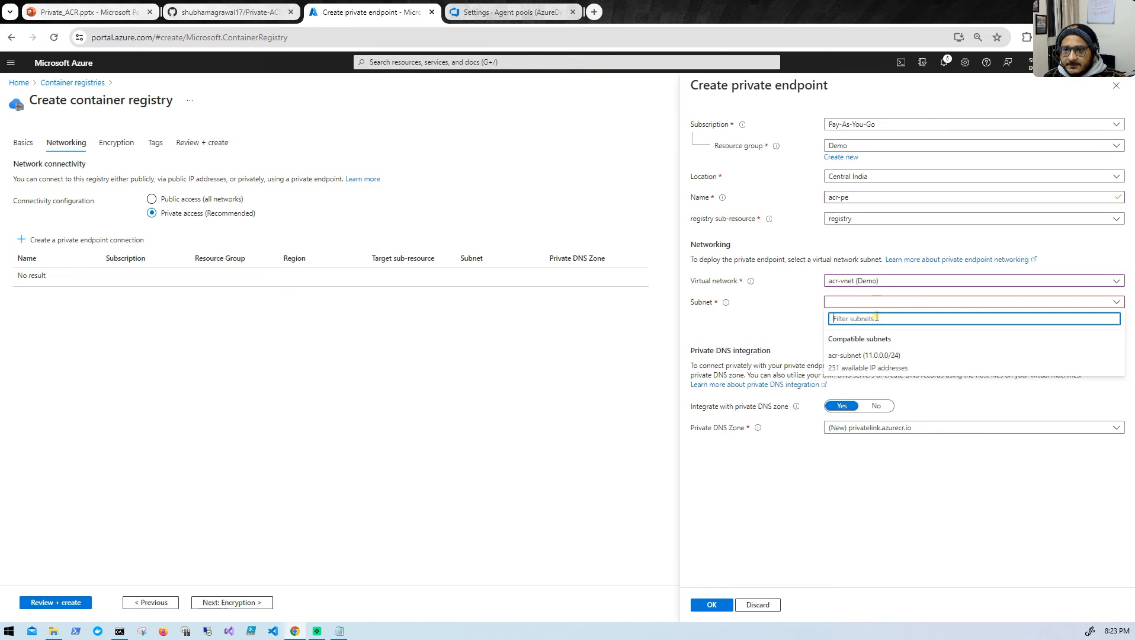
pyautogui.click(864, 356)
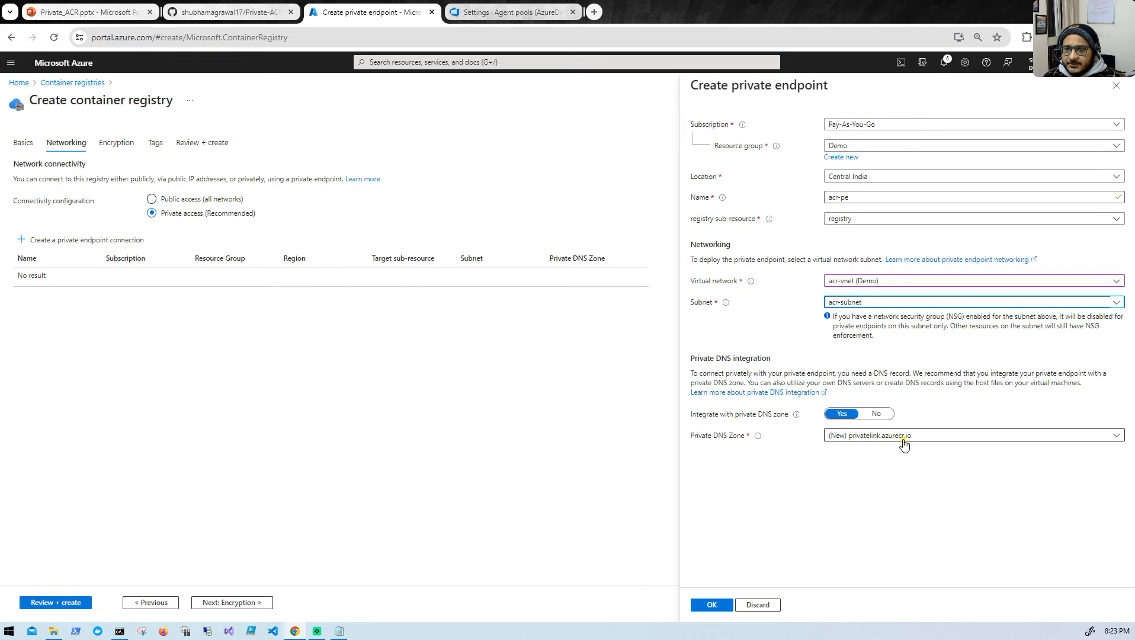
pyautogui.click(712, 605)
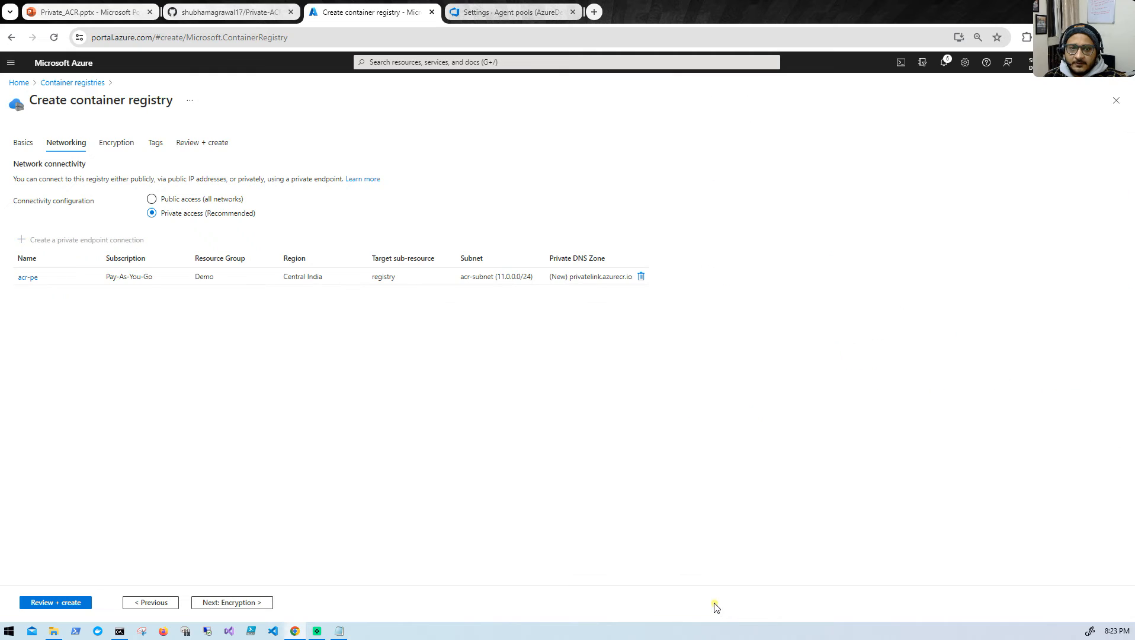
# - Accept the default encryption and tag settings, validate the eticket registry configuration, and deploy it
pyautogui.click(210, 603)
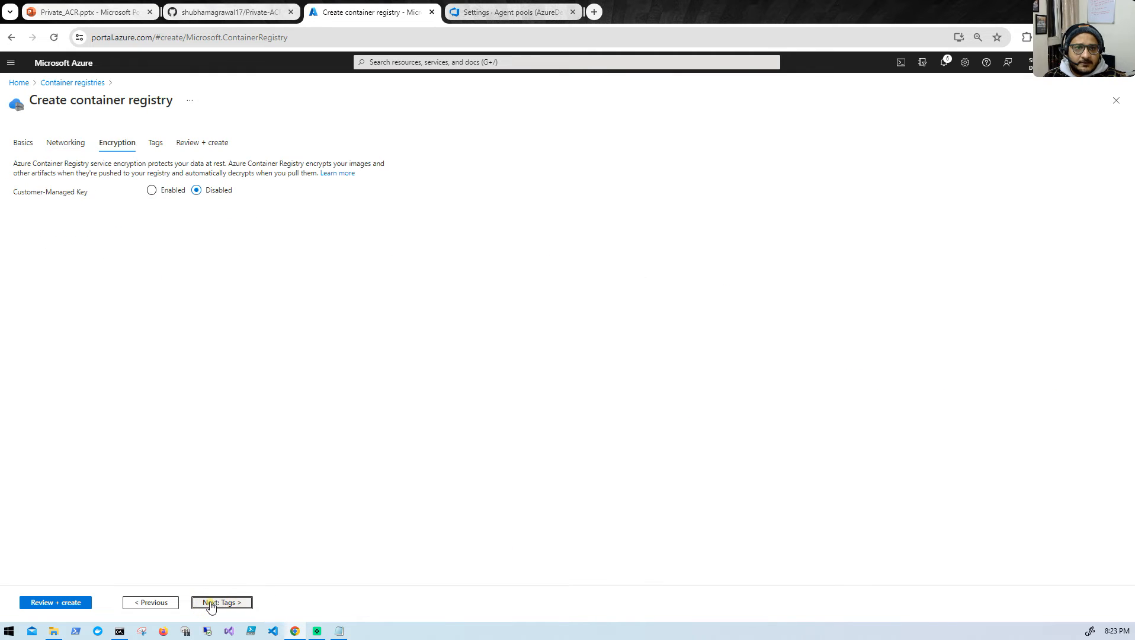
pyautogui.click(210, 603)
pyautogui.click(74, 603)
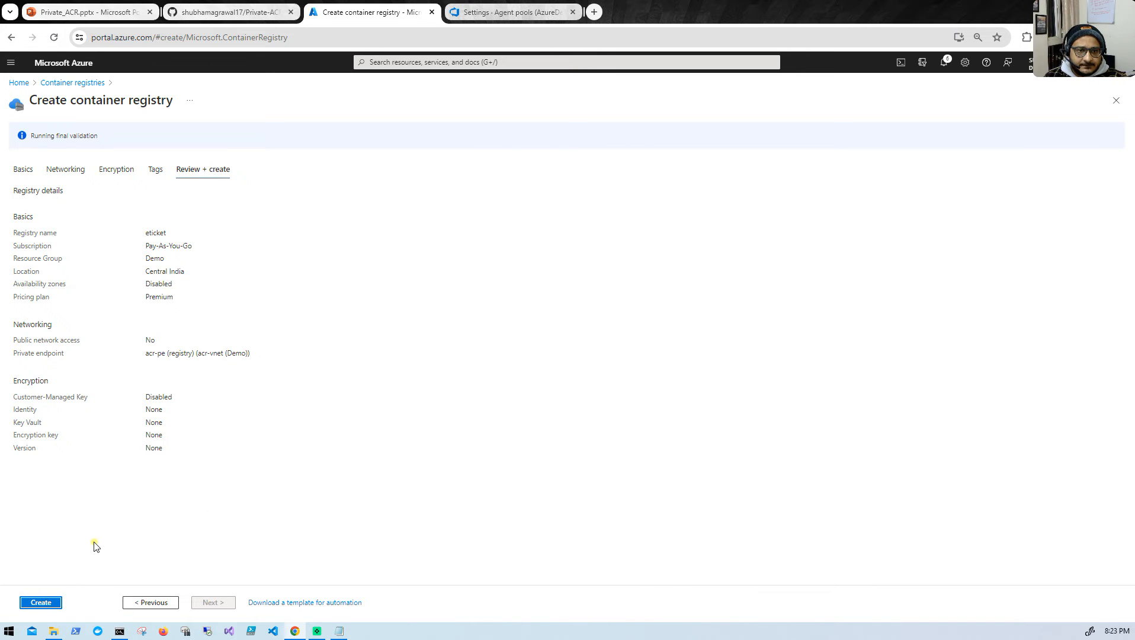
pyautogui.click(49, 604)
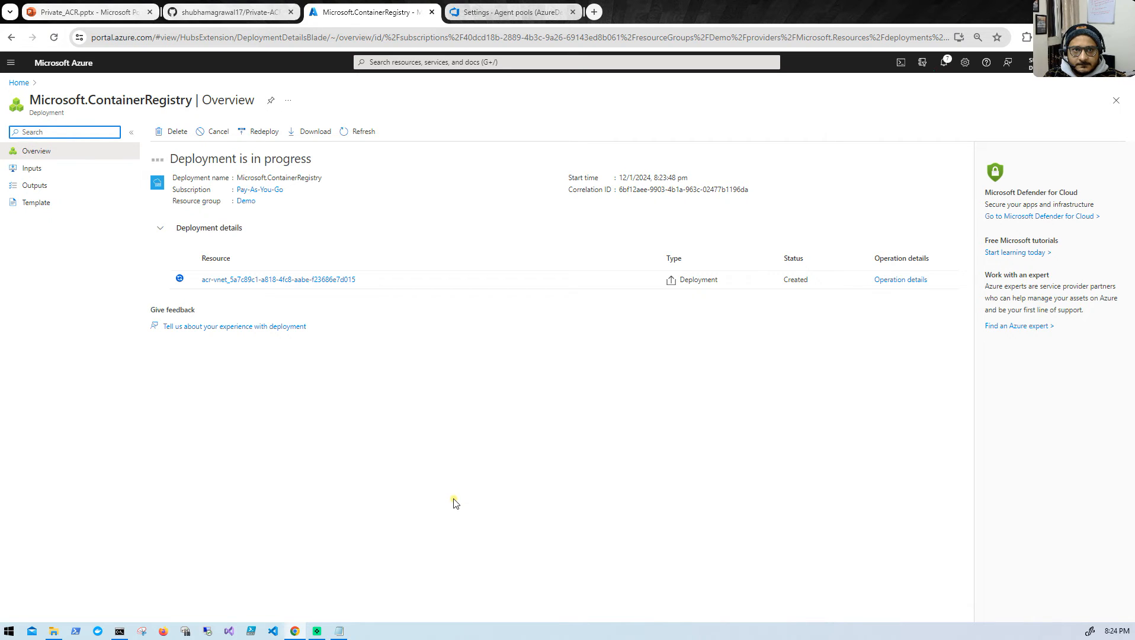
# - Review the README's sections on the private endpoint, registry repository access and the ACR push role assignment
pyautogui.click(252, 13)
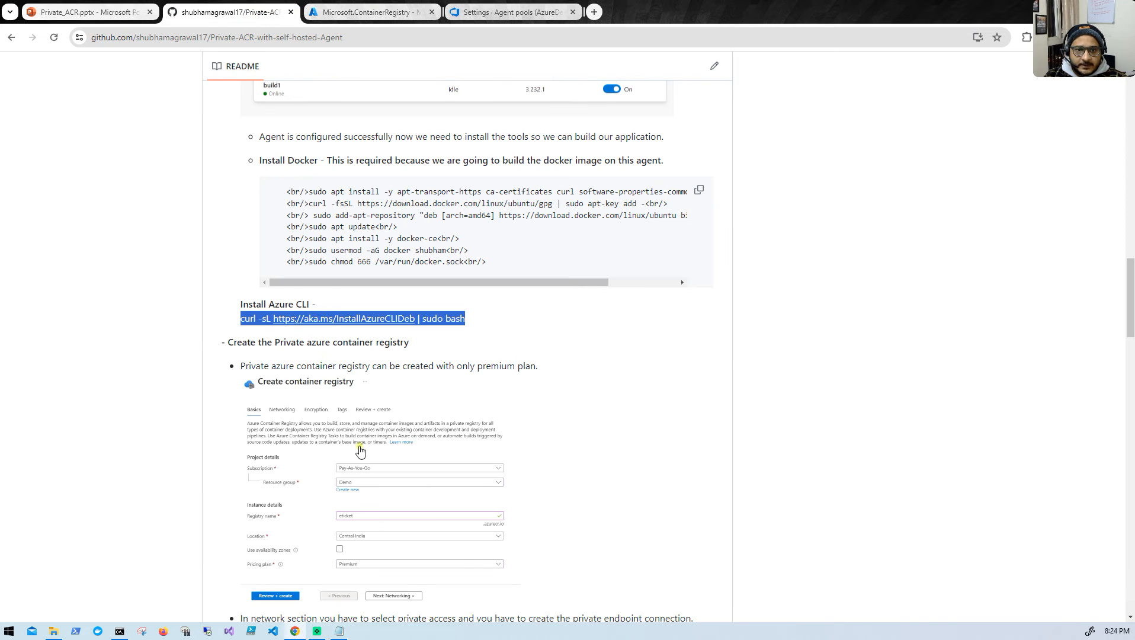
pyautogui.scroll(-4, 408, 372)
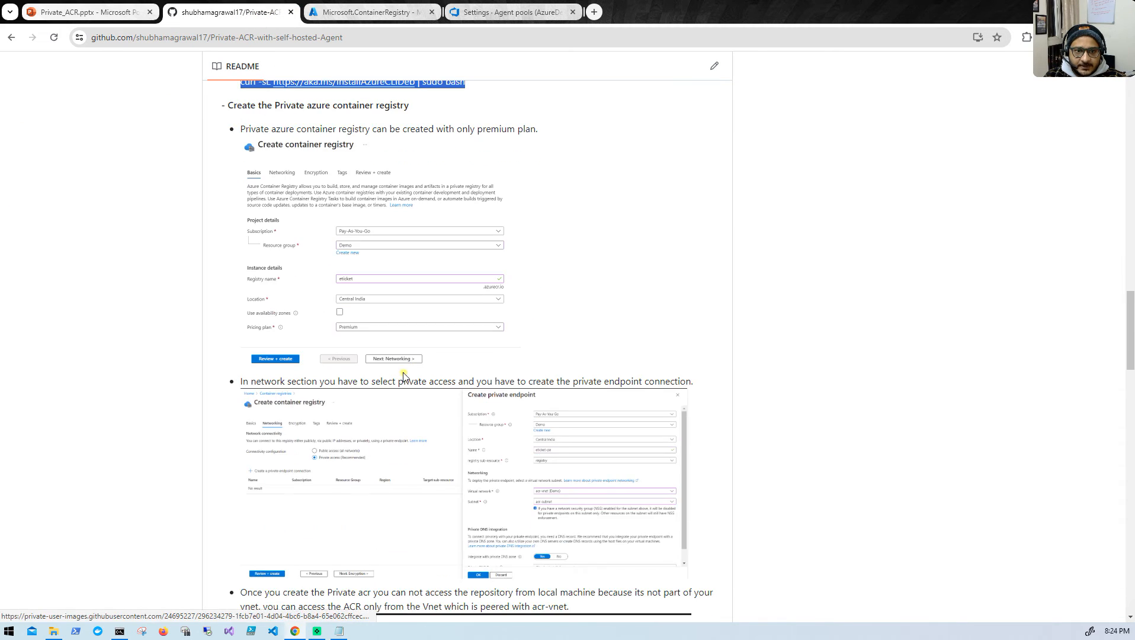
pyautogui.scroll(-10, 406, 375)
pyautogui.scroll(5, 394, 387)
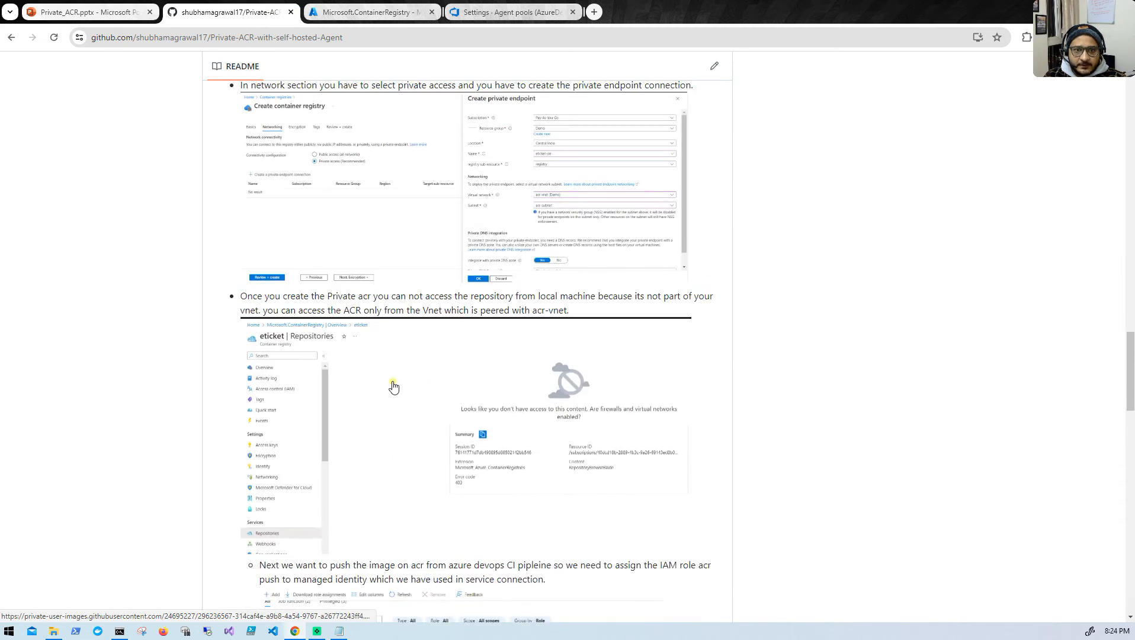
pyautogui.scroll(-2, 393, 386)
pyautogui.scroll(2, 326, 325)
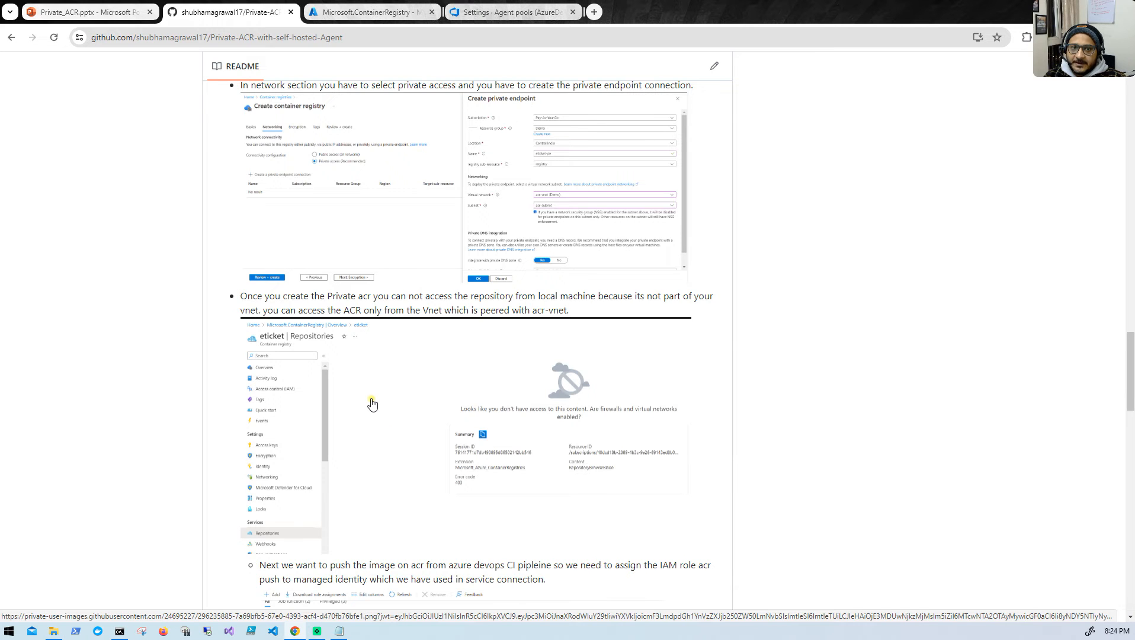
pyautogui.scroll(-9, 372, 404)
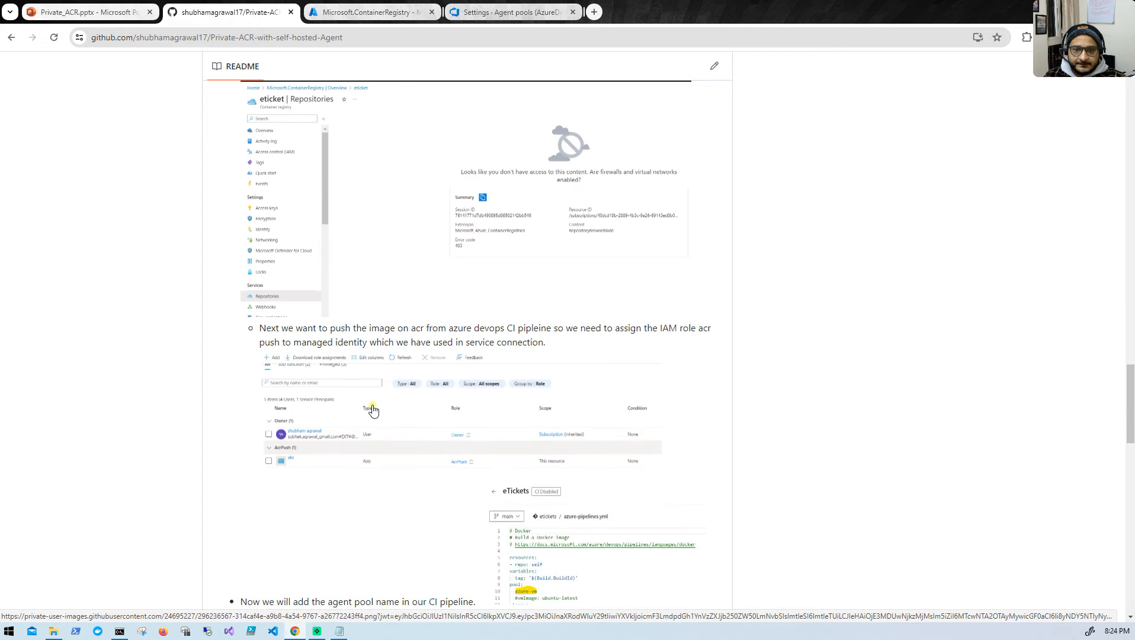
pyautogui.scroll(8, 364, 402)
pyautogui.scroll(6, 325, 364)
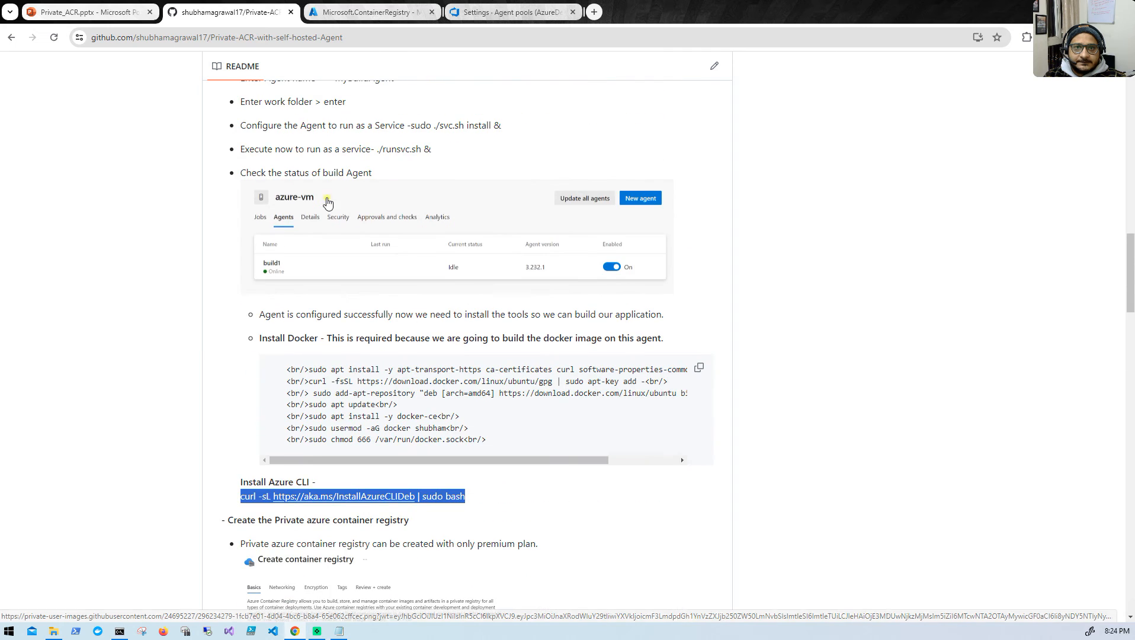
# - Return to the Microsoft.ContainerRegistry deployment overview in the Azure portal and refresh its progress
pyautogui.click(369, 9)
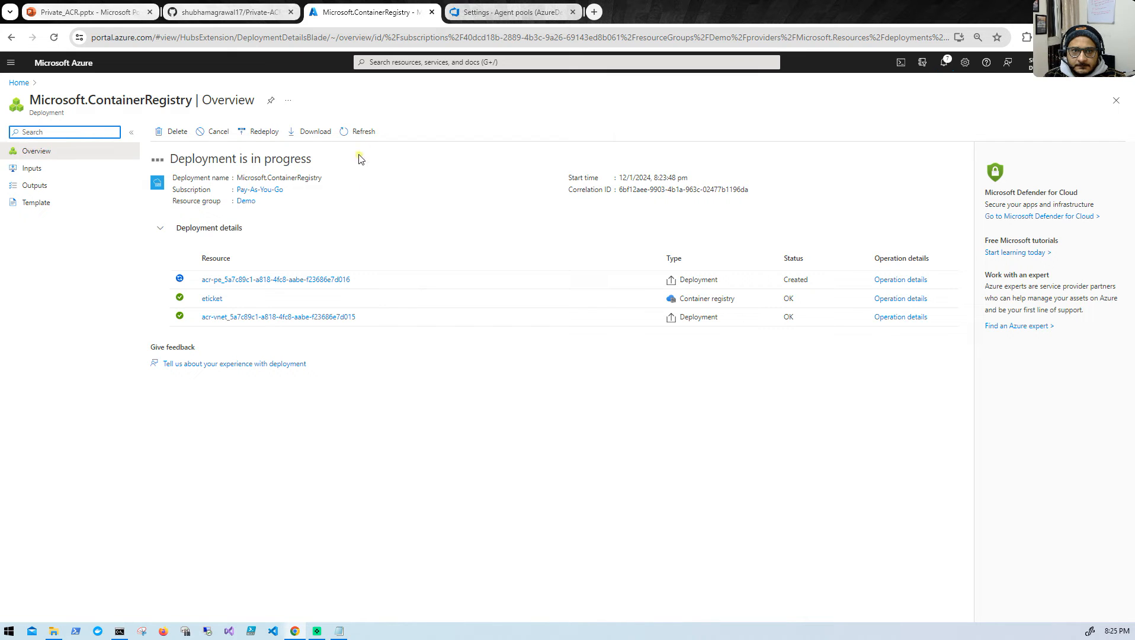
pyautogui.click(359, 132)
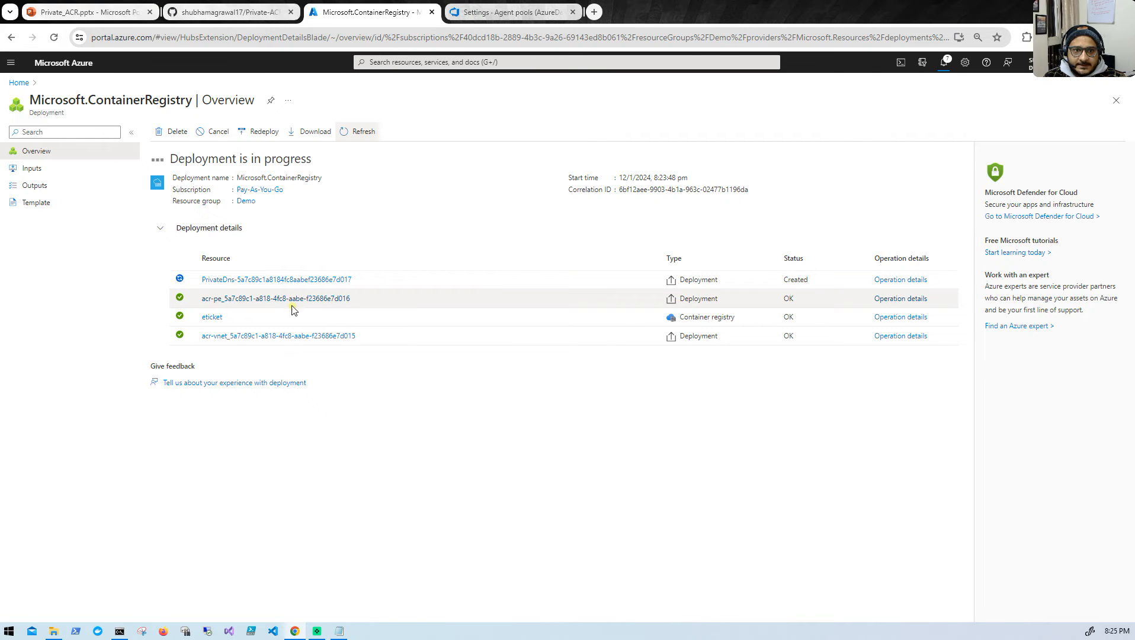
pyautogui.moveTo(293, 293)
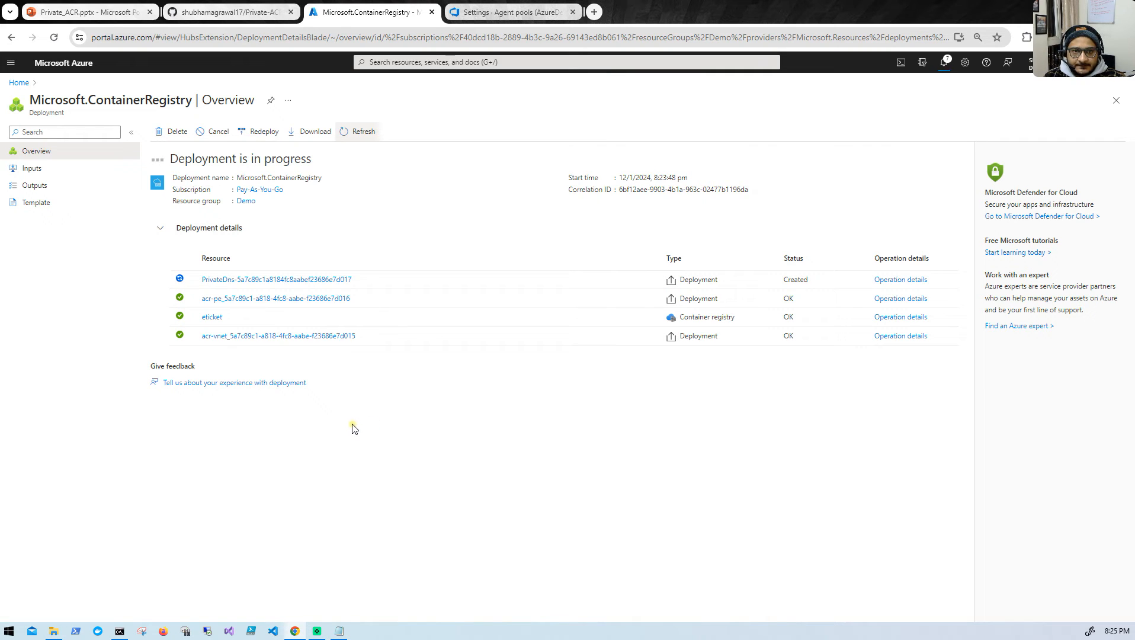
# - Switch to Azure DevOps and open the eTickets pipeline's azure-pipelines.yml for editing
pyautogui.moveTo(223, 304)
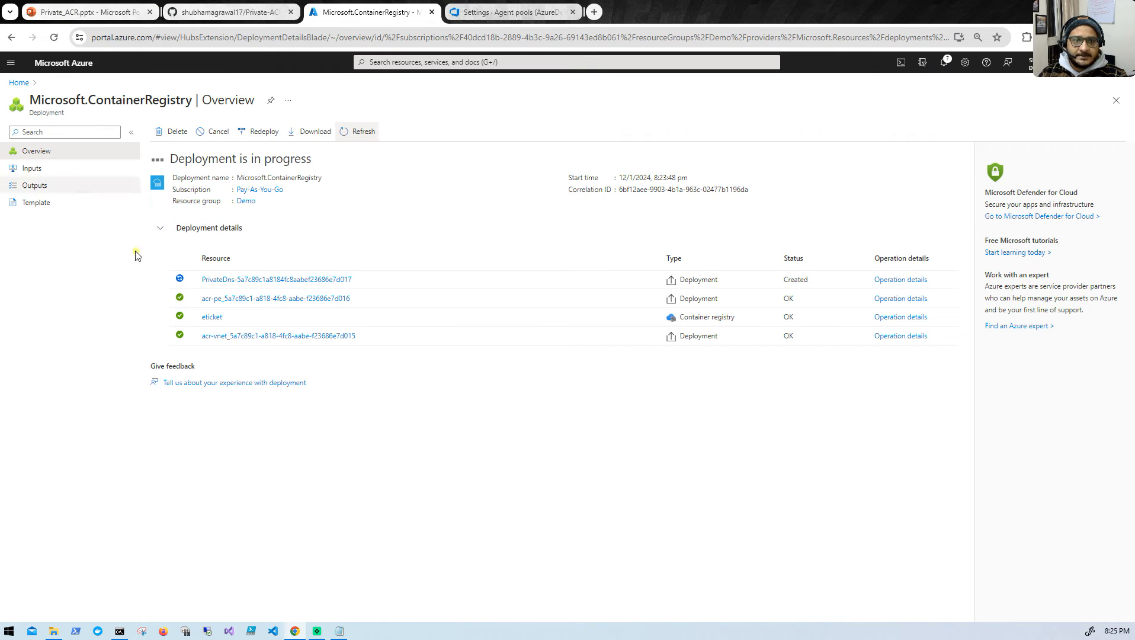
pyautogui.click(497, 13)
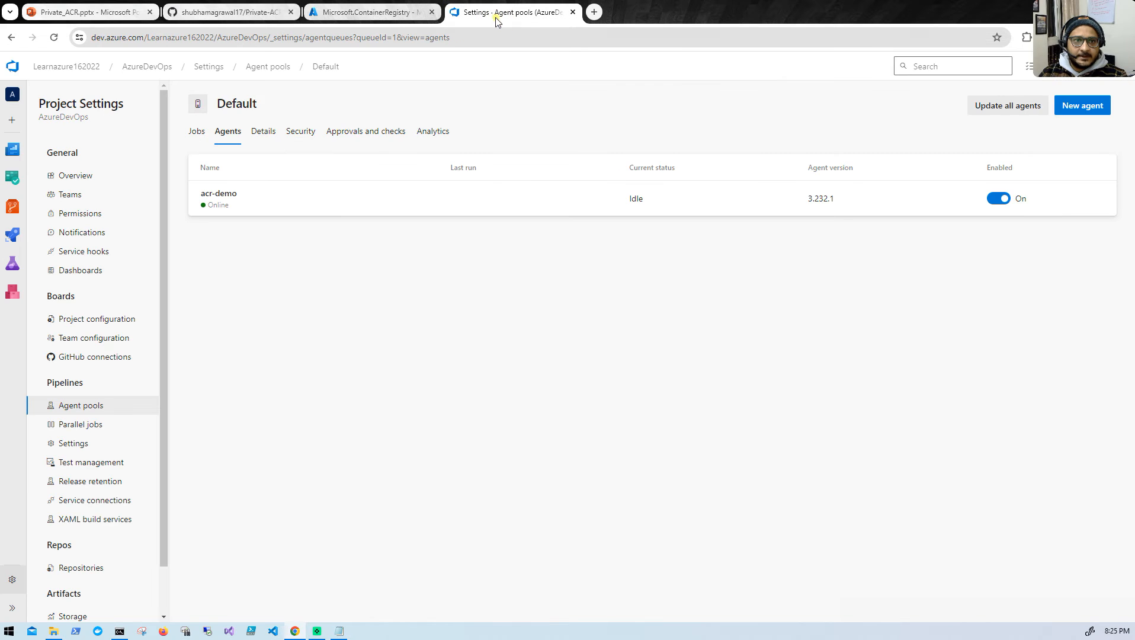
pyautogui.click(8, 238)
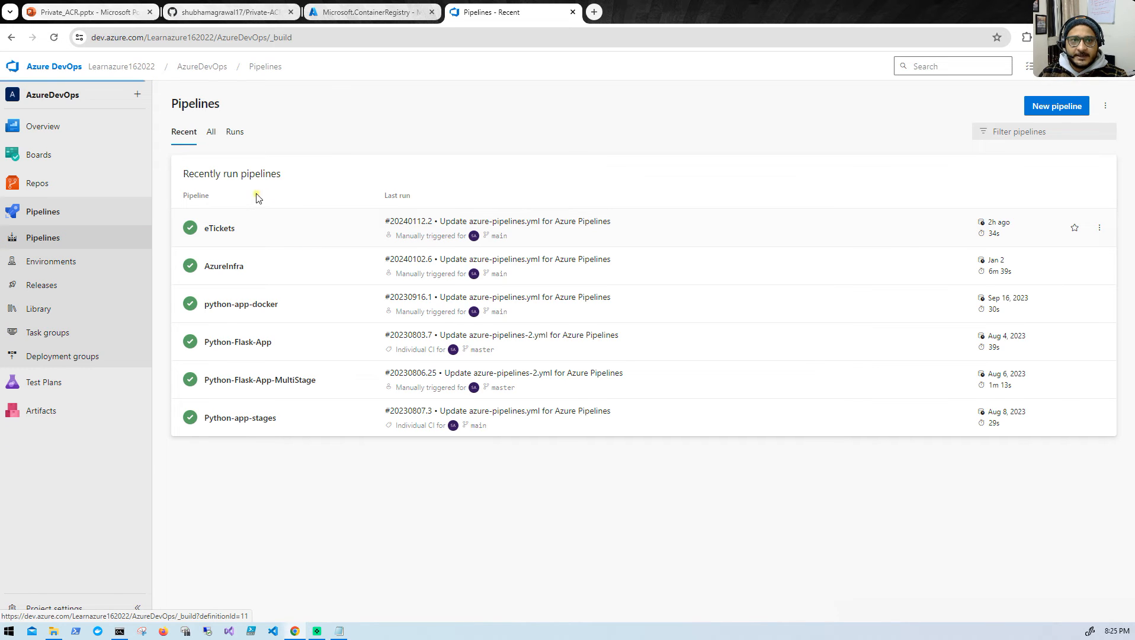
pyautogui.click(286, 222)
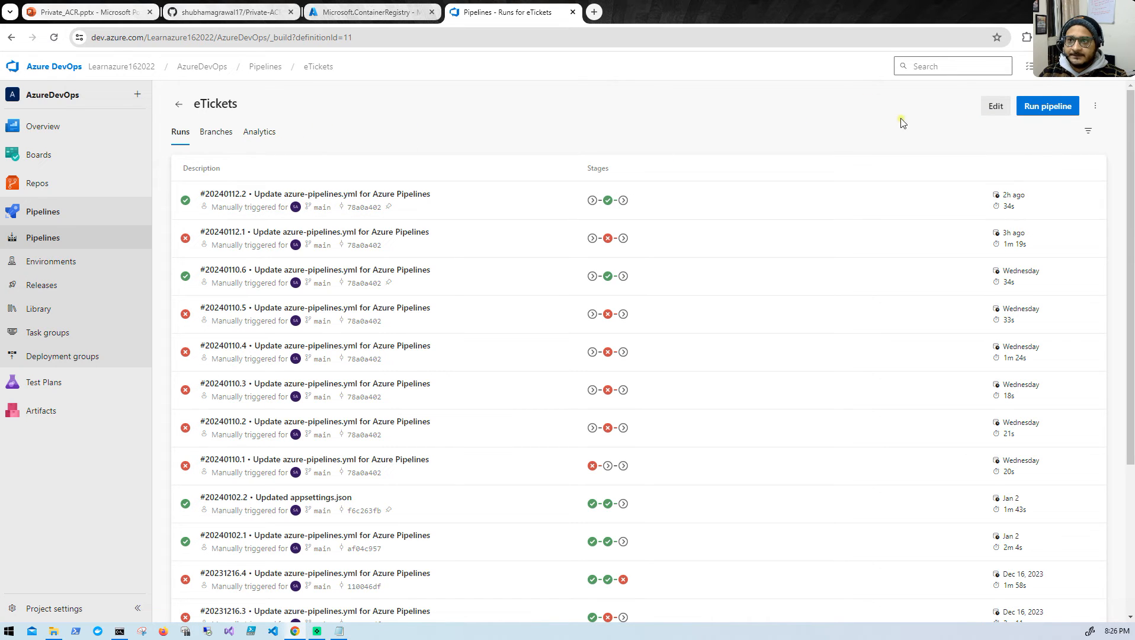
pyautogui.click(996, 107)
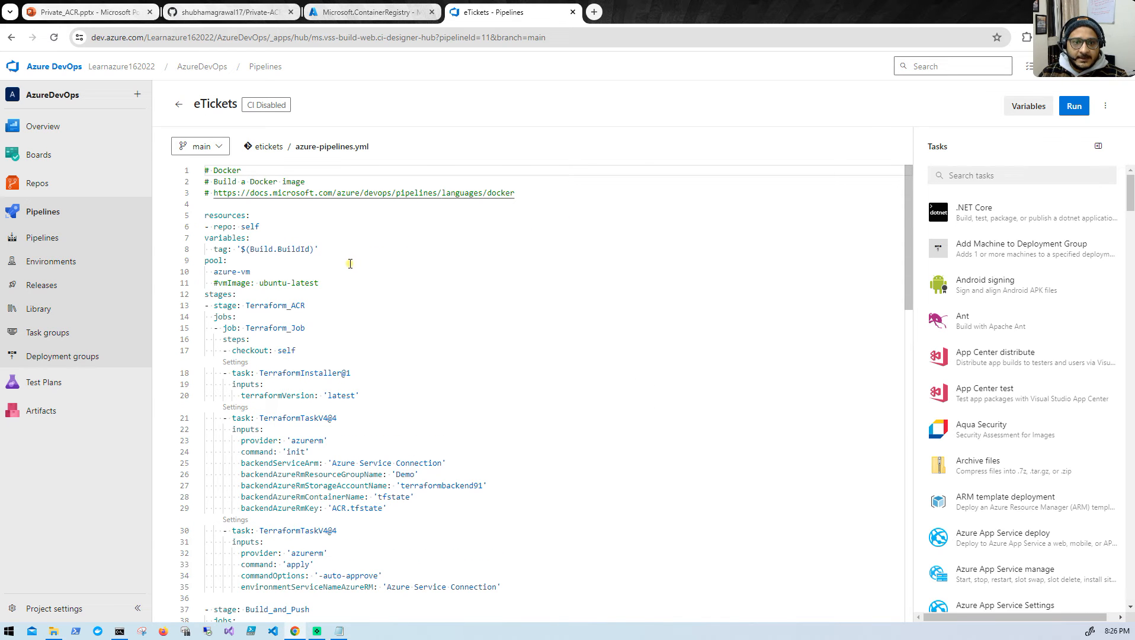
# - Examine the Terraform_ACR and Build_and_Push stages in azure-pipelines.yml, including the Docker build and push script
pyautogui.scroll(-2, 354, 359)
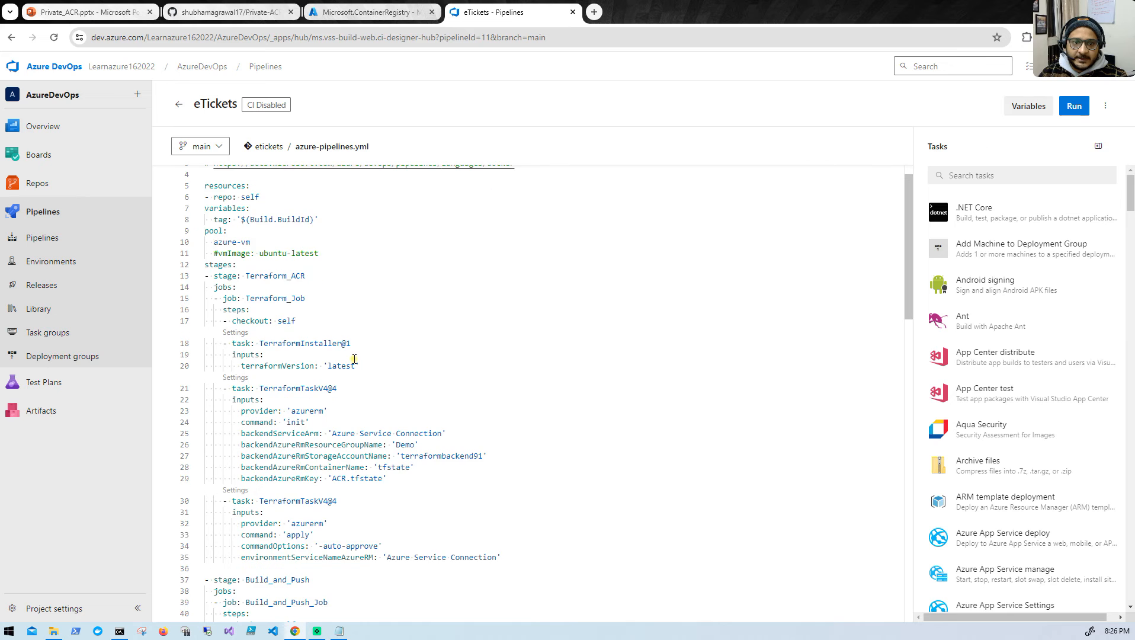
pyautogui.scroll(-3, 354, 358)
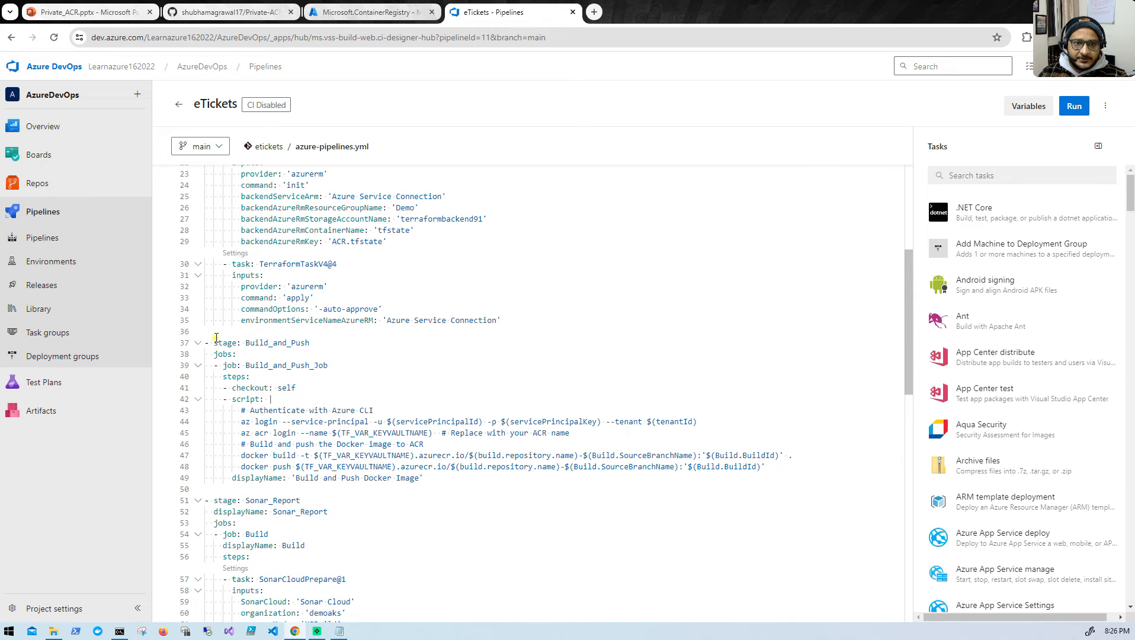
pyautogui.moveTo(427, 479); pyautogui.dragTo(163, 347)
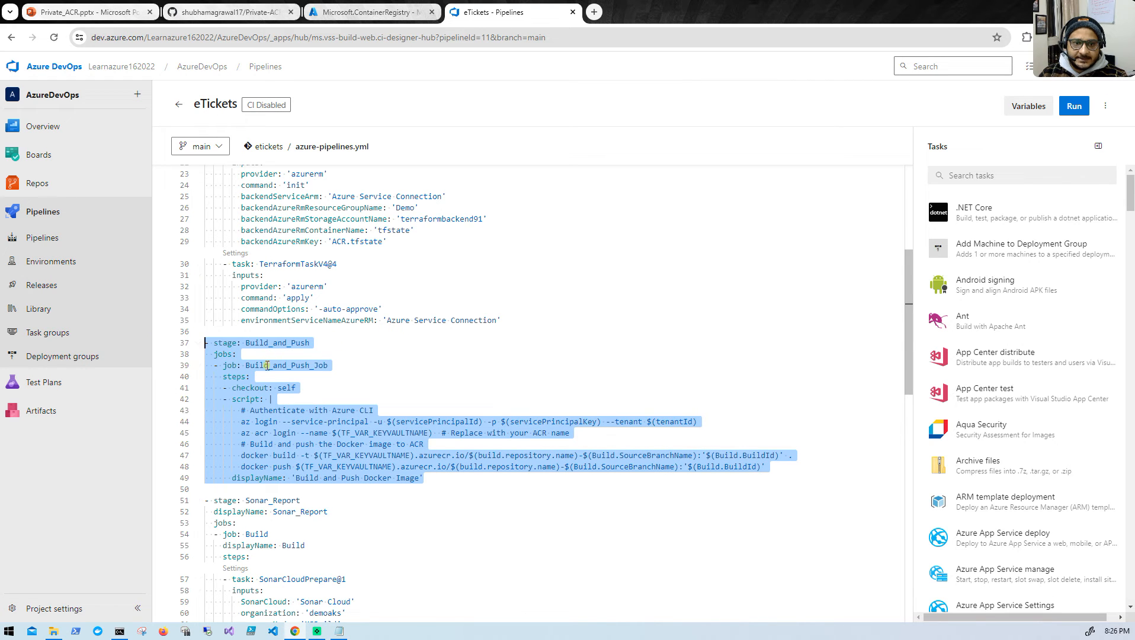
pyautogui.scroll(-1, 276, 519)
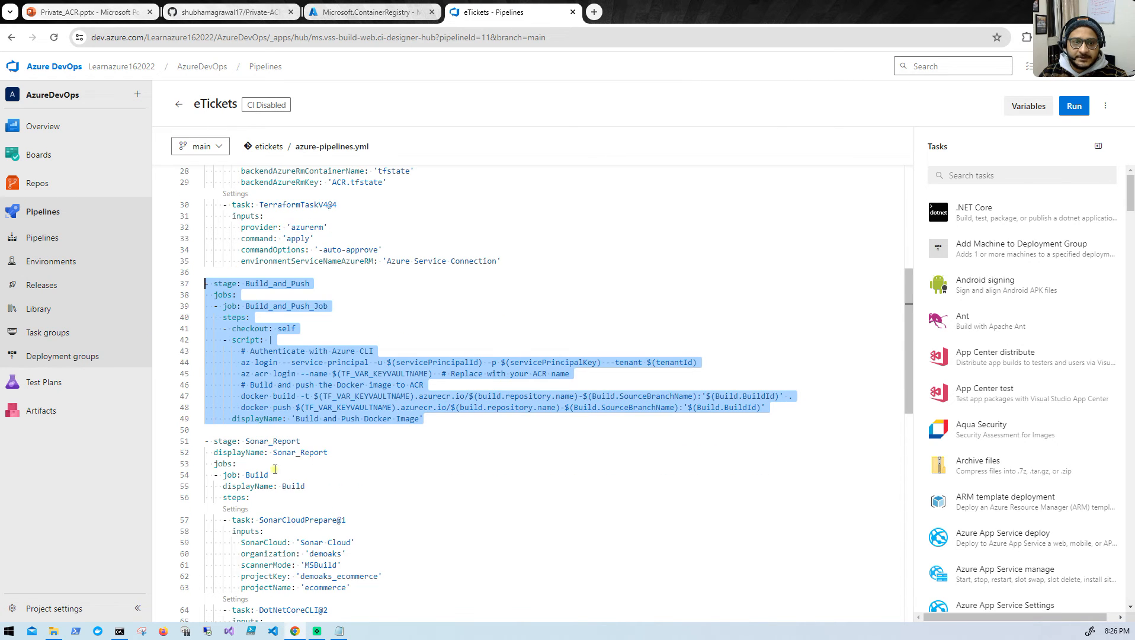
pyautogui.scroll(1, 291, 485)
pyautogui.scroll(3, 304, 477)
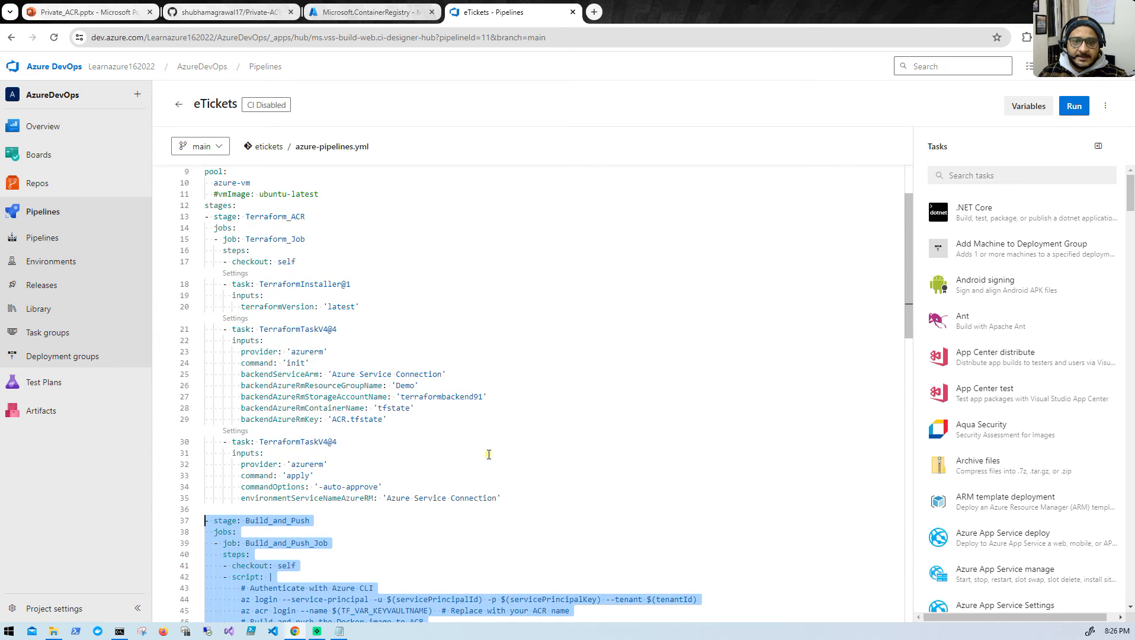
pyautogui.moveTo(517, 495); pyautogui.dragTo(206, 314)
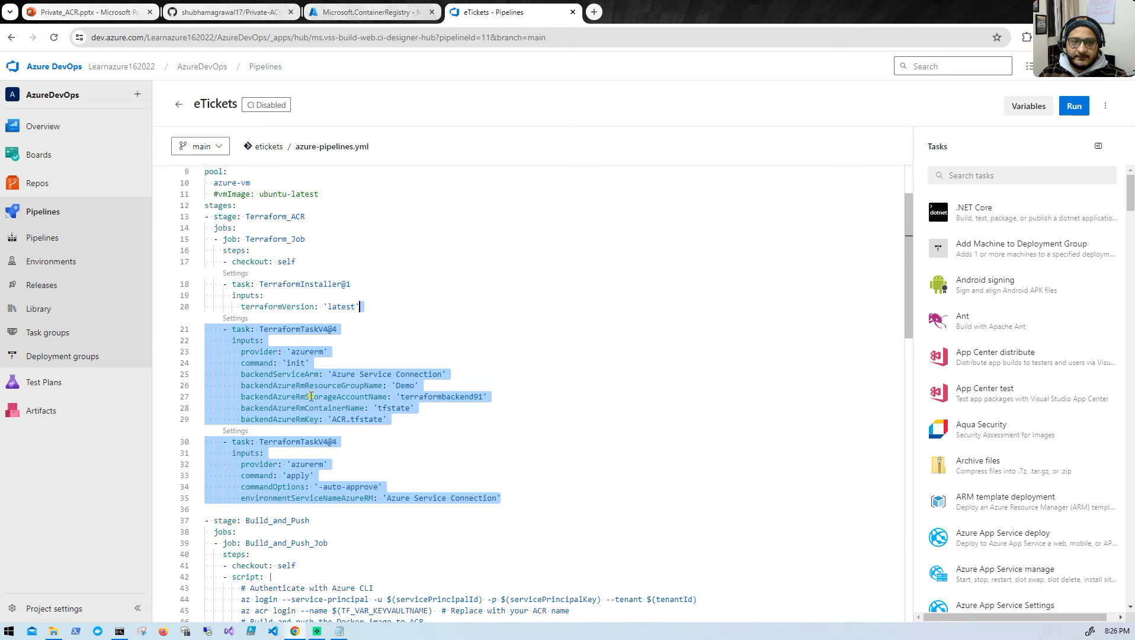
pyautogui.scroll(-1, 515, 397)
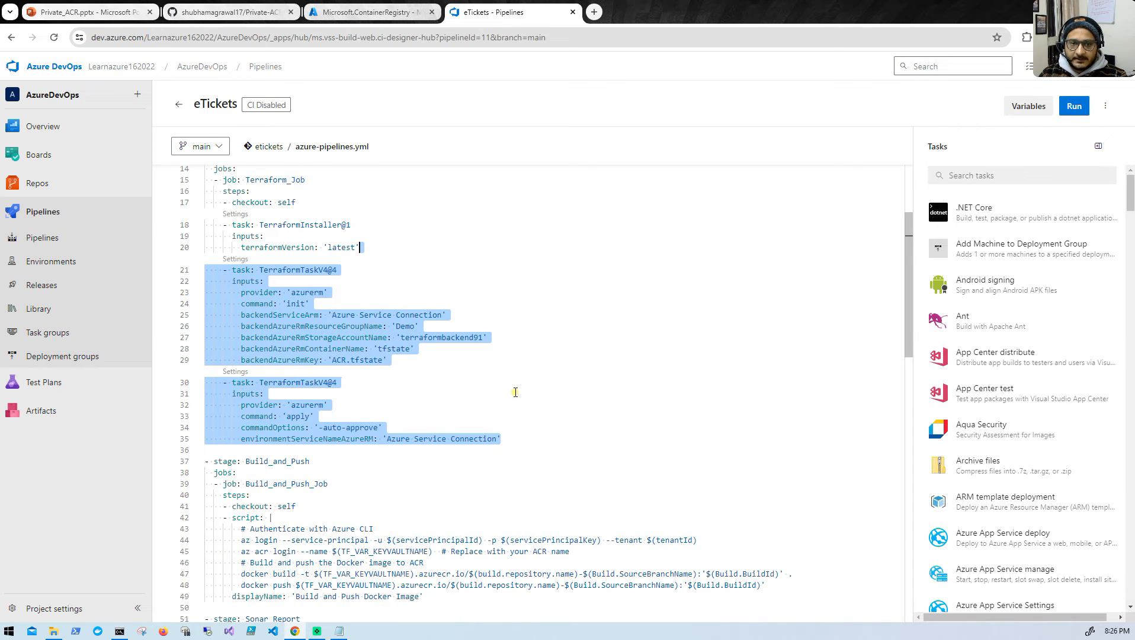
pyautogui.scroll(-1, 514, 391)
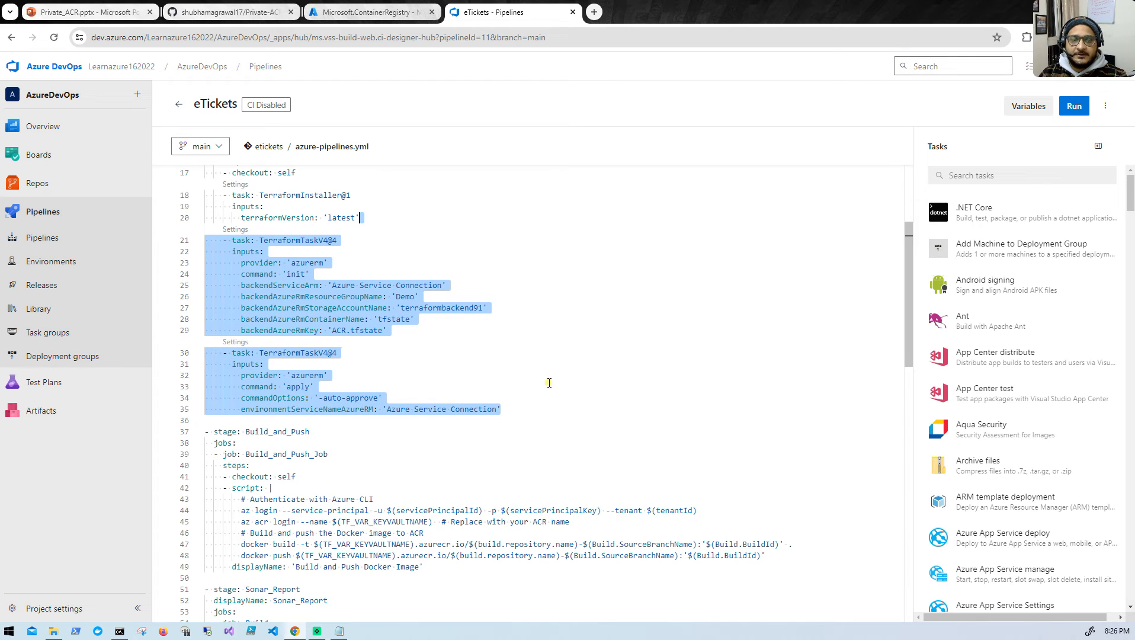
pyautogui.scroll(-1, 547, 391)
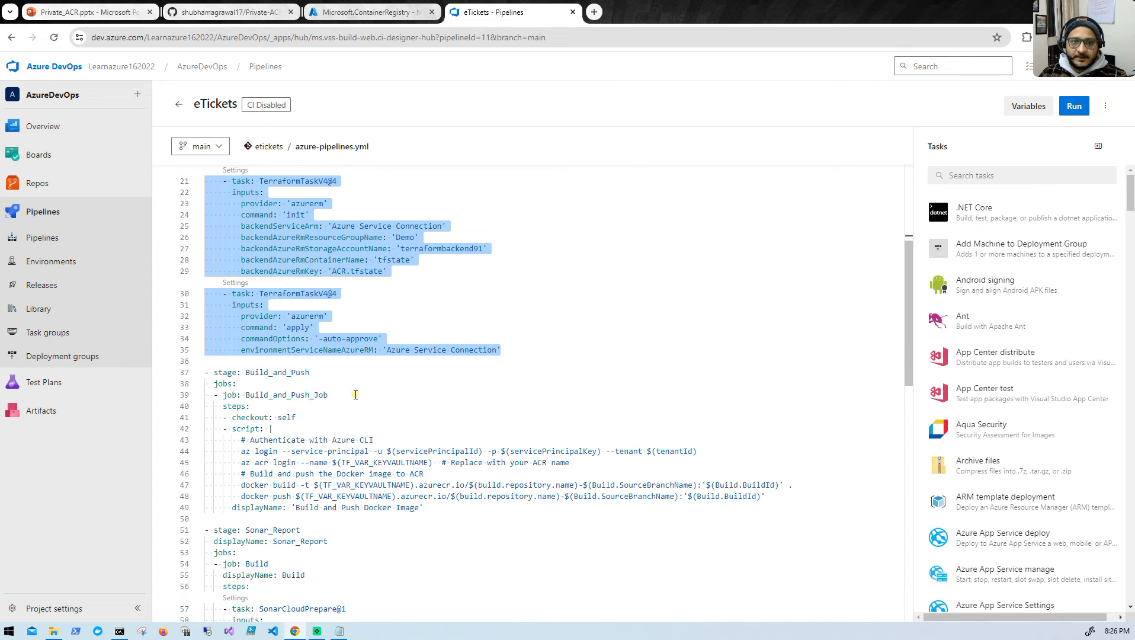
pyautogui.click(377, 407)
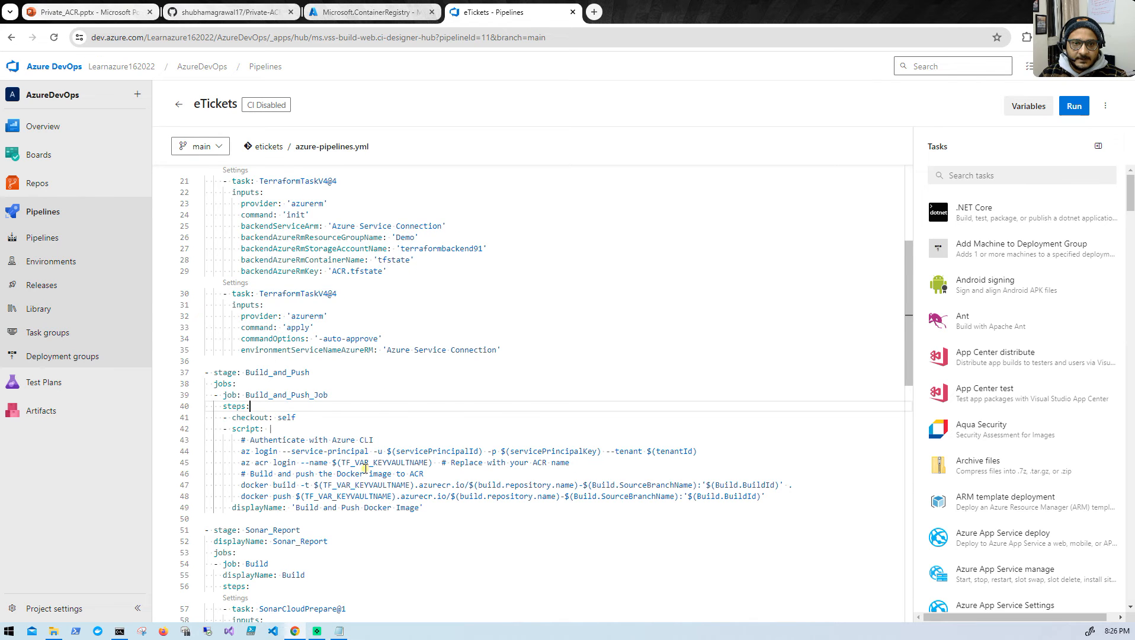
pyautogui.scroll(-1, 365, 470)
pyautogui.moveTo(459, 452); pyautogui.dragTo(203, 314)
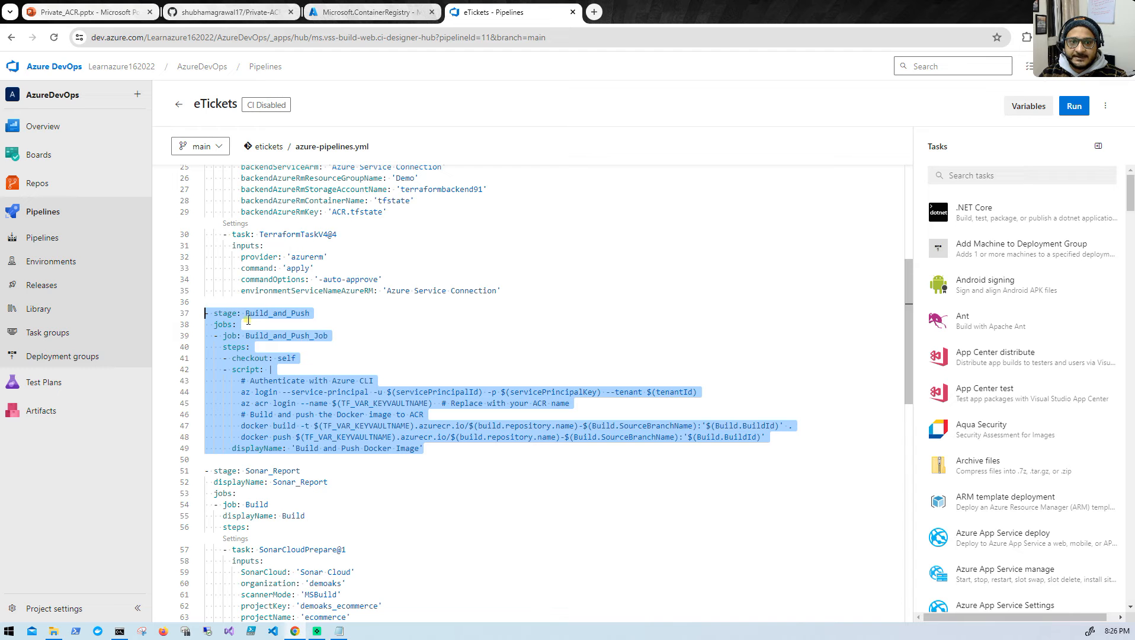
pyautogui.click(322, 362)
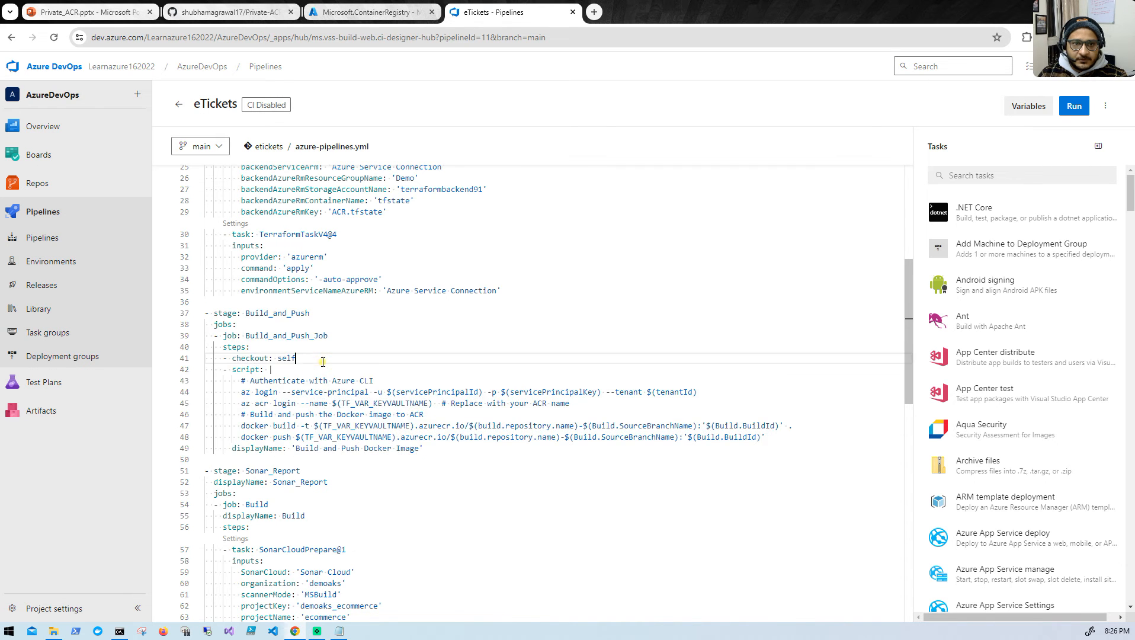
pyautogui.scroll(5, 314, 355)
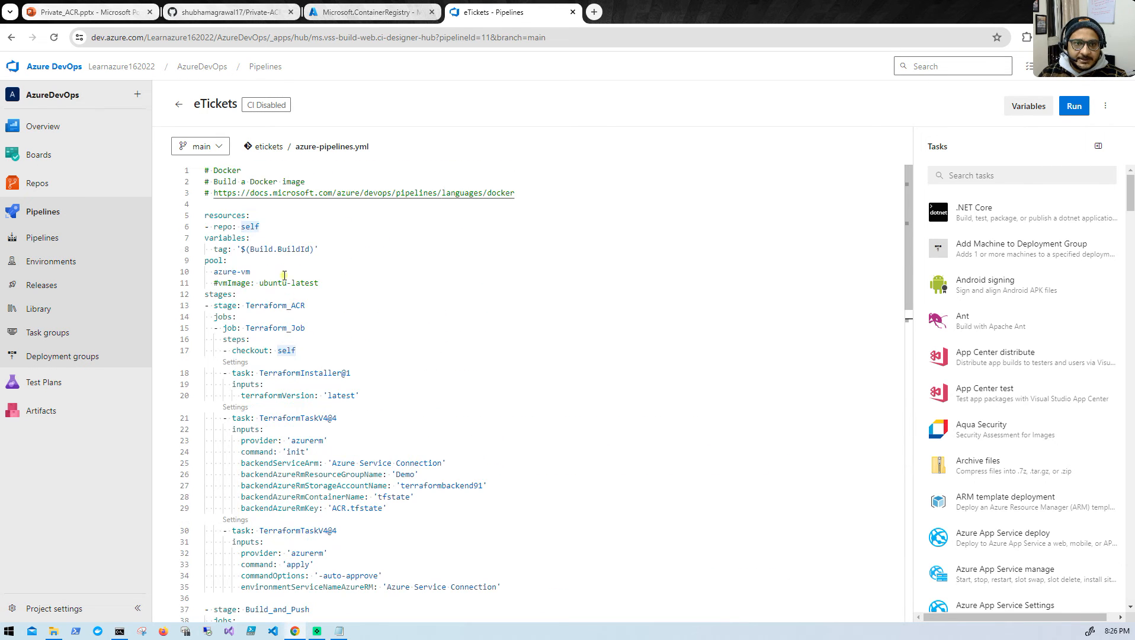
# - Check the pool named in the pipeline YAML, and open the Default agent pool's agents from the project settings in a new tab
pyautogui.moveTo(205, 261); pyautogui.dragTo(224, 261)
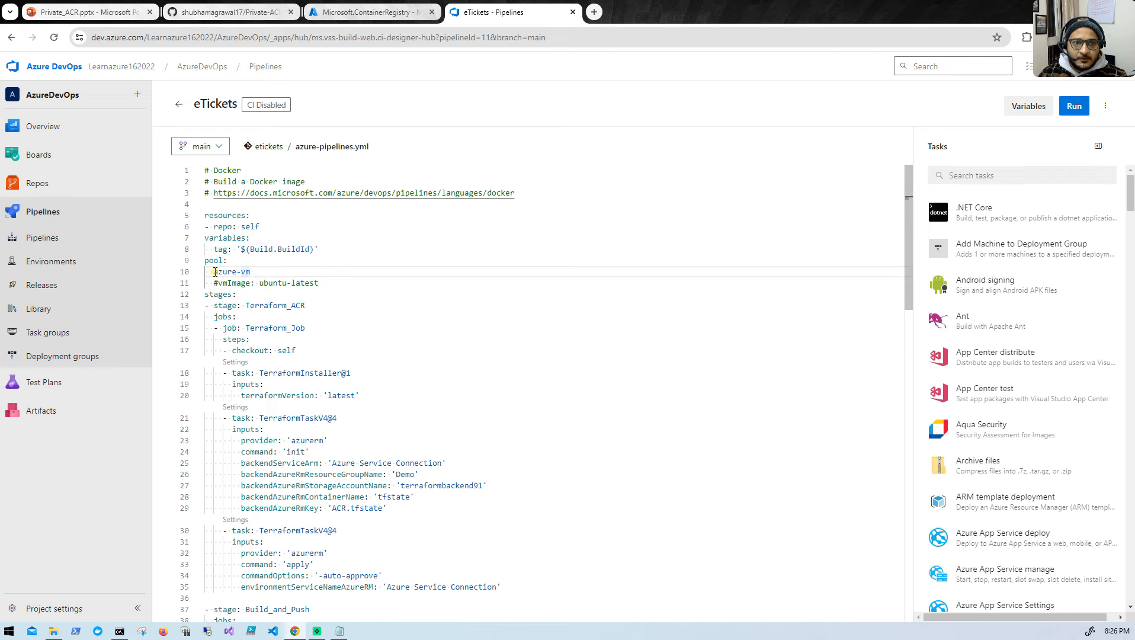
pyautogui.moveTo(213, 271); pyautogui.dragTo(253, 271)
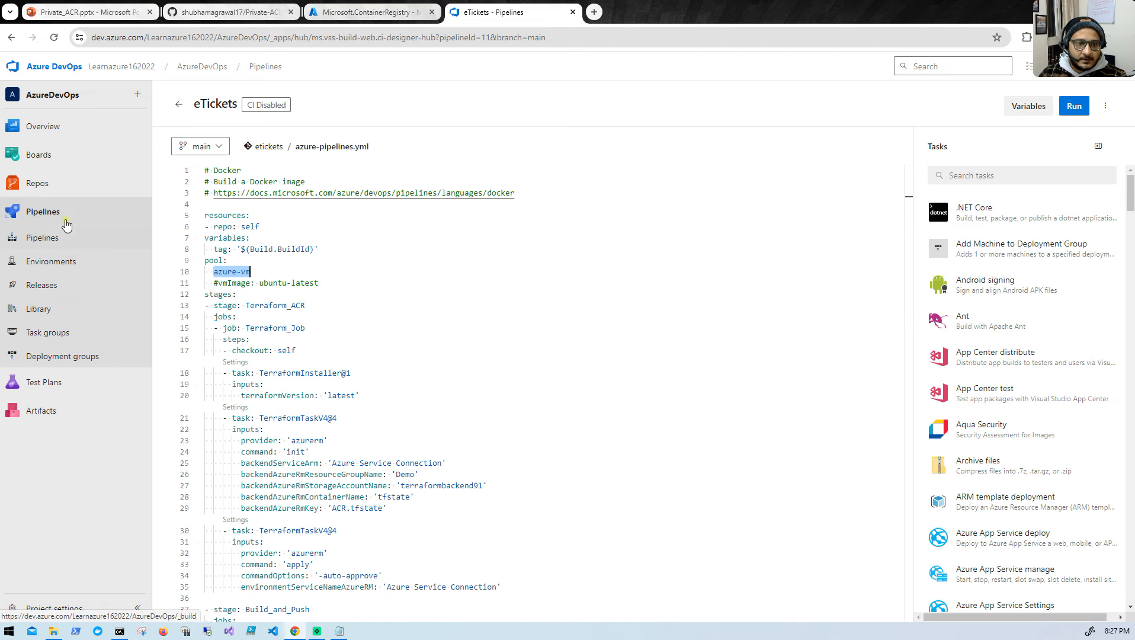
pyautogui.rightClick(42, 614)
pyautogui.click(83, 477)
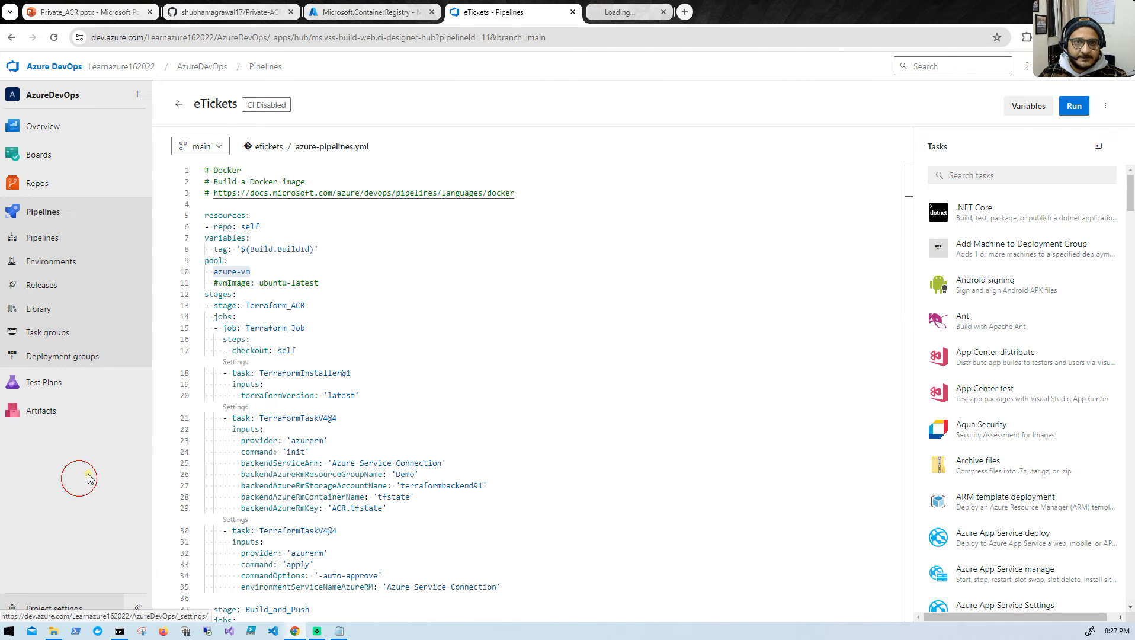
pyautogui.click(663, 12)
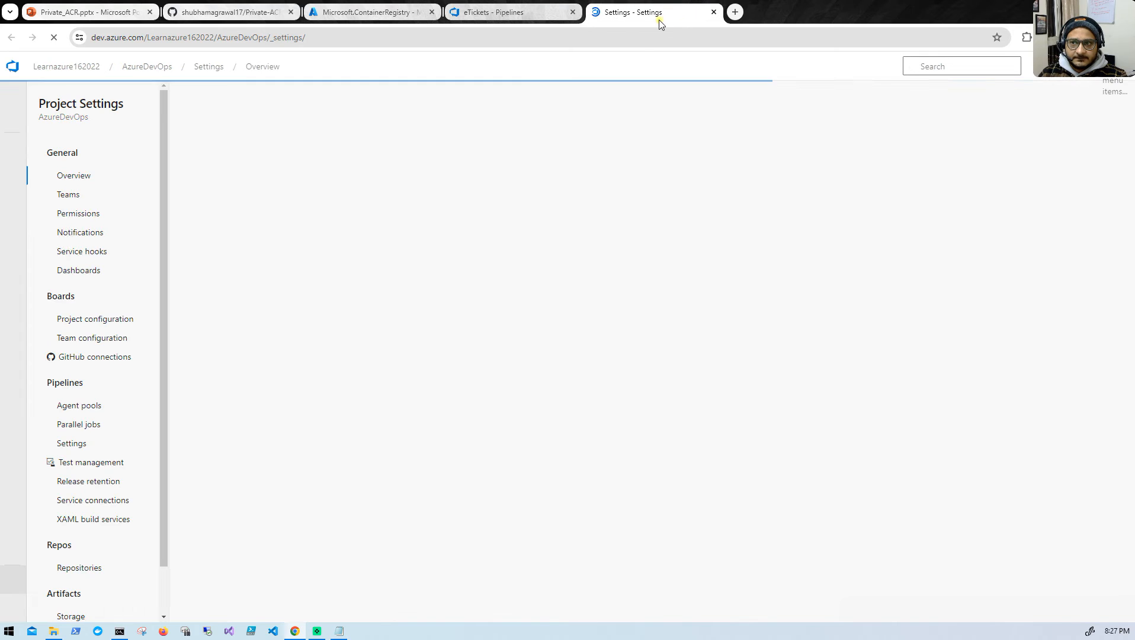
pyautogui.click(74, 407)
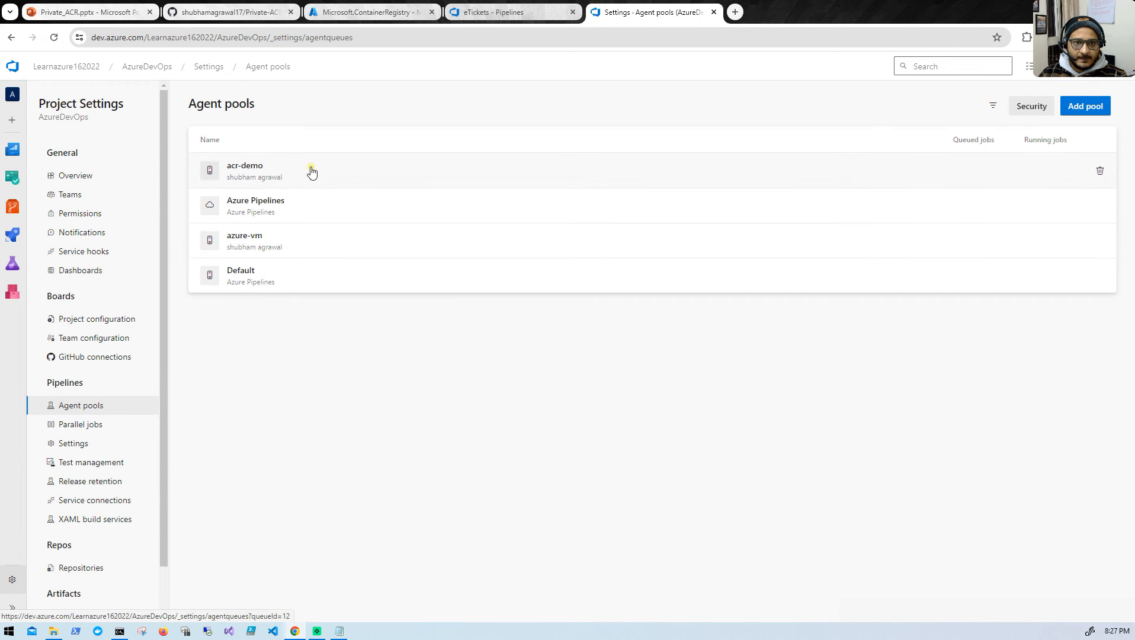
pyautogui.click(294, 269)
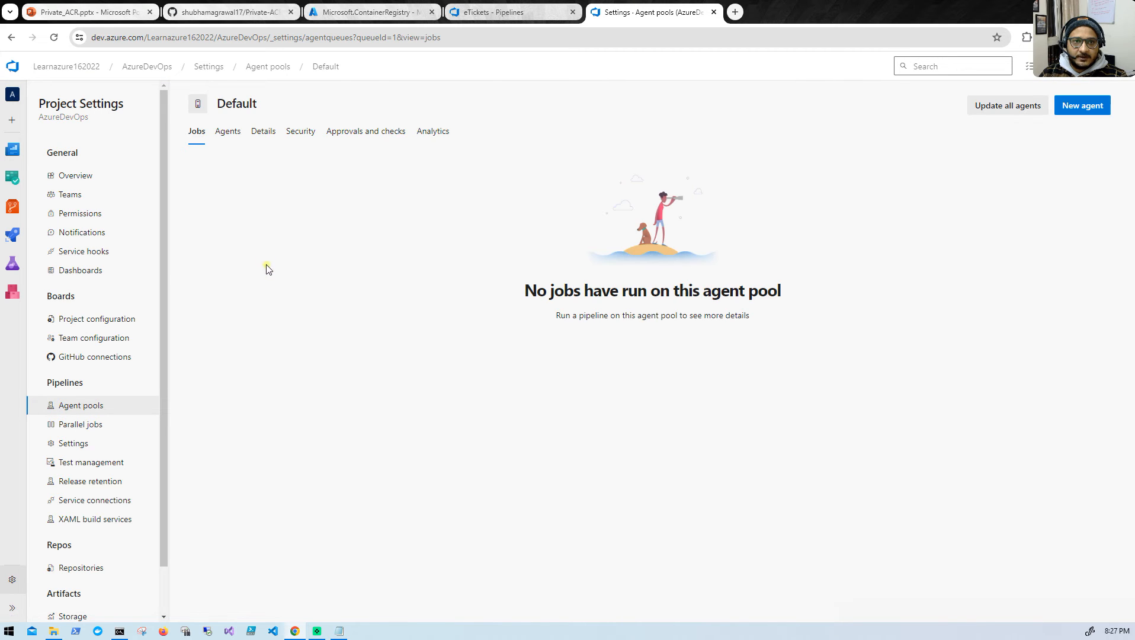
pyautogui.click(237, 134)
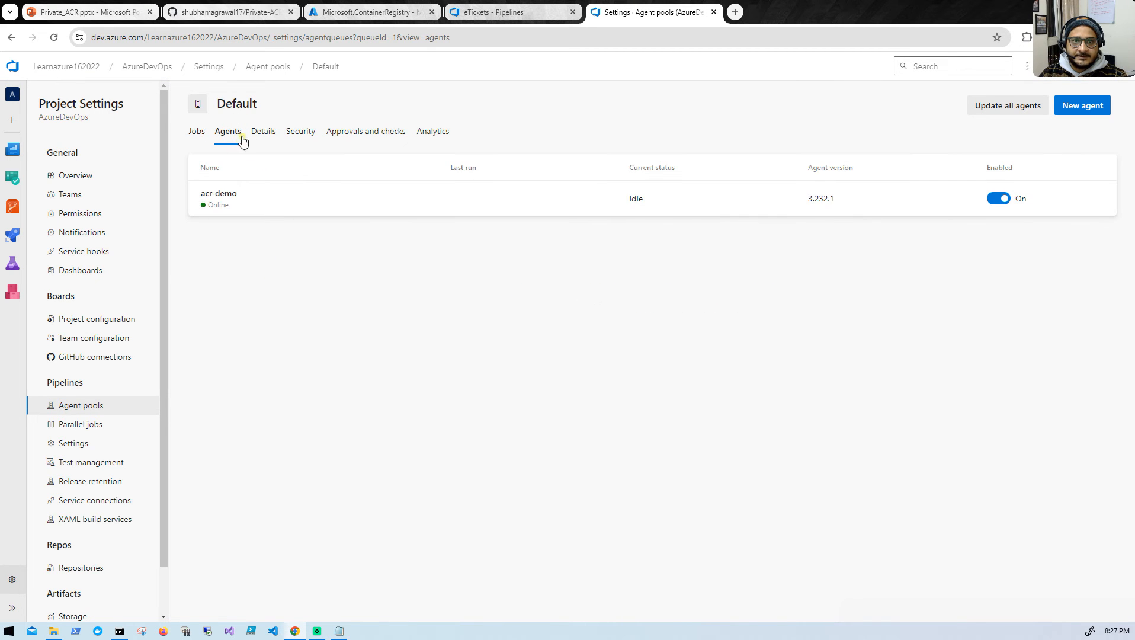
# - Copy the agent pool name Default and replace azure-vm with it under pool in azure-pipelines.yml
pyautogui.moveTo(257, 105); pyautogui.dragTo(217, 103)
pyautogui.rightClick(219, 105)
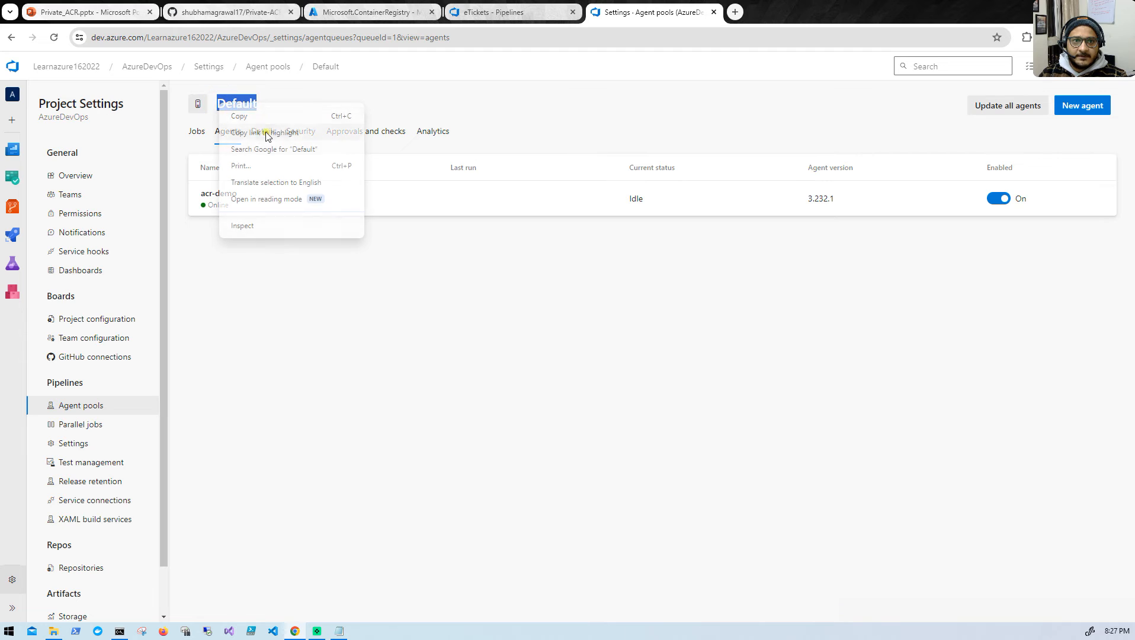
pyautogui.click(268, 115)
pyautogui.click(503, 11)
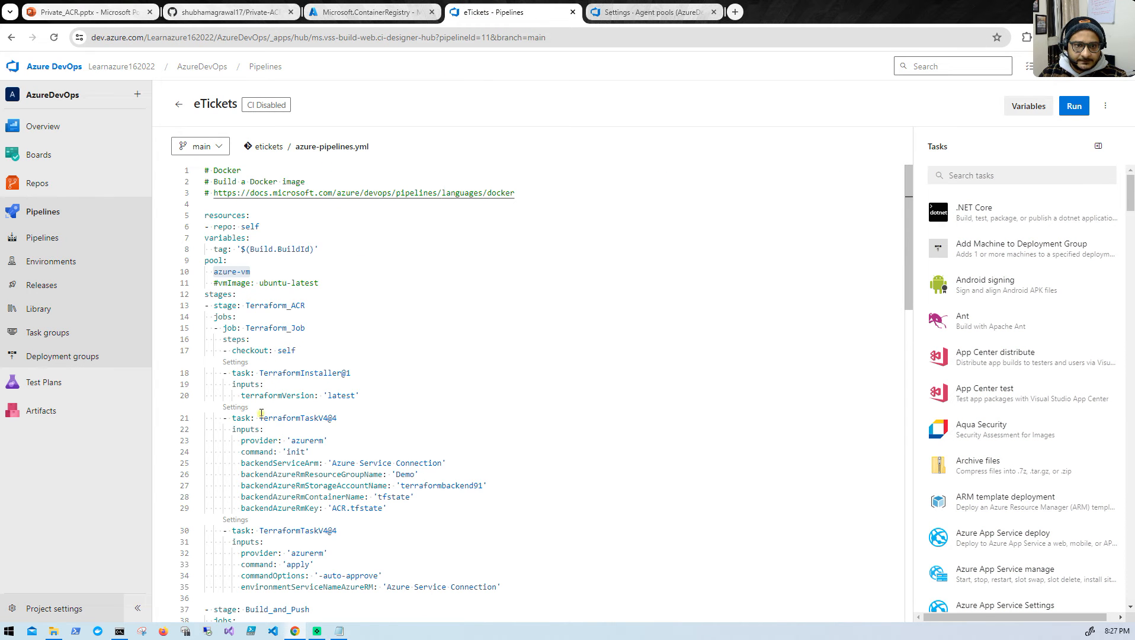
pyautogui.doubleClick(249, 271)
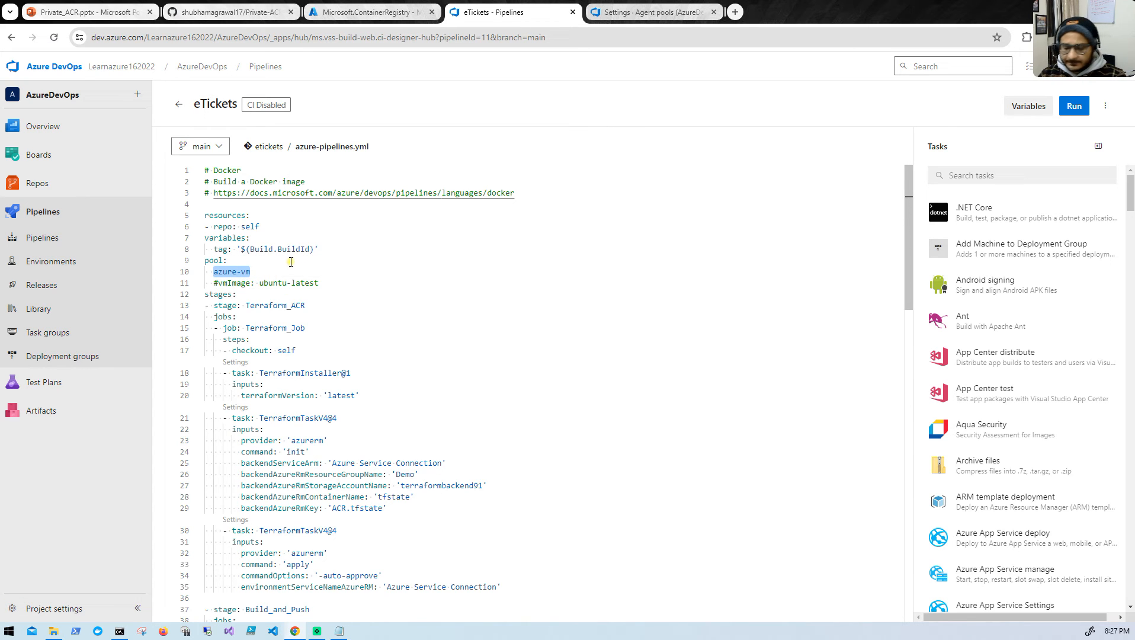
pyautogui.hotkey('ctrl', 'v')
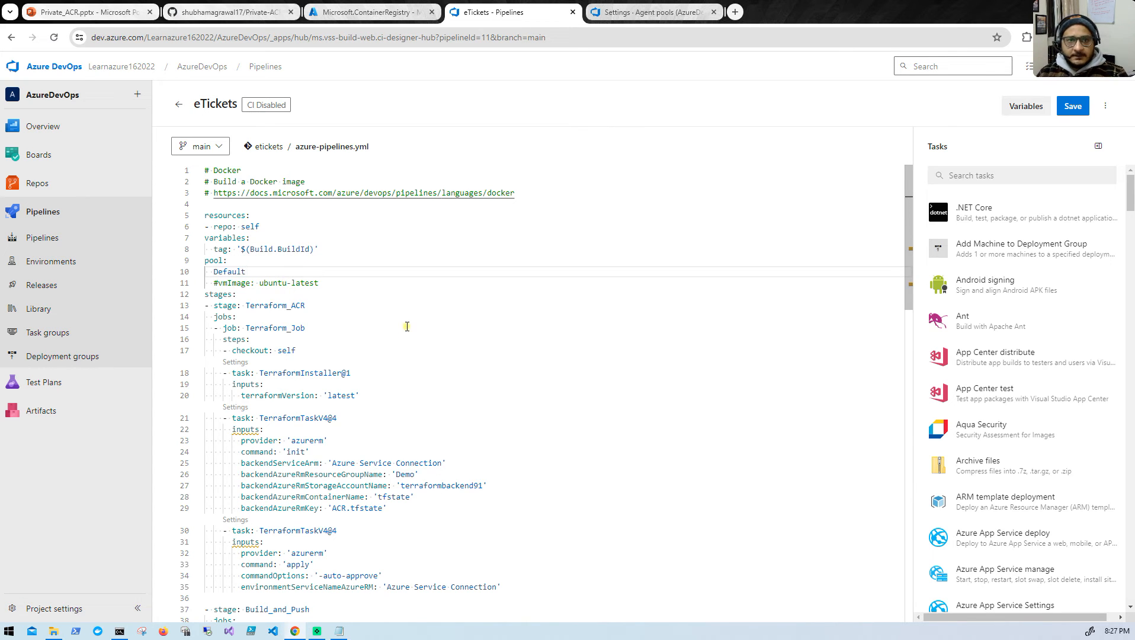
# - Review the Build_and_Push script and check the pipeline variables it uses, including TF_VAR_KEYVAULTNAME
pyautogui.scroll(-1, 399, 319)
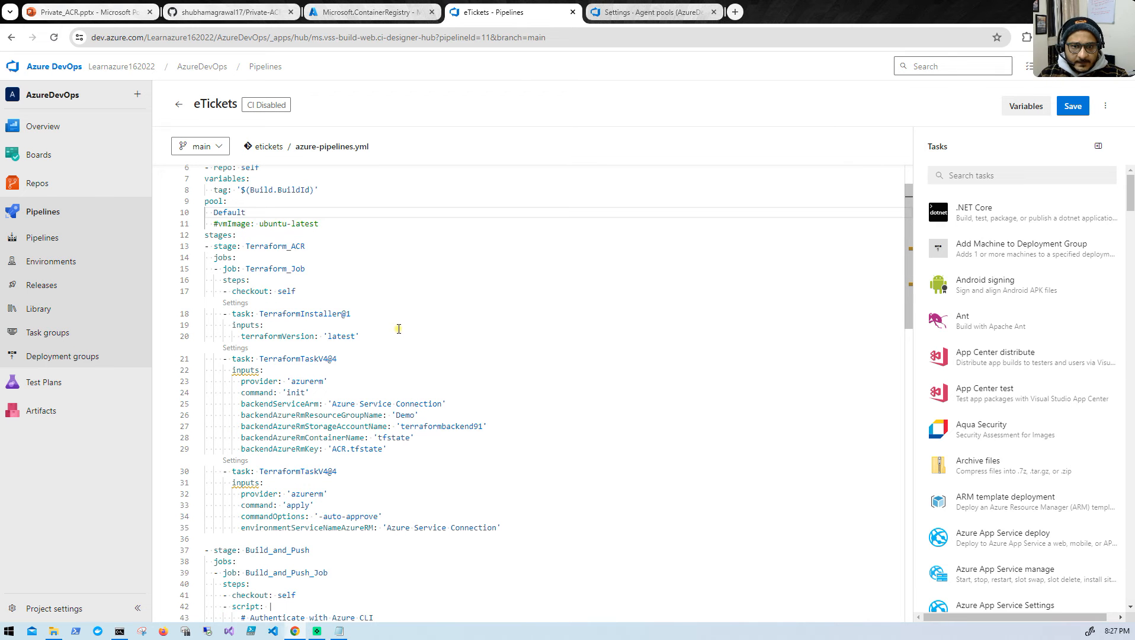
pyautogui.scroll(-3, 399, 331)
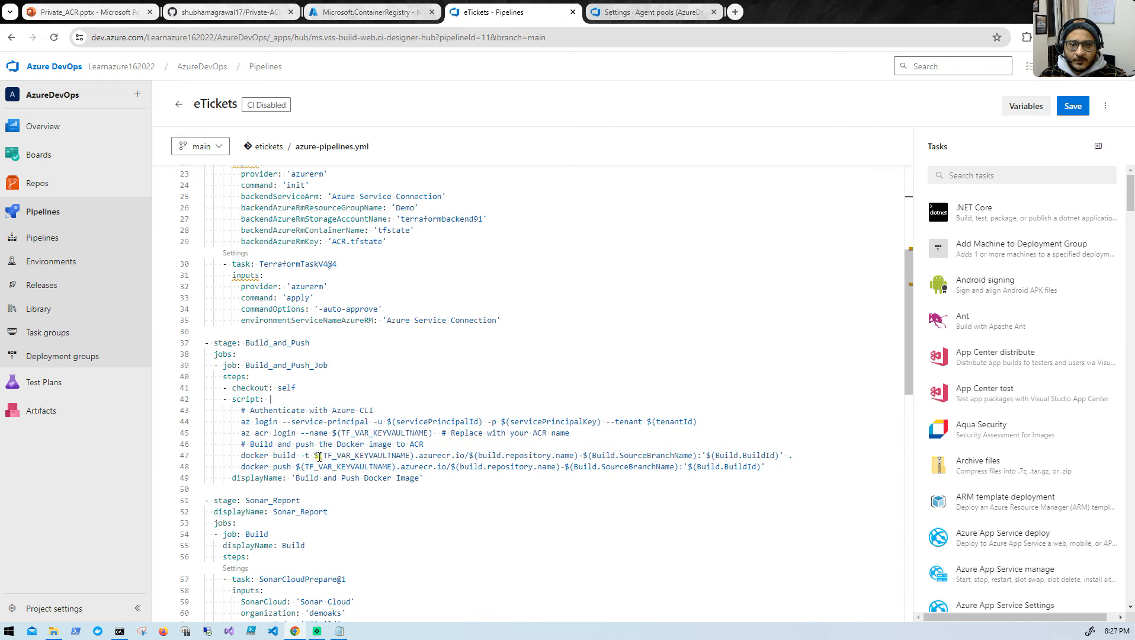
pyautogui.click(1024, 106)
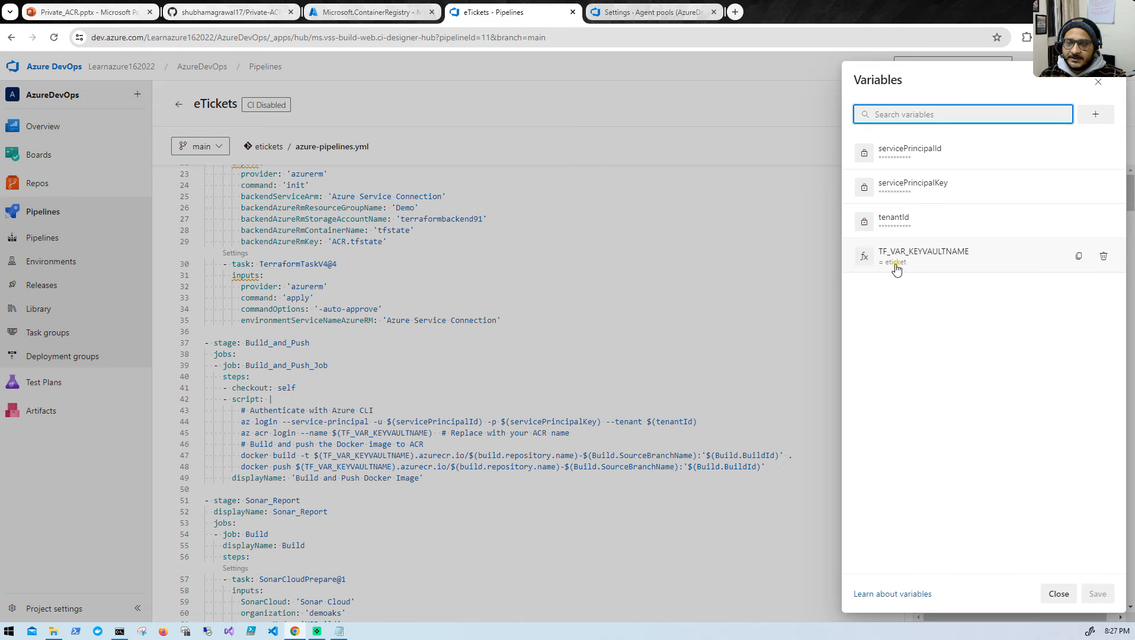
pyautogui.click(1097, 86)
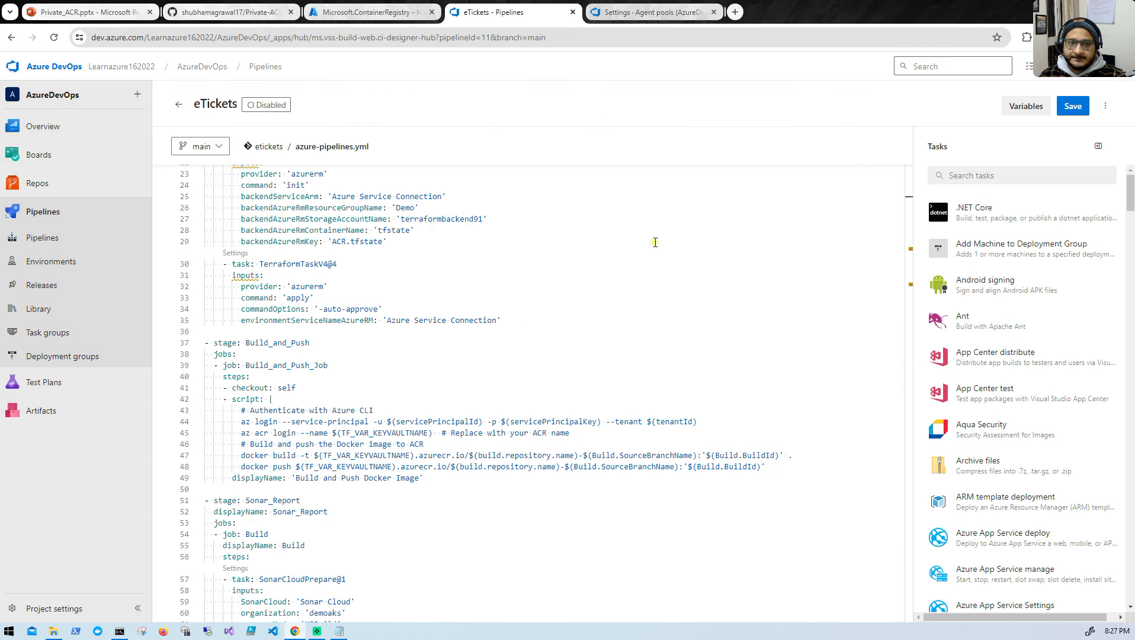
# - Switch to the Azure portal and open the repositories of the eticket container registry
pyautogui.click(348, 14)
pyautogui.click(212, 271)
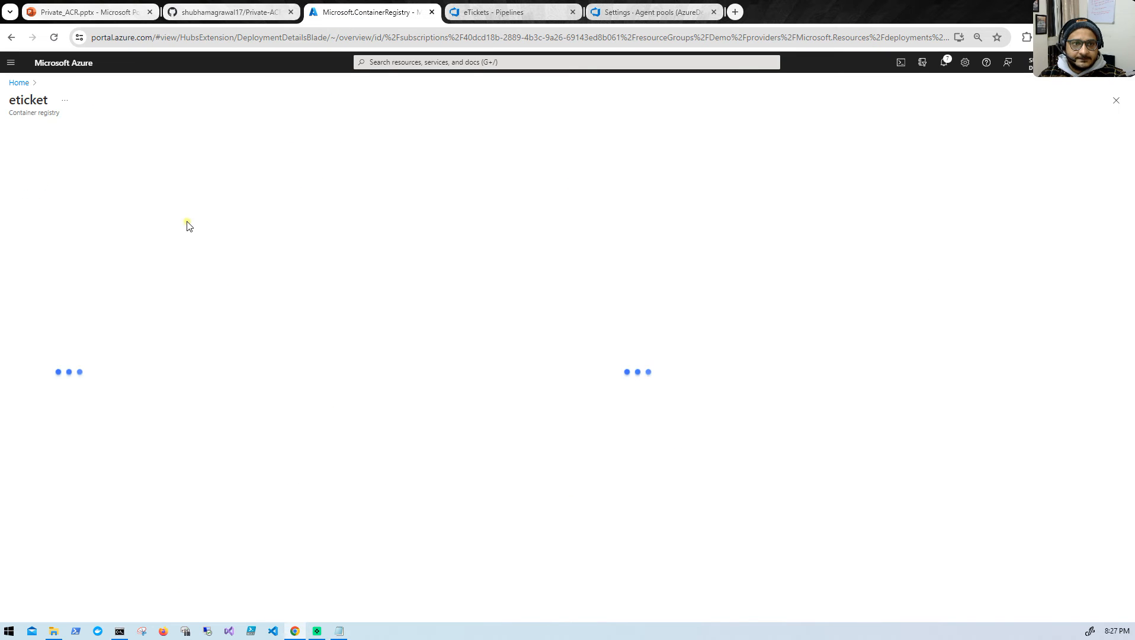
pyautogui.click(54, 420)
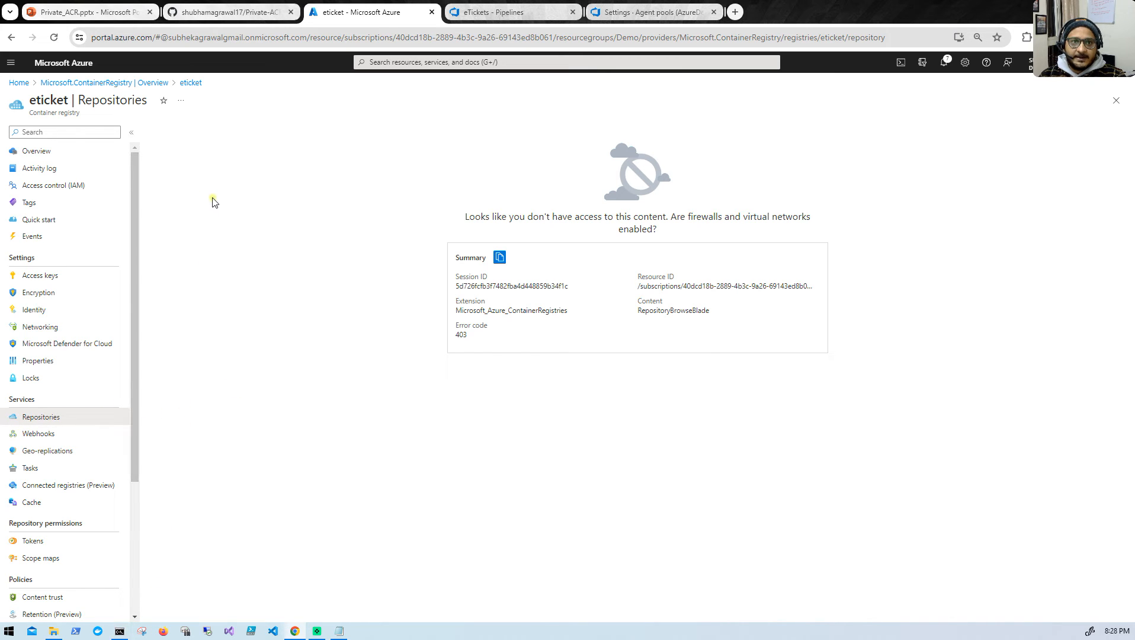
# - Review the GitHub README sections on the ACR push role, the agent pool name in the CI pipeline and the pipeline run
pyautogui.click(208, 13)
pyautogui.click(368, 13)
pyautogui.click(233, 12)
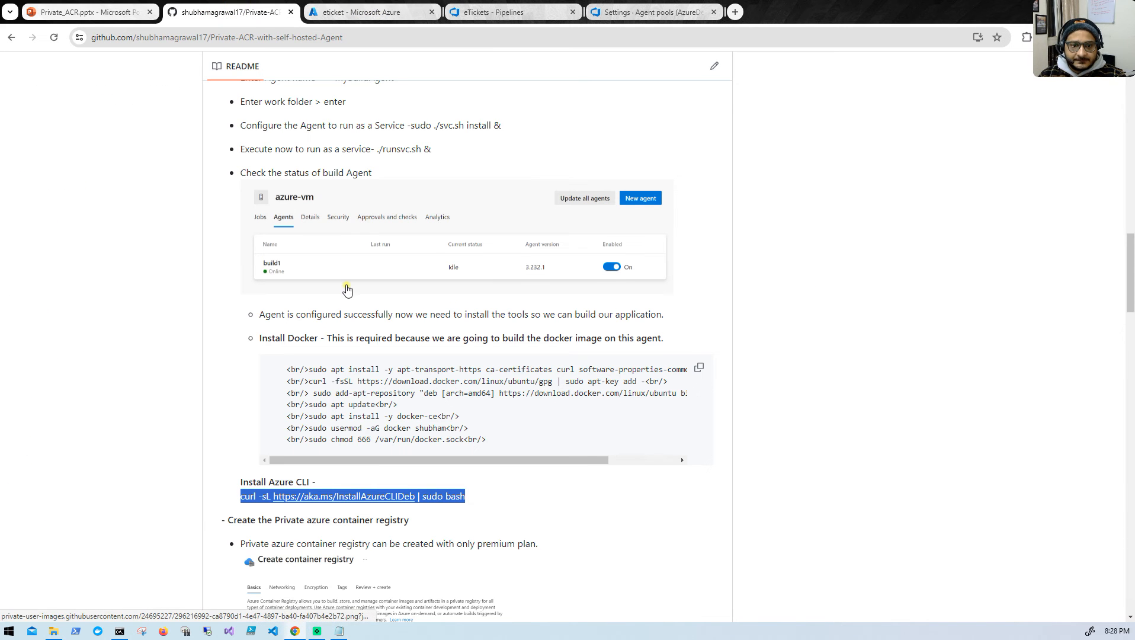
pyautogui.scroll(-10, 347, 290)
pyautogui.scroll(-7, 348, 293)
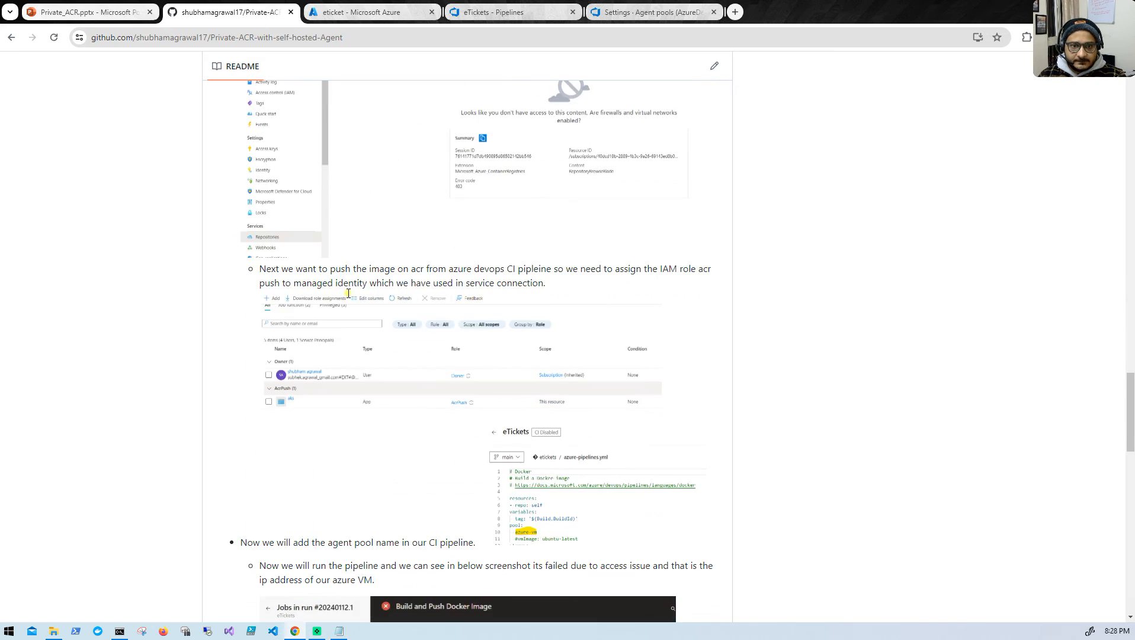
pyautogui.scroll(-2, 348, 296)
pyautogui.scroll(-3, 348, 296)
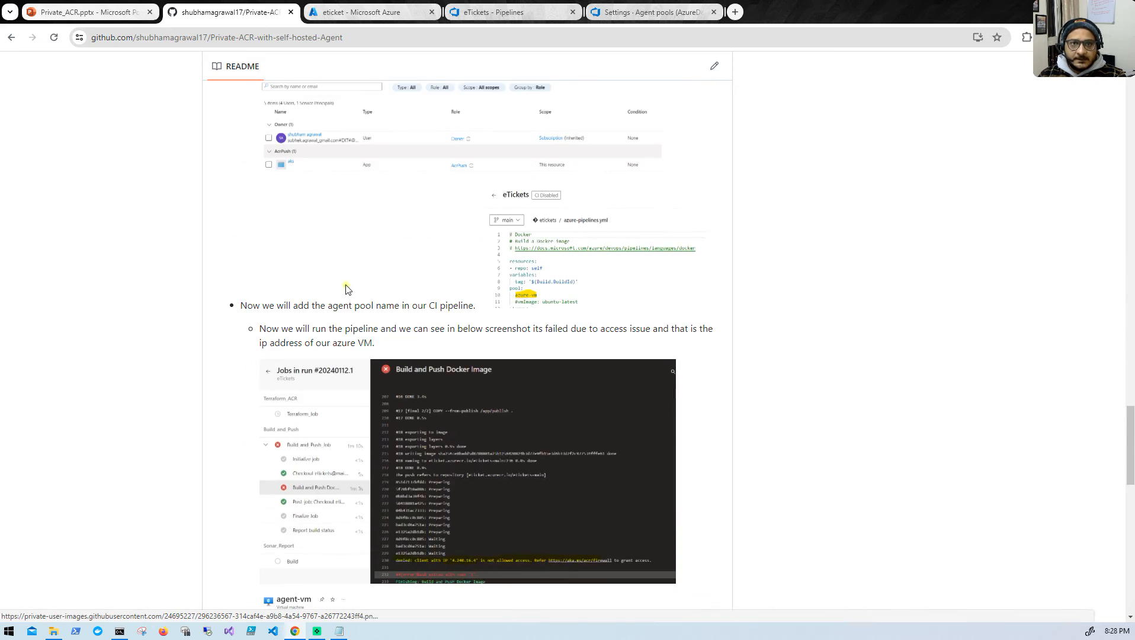
pyautogui.click(375, 12)
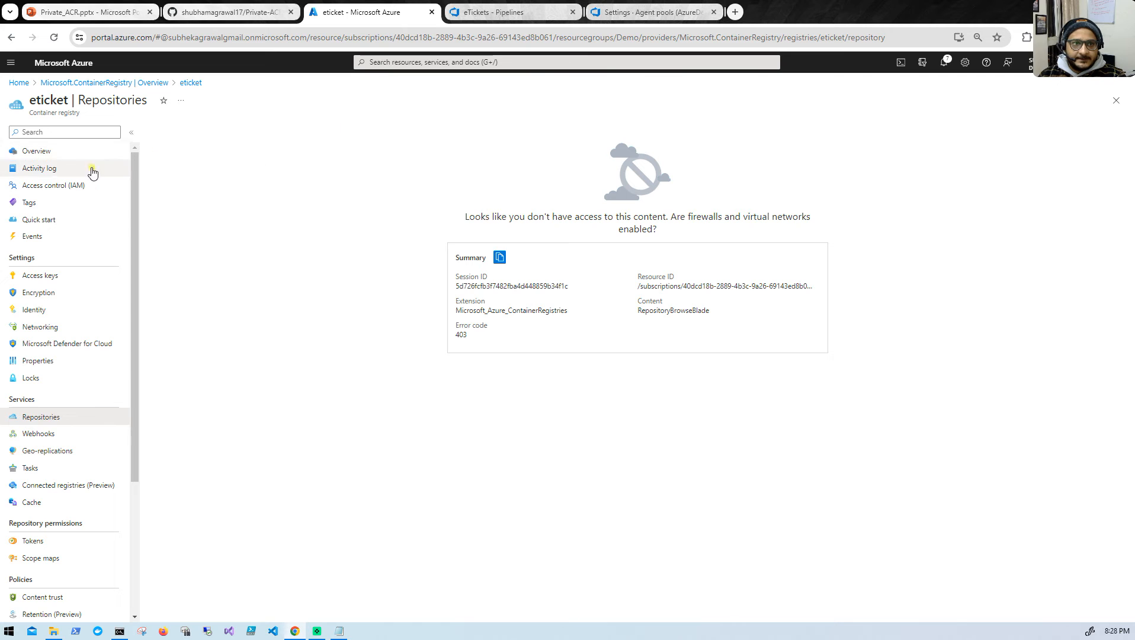
# - Switch back to the eTickets pipeline editor and commit the azure-pipelines.yml changes directly to the main branch
pyautogui.click(505, 12)
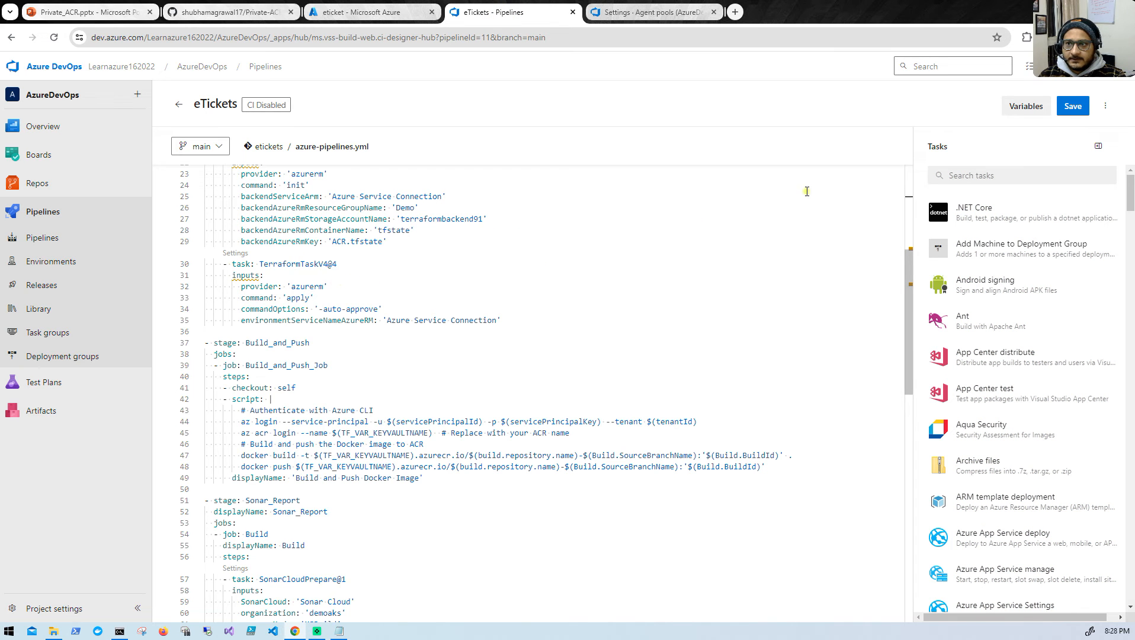
pyautogui.click(1072, 108)
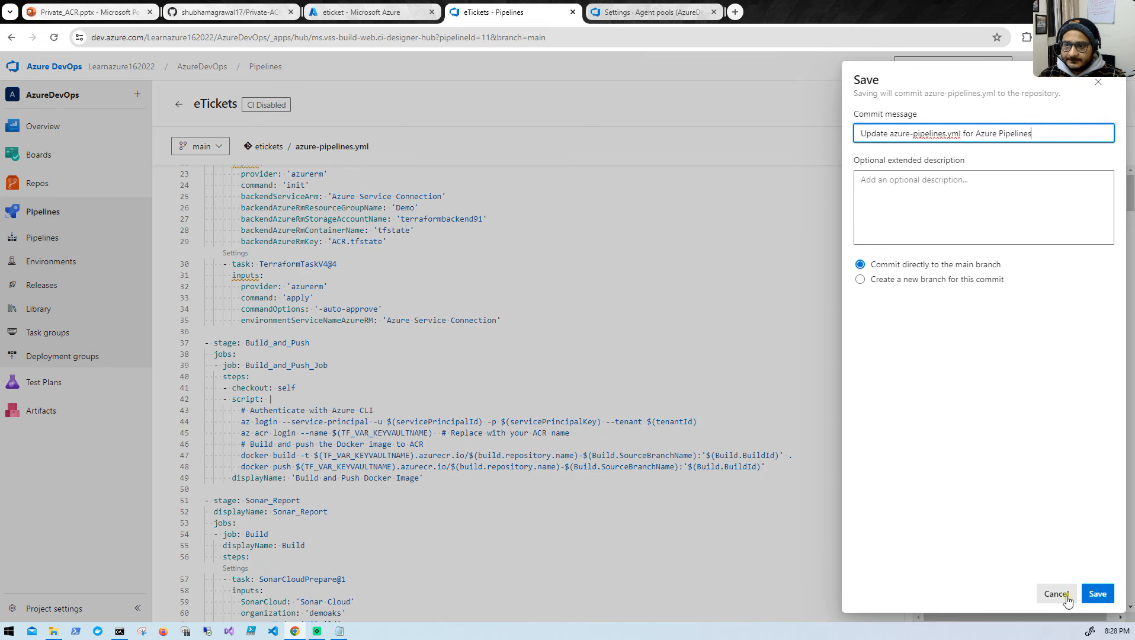
pyautogui.click(1096, 594)
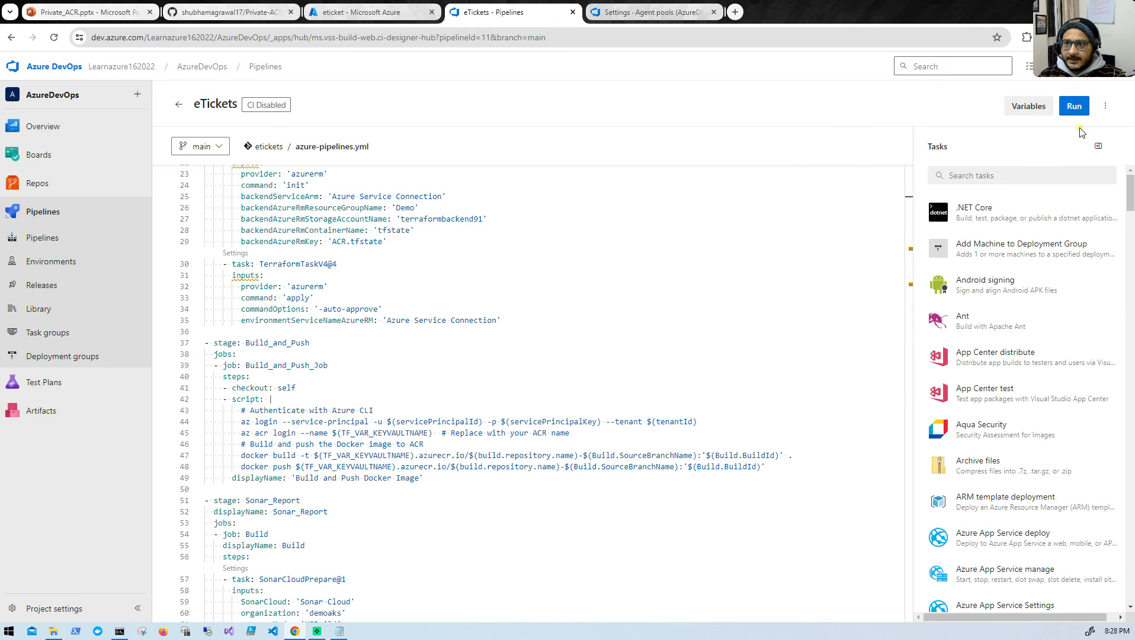
# - Run the eTickets pipeline with only the Build_and_Push stage selected
pyautogui.click(1074, 107)
pyautogui.click(919, 243)
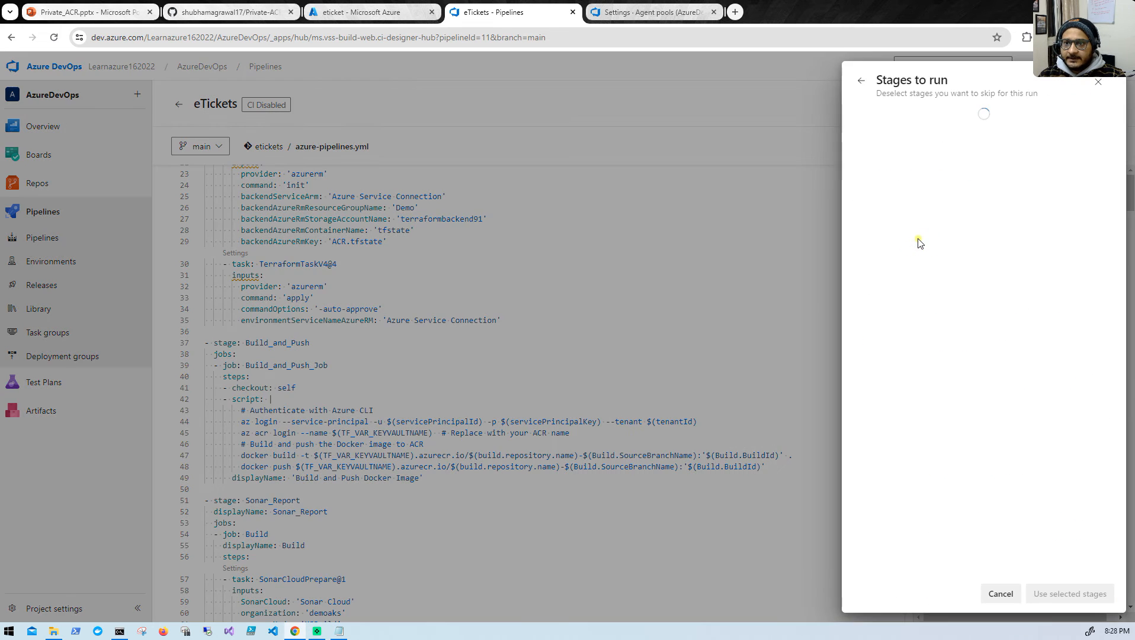
pyautogui.click(861, 115)
pyautogui.click(861, 173)
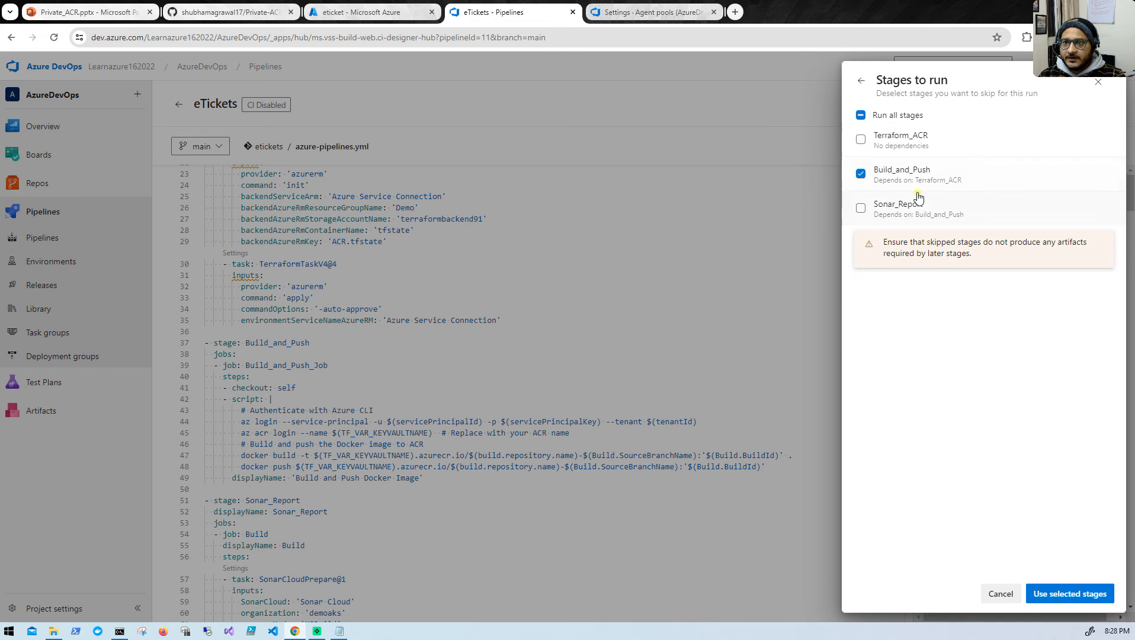
pyautogui.click(1069, 594)
pyautogui.click(1101, 594)
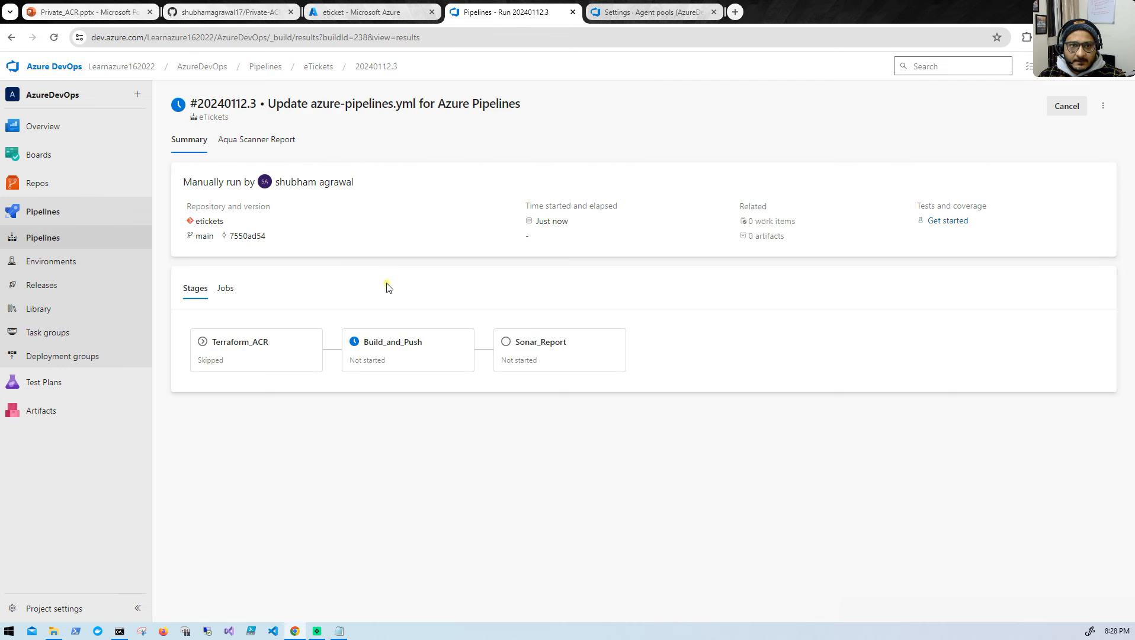
# - Follow the Build_and_Push job's Build and Push Docker Image log and examine the client IP and access message near its end
pyautogui.click(401, 361)
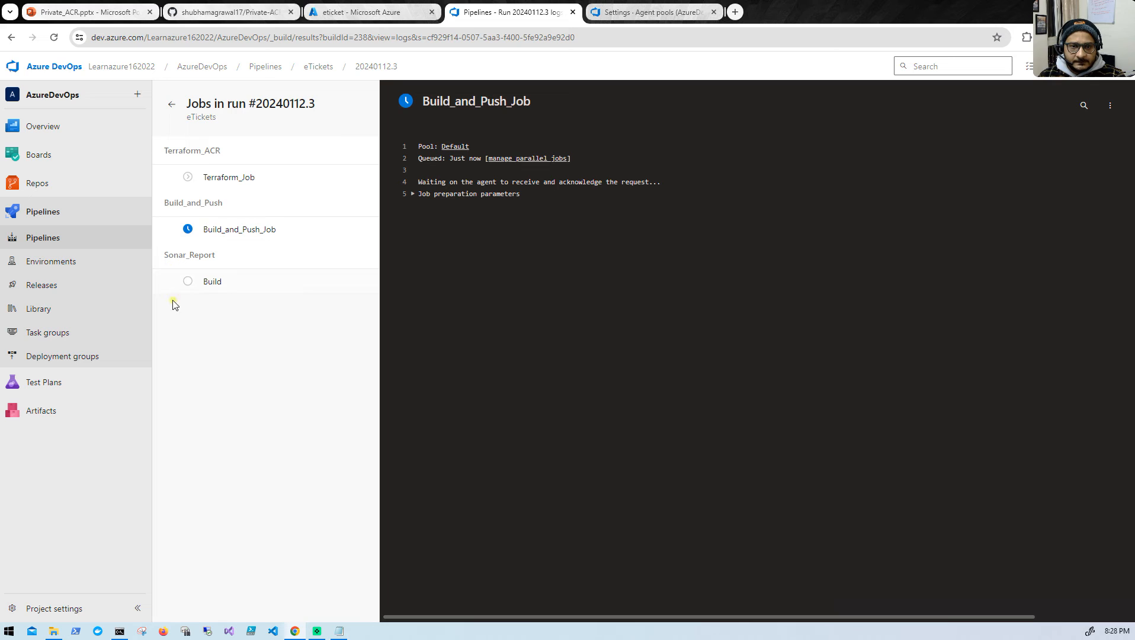
pyautogui.click(170, 228)
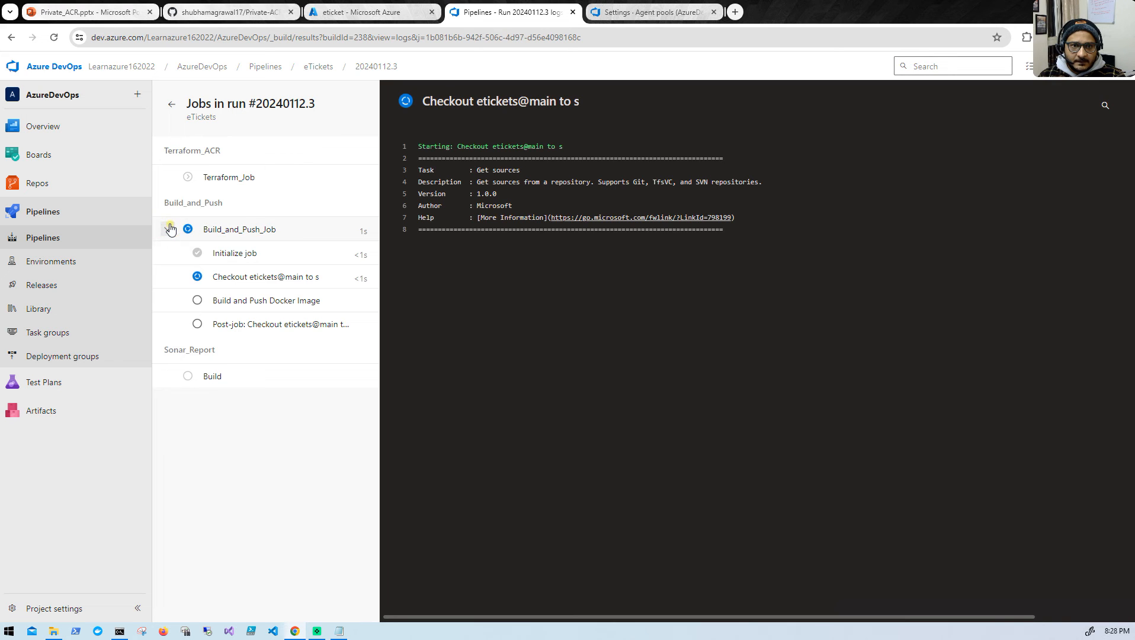
pyautogui.click(267, 306)
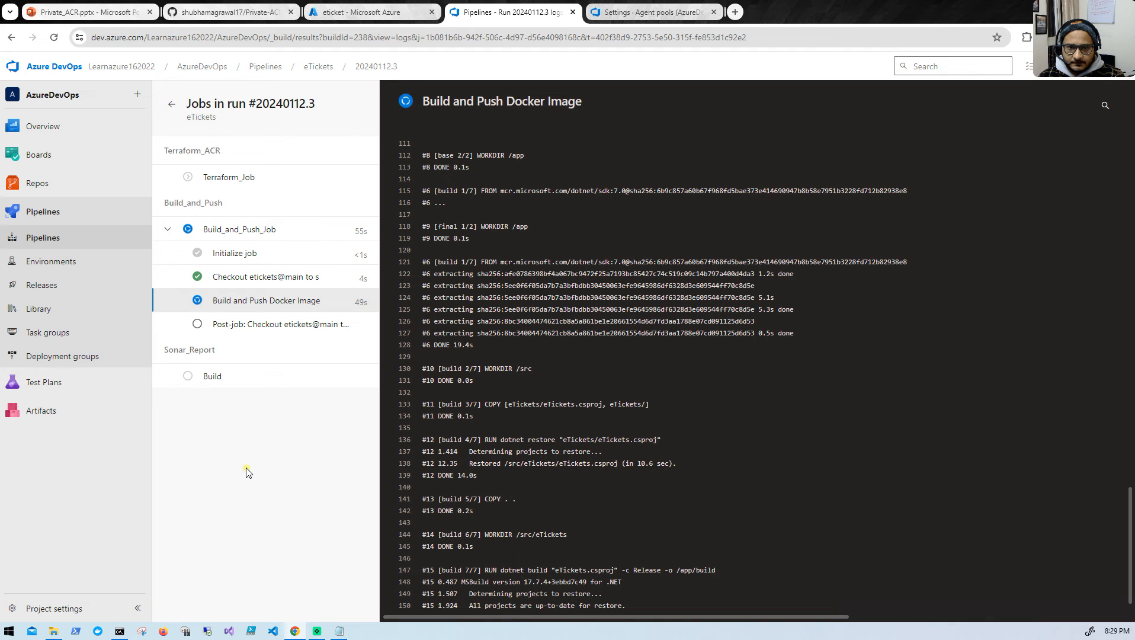
pyautogui.scroll(-2, 605, 471)
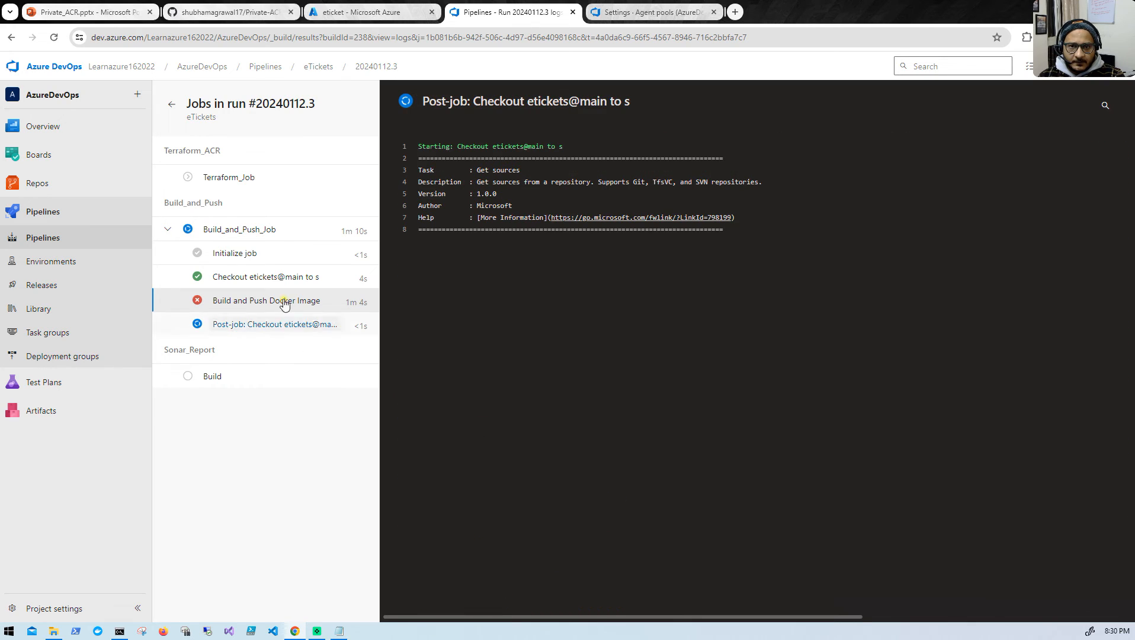
pyautogui.click(284, 303)
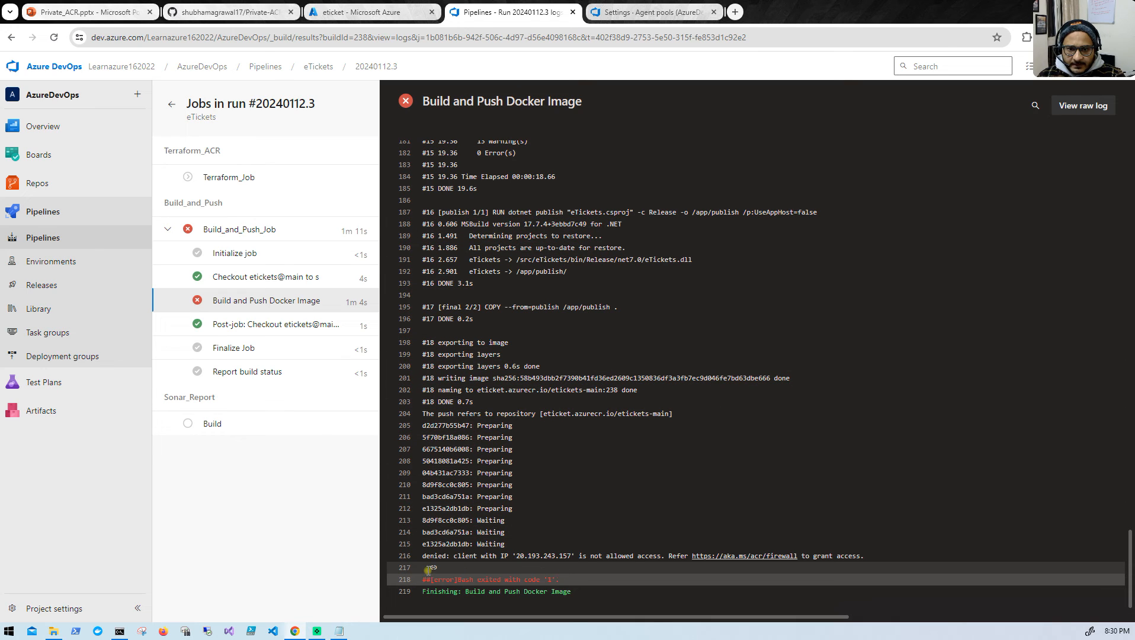
pyautogui.moveTo(453, 557); pyautogui.dragTo(571, 552)
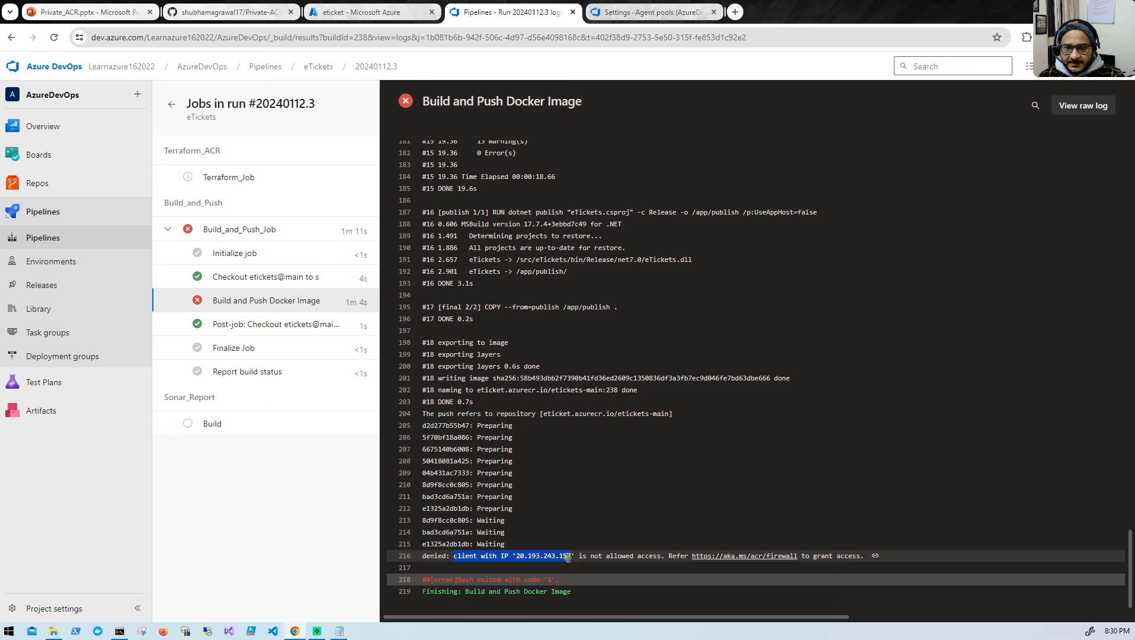
pyautogui.moveTo(576, 556); pyautogui.dragTo(660, 557)
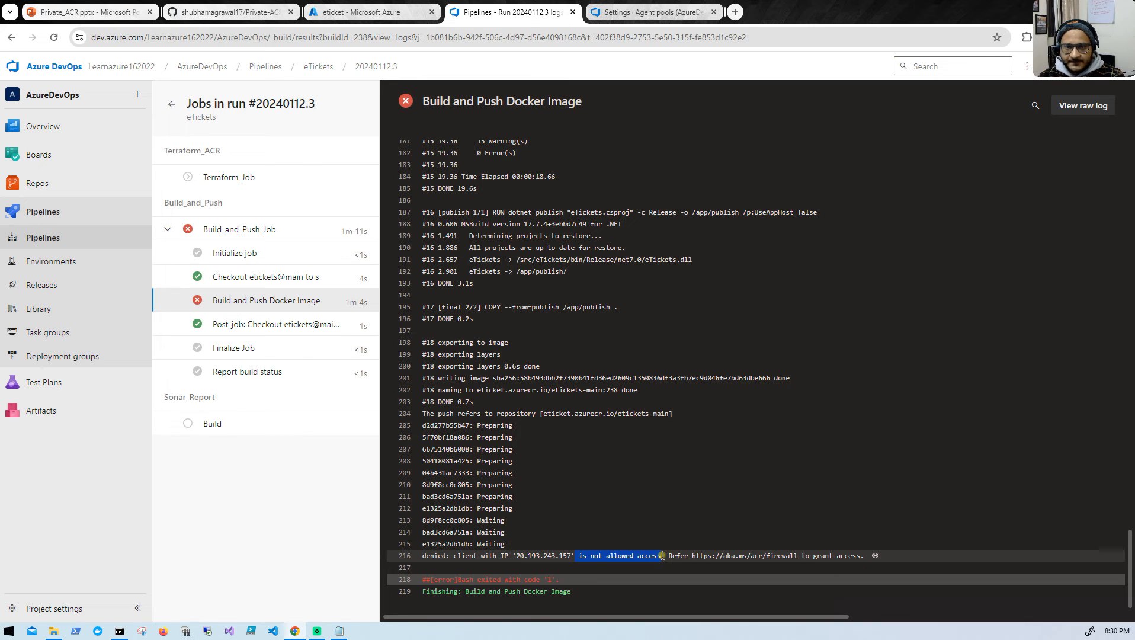
# - Open the test-vm overview in the Azure portal to check its public IP address, and consult the architecture diagram in the Private_ACR presentation
pyautogui.click(356, 12)
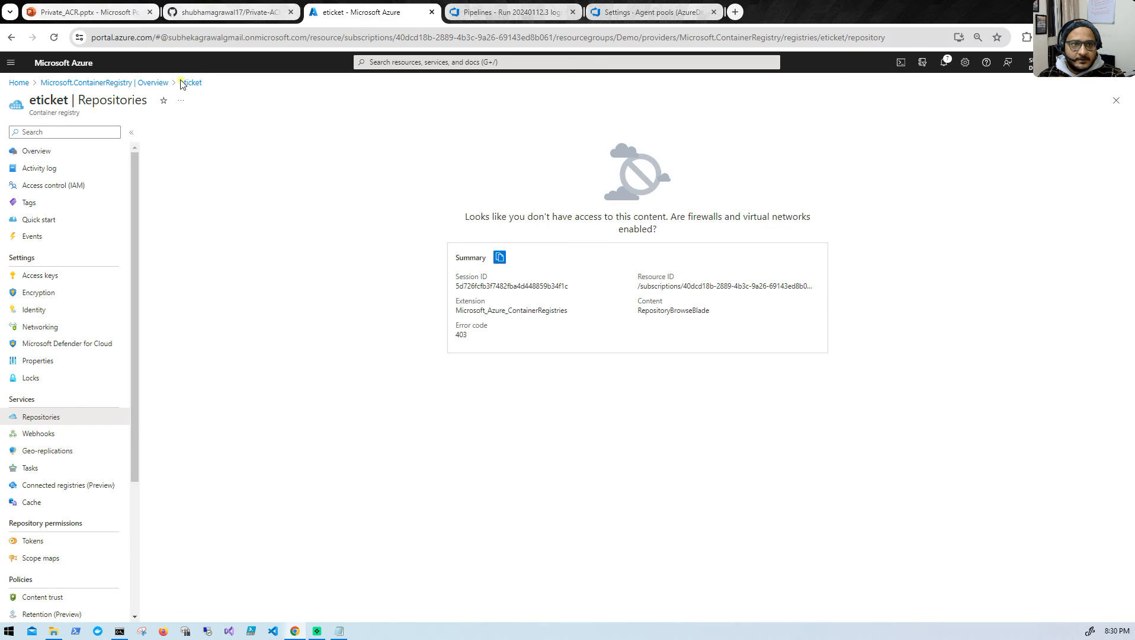
pyautogui.click(19, 83)
pyautogui.click(421, 135)
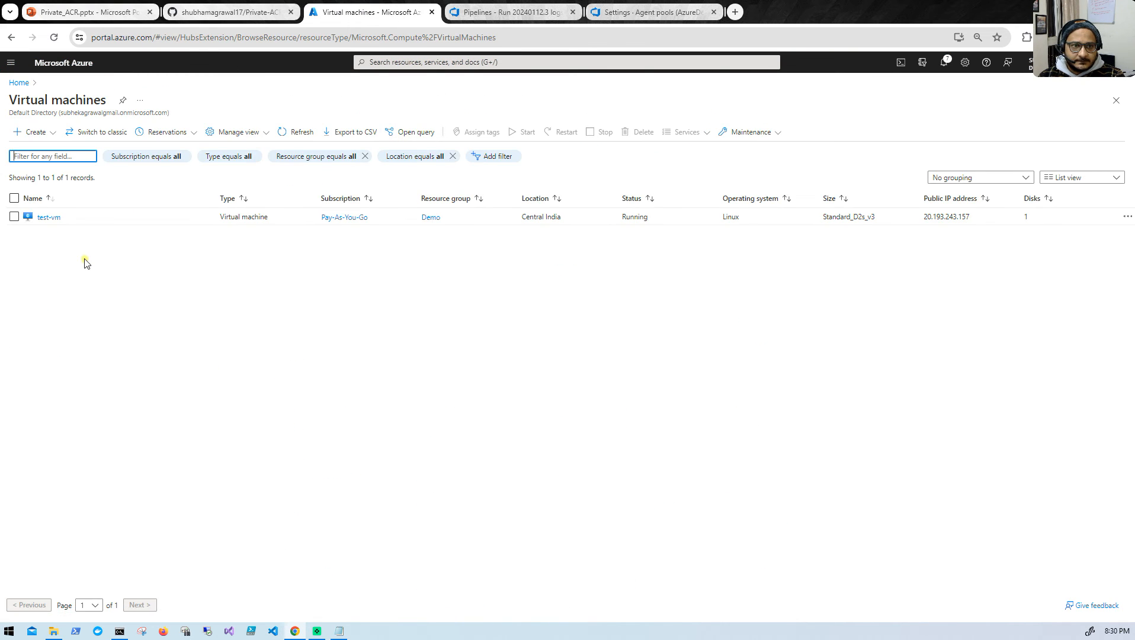
pyautogui.click(49, 218)
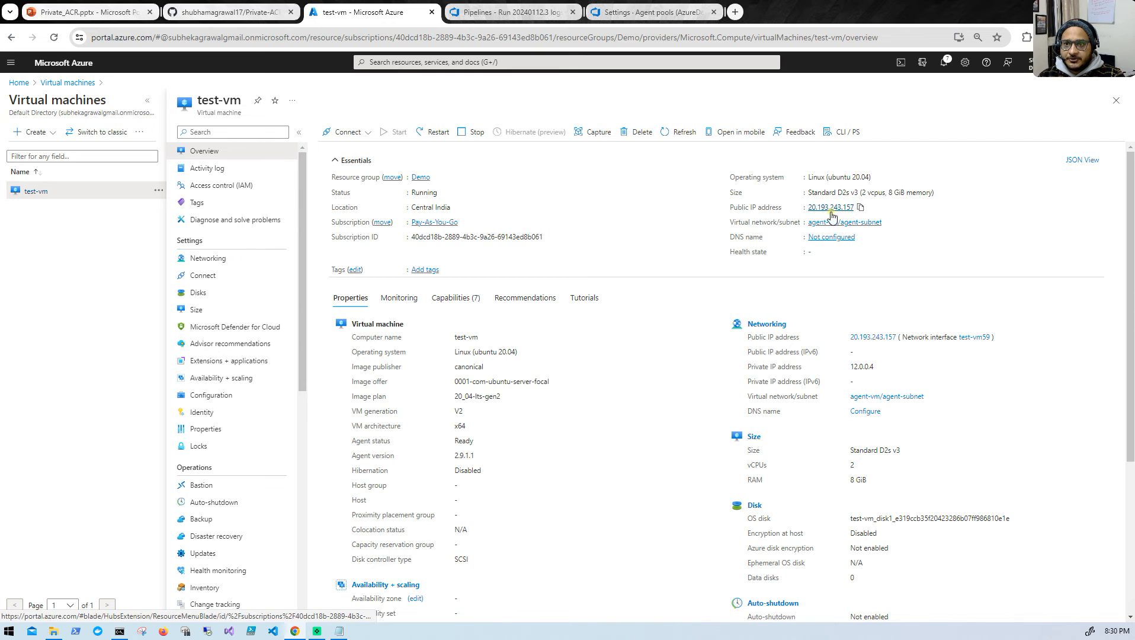
pyautogui.click(84, 14)
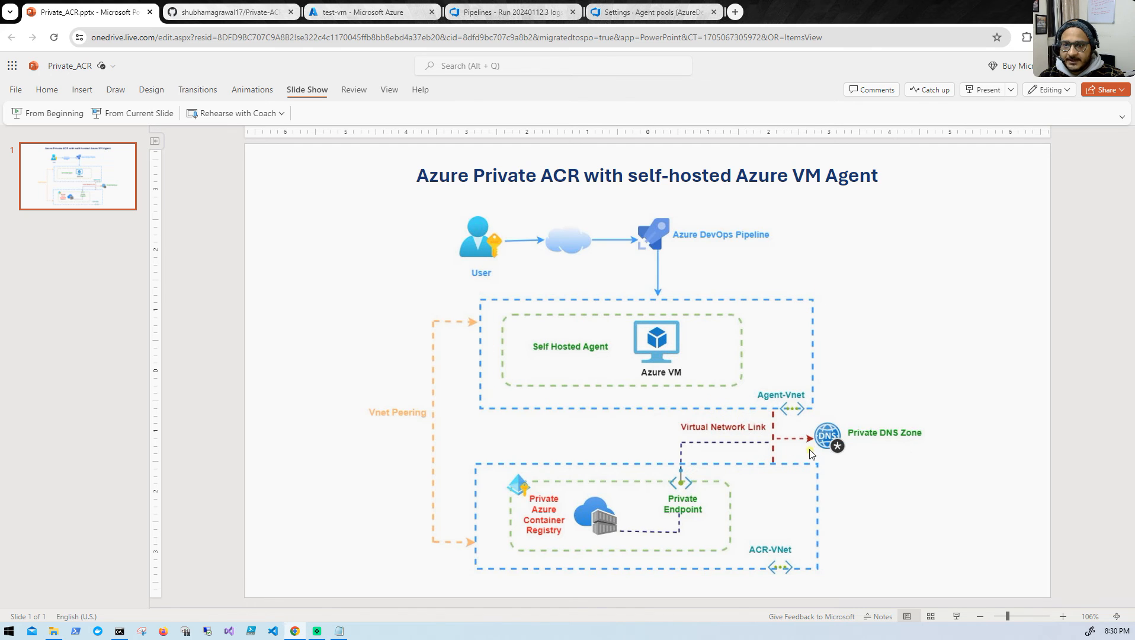
# - Return to the Azure portal and open the virtual network links of the privatelink.azurecr.io private DNS zone
pyautogui.click(326, 14)
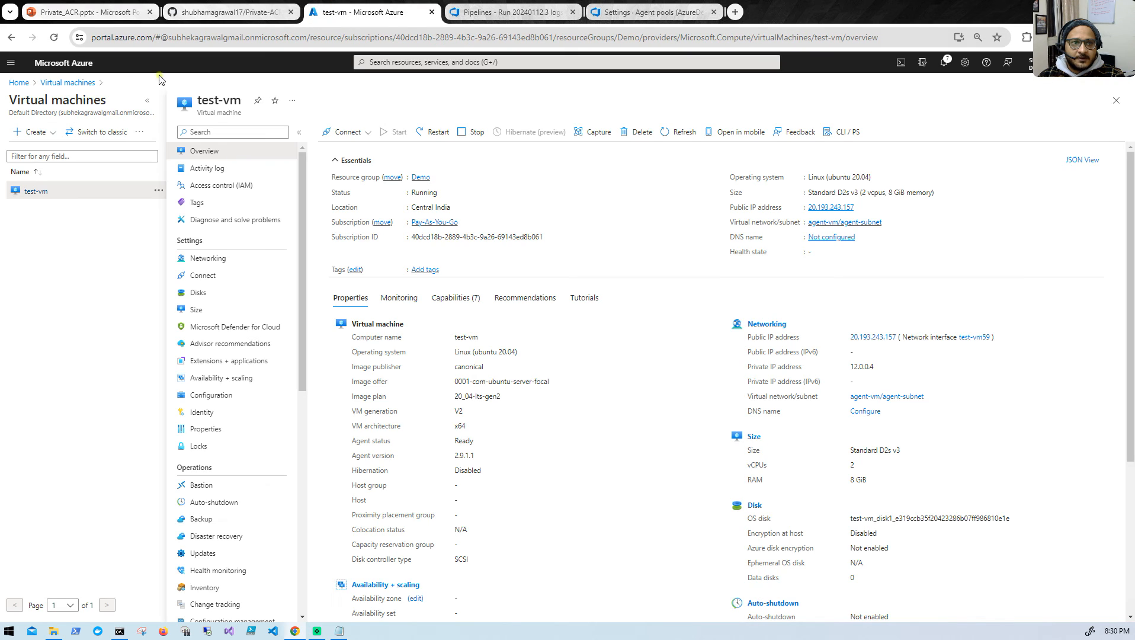
pyautogui.click(18, 84)
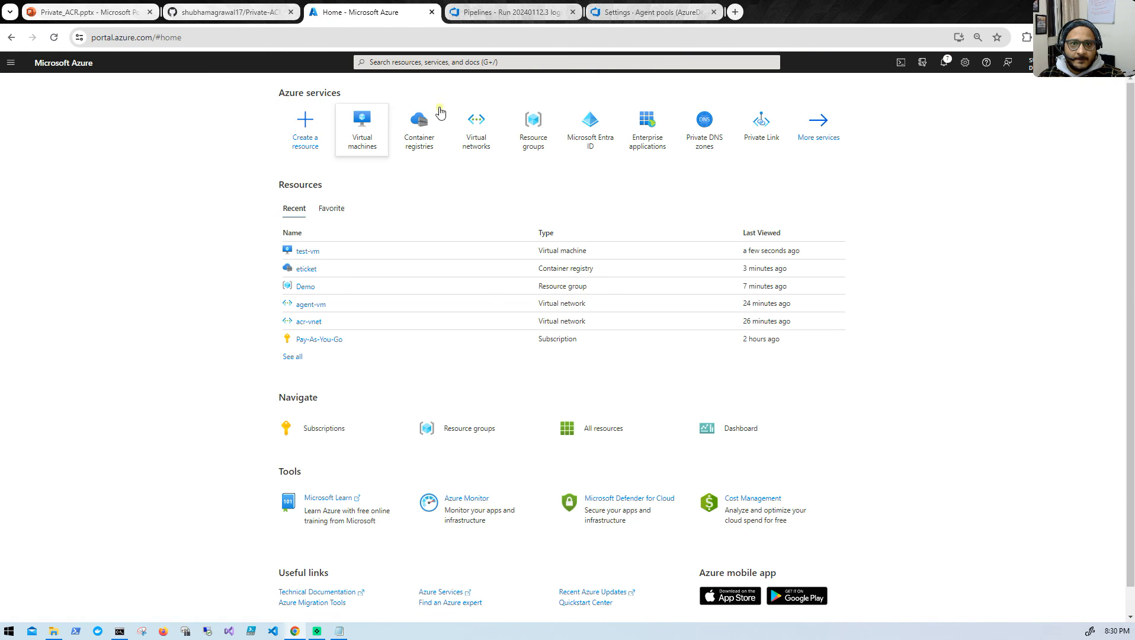
pyautogui.click(687, 140)
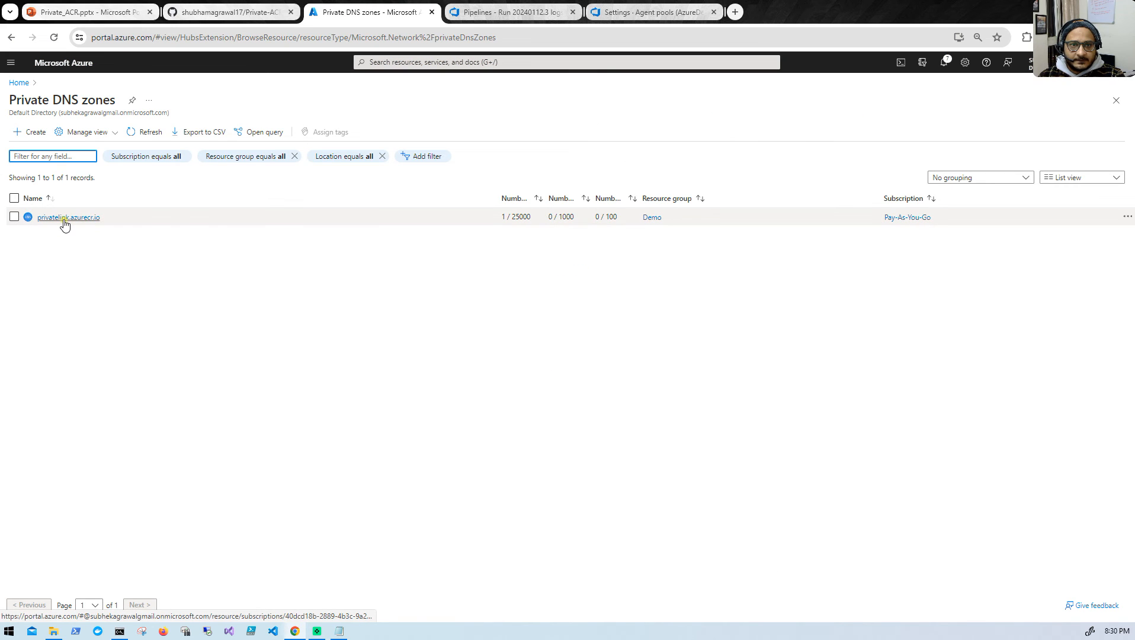
pyautogui.click(63, 222)
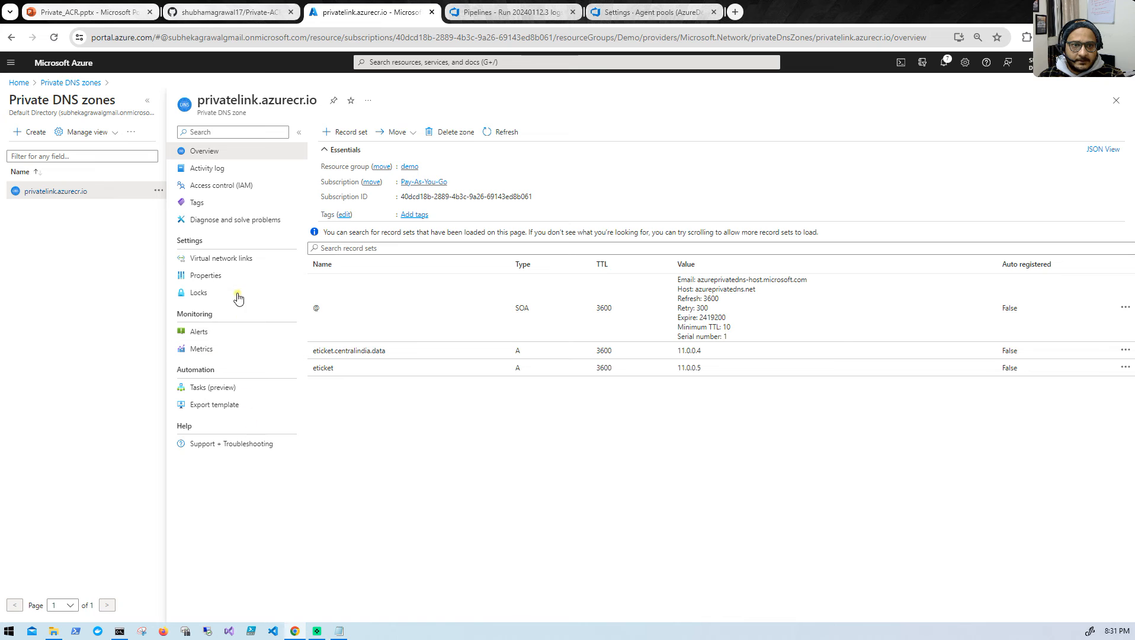
pyautogui.click(224, 258)
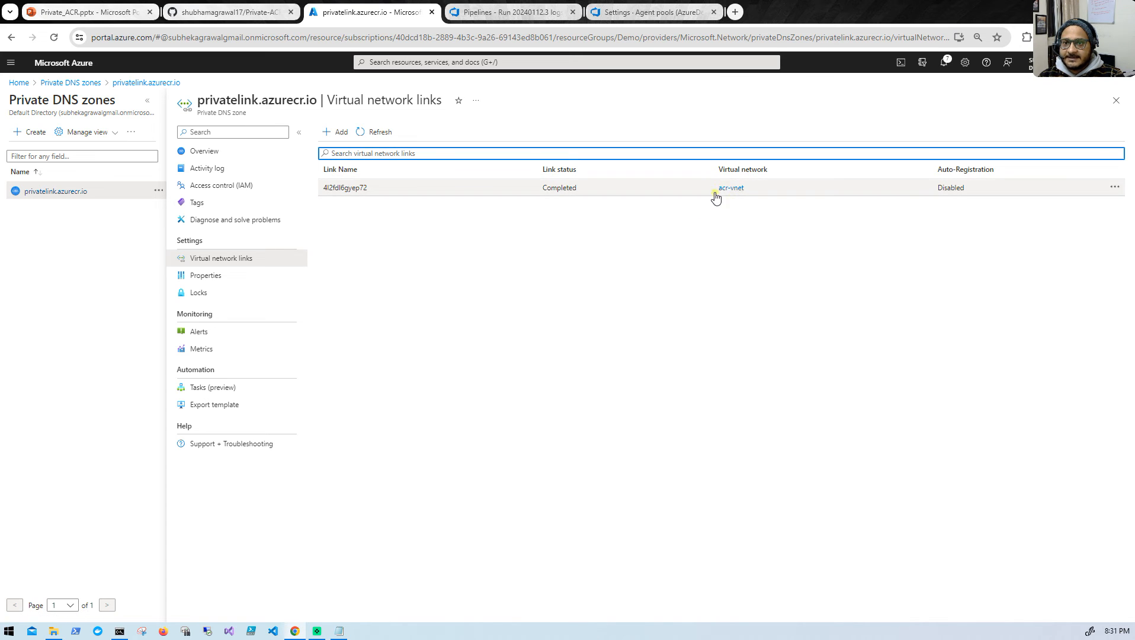
# - Add a virtual network link named agent-vnet to the DNS zone, pointing to the agent-vm (Demo) virtual network
pyautogui.click(337, 134)
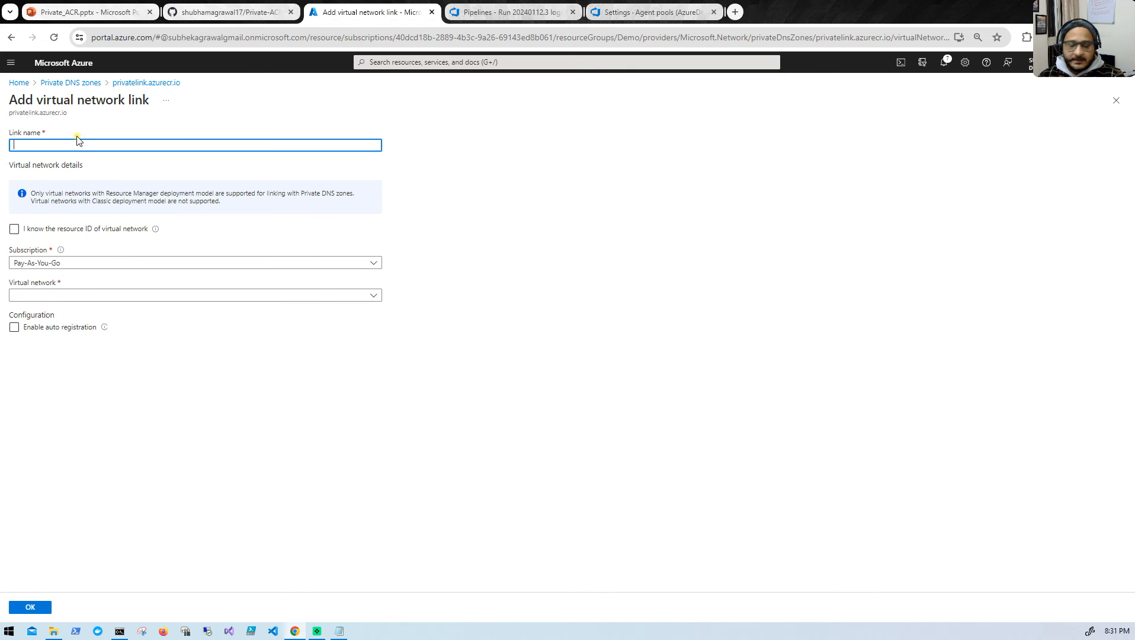
pyautogui.write('agent-vnet')
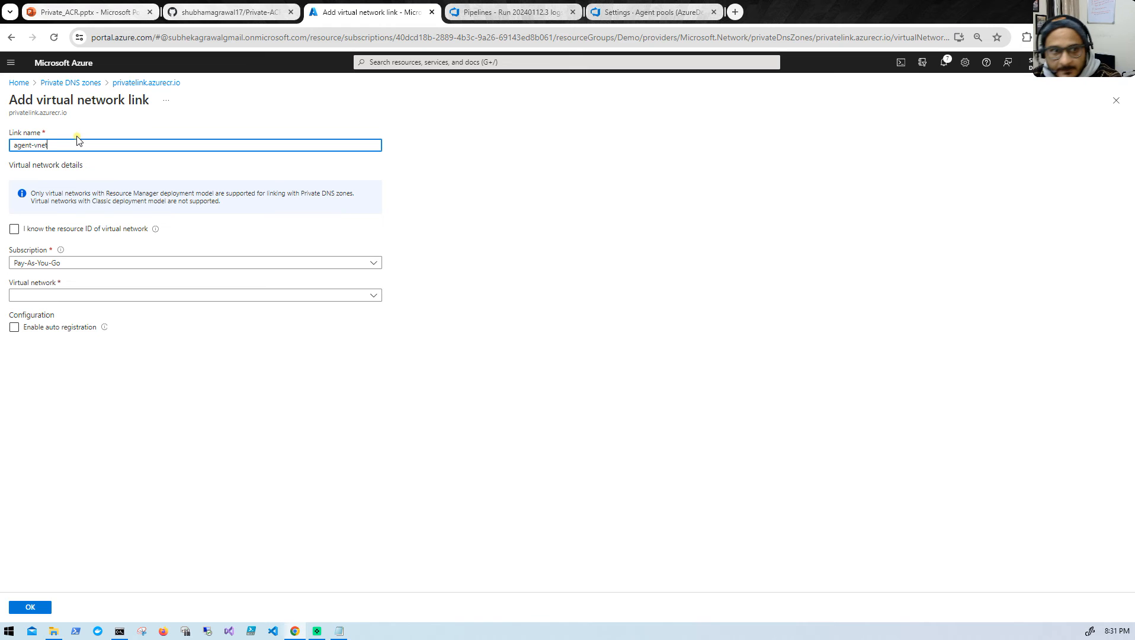
pyautogui.click(101, 296)
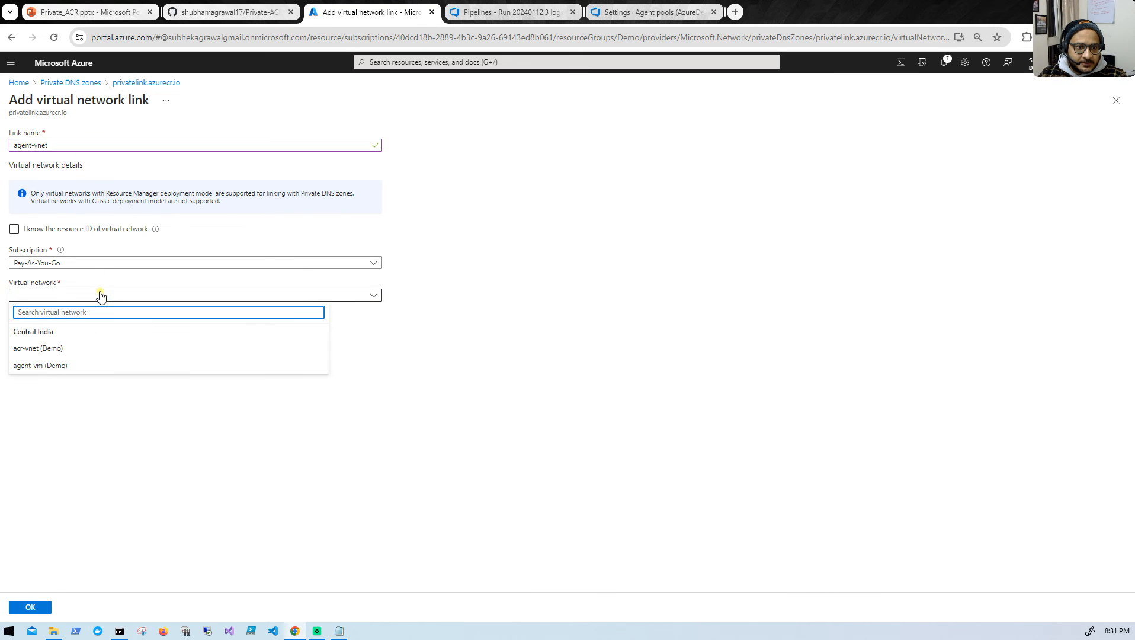
pyautogui.click(75, 366)
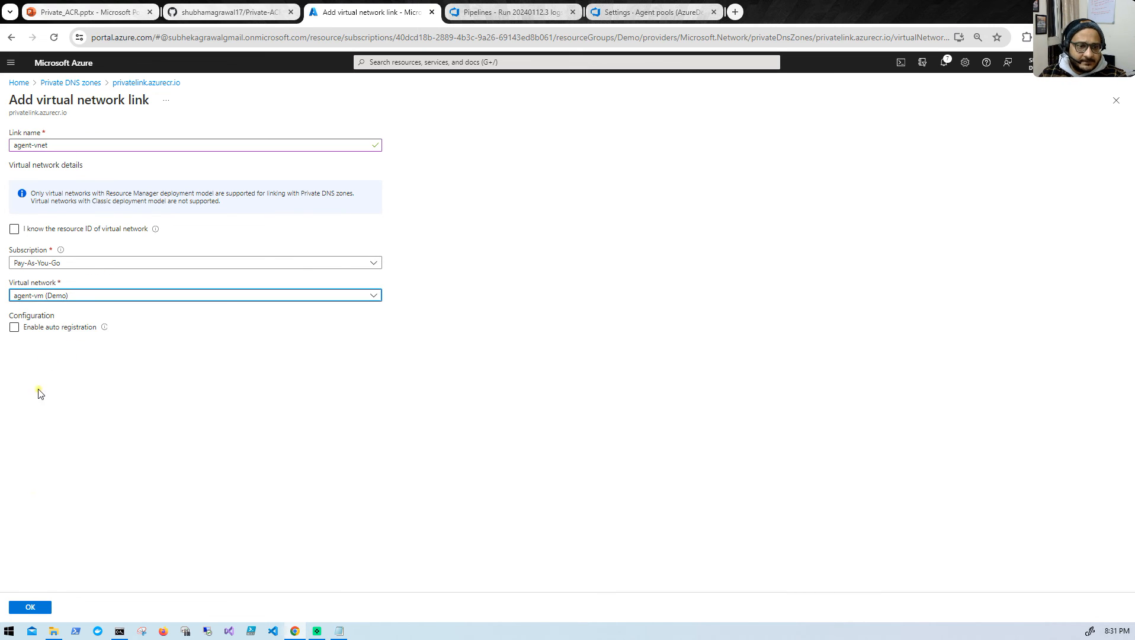
pyautogui.click(30, 607)
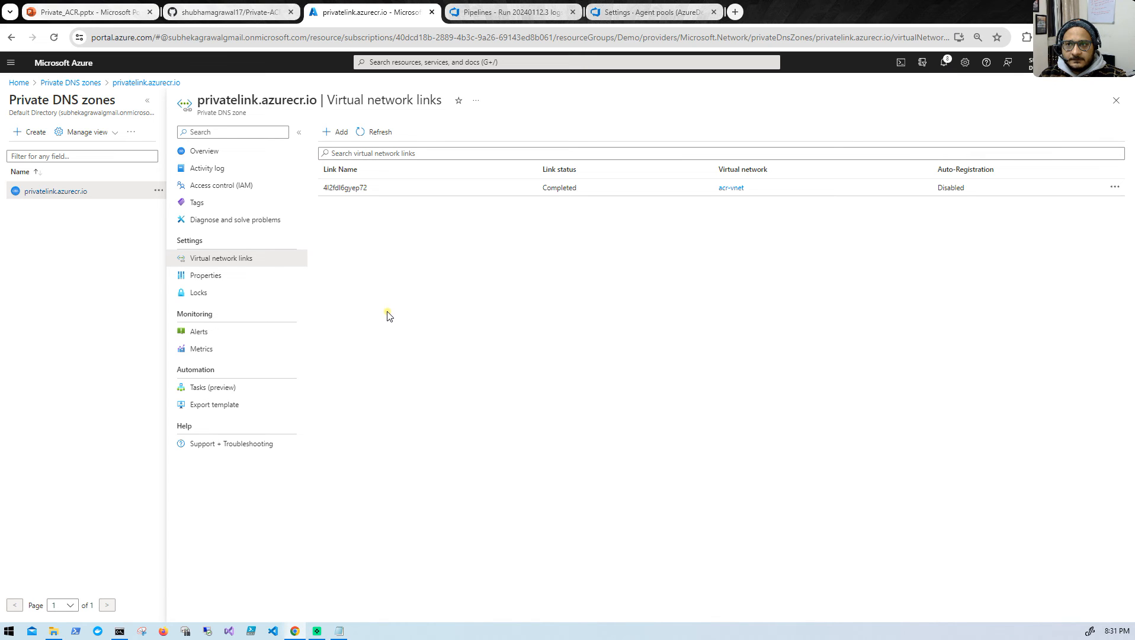
# - Refresh the virtual network links list and check the portal notifications for the progress of the agent-vnet link
pyautogui.click(377, 131)
pyautogui.click(391, 138)
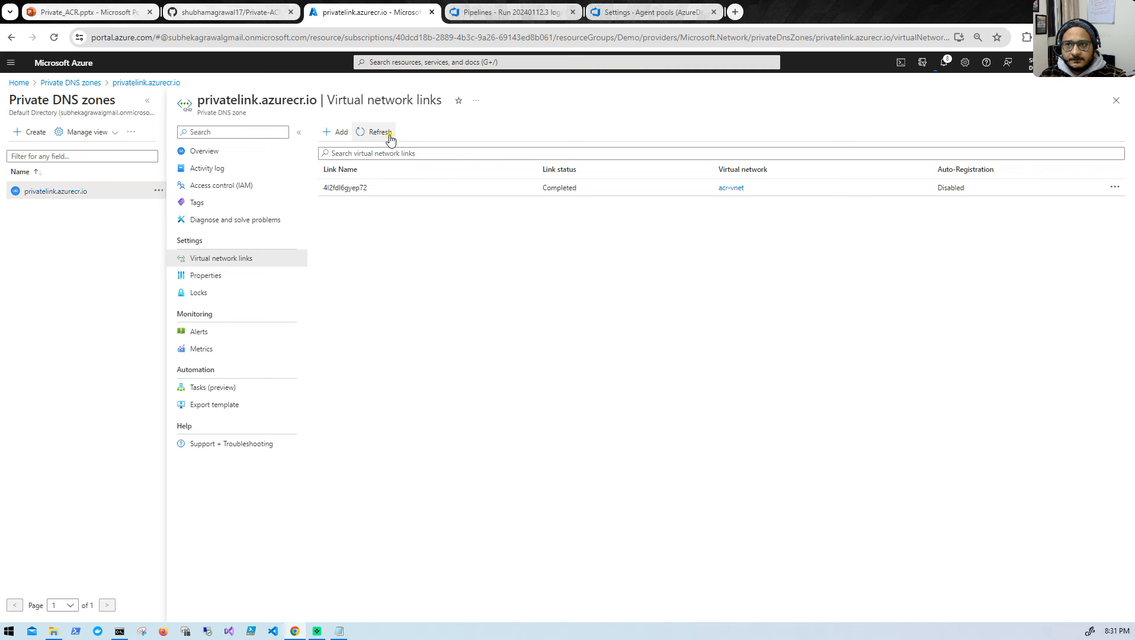
pyautogui.click(390, 138)
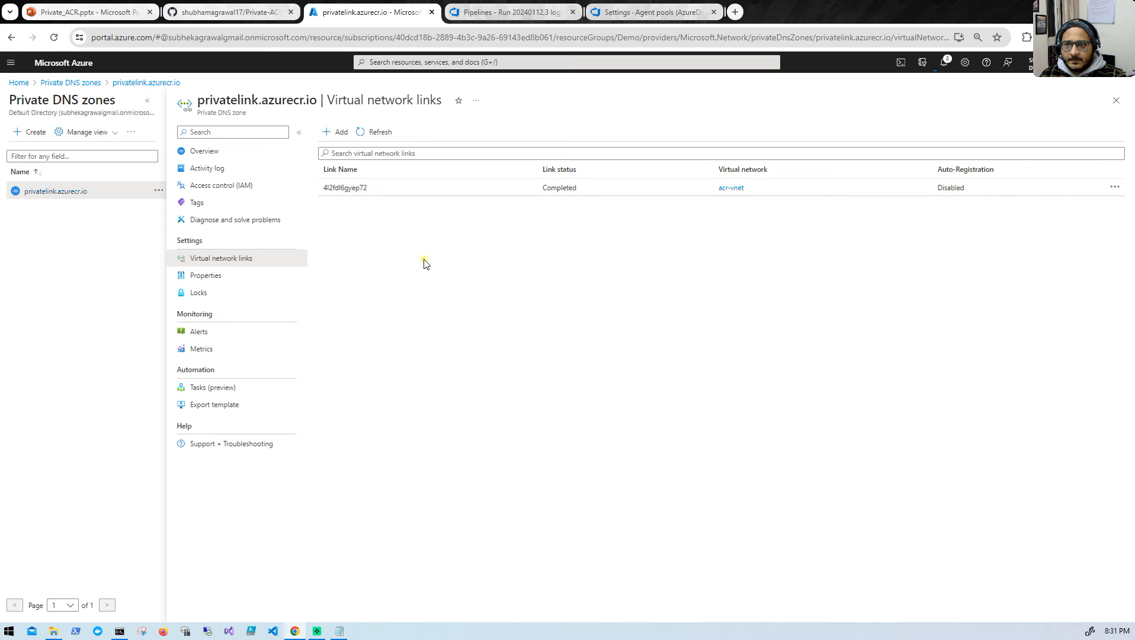
pyautogui.click(945, 65)
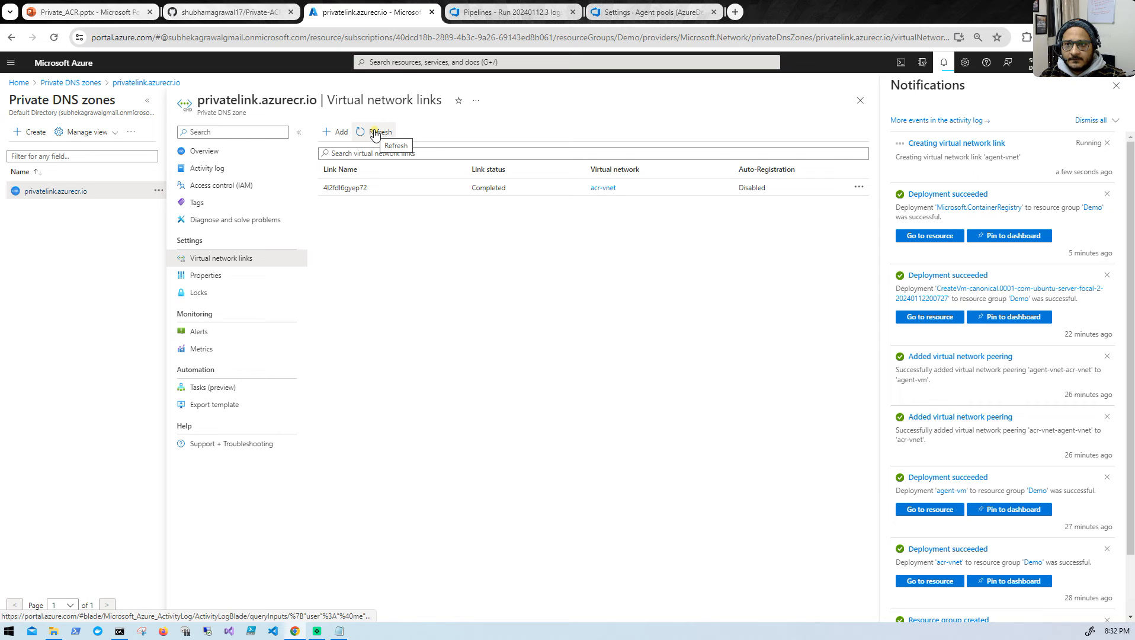
pyautogui.click(375, 133)
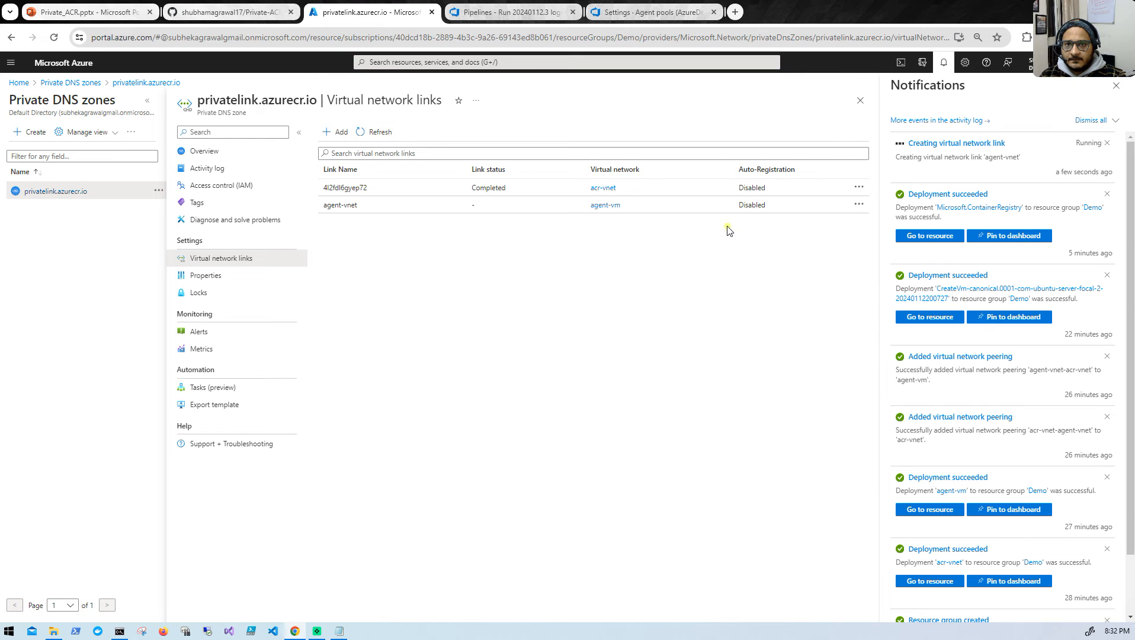
# - Keep refreshing the DNS zone's virtual network links until creation of the agent-vnet link finishes
pyautogui.click(382, 132)
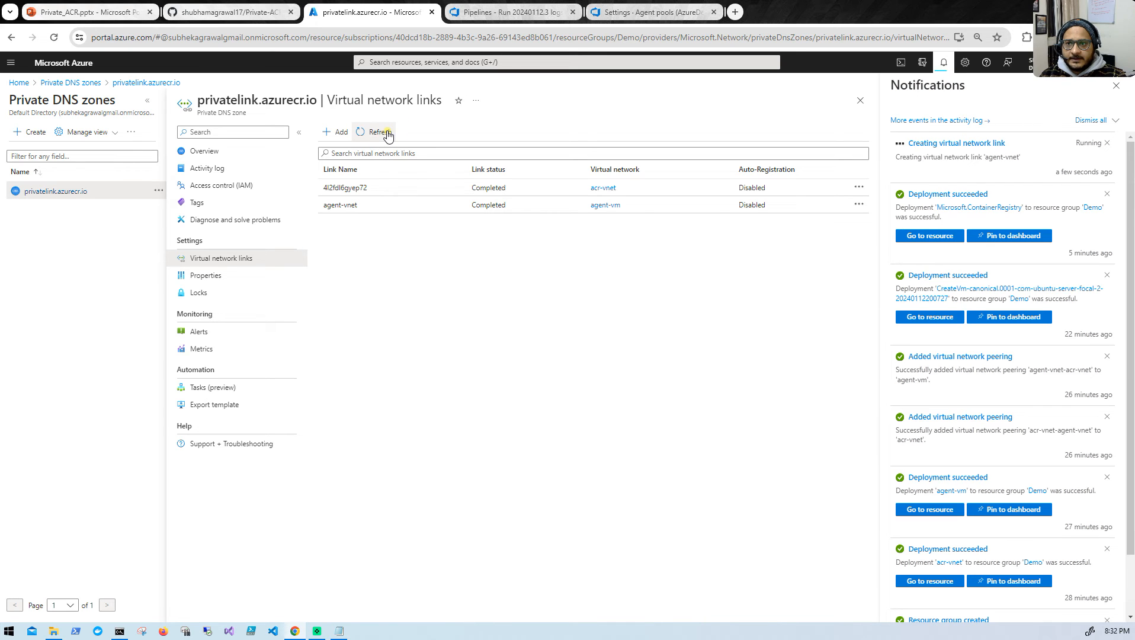
pyautogui.click(367, 131)
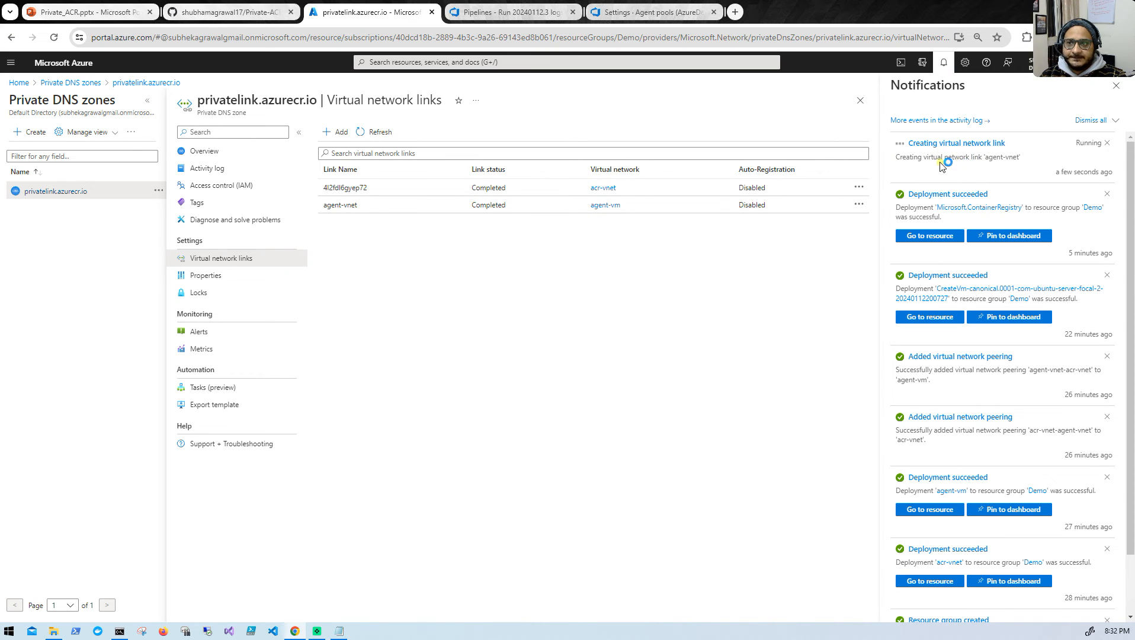
pyautogui.click(382, 134)
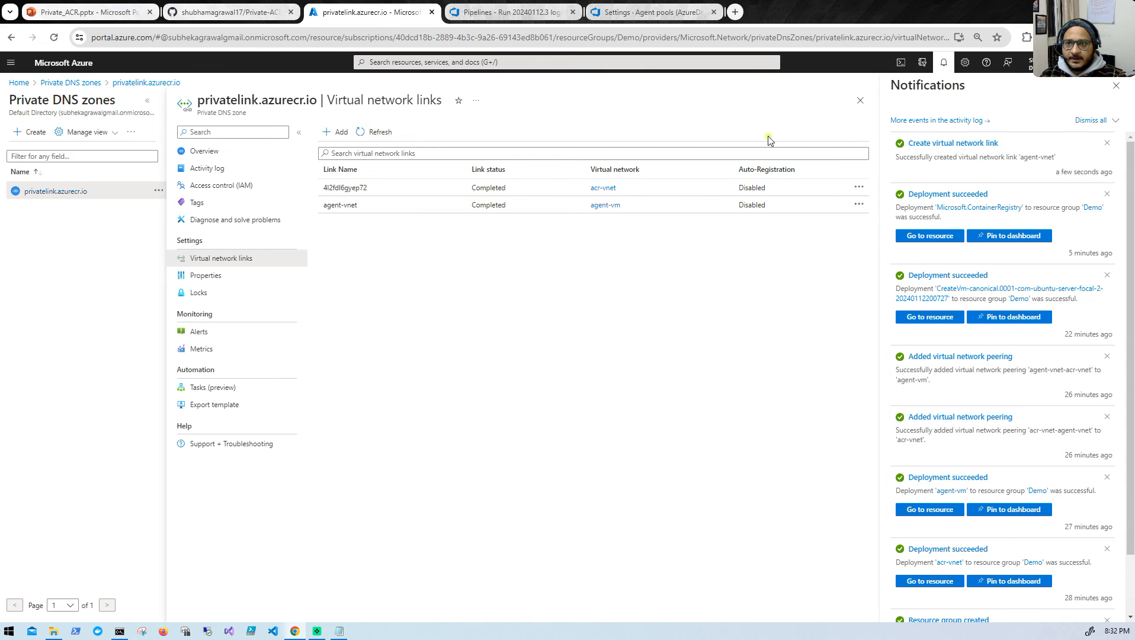
# - Switch to Azure DevOps and start a new eTickets pipeline run with only the Build_and_Push stage selected
pyautogui.click(492, 15)
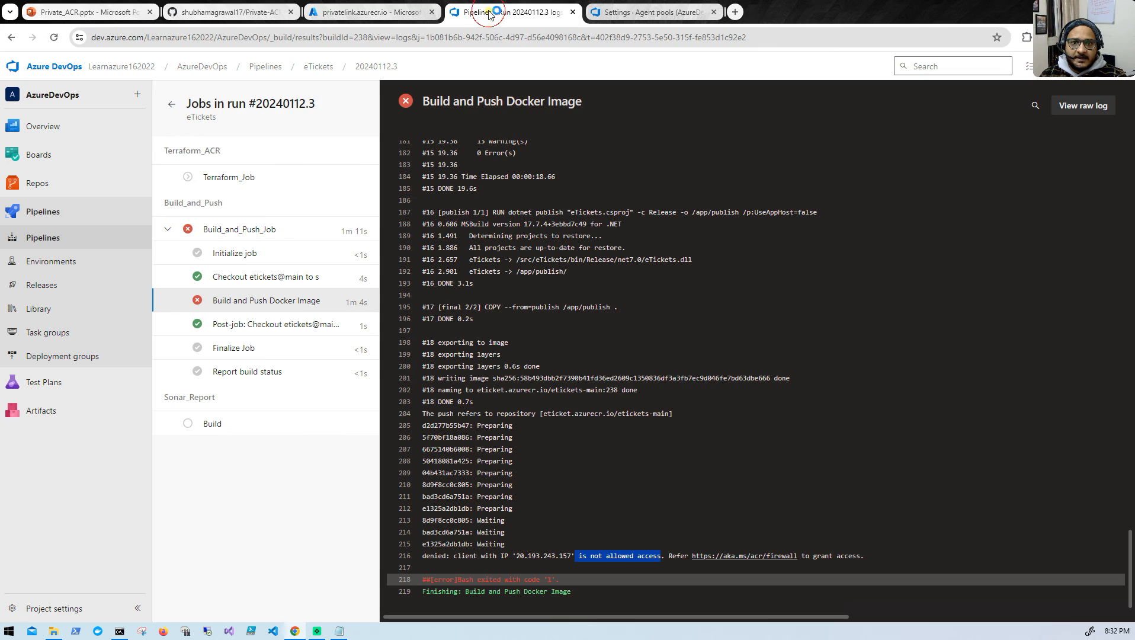
pyautogui.click(171, 104)
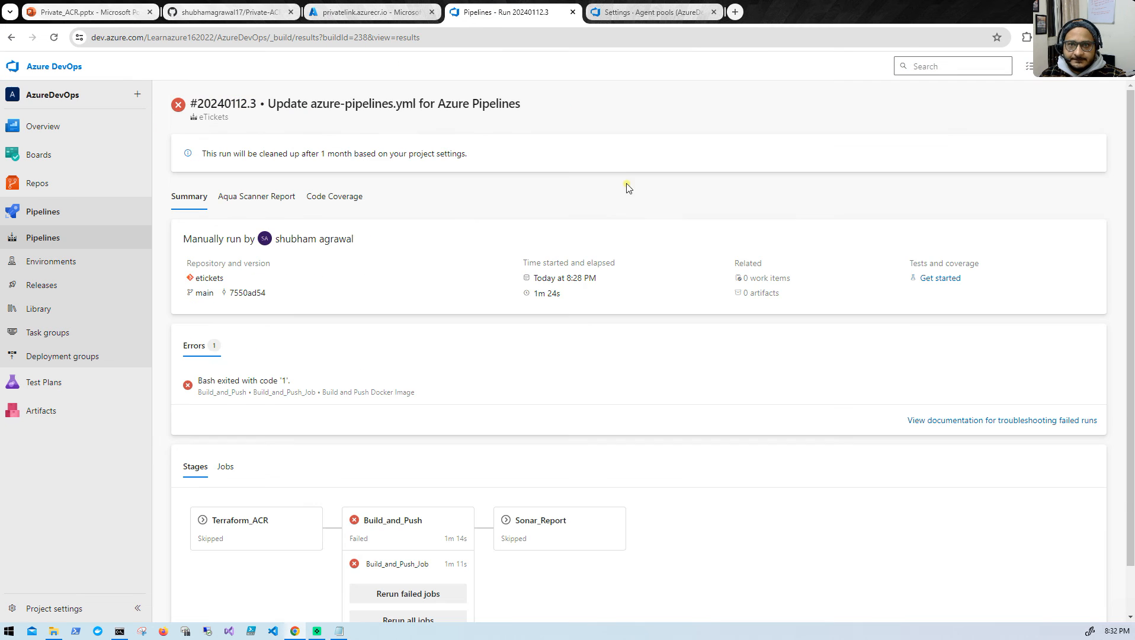
pyautogui.click(1052, 106)
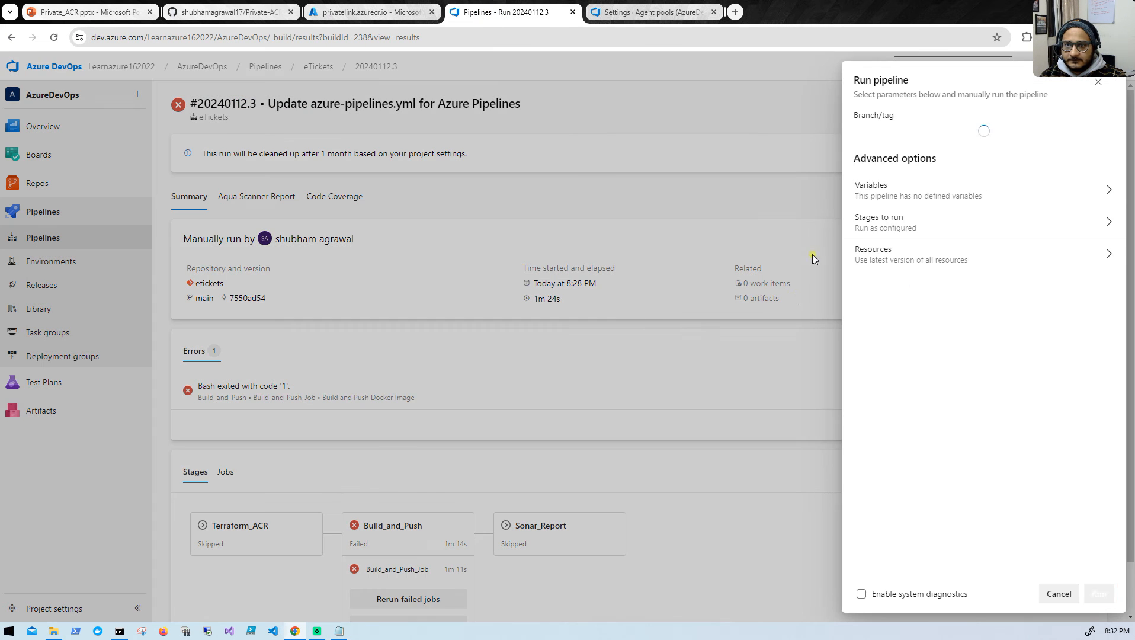
pyautogui.click(958, 248)
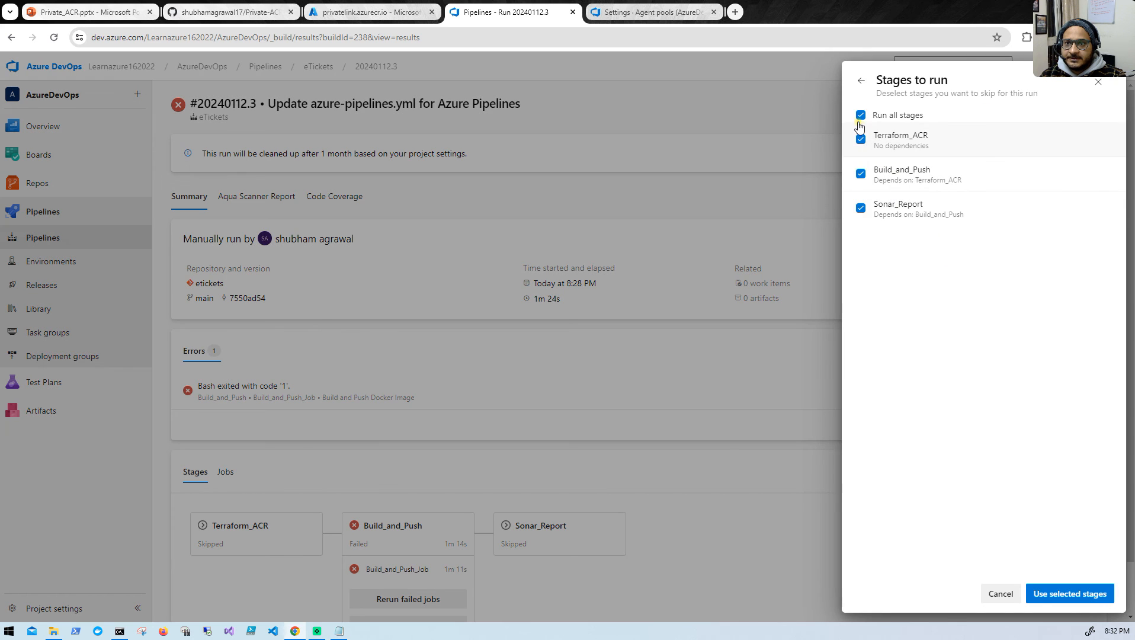
pyautogui.click(860, 115)
pyautogui.click(860, 173)
pyautogui.click(1052, 592)
pyautogui.click(1096, 591)
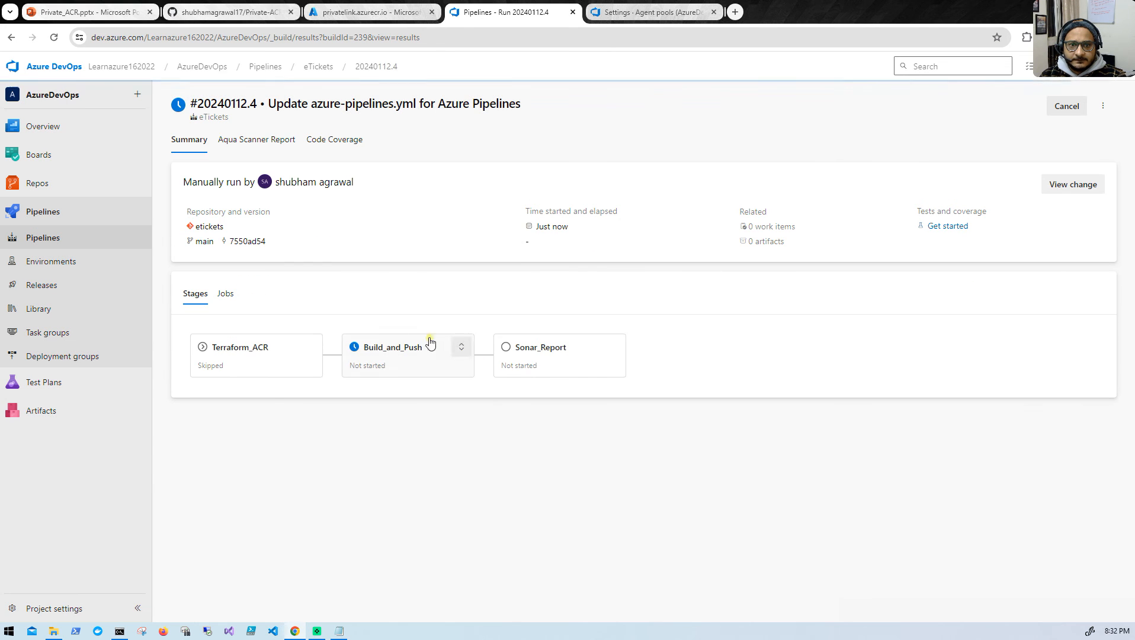
# - Open the Build and Push Docker Image log of run #20240112.4 and examine the reason the image push is denied
pyautogui.click(421, 357)
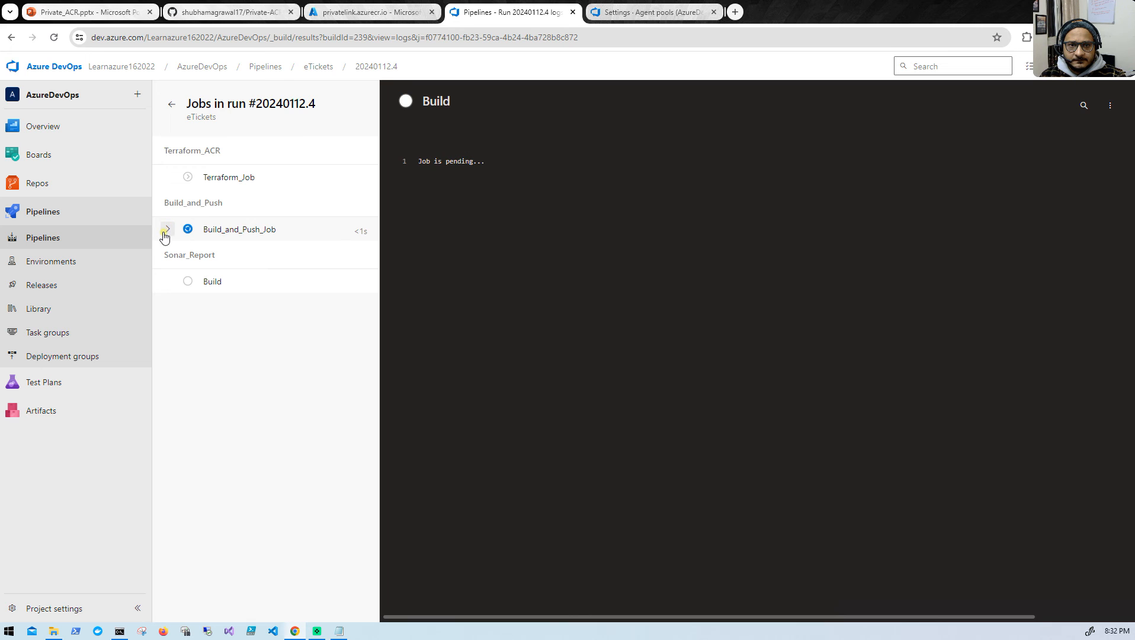
pyautogui.click(170, 232)
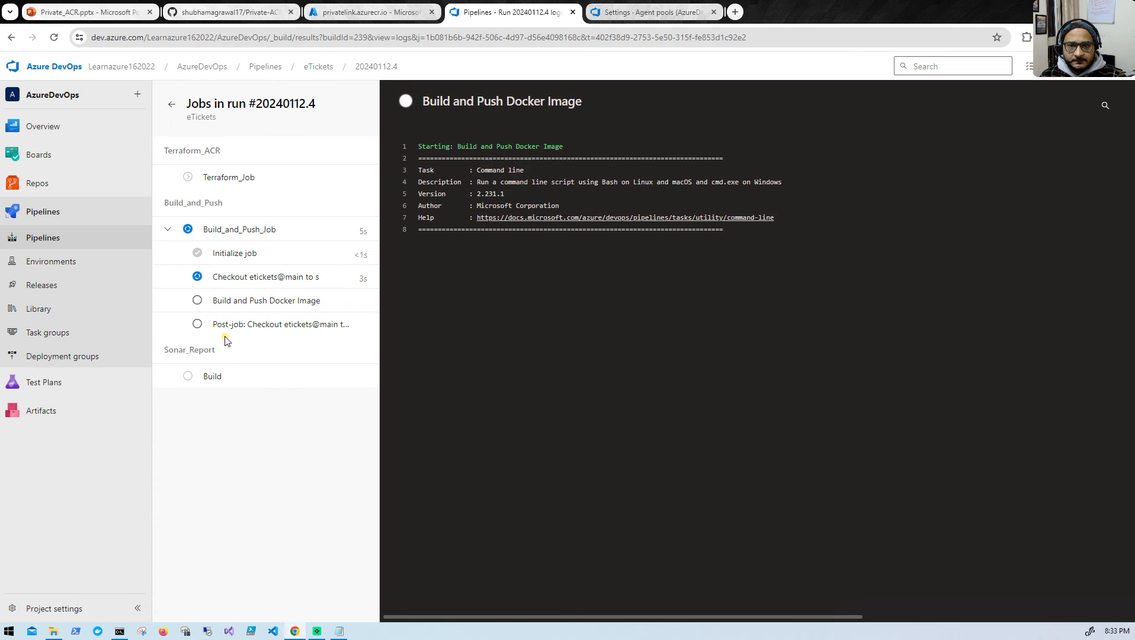
pyautogui.click(246, 303)
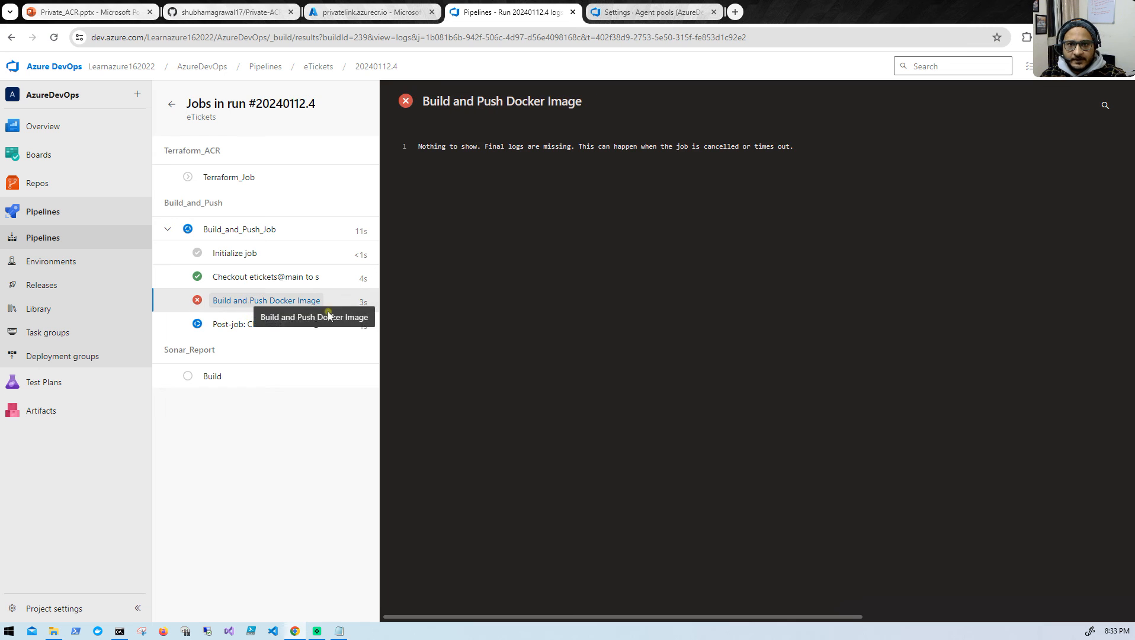
pyautogui.scroll(-10, 605, 478)
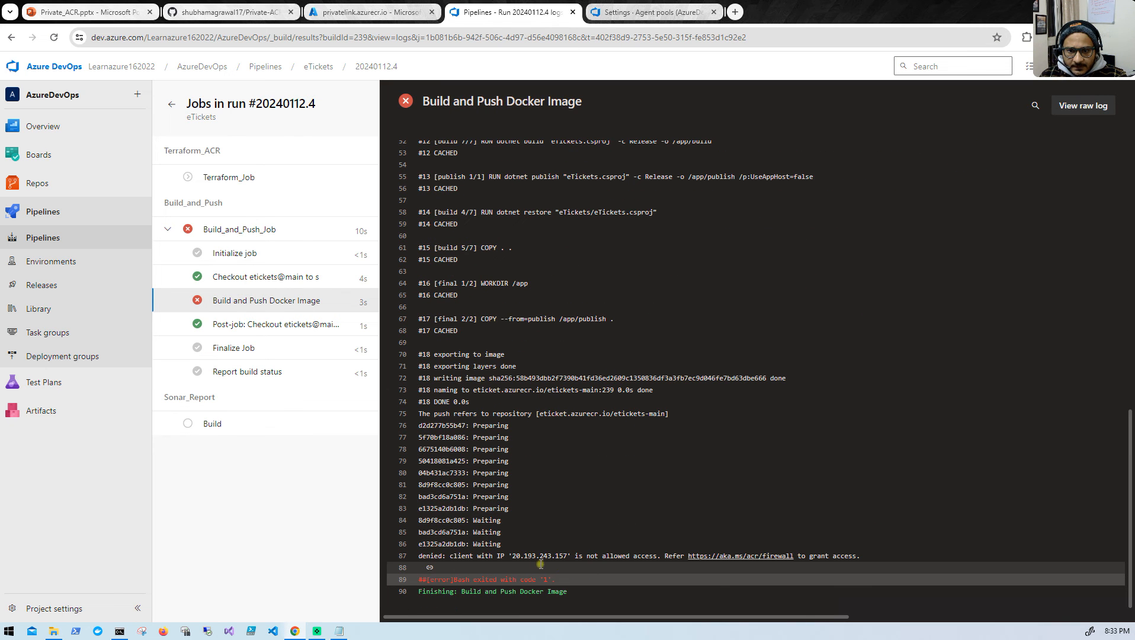
pyautogui.moveTo(512, 556); pyautogui.dragTo(644, 557)
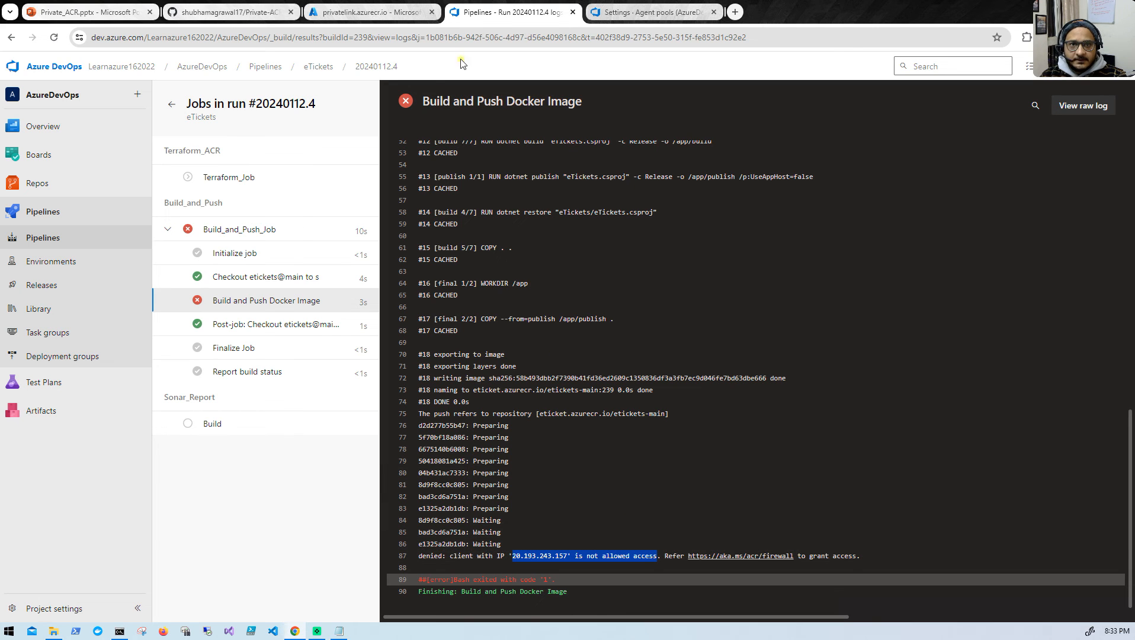
# - Return to the Azure portal, close the notifications and recheck the link status of the DNS zone's virtual network links
pyautogui.click(367, 12)
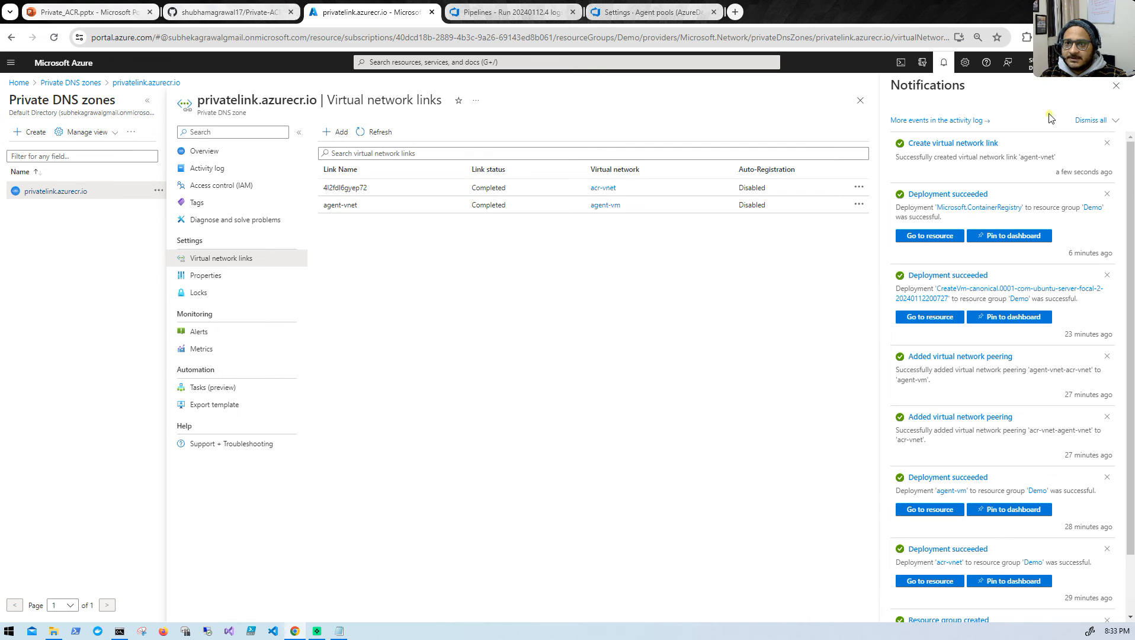
pyautogui.click(1113, 88)
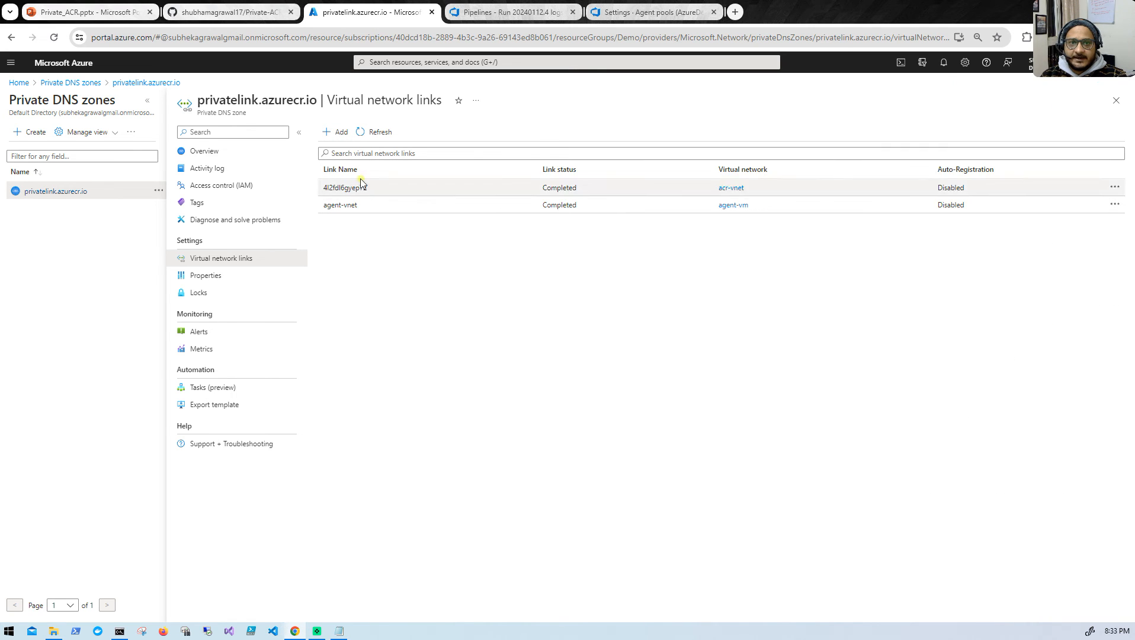
pyautogui.click(370, 134)
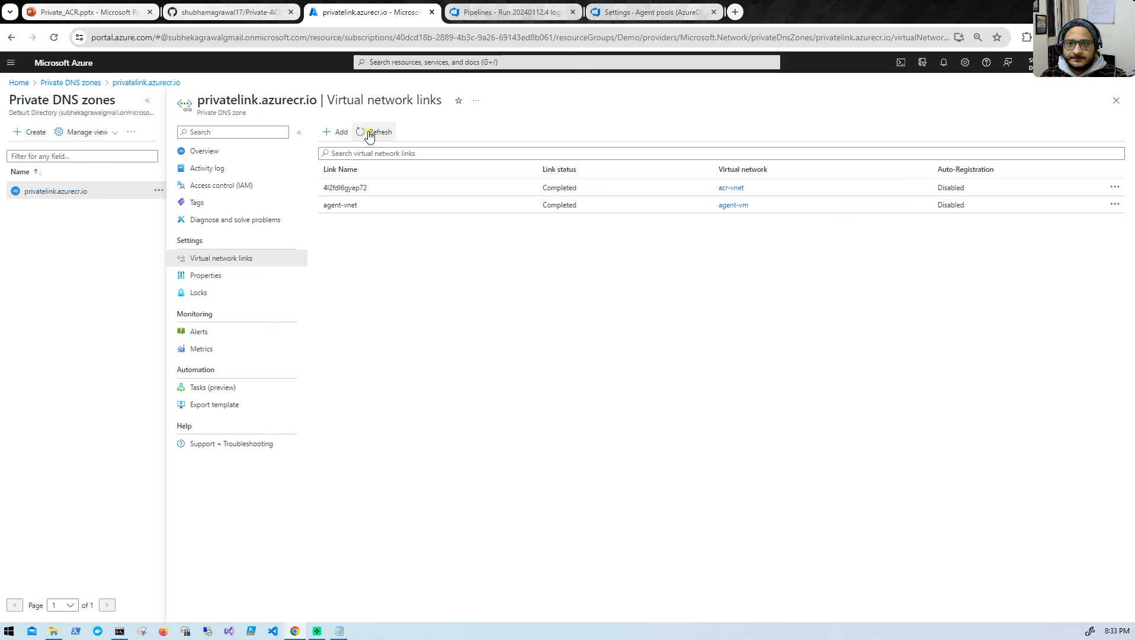
pyautogui.click(370, 134)
# - Go back to the eTickets pipeline in Azure DevOps and run it again from main with only the Build_and_Push stage
pyautogui.click(506, 16)
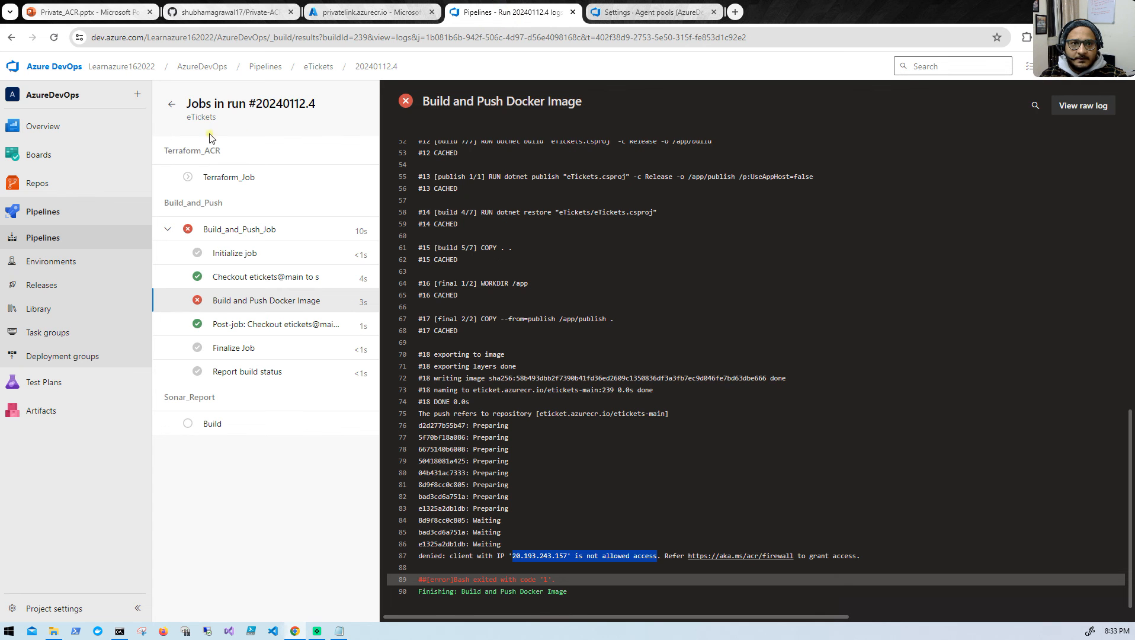
pyautogui.click(172, 104)
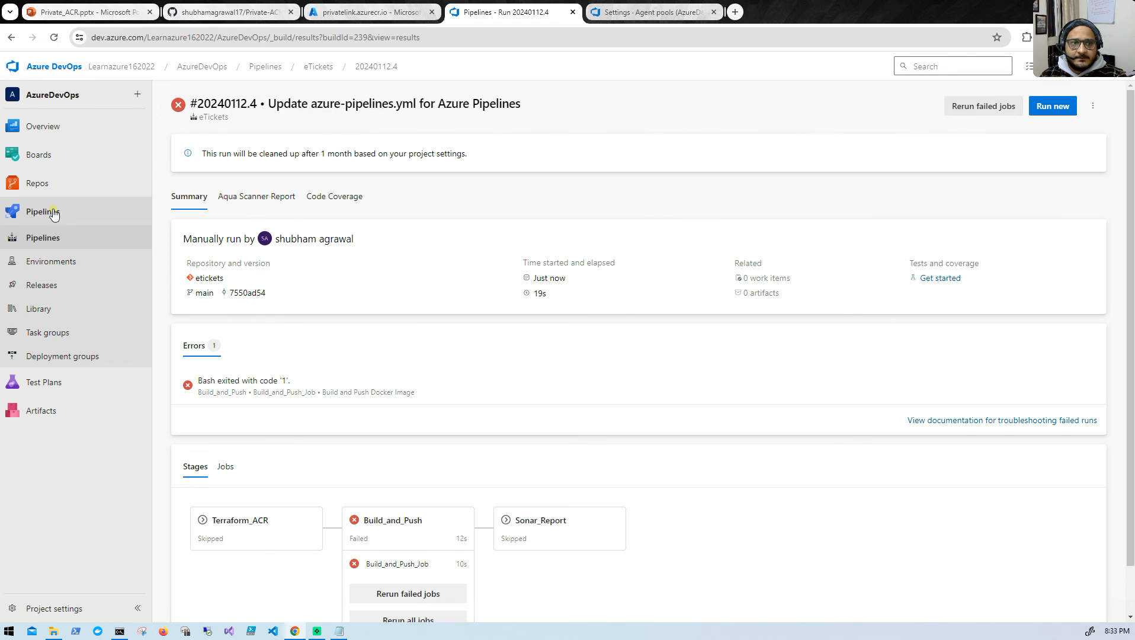
pyautogui.click(56, 238)
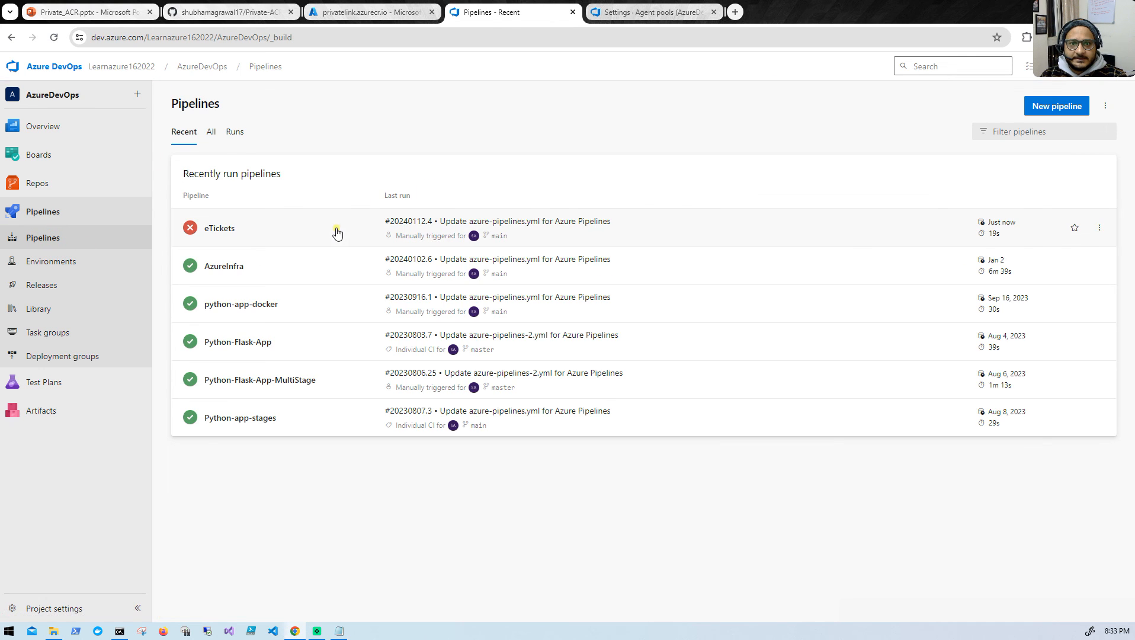
pyautogui.click(337, 231)
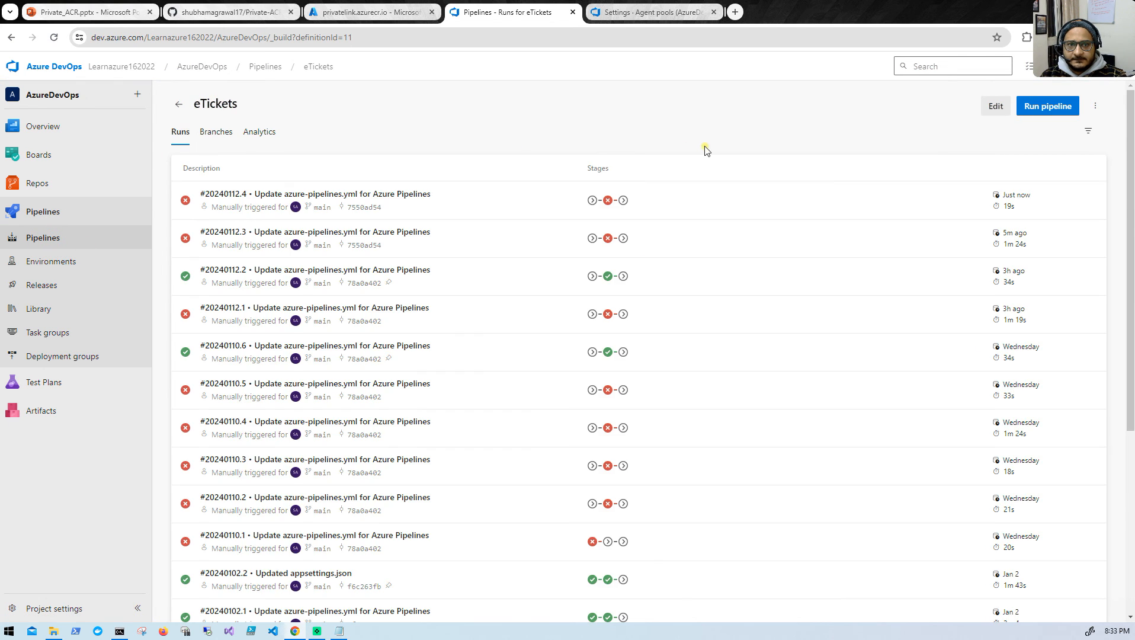
pyautogui.click(1031, 112)
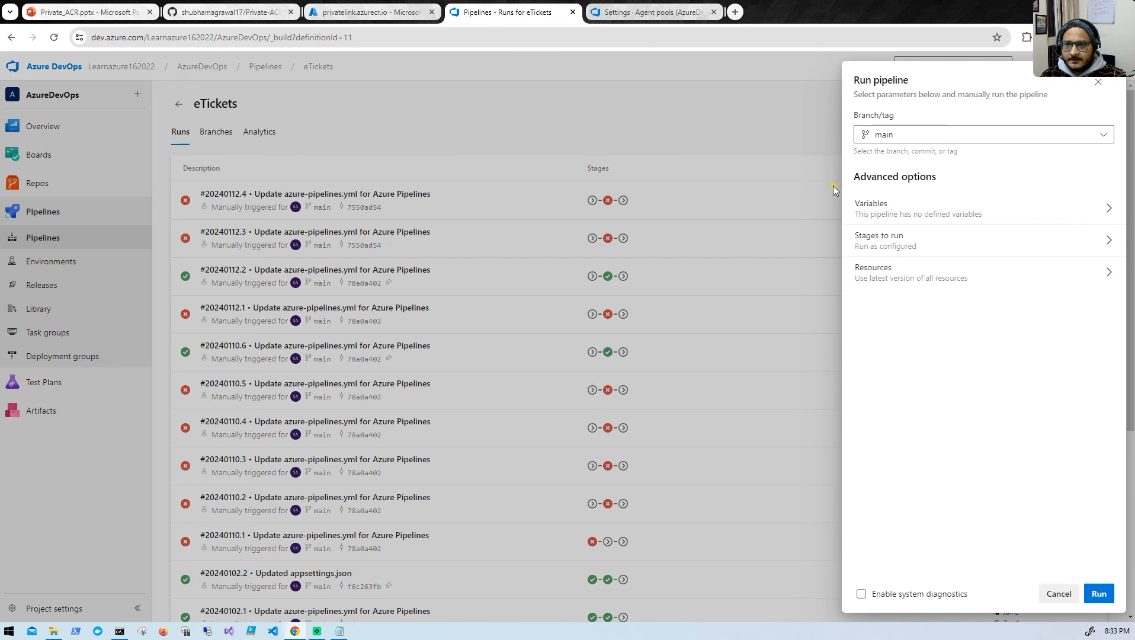
pyautogui.click(938, 243)
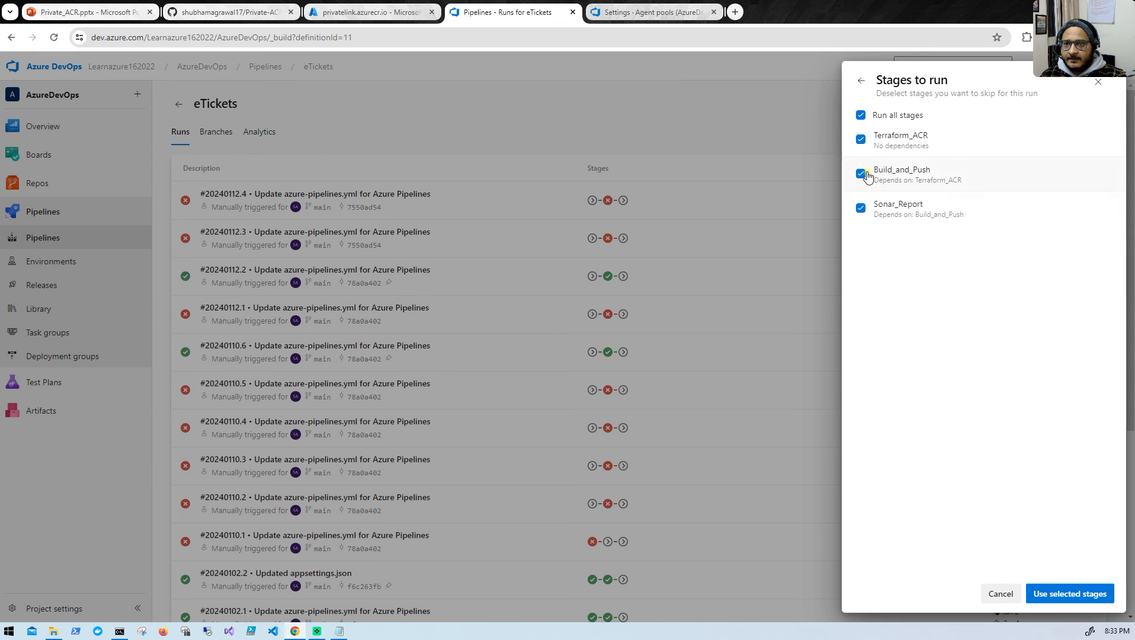
pyautogui.click(860, 115)
pyautogui.click(860, 173)
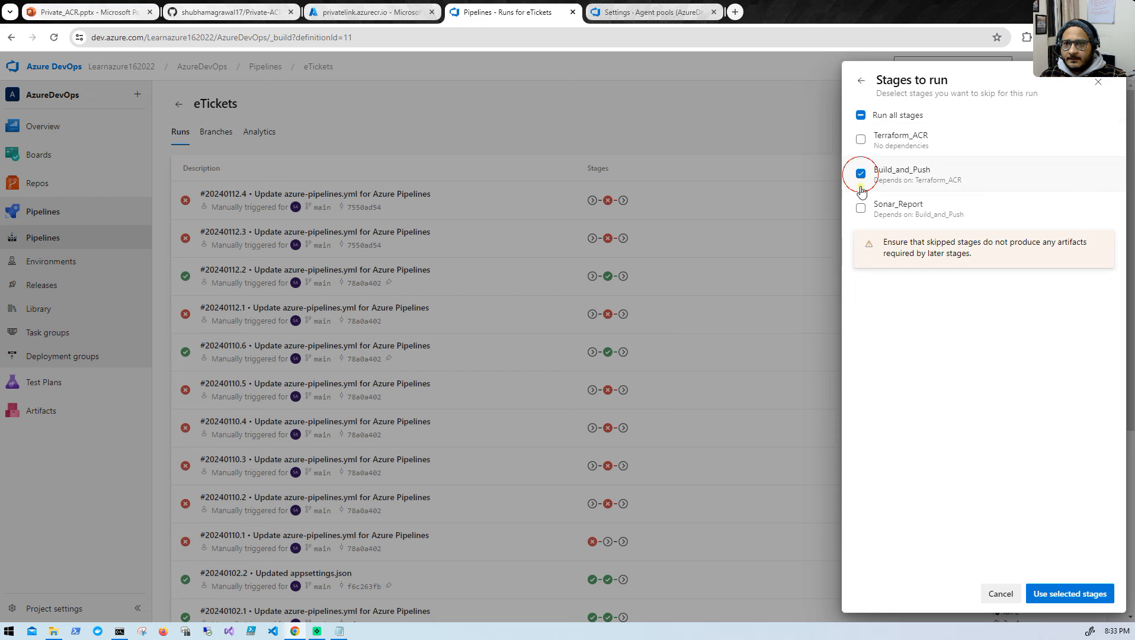
pyautogui.click(1041, 589)
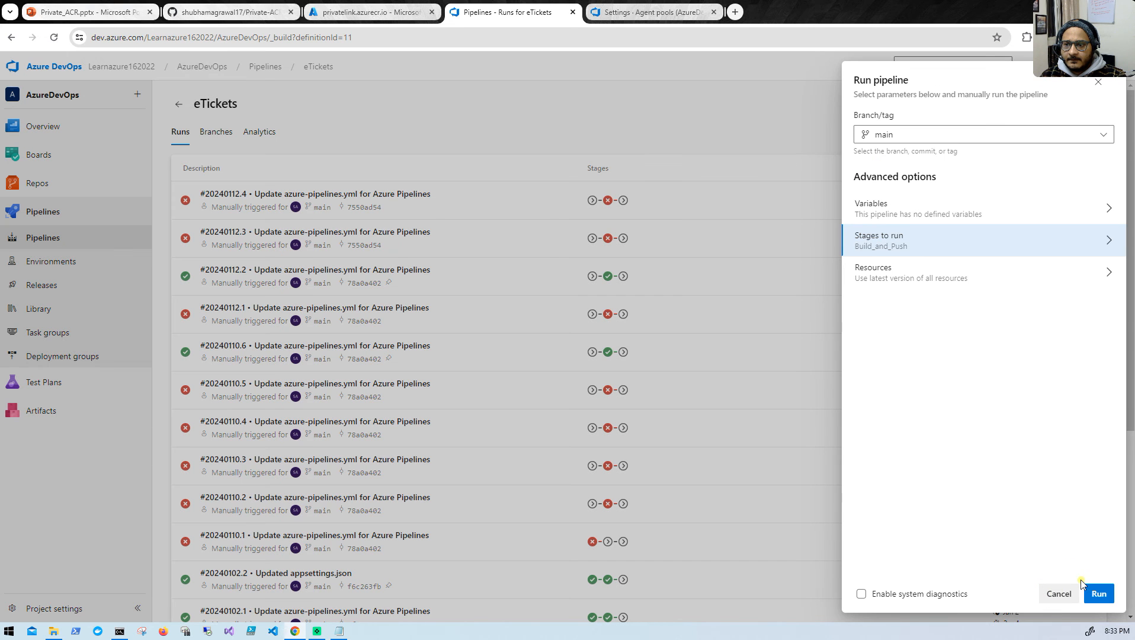
pyautogui.click(1097, 593)
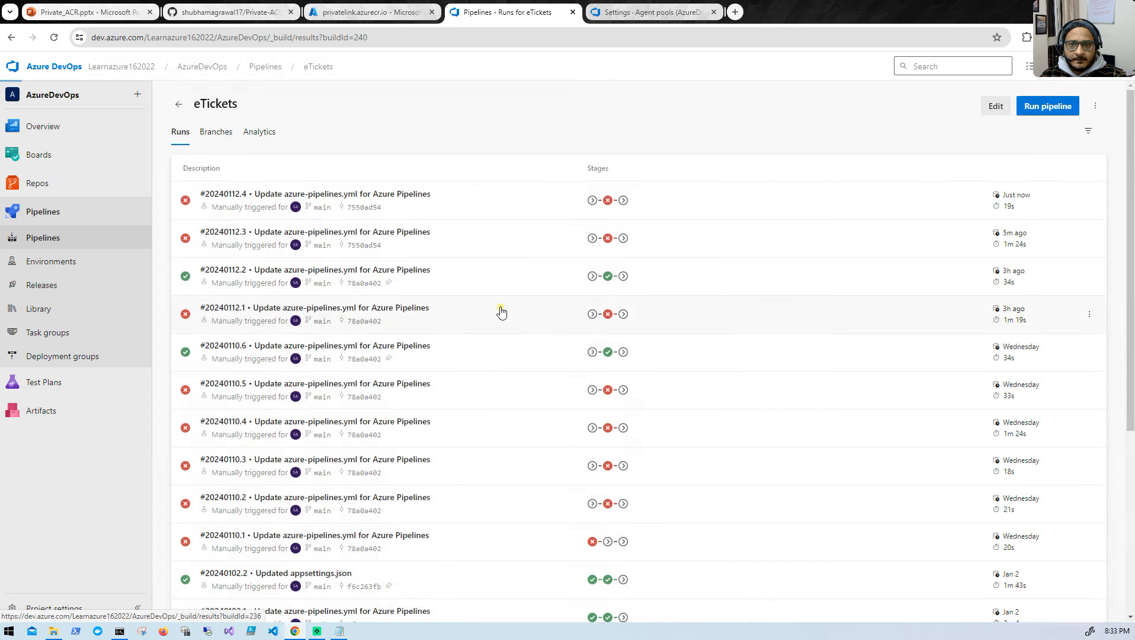
# - Open the Build and Push Docker Image log of run #20240112.5 and examine the error reported for the push
pyautogui.click(419, 358)
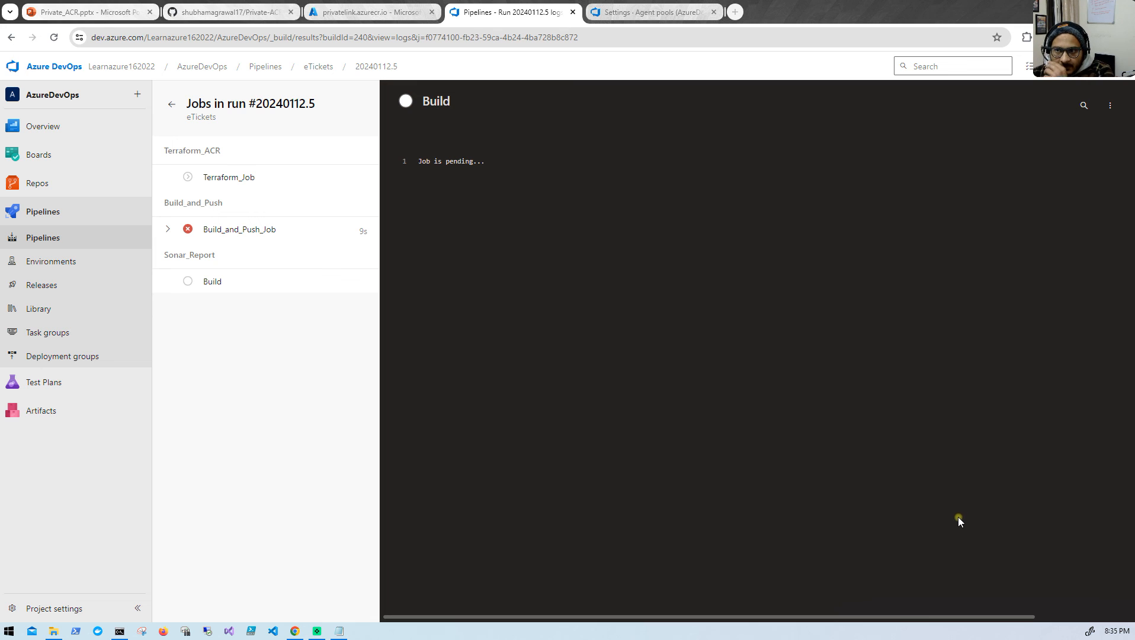
pyautogui.click(168, 229)
pyautogui.click(248, 303)
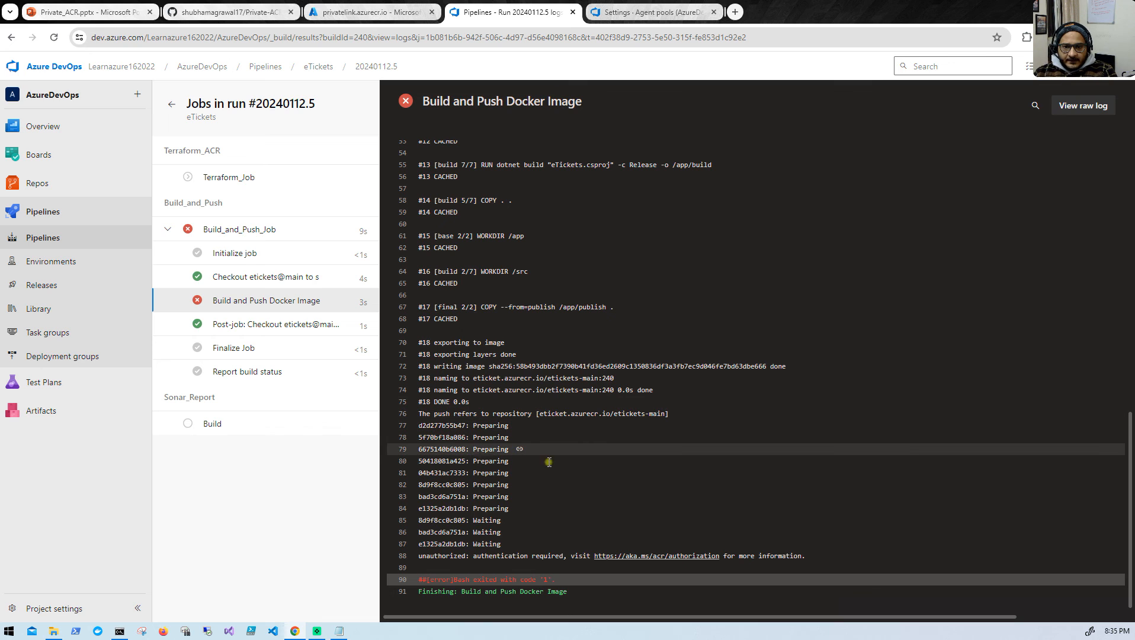
pyautogui.moveTo(471, 556); pyautogui.dragTo(543, 555)
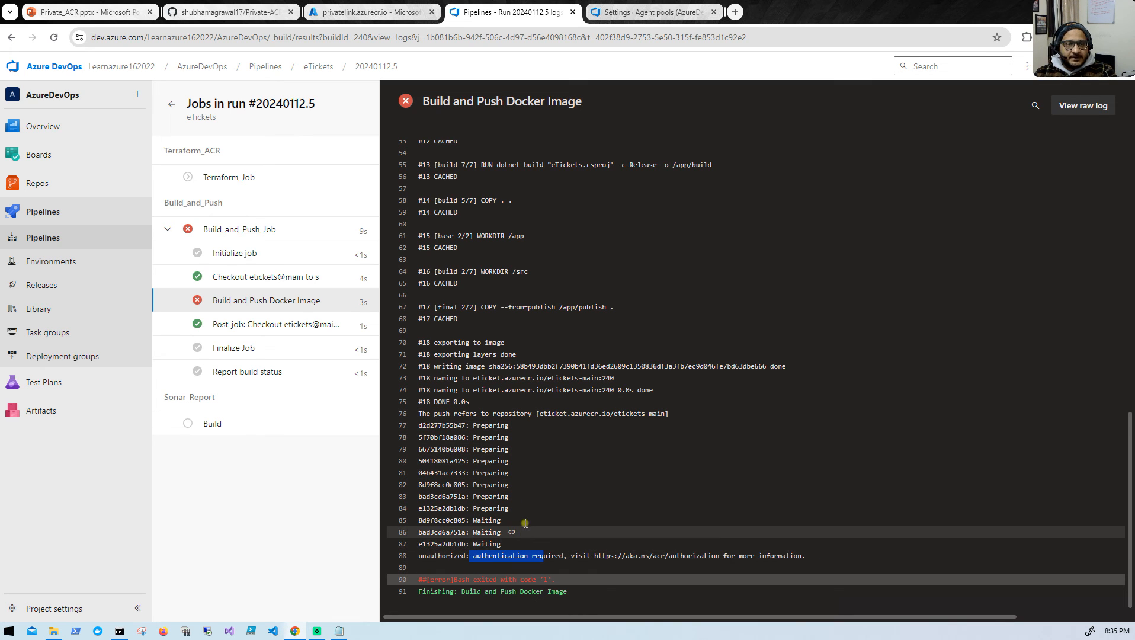
# - Switch to the Azure portal and open the access control (IAM) settings of the eticket container registry
pyautogui.click(354, 15)
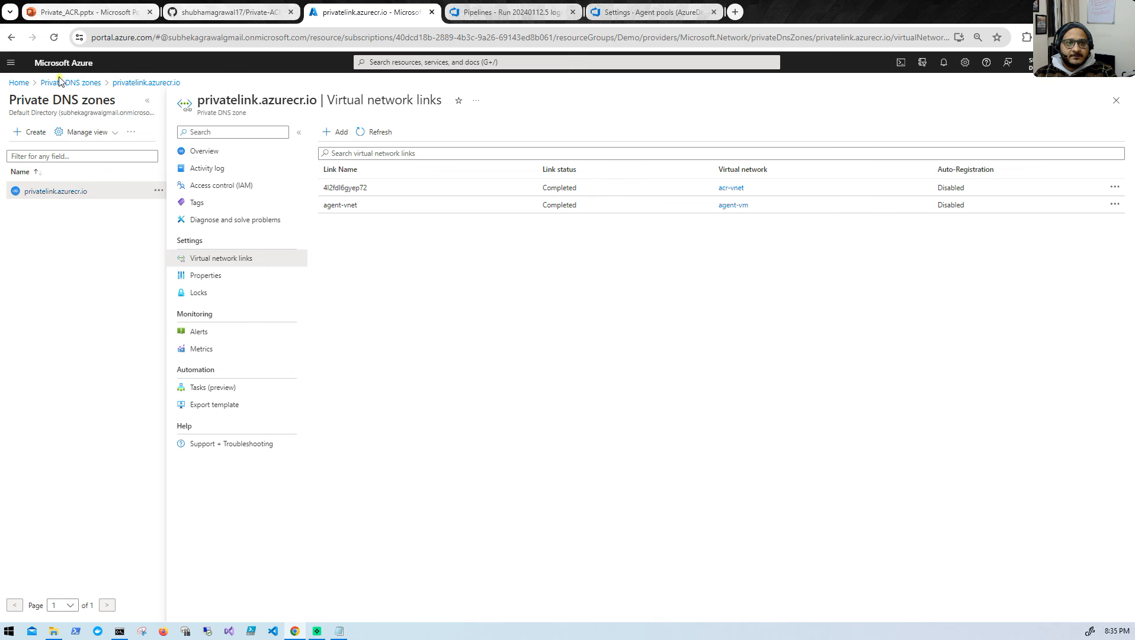
pyautogui.click(28, 83)
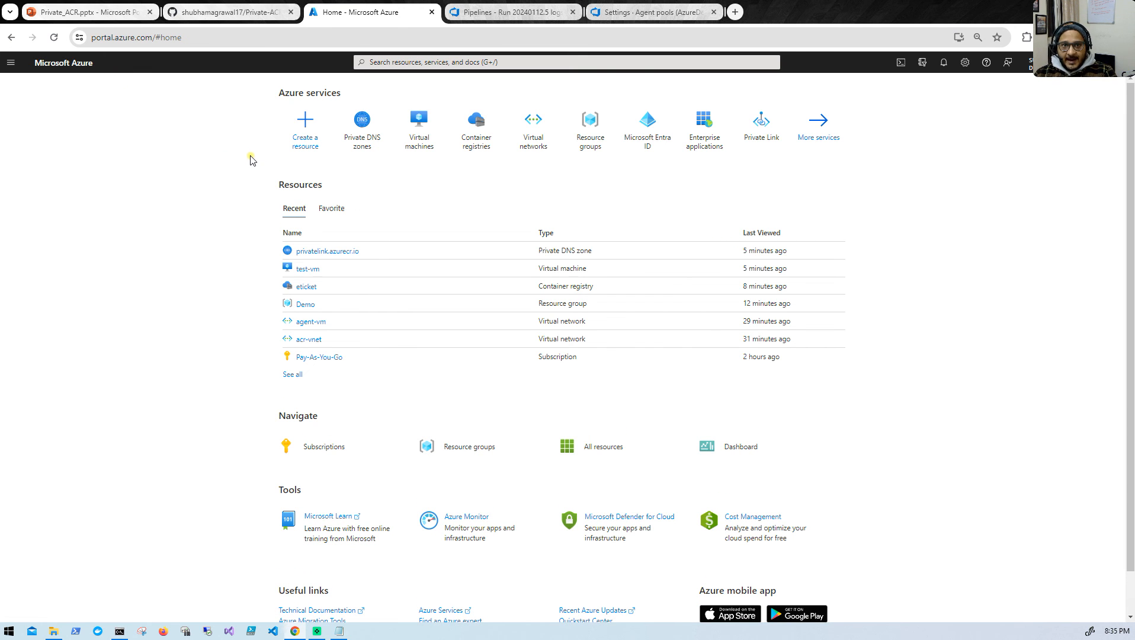
pyautogui.moveTo(365, 151)
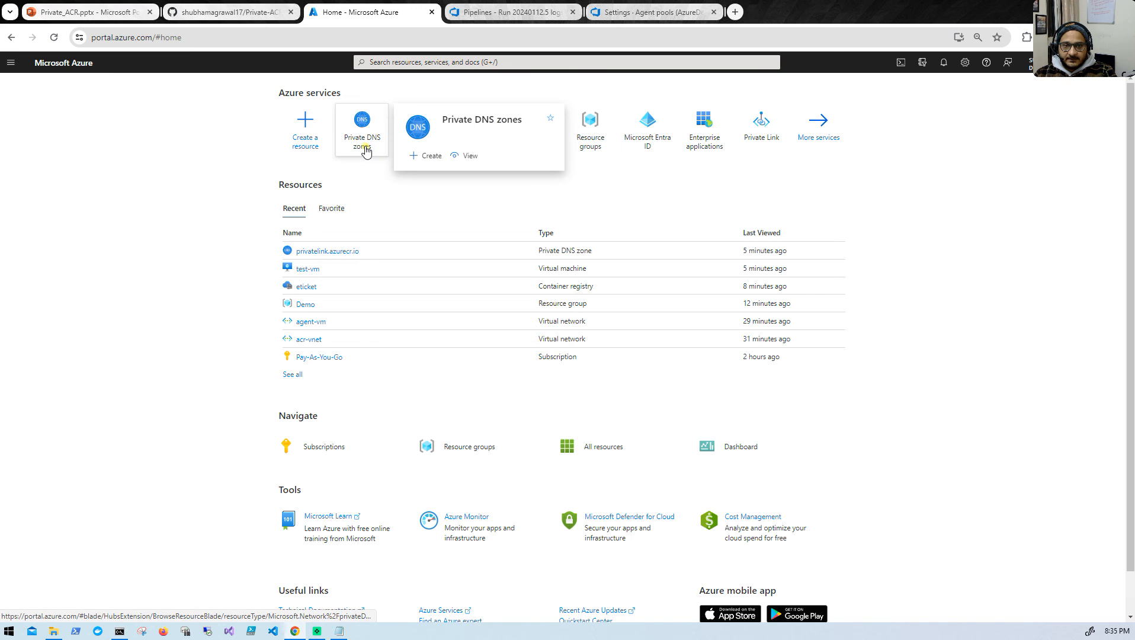
pyautogui.click(306, 287)
pyautogui.click(86, 192)
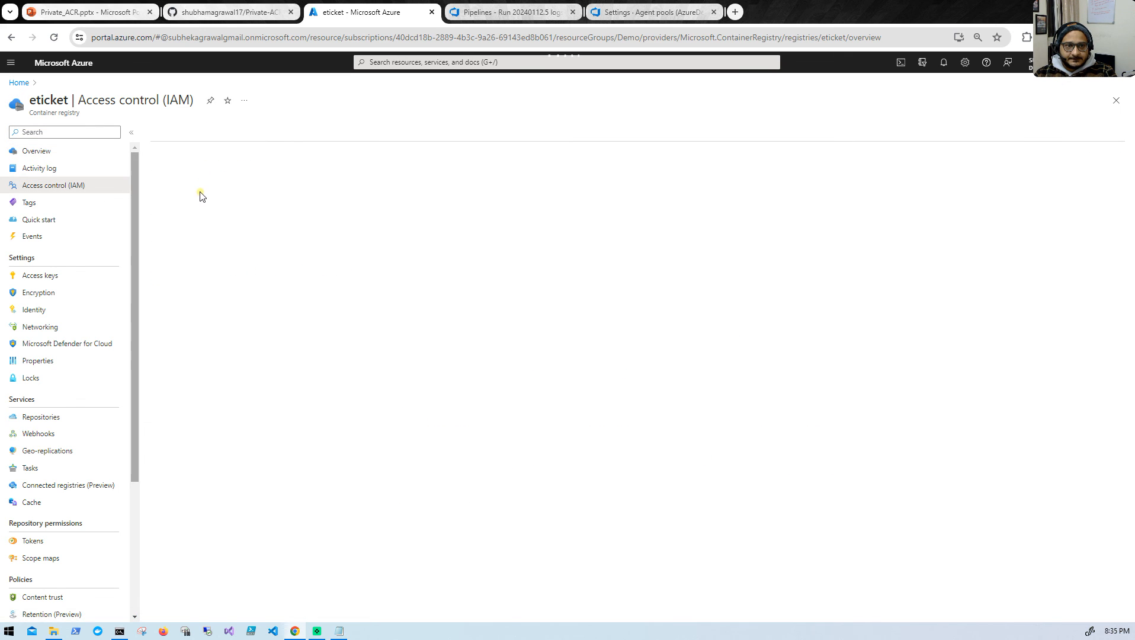
# - Start a new role assignment on the eticket registry and select the AcrPush role
pyautogui.click(172, 134)
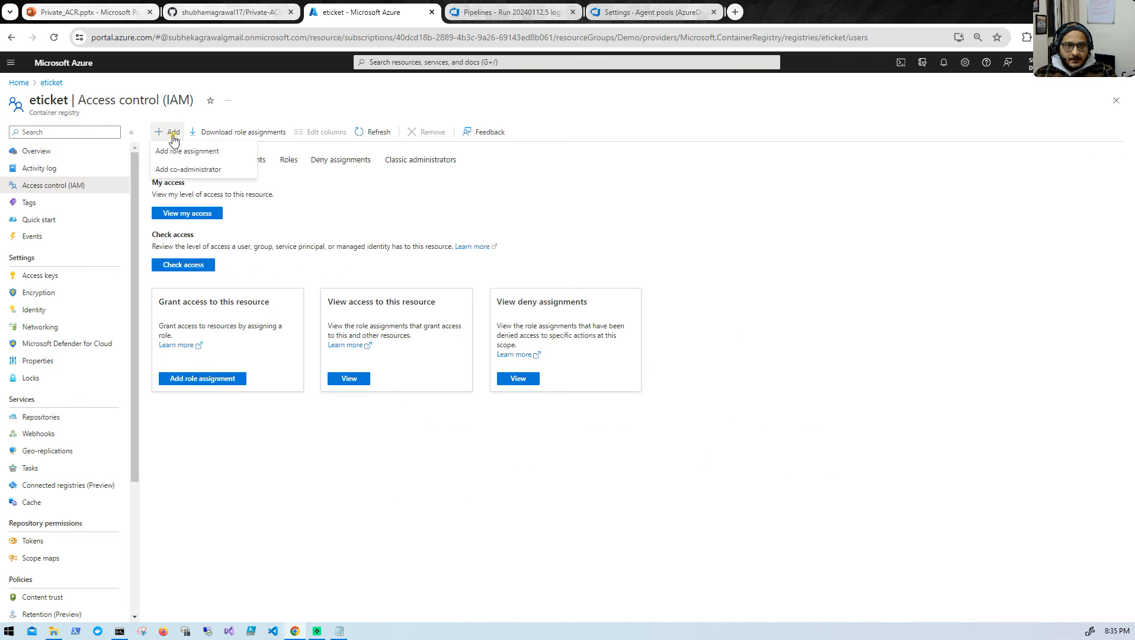
pyautogui.click(179, 155)
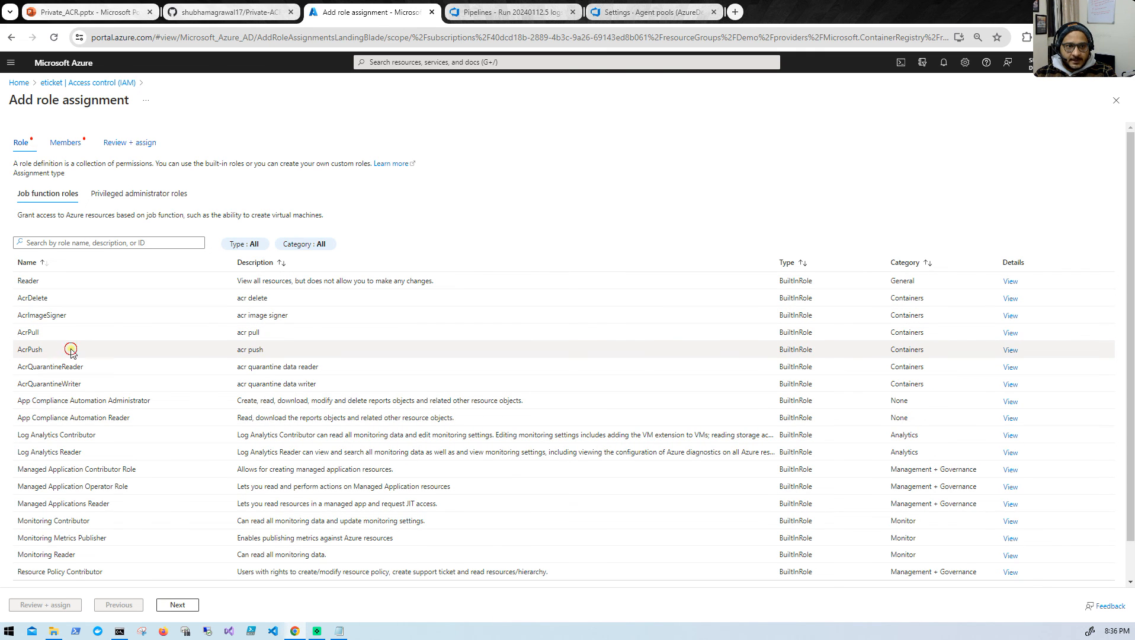
pyautogui.click(54, 353)
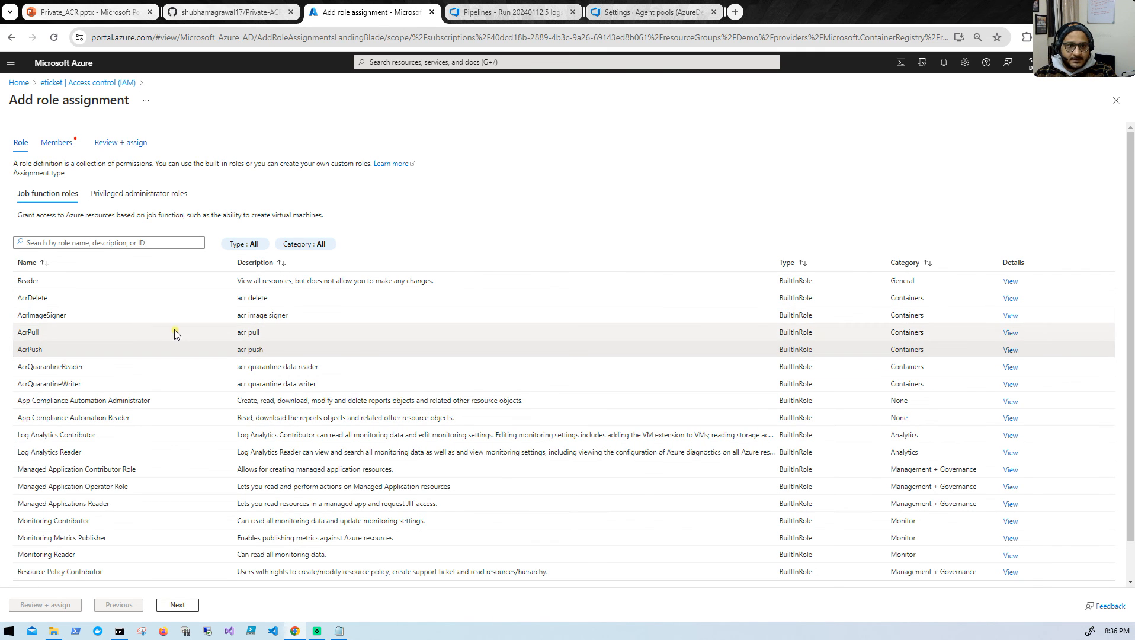
# - Add the aks application as the member for the AcrPush role assignment
pyautogui.click(186, 605)
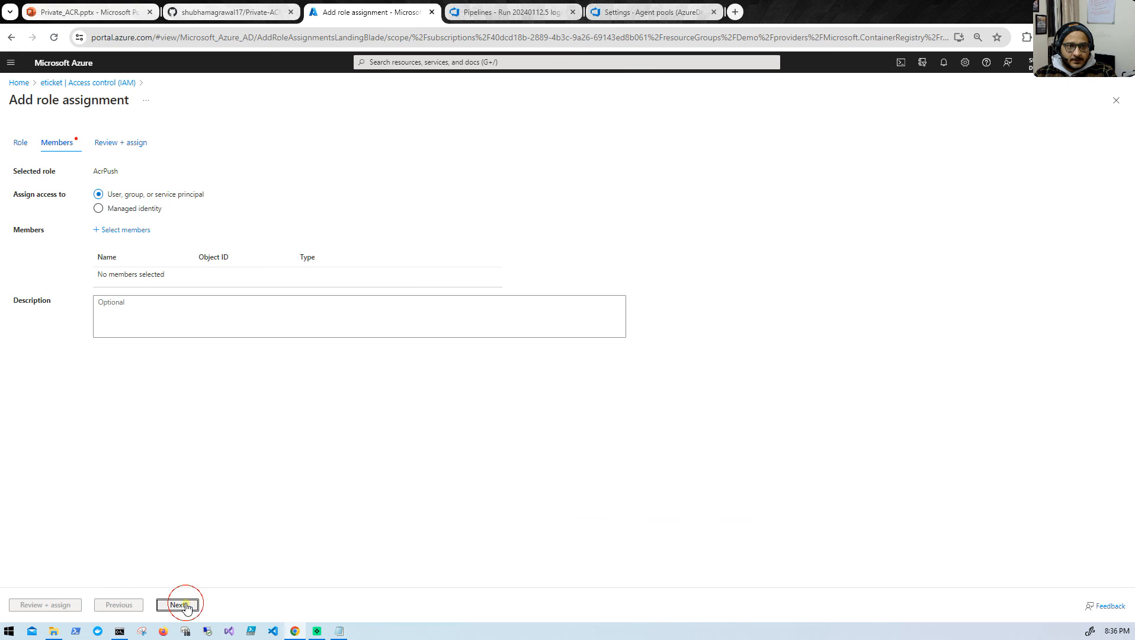
pyautogui.click(122, 231)
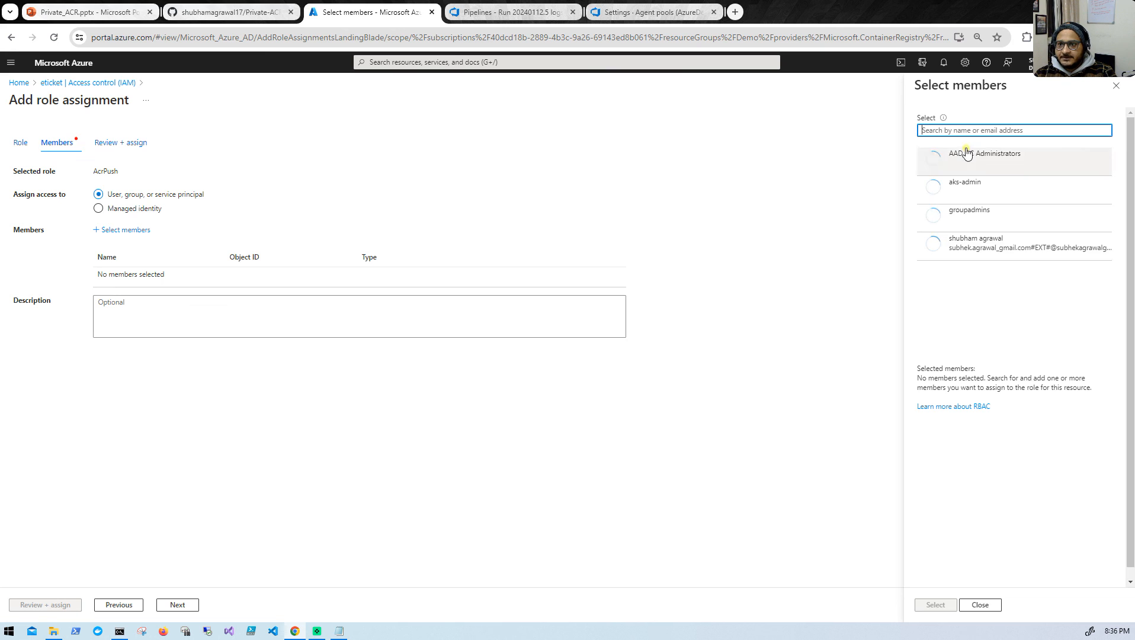
pyautogui.write('aks')
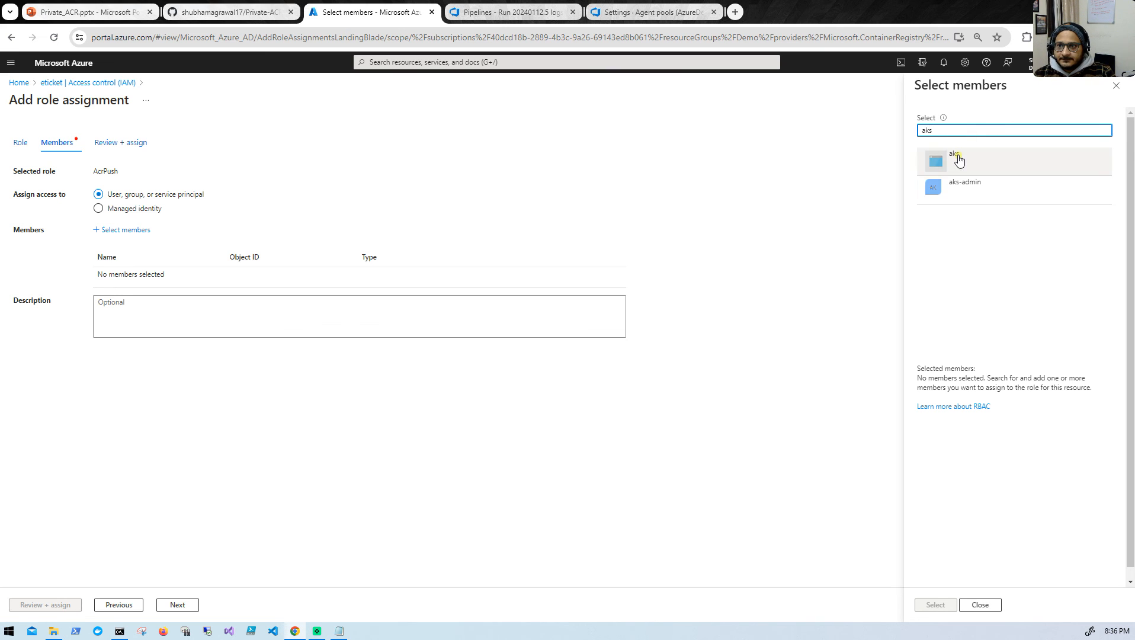
pyautogui.click(972, 161)
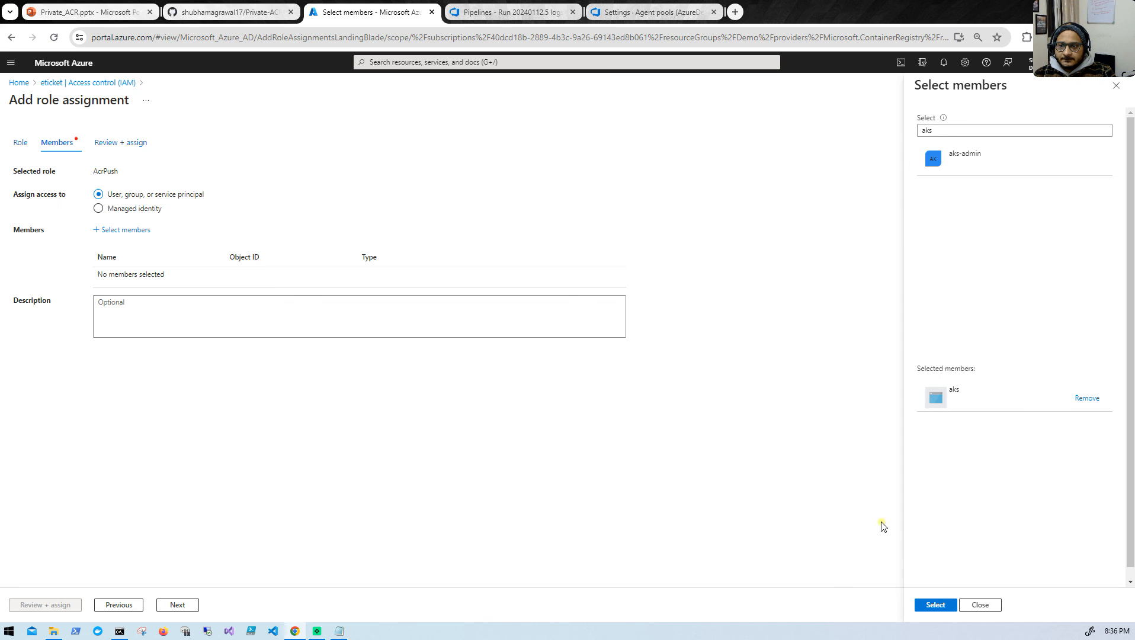
pyautogui.doubleClick(881, 7)
pyautogui.click(898, 452)
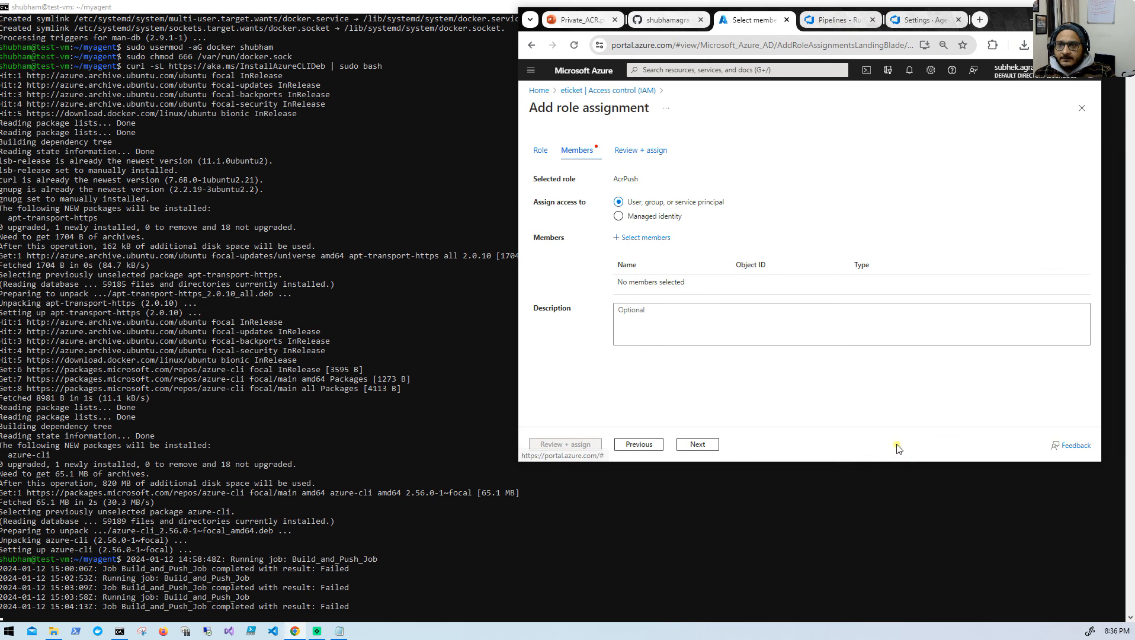
pyautogui.doubleClick(1009, 20)
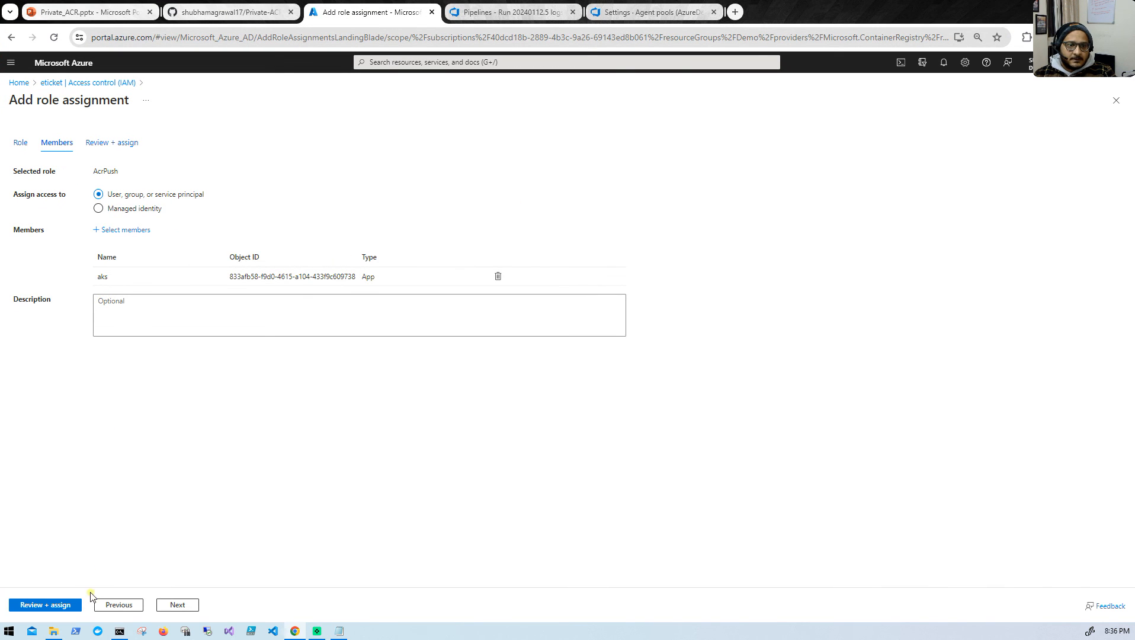
# - Review and submit the AcrPush role assignment on the eticket registry, and check the portal notifications
pyautogui.click(173, 605)
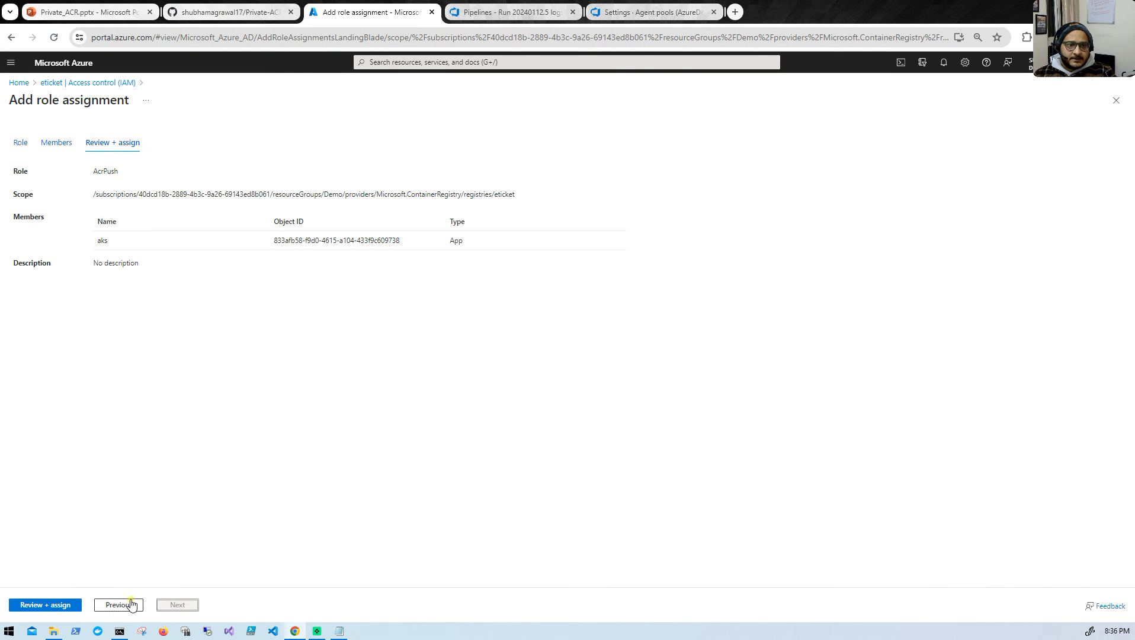
pyautogui.click(58, 605)
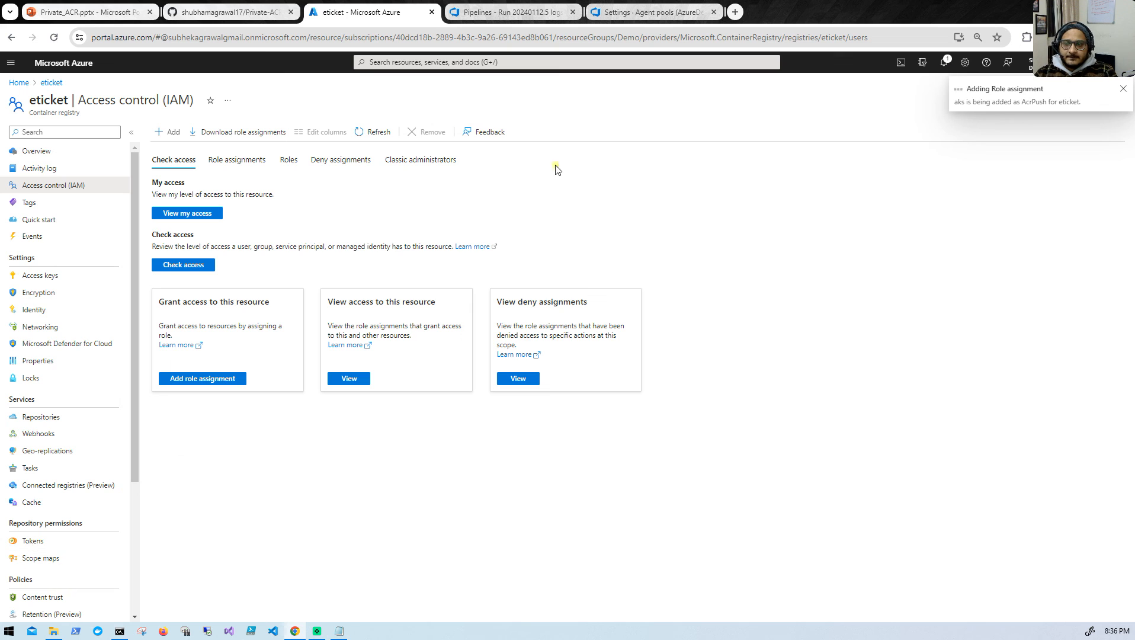
pyautogui.click(946, 62)
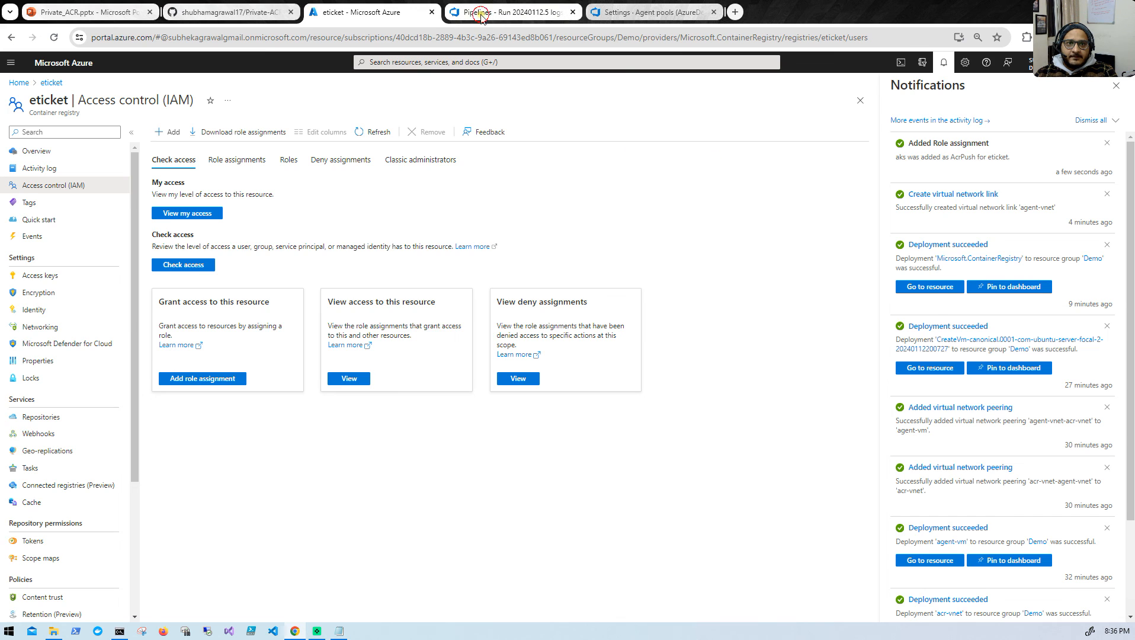
# - Switch to the eTickets pipeline run in Azure DevOps and start a new run with only the Build_and_Push stage
pyautogui.click(513, 12)
pyautogui.click(171, 104)
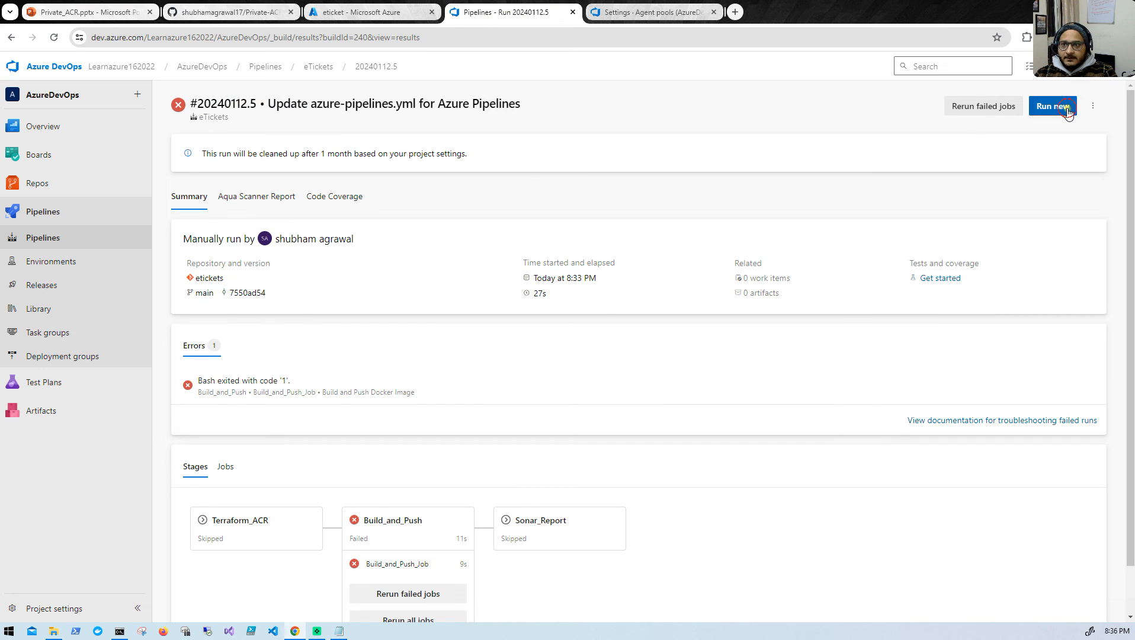
pyautogui.click(1052, 106)
pyautogui.click(898, 236)
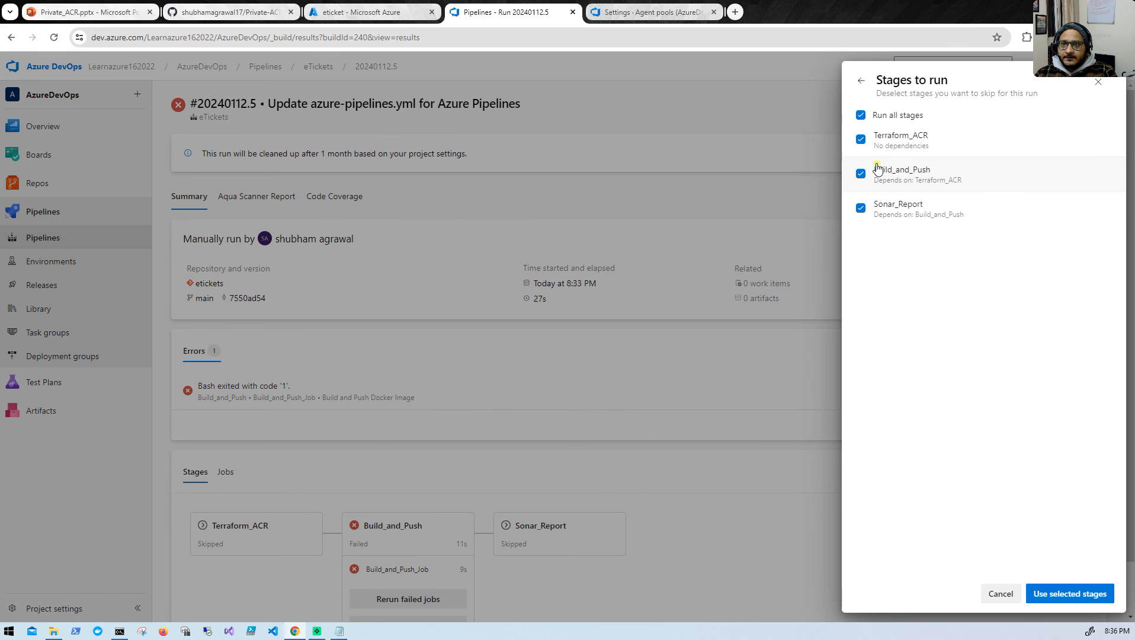
pyautogui.click(860, 115)
pyautogui.click(860, 174)
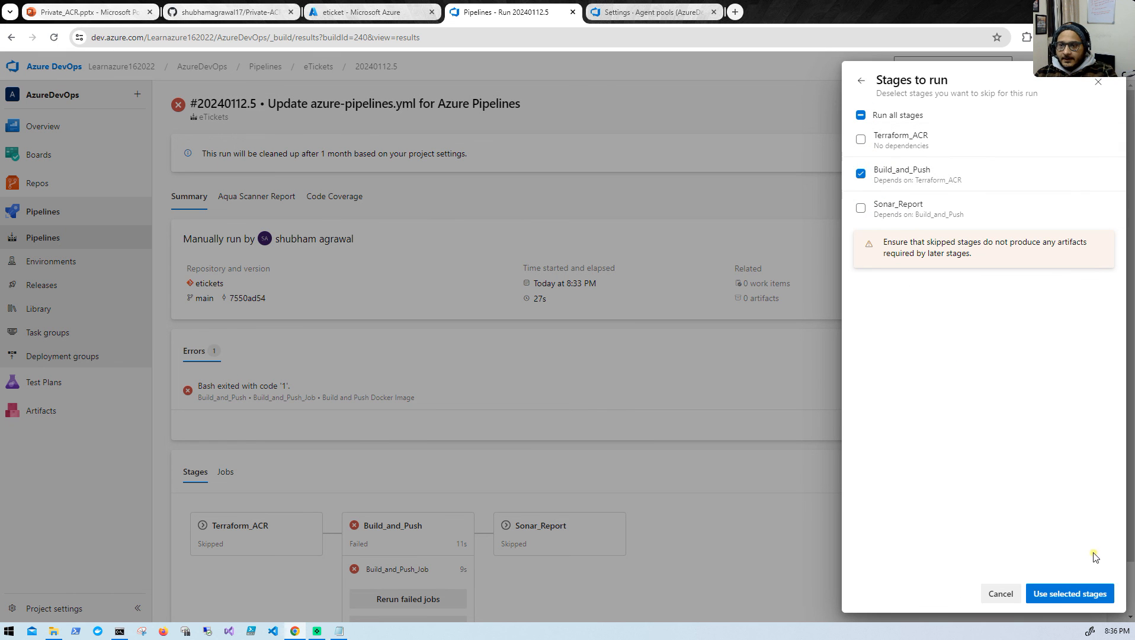
pyautogui.click(1064, 593)
pyautogui.click(1096, 592)
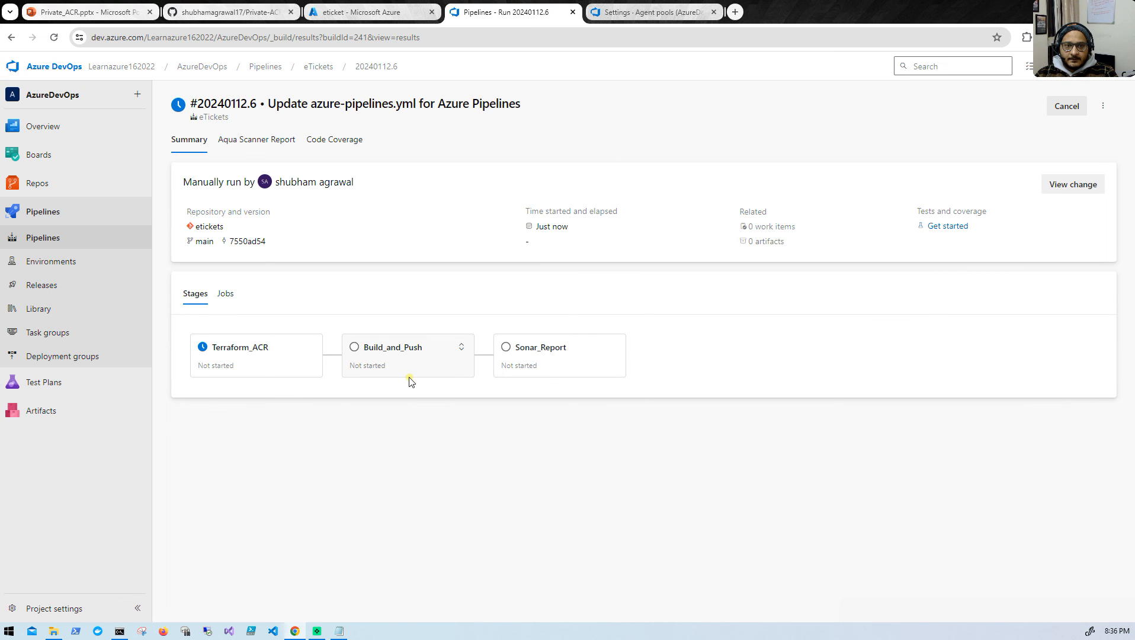
# - Follow the Build_and_Push_Job of run #20240112.6 and examine the push target in its Build and Push Docker Image log
pyautogui.click(285, 364)
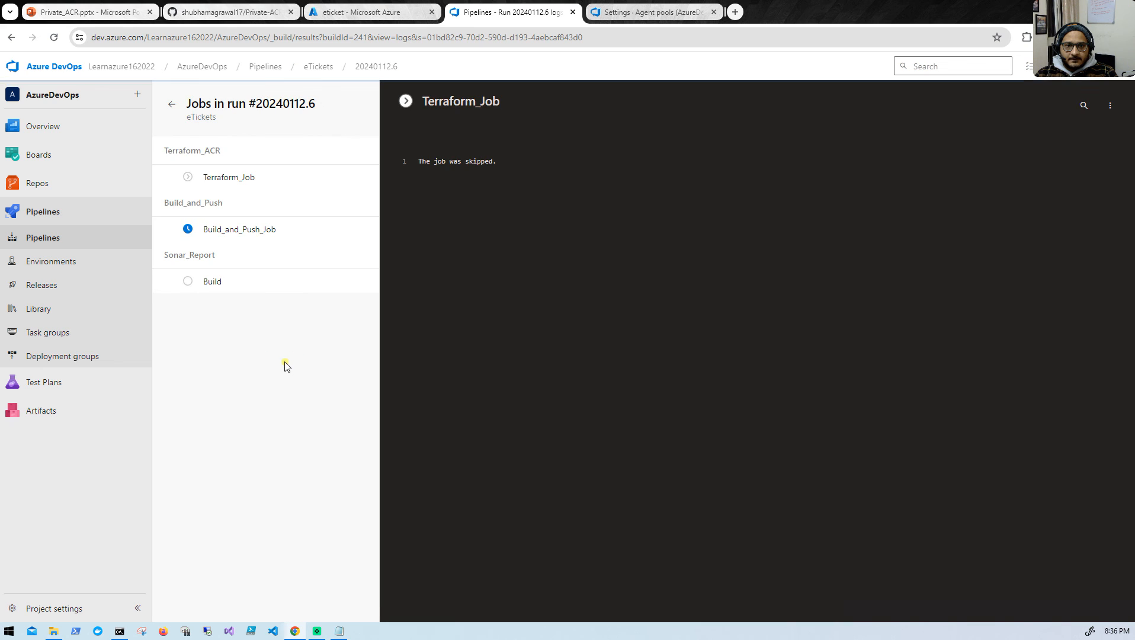
pyautogui.click(167, 230)
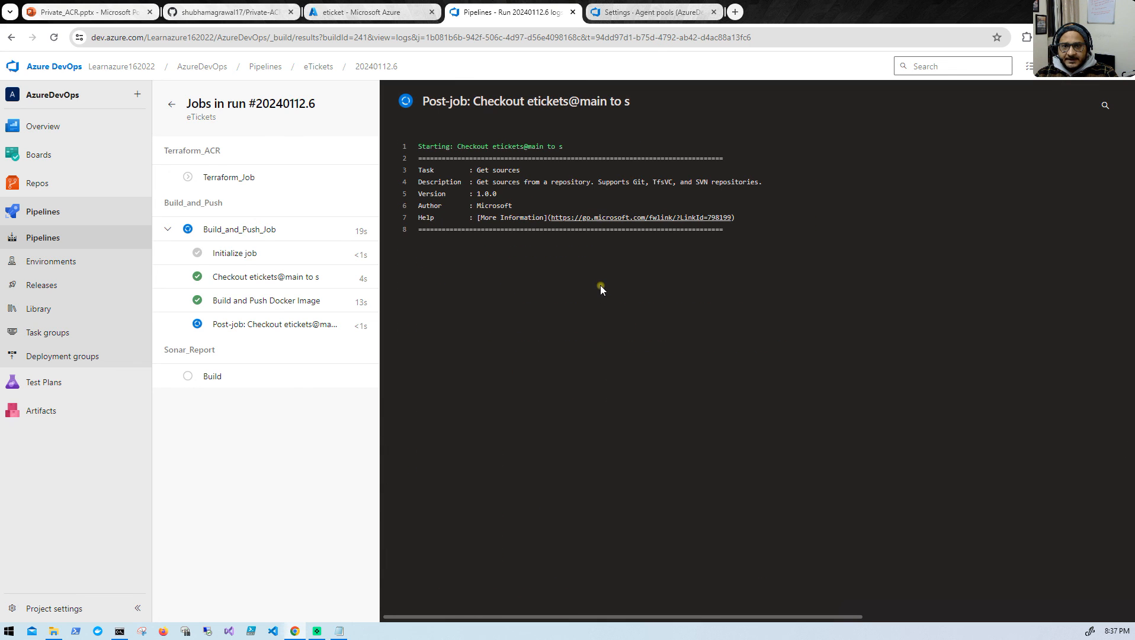
pyautogui.click(263, 300)
pyautogui.scroll(-15, 590, 444)
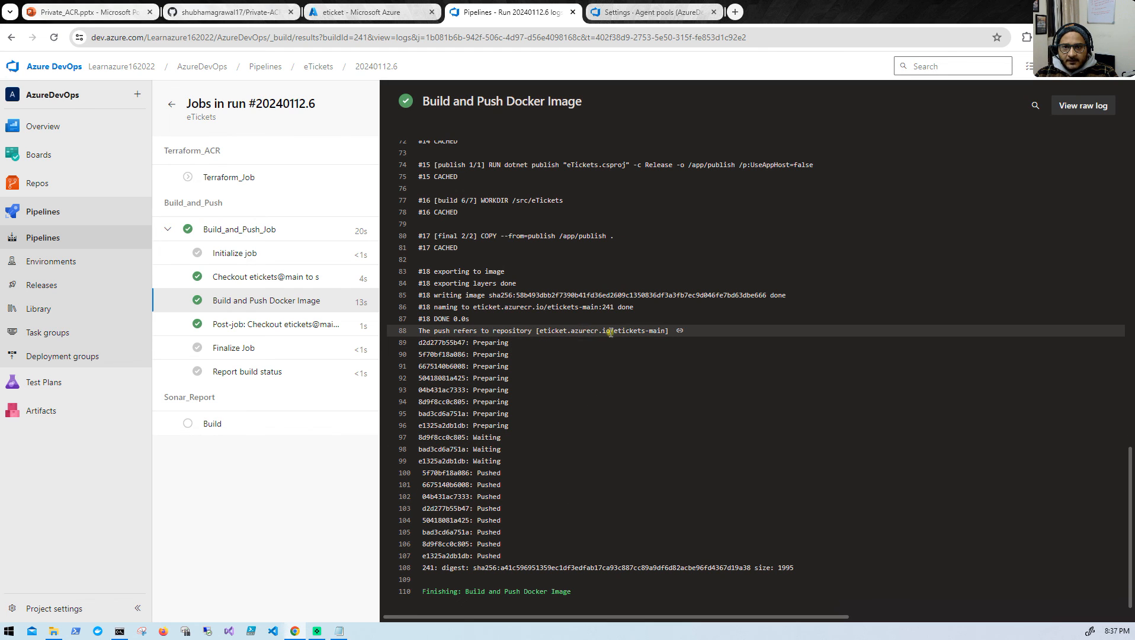
pyautogui.moveTo(610, 332); pyautogui.dragTo(539, 332)
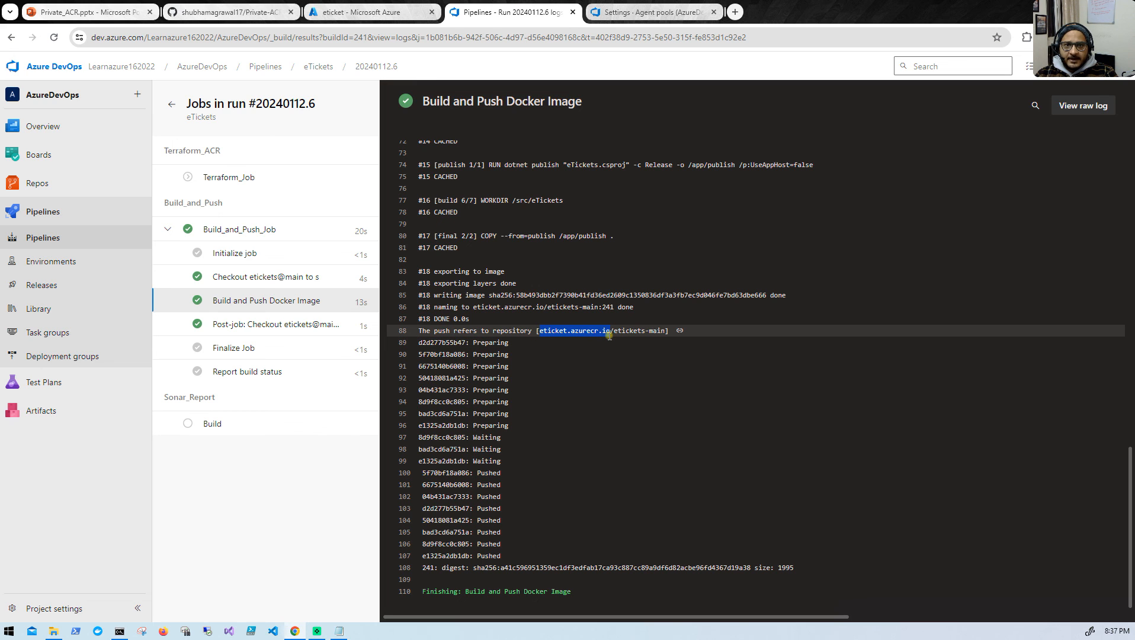
# - Compare the eticket registry's login server with the repository path in the push log, and open the registry's repositories in the Azure portal
pyautogui.click(373, 13)
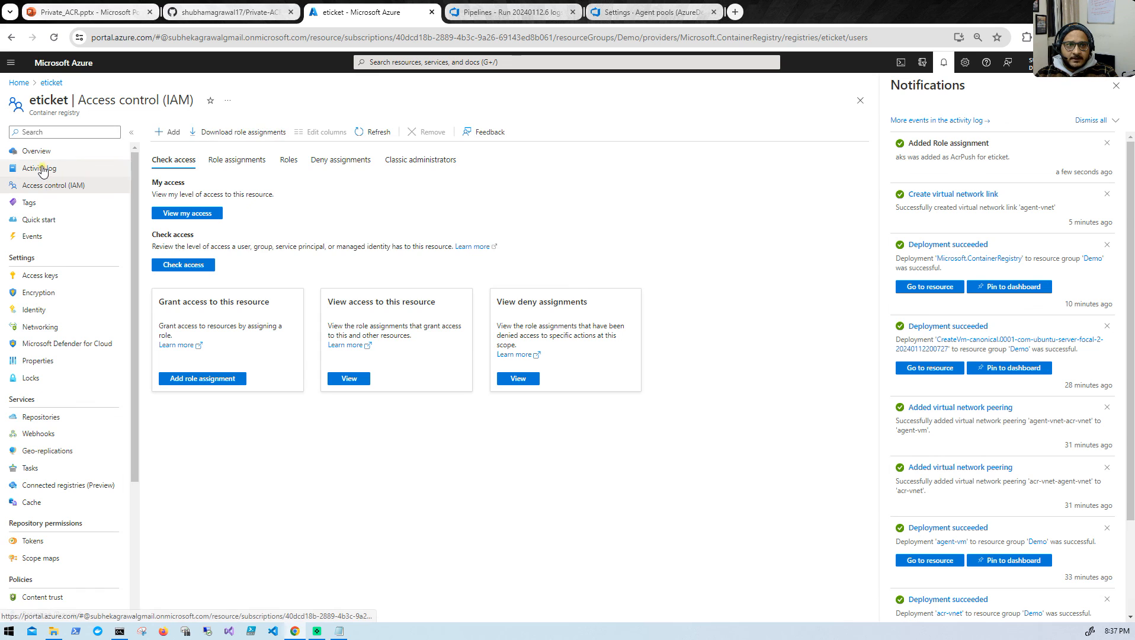
pyautogui.click(37, 151)
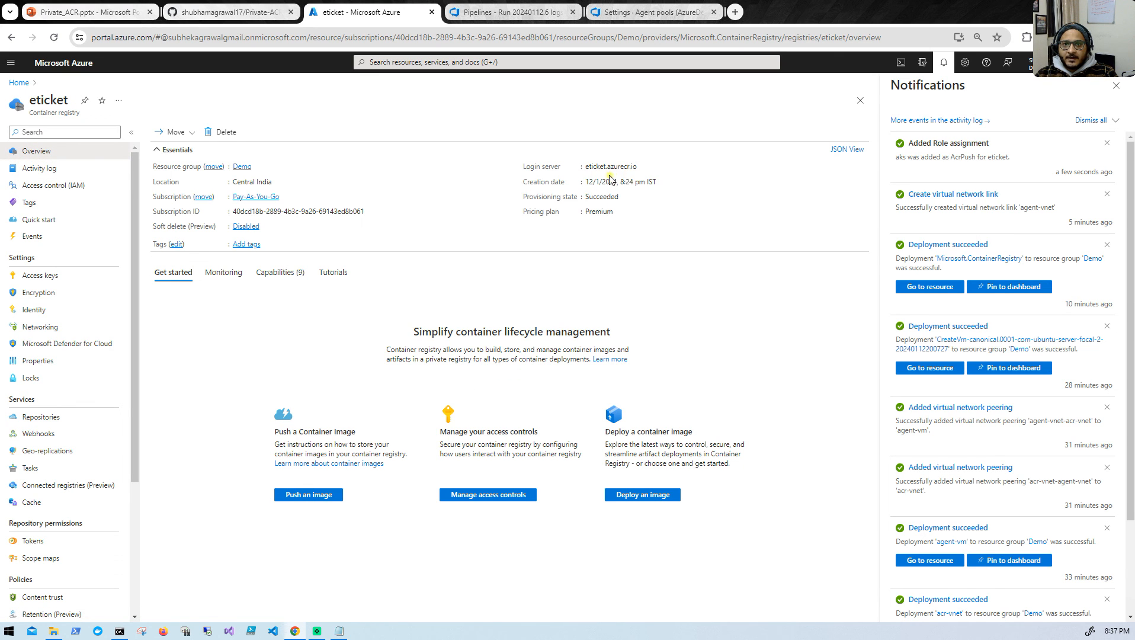
pyautogui.click(506, 14)
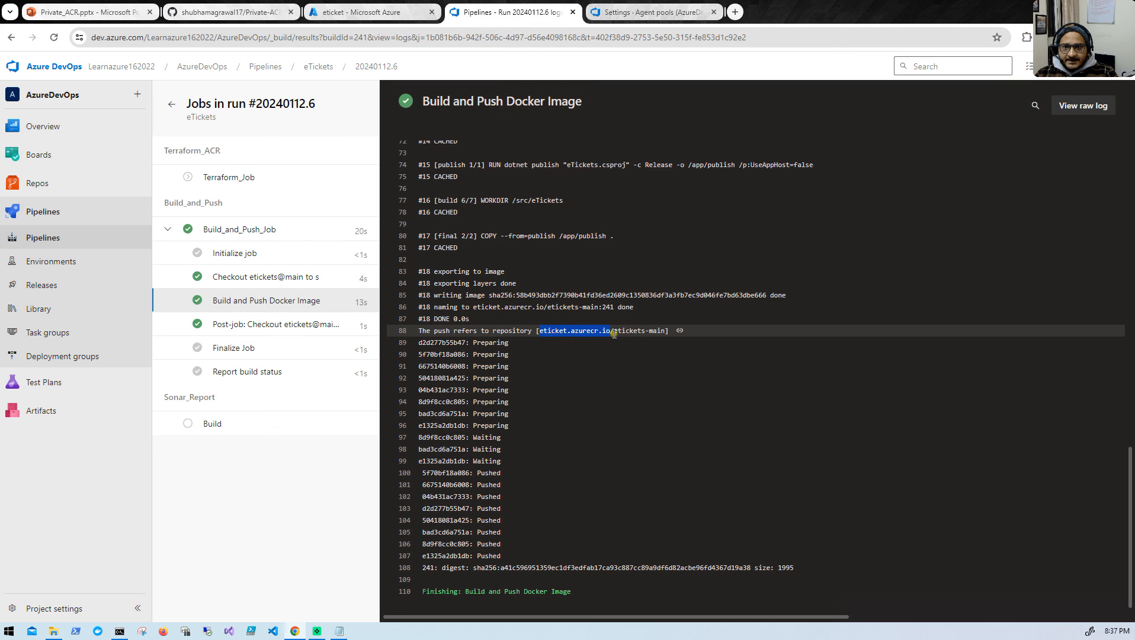
pyautogui.moveTo(614, 333); pyautogui.dragTo(658, 333)
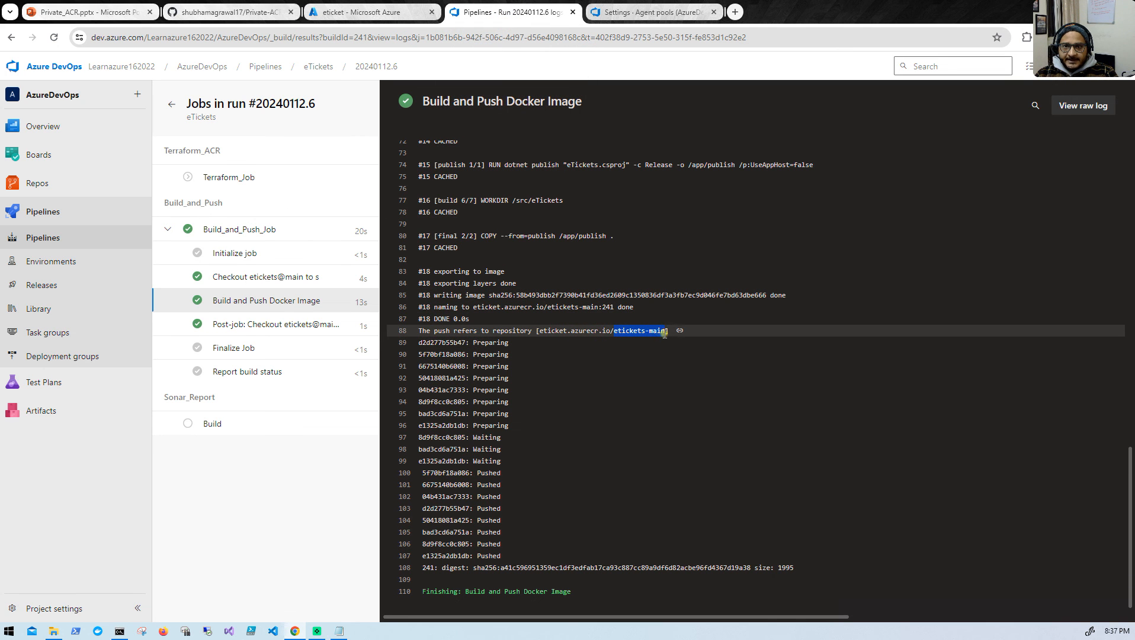
pyautogui.click(361, 12)
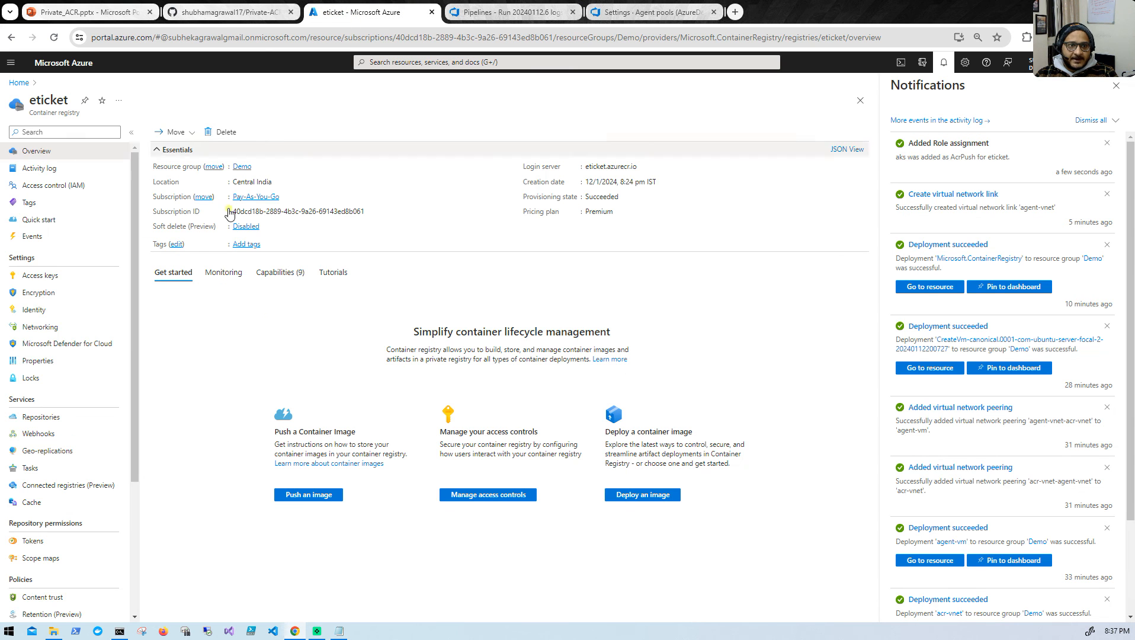
pyautogui.click(43, 417)
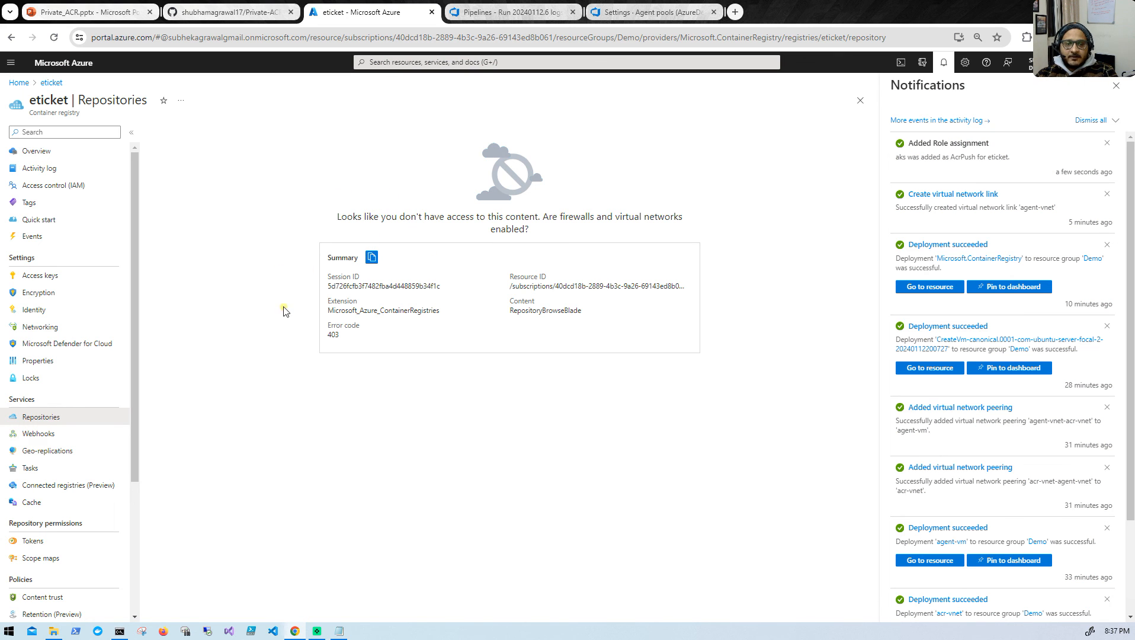
# - Switch to the agent VM terminal, check the job results and clear the screen
pyautogui.click(119, 631)
pyautogui.scroll(-4, 354, 463)
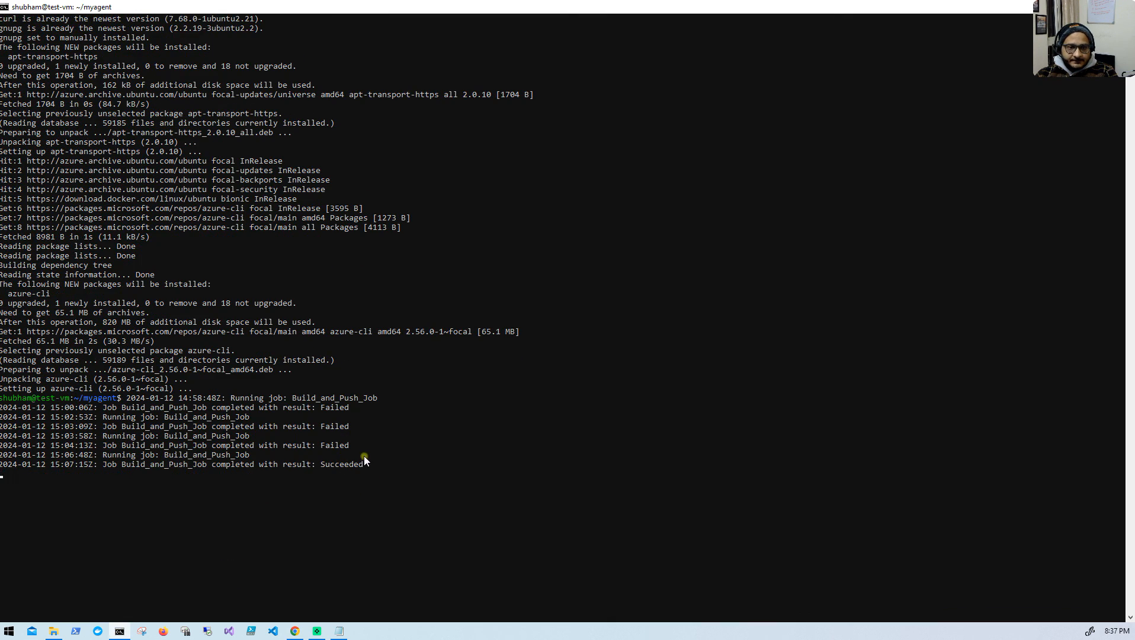
pyautogui.press('Return')
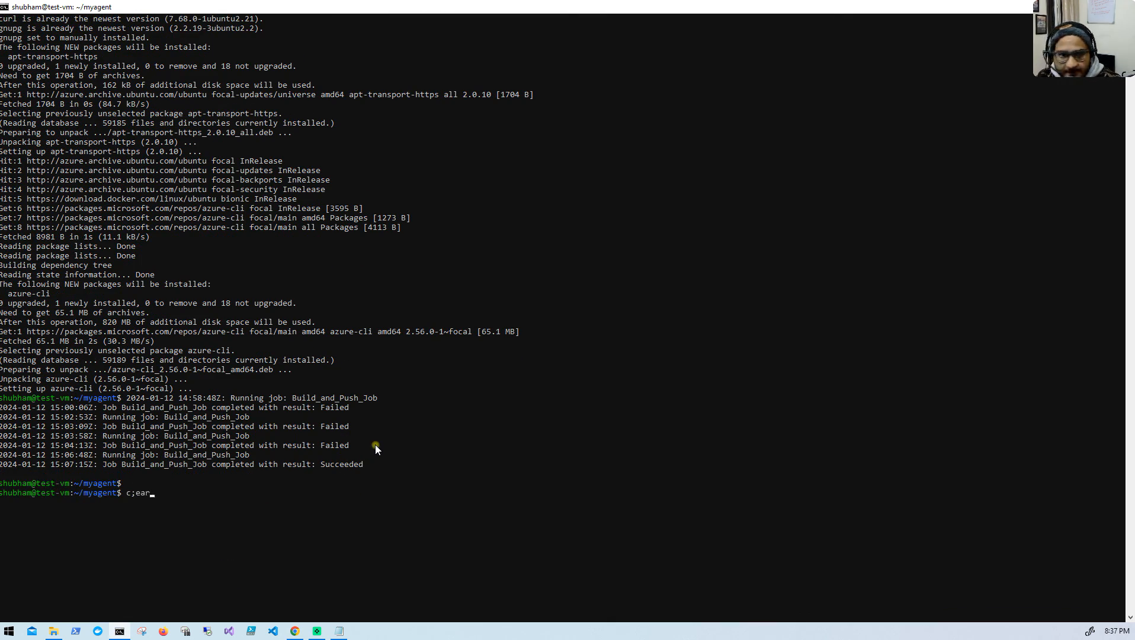
pyautogui.press('Return')
pyautogui.write('clear')
pyautogui.press('Return')
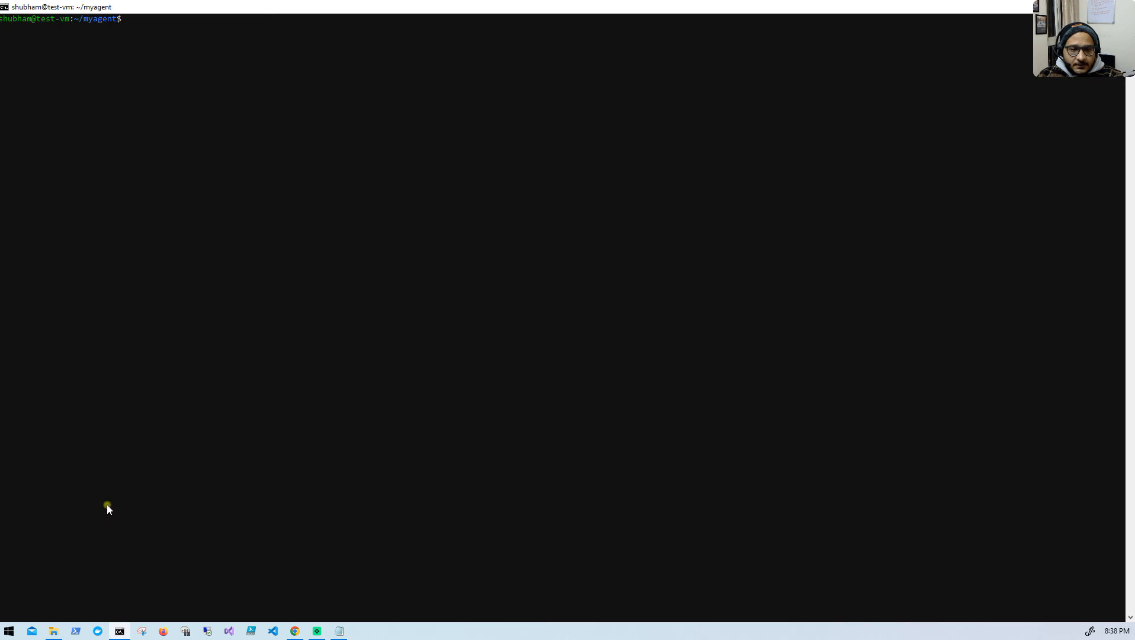
# - Find the repository commands at the end of the GitHub README and copy "az acr repository list -n eticket.azurecr.io"
pyautogui.click(294, 631)
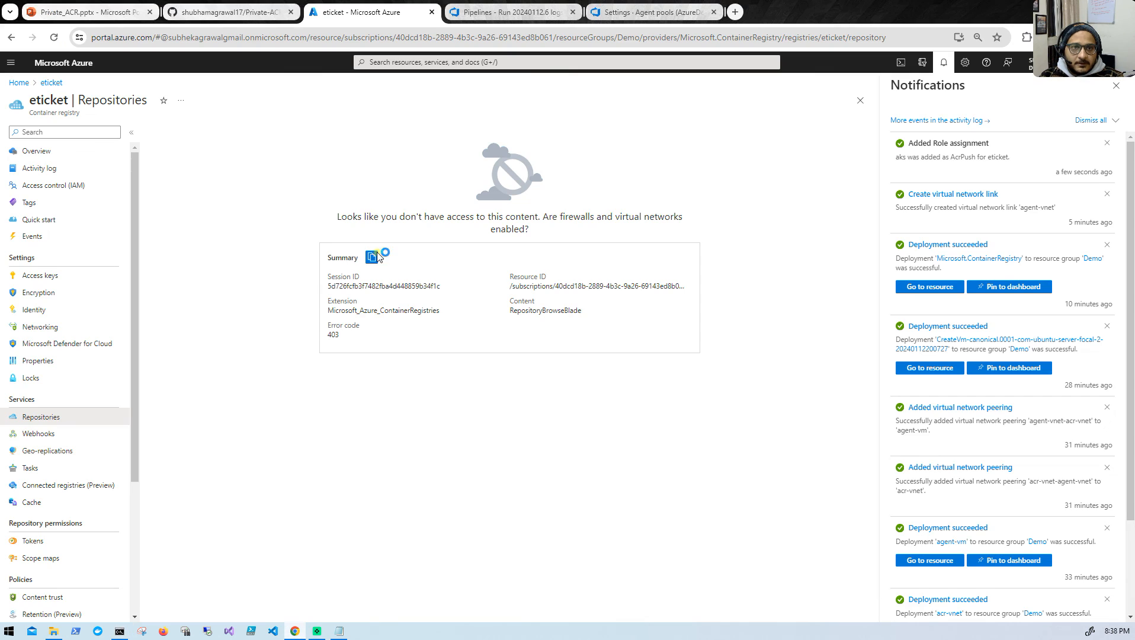
pyautogui.click(236, 12)
pyautogui.scroll(-4, 255, 456)
pyautogui.scroll(-3, 272, 455)
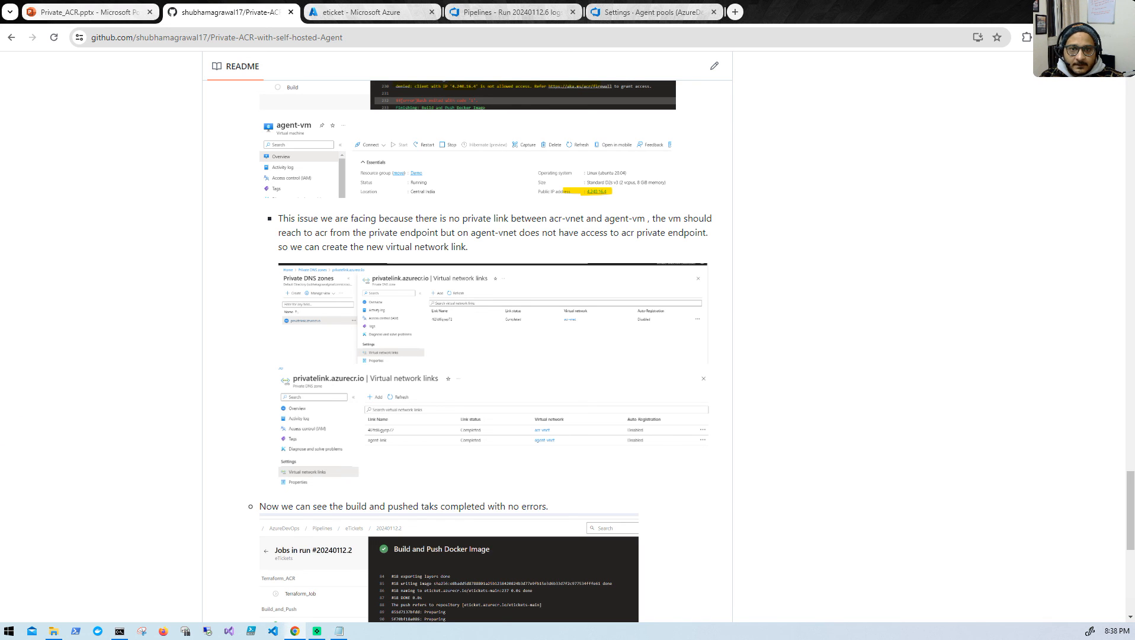
pyautogui.scroll(-8, 750, 436)
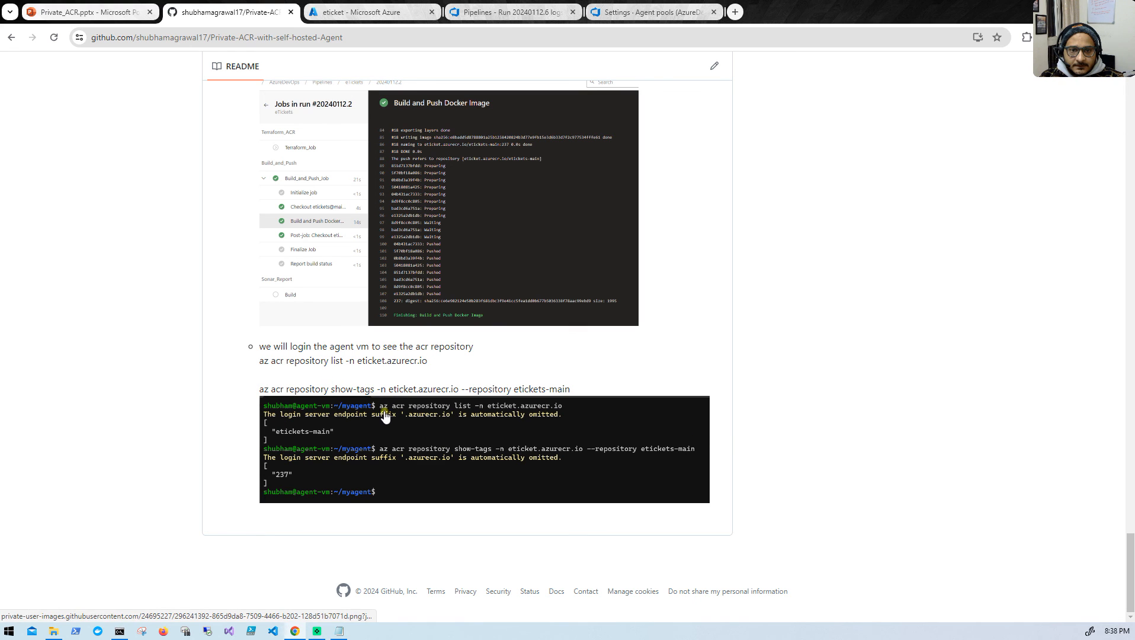
pyautogui.moveTo(260, 389); pyautogui.dragTo(593, 391)
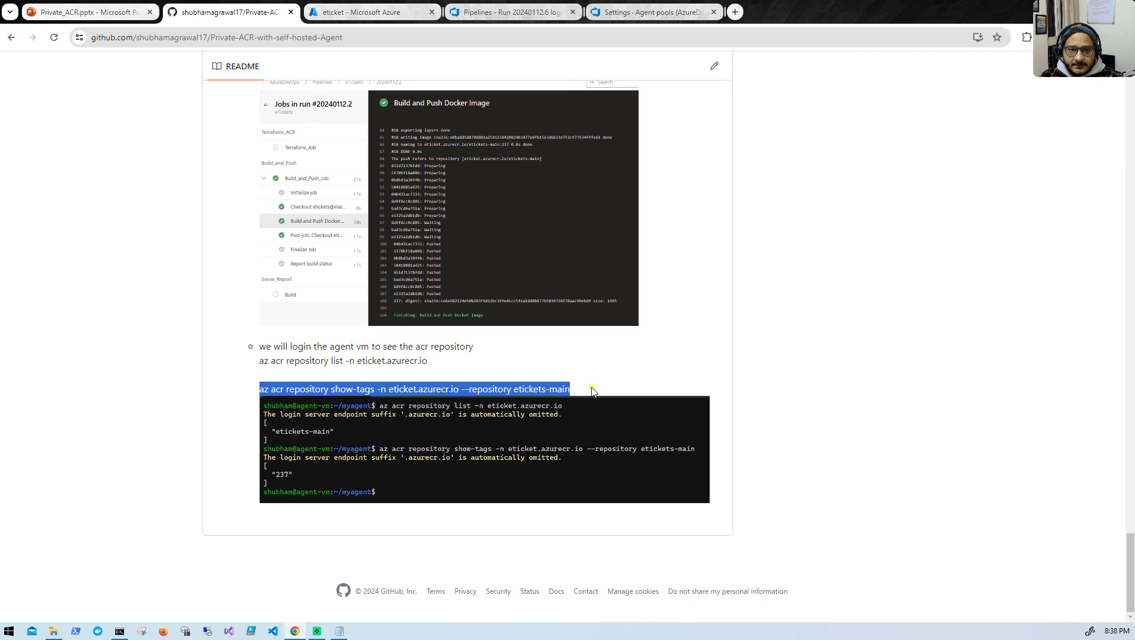
pyautogui.moveTo(260, 362); pyautogui.dragTo(431, 366)
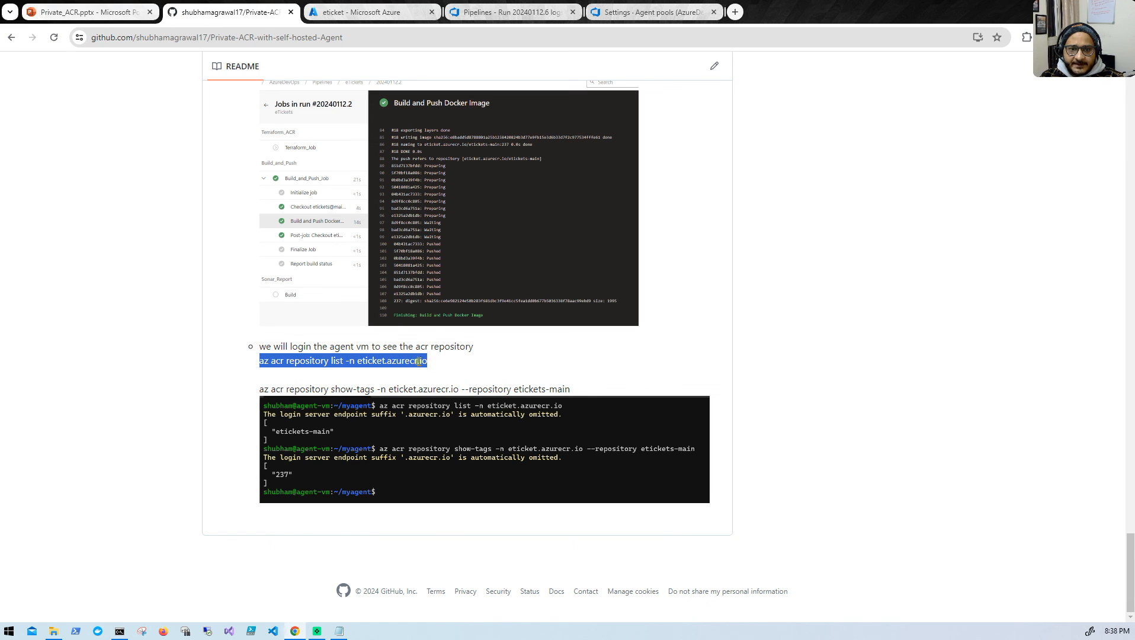
pyautogui.rightClick(408, 362)
pyautogui.click(435, 372)
# - List the eticket registry's repositories from the agent VM terminal with the copied az acr command
pyautogui.click(118, 632)
pyautogui.rightClick(357, 204)
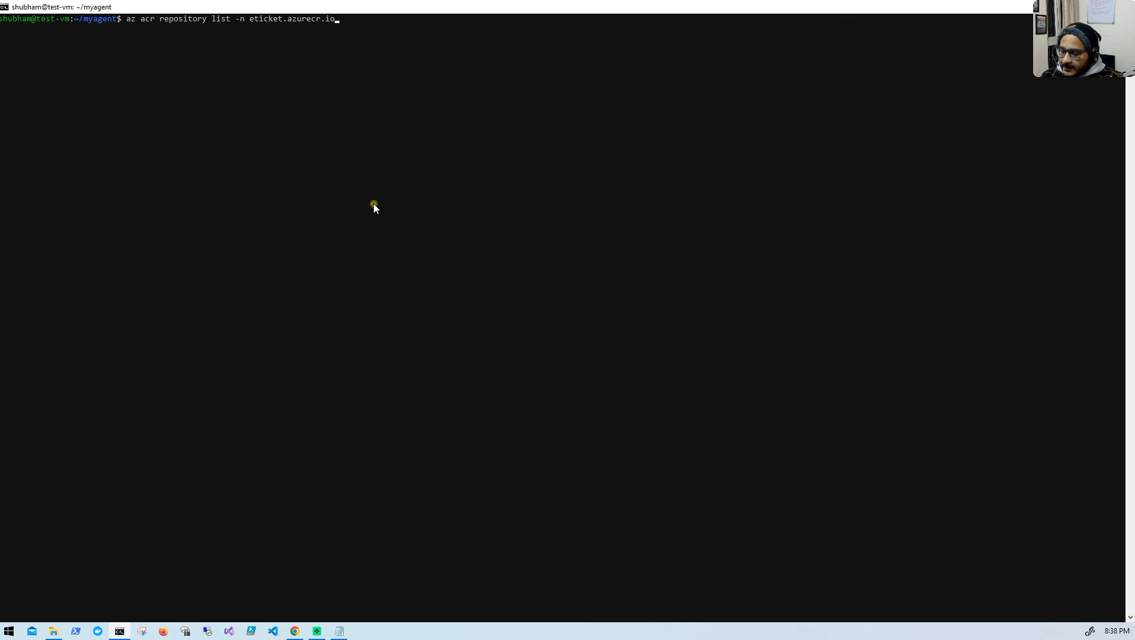
pyautogui.press('Return')
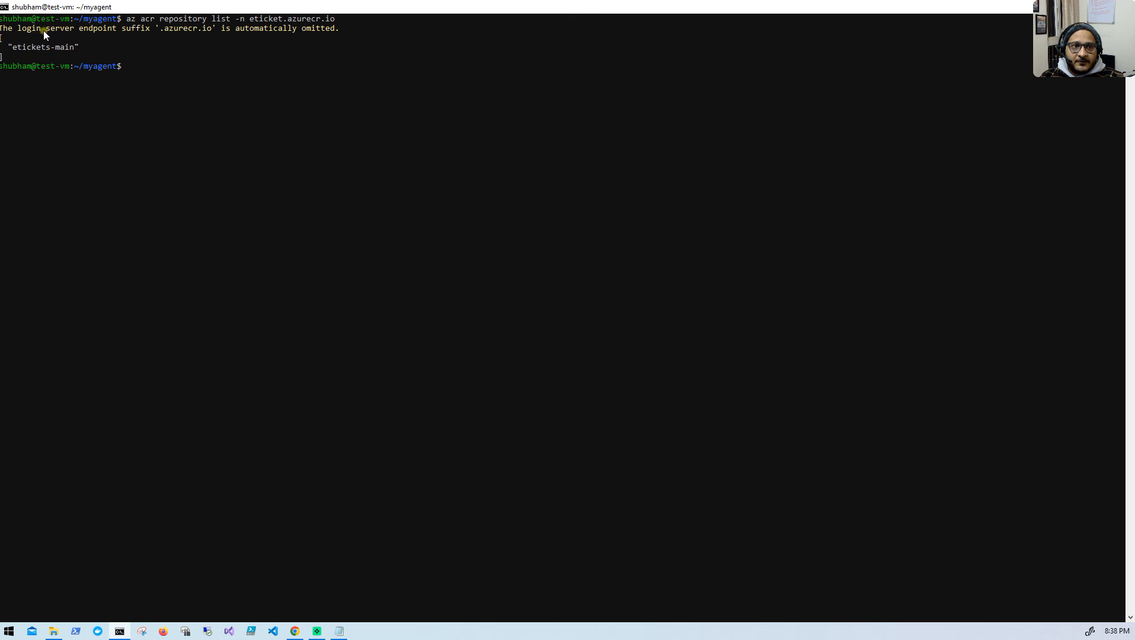
# - Copy "az acr repository show-tags -n eticket.azurecr.io --repository etickets-main" from the GitHub README and run it in the agent VM terminal
pyautogui.click(295, 630)
pyautogui.moveTo(260, 389); pyautogui.dragTo(557, 390)
pyautogui.rightClick(557, 389)
pyautogui.click(584, 409)
pyautogui.click(119, 631)
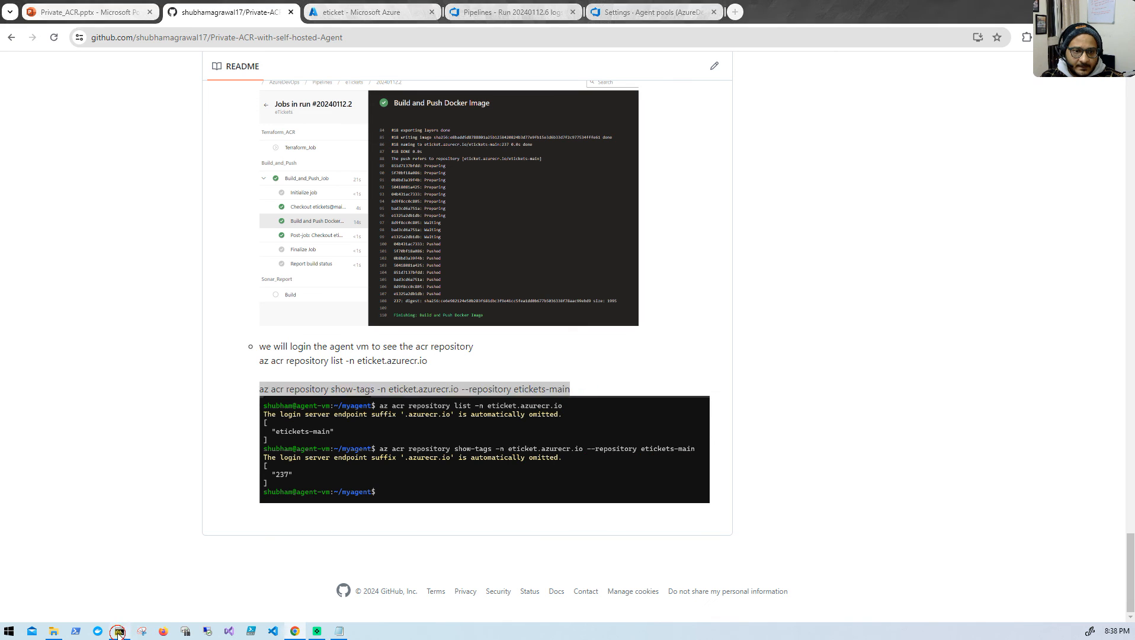
pyautogui.rightClick(216, 306)
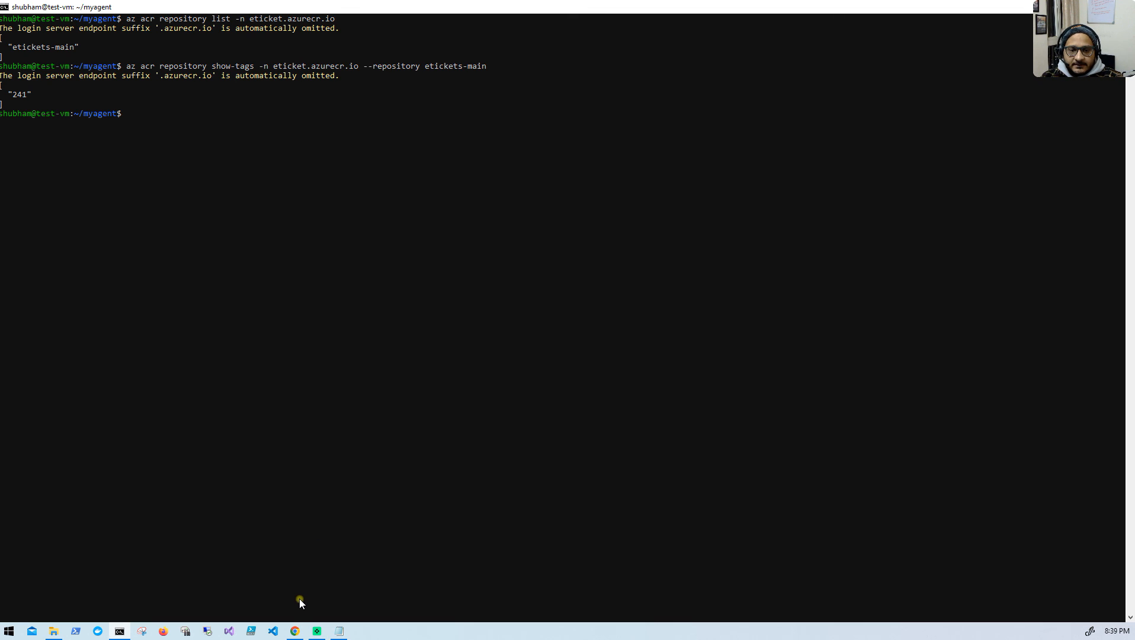
# - Switch back to the GitHub README in Chrome and review the private DNS virtual network link and build-and-push sections
pyautogui.moveTo(295, 634)
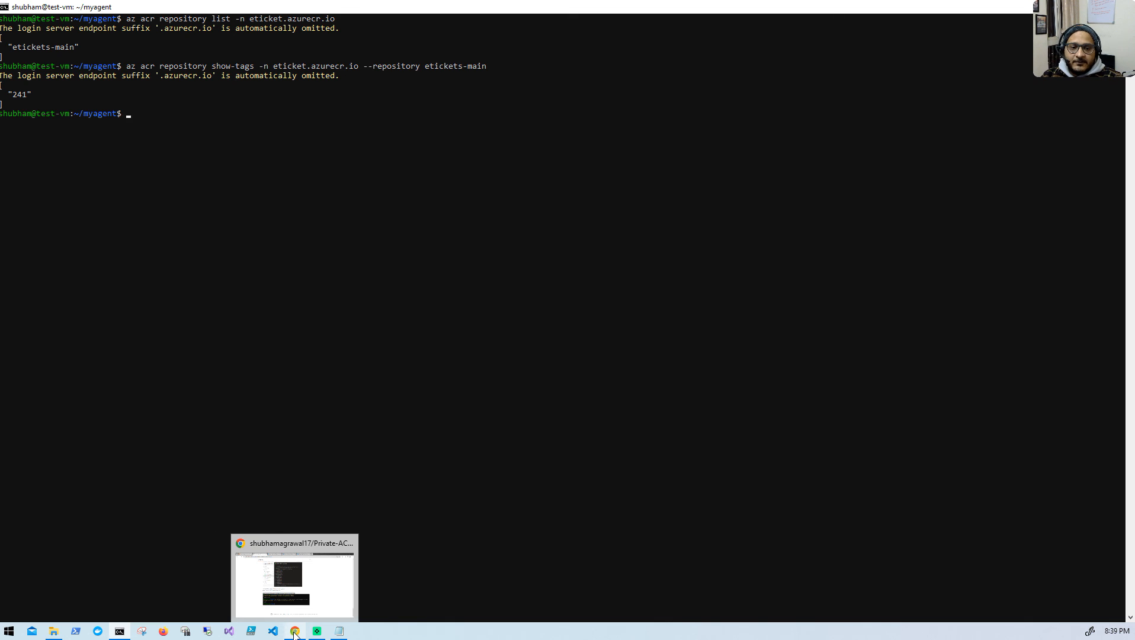
pyautogui.click(295, 632)
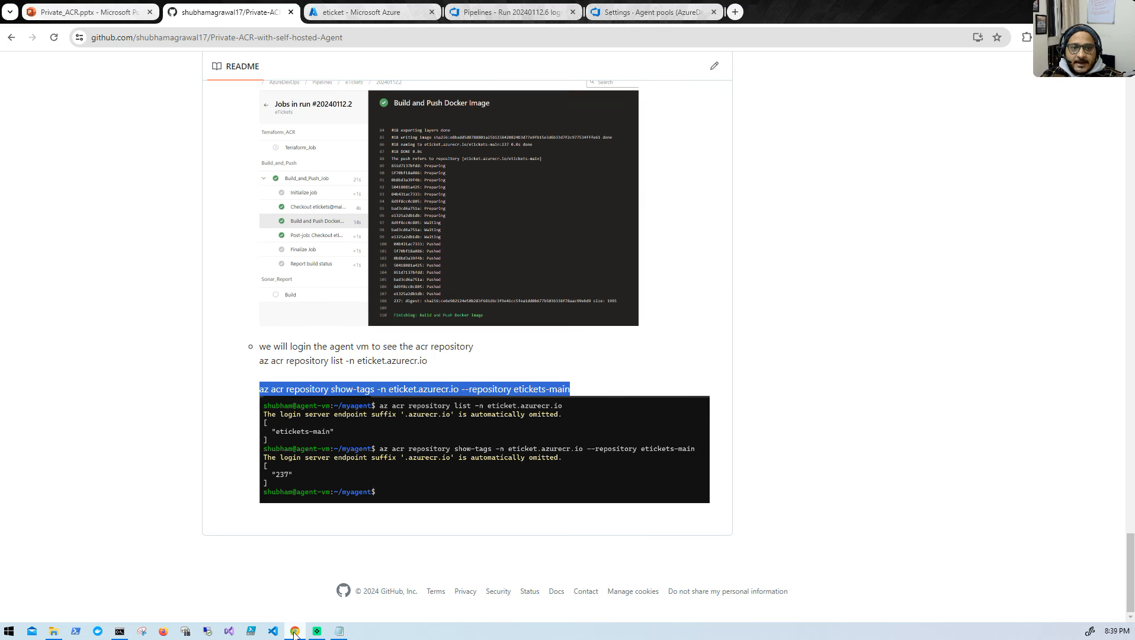
pyautogui.scroll(3, 325, 379)
pyautogui.scroll(4, 325, 379)
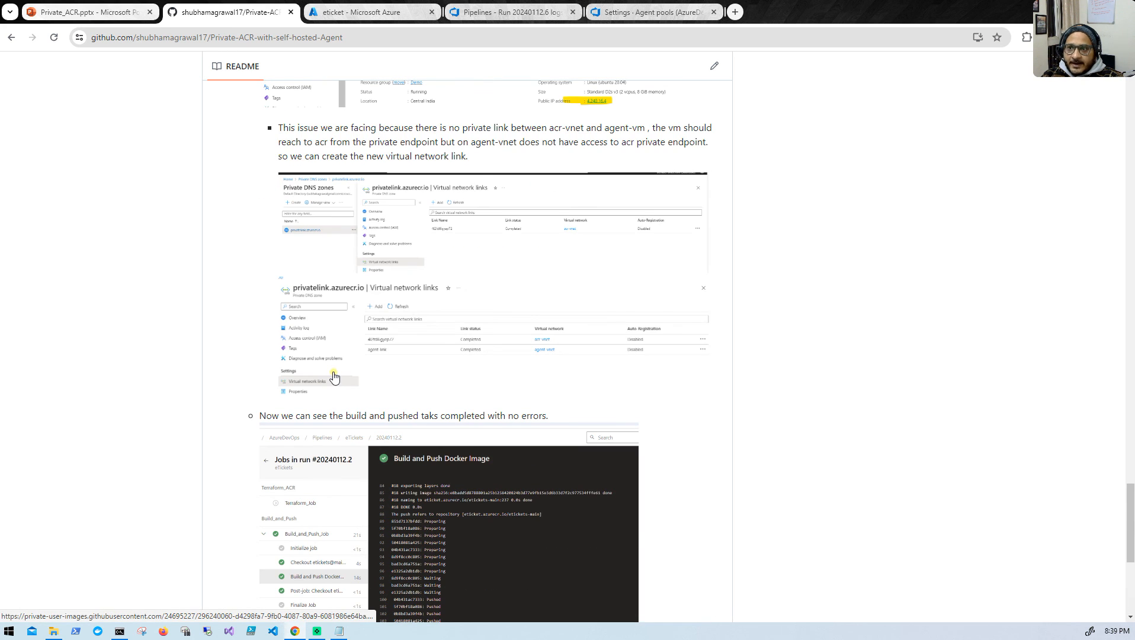
pyautogui.scroll(4, 456, 227)
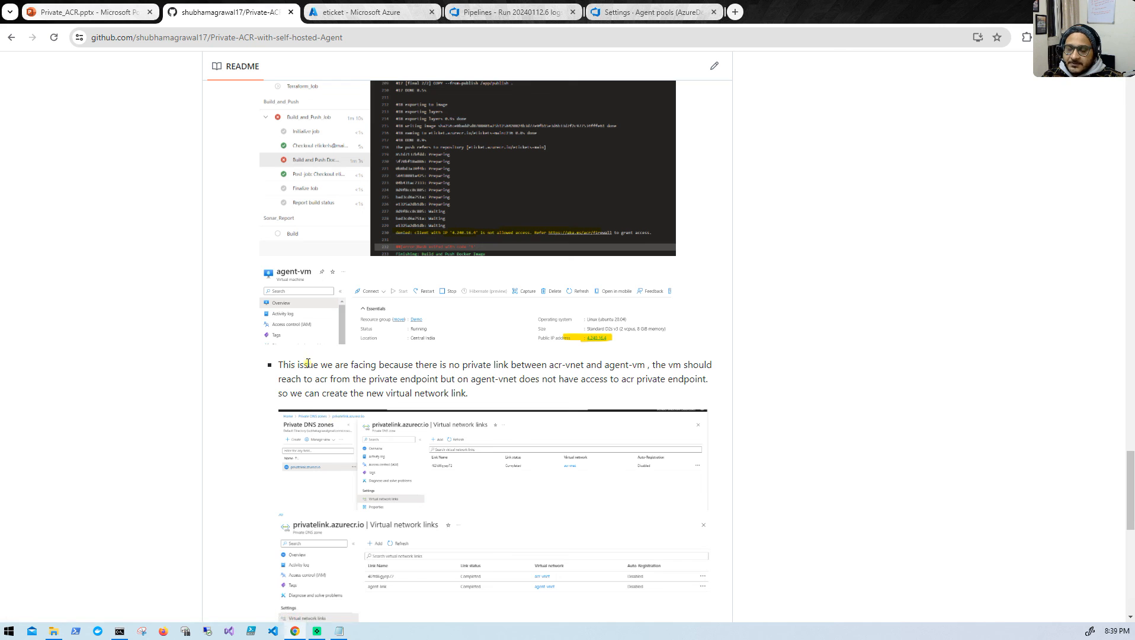
pyautogui.scroll(-8, 278, 355)
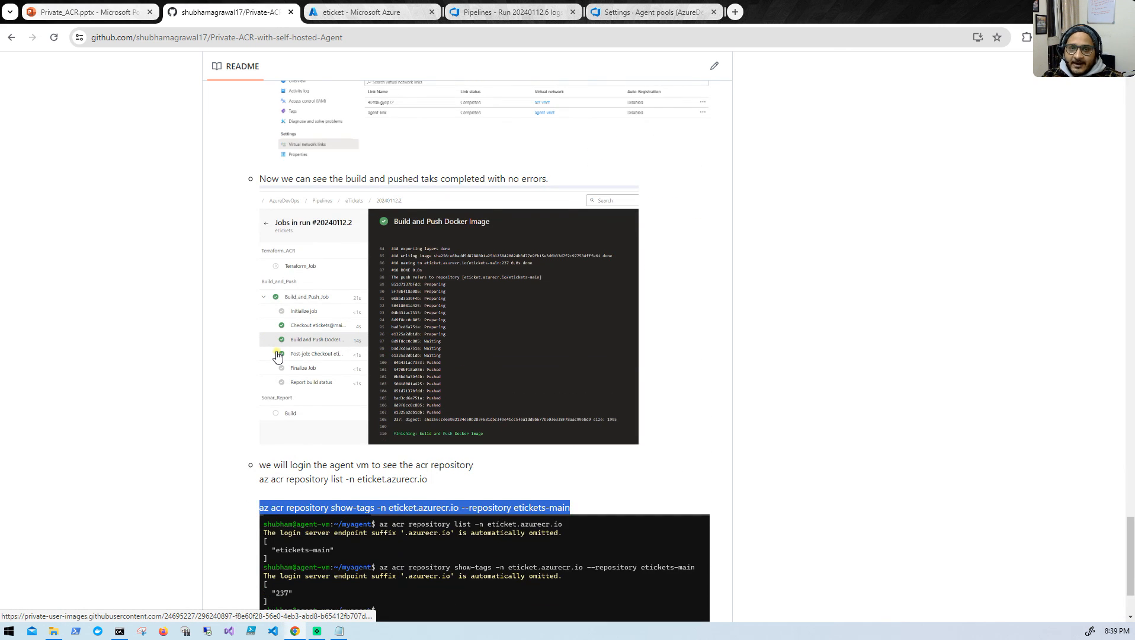